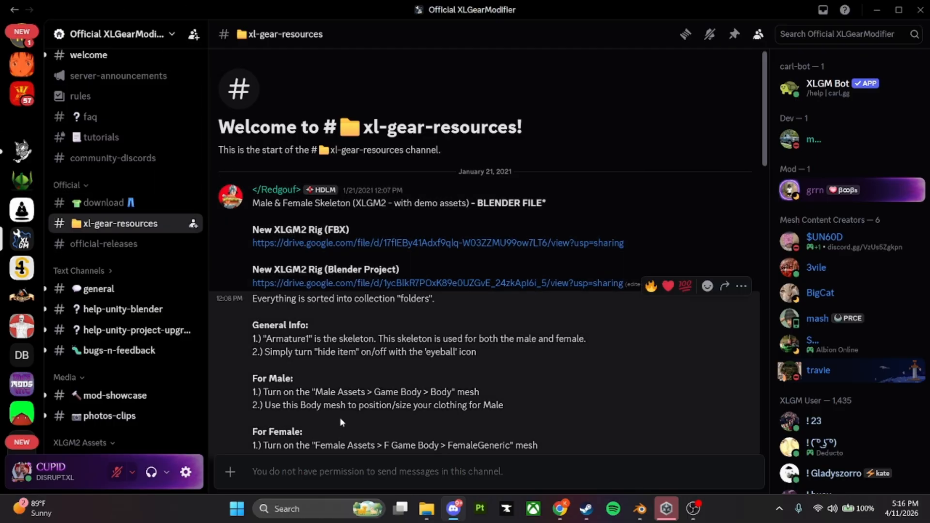
- Switch to Unity Hub and check the editor version of XL Clothing Project 1 in the project list
mouse_move(641, 512)
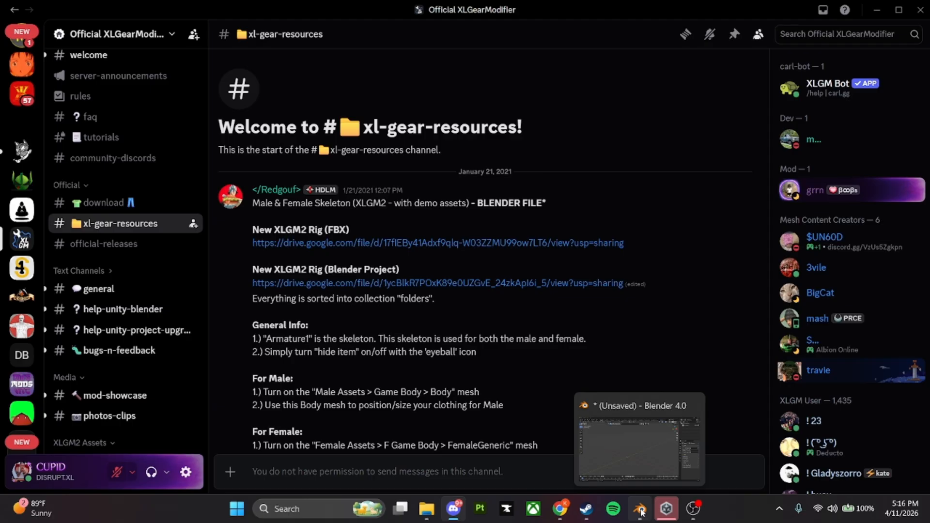
mouse_move(649, 449)
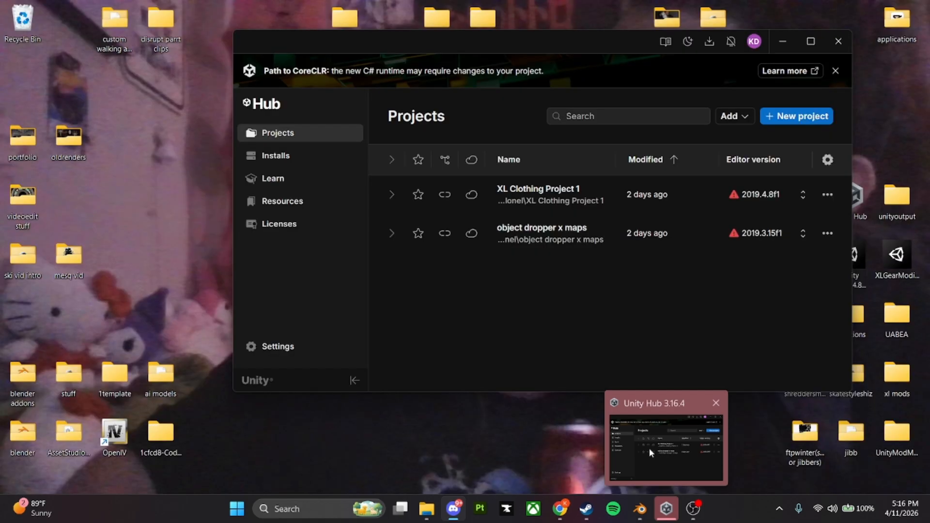
click(663, 429)
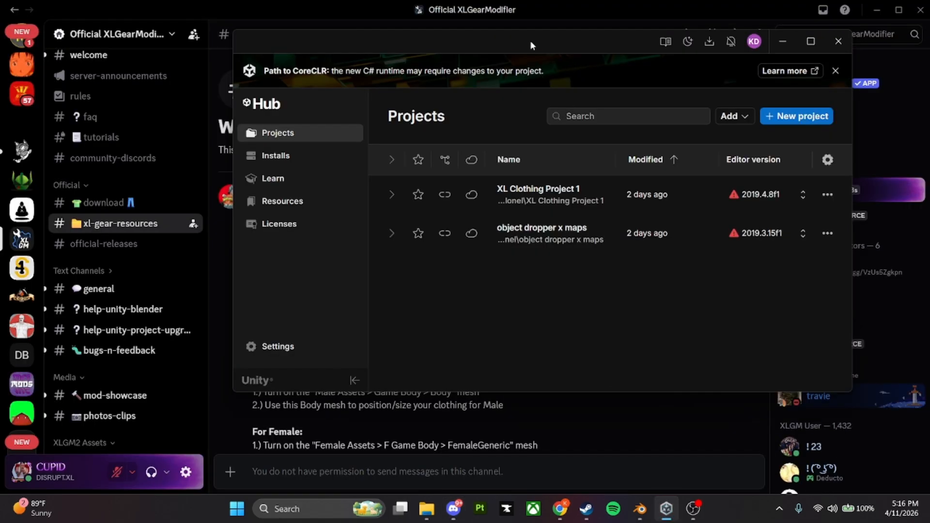
drag(530, 39, 431, 44)
mouse_move(647, 208)
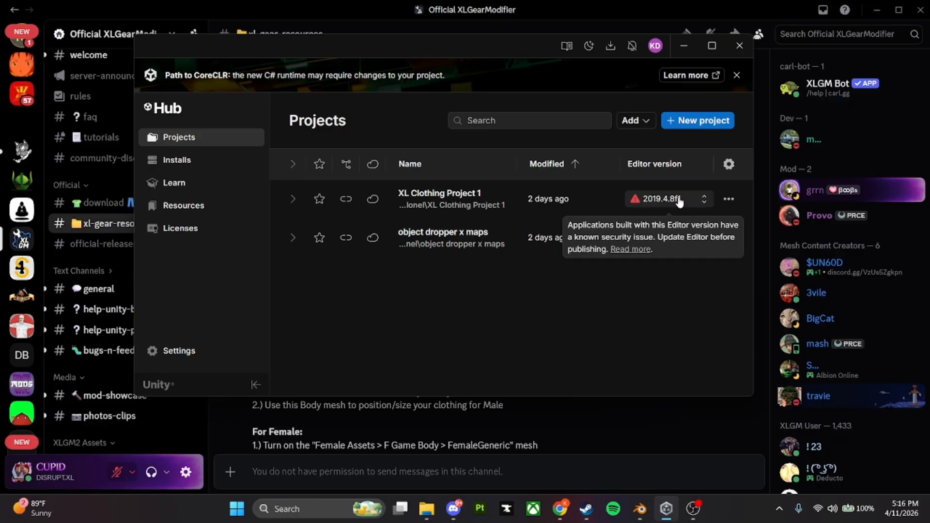
- Find the Cupids Outlet server in the Discord server list
scroll(19, 241, down, 3)
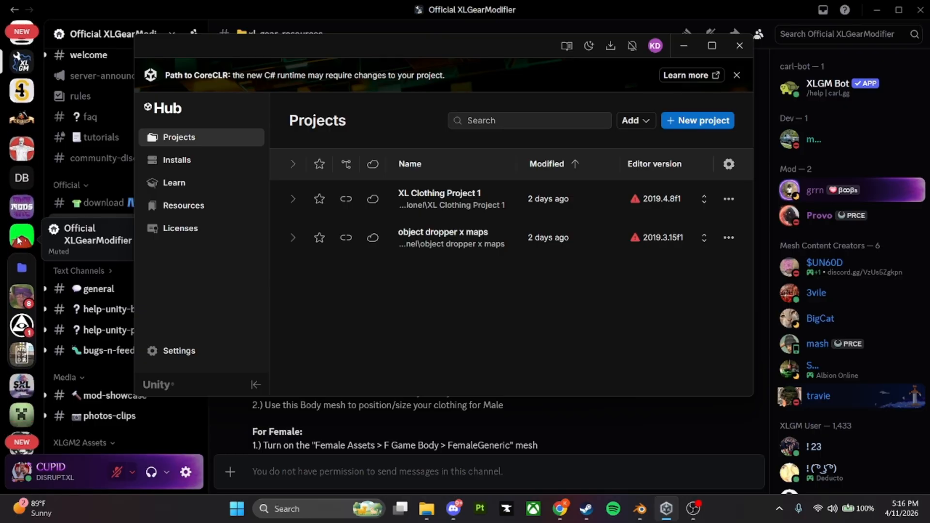
scroll(21, 218, down, 5)
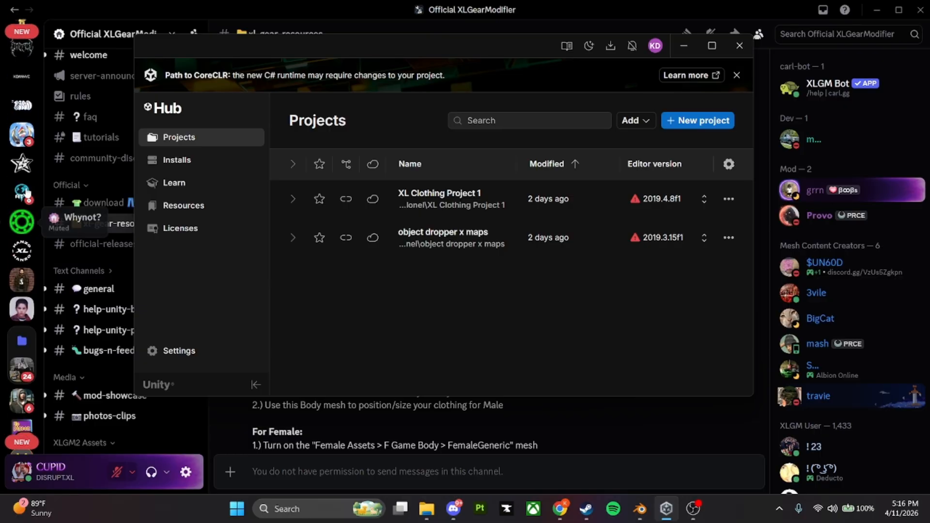
scroll(26, 194, down, 5)
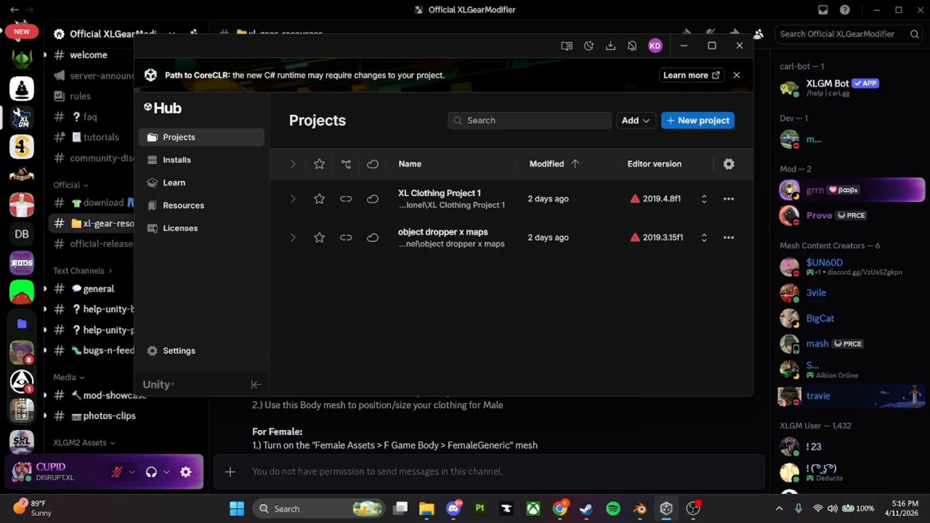
scroll(8, 257, up, 3)
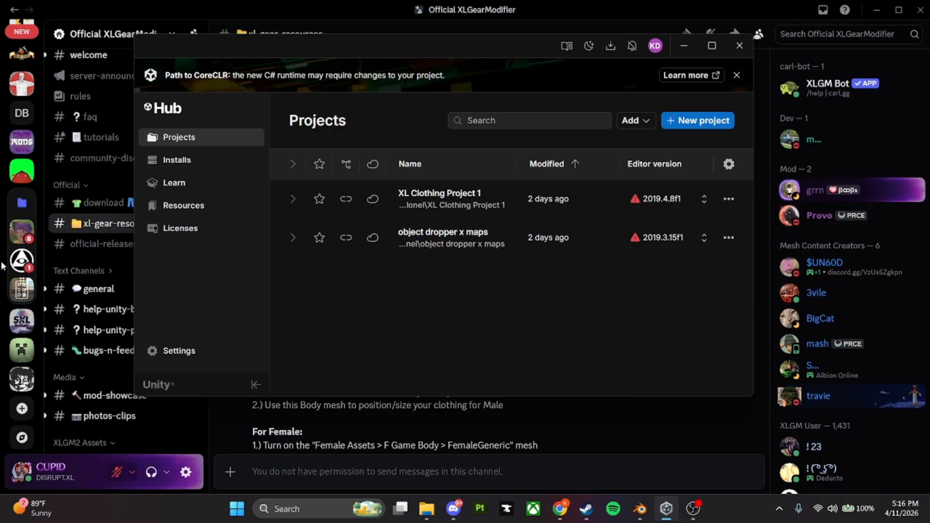
scroll(14, 232, up, 10)
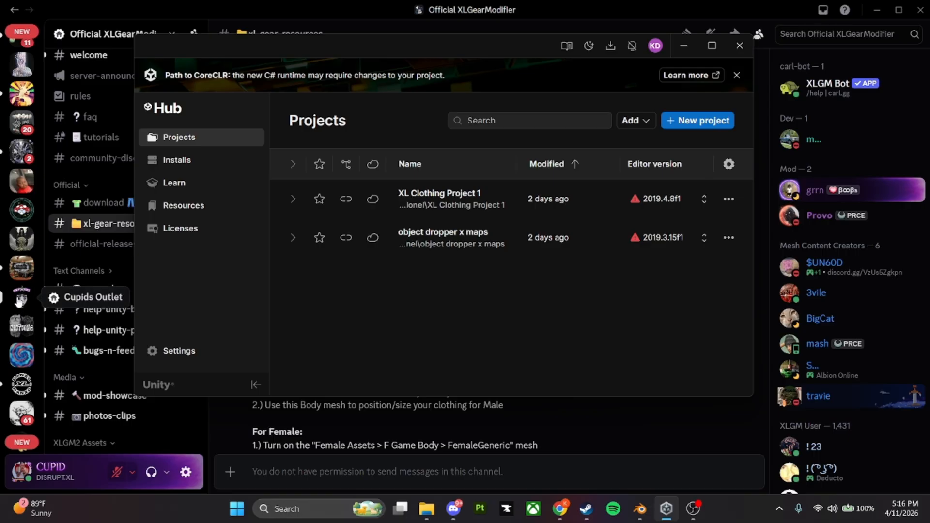
- Return to Discord and highlight the New XLGM2 Rig FBX and Blender Project download entries in the xl-gear-resources channel
click(609, 208)
drag(245, 228, 366, 239)
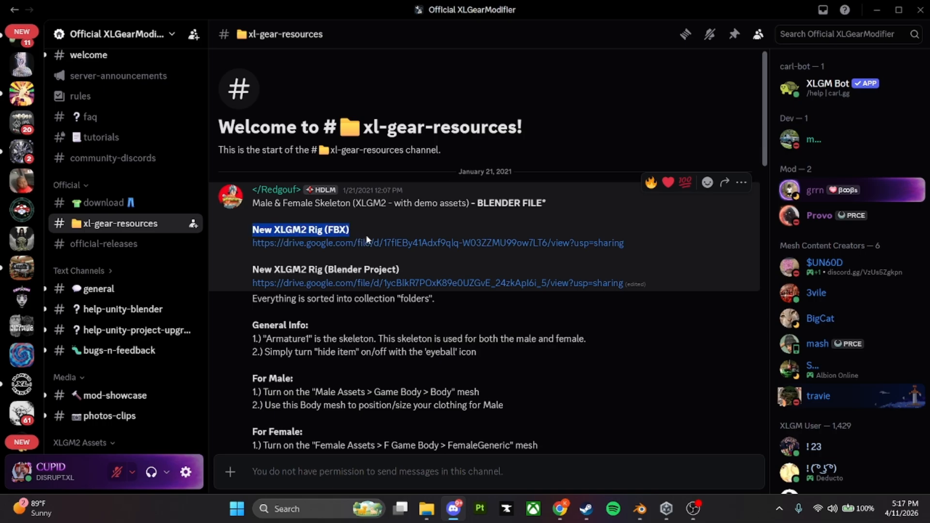
drag(247, 274, 419, 270)
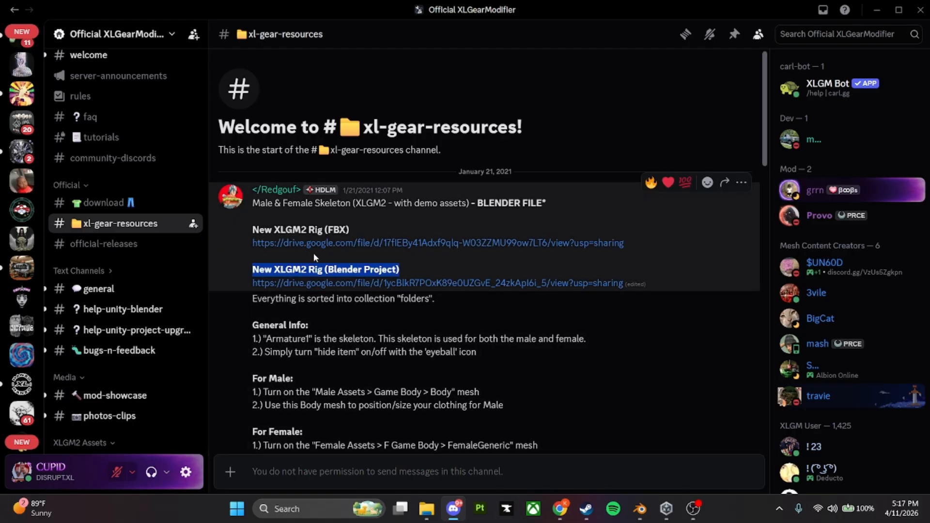
drag(245, 230, 409, 244)
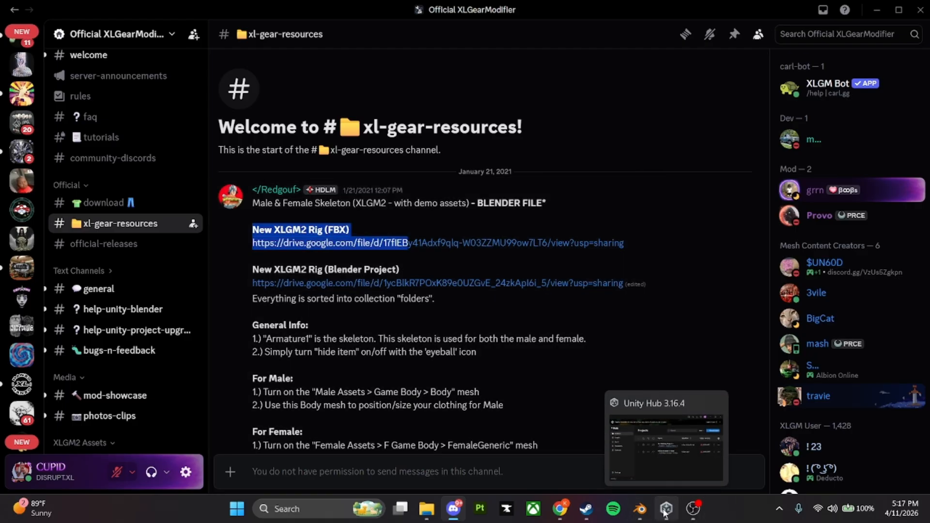
- Switch to Blender and import the FBX file "Skater Rigged for XLGM 2022.fbx" from the Desktop's blender folder
click(640, 508)
middle_drag(383, 276, 438, 324)
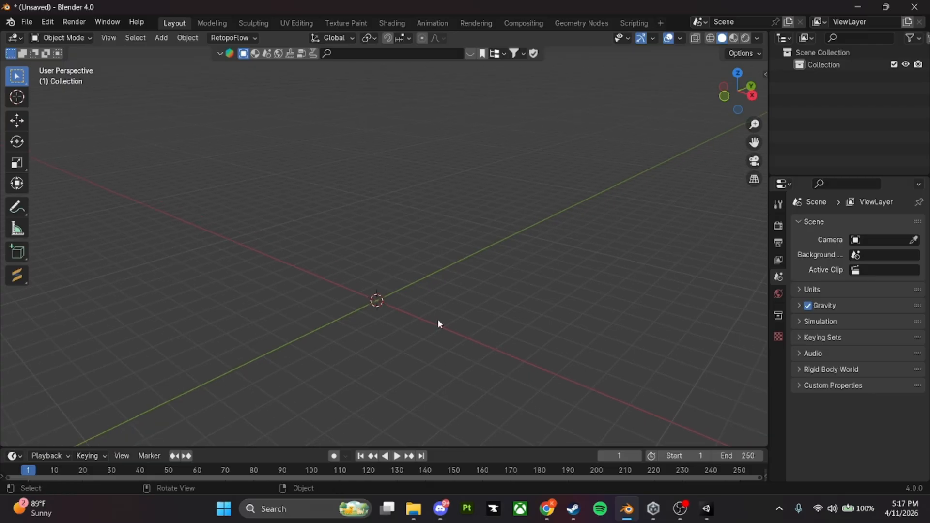
click(27, 21)
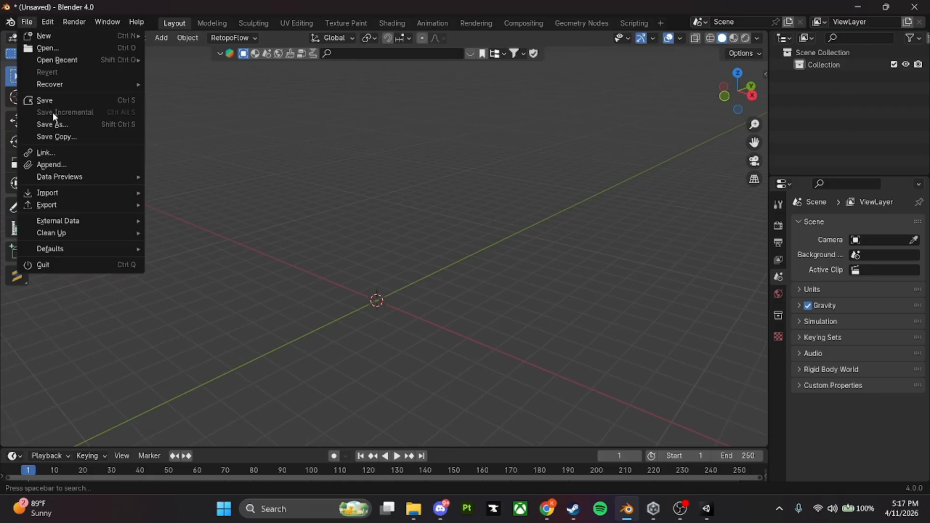
mouse_move(58, 192)
click(191, 302)
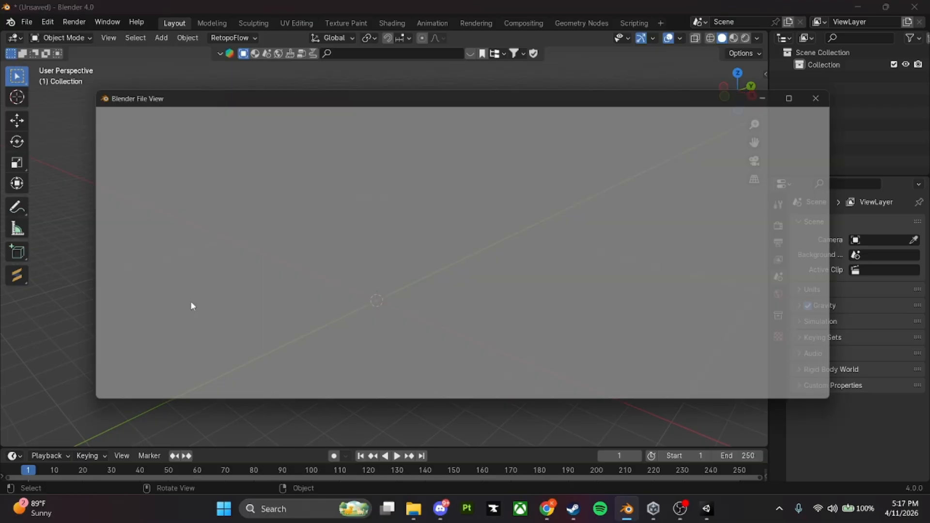
click(129, 204)
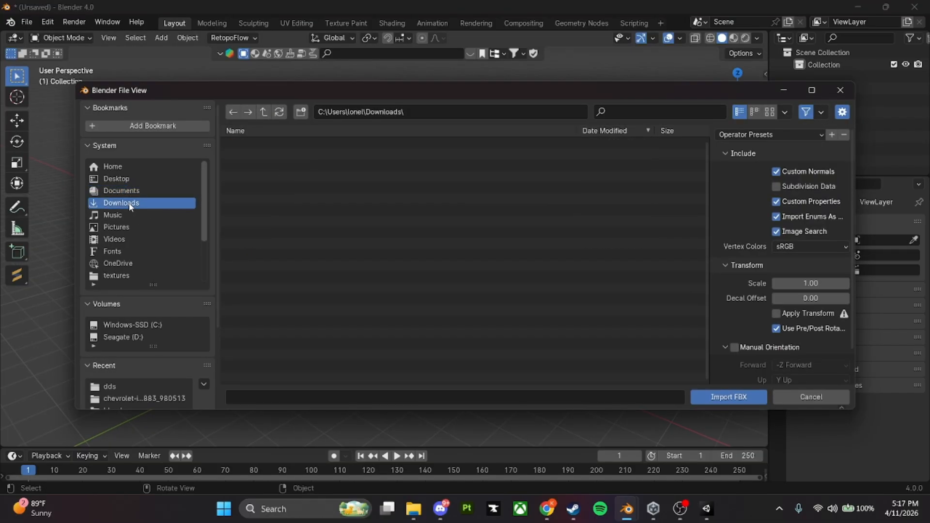
click(118, 178)
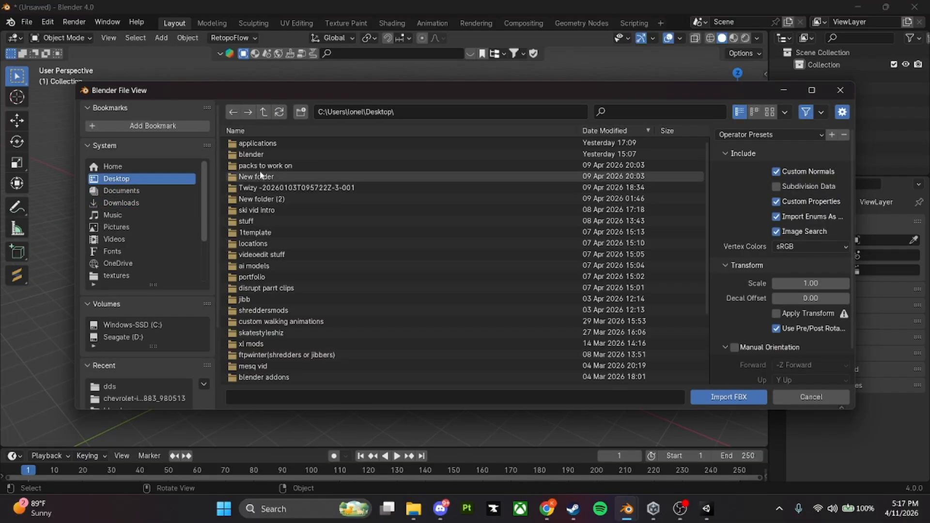
double_click(269, 153)
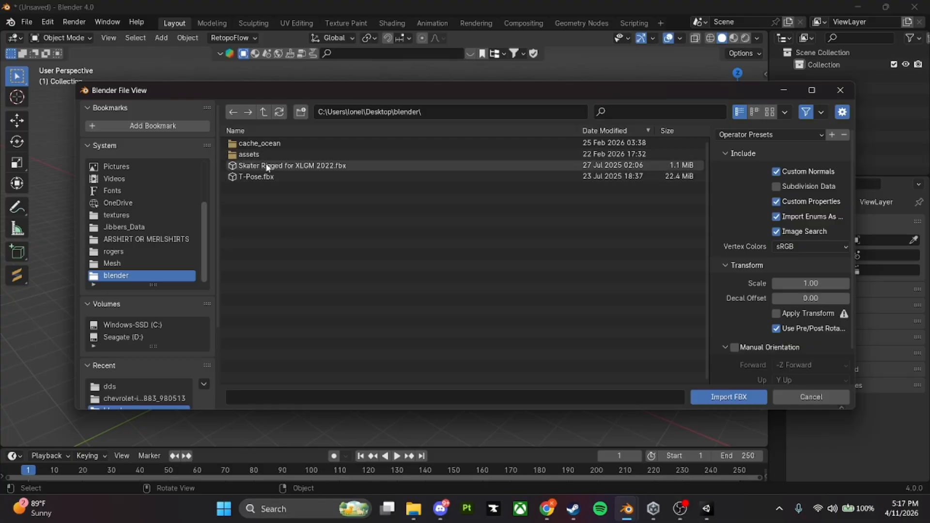
click(265, 166)
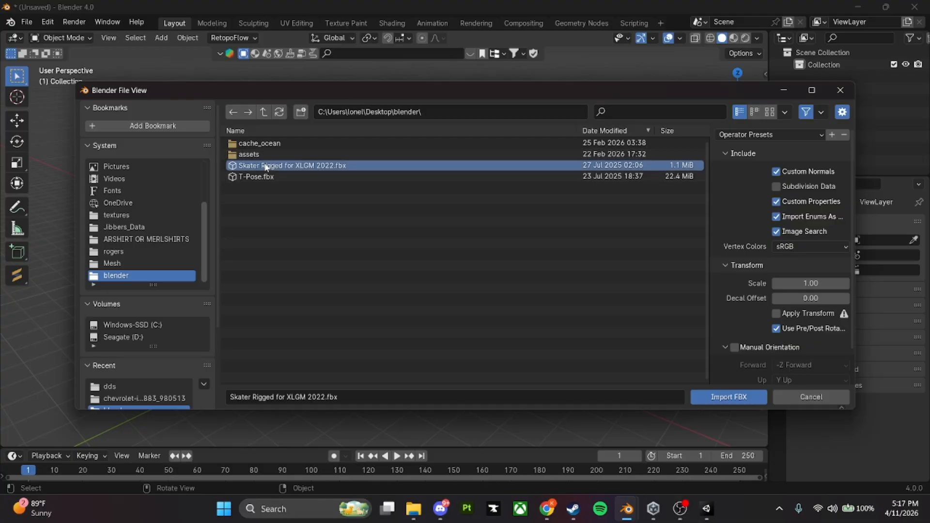
double_click(304, 166)
- Hide the Armature2022 rig in the scene and select its child body mesh MaleGeneric2022
scroll(397, 272, up, 11)
shift+middle_drag(372, 264, 408, 51)
middle_drag(374, 194, 339, 204)
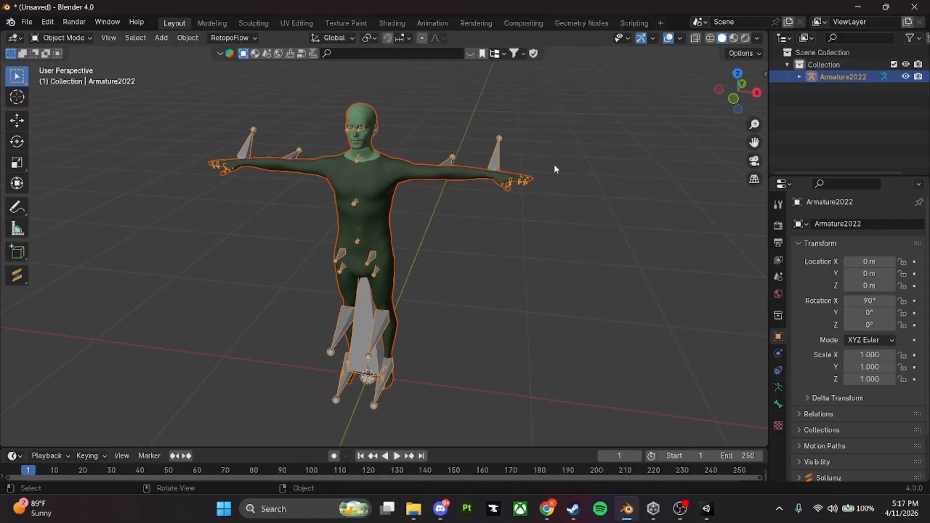
shift+middle_drag(431, 289, 413, 341)
middle_drag(567, 318, 606, 293)
scroll(551, 313, up, 1)
shift+middle_drag(394, 333, 403, 274)
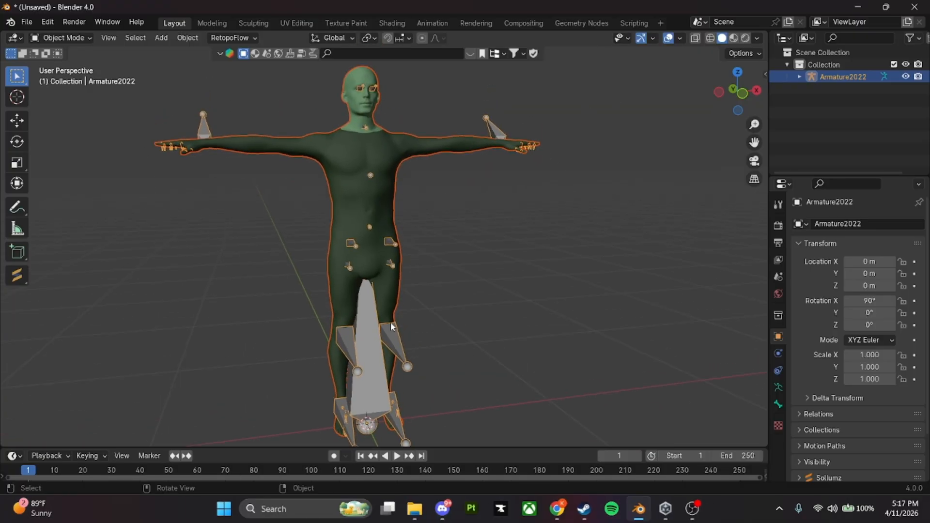
click(906, 78)
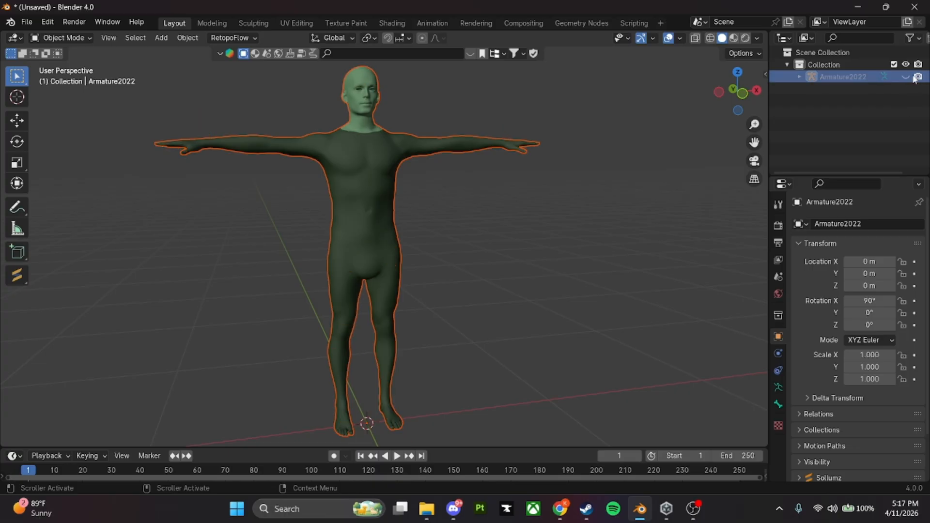
click(800, 77)
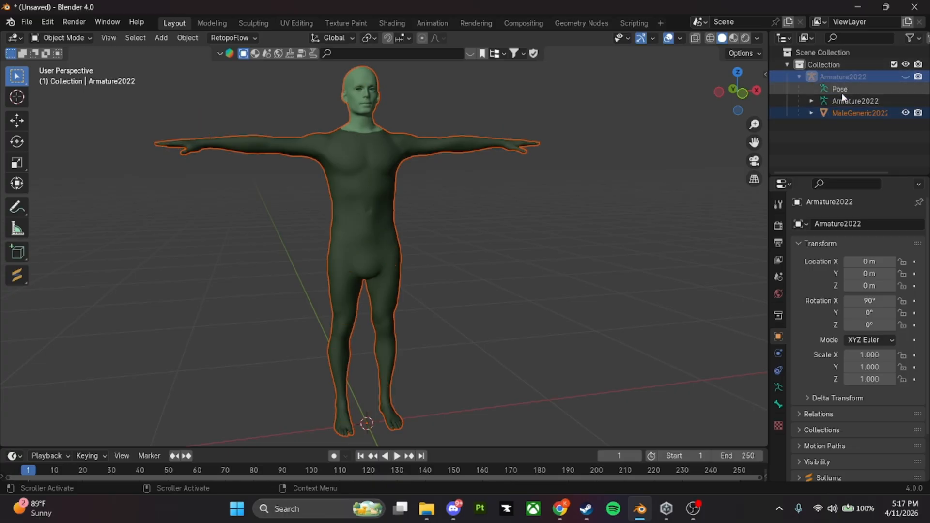
click(838, 113)
scroll(356, 215, down, 3)
middle_drag(357, 218, 481, 290)
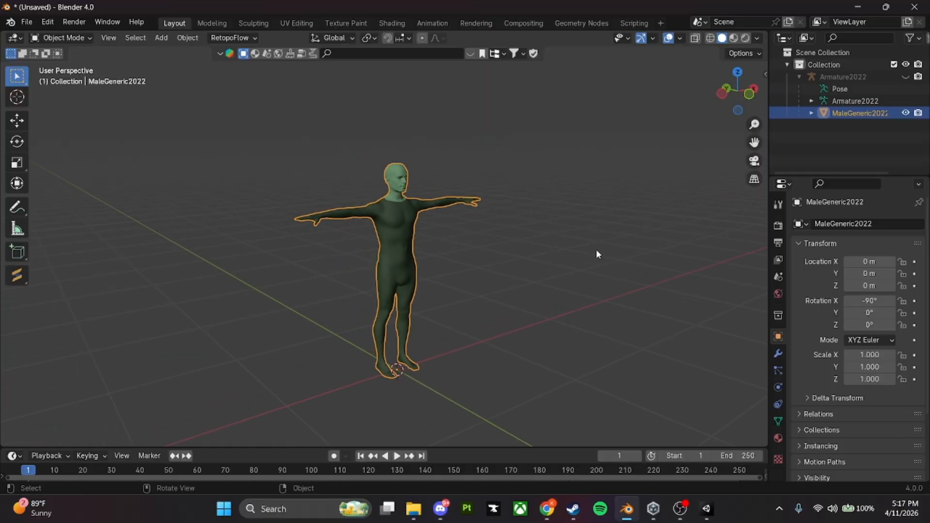
middle_drag(596, 225, 419, 261)
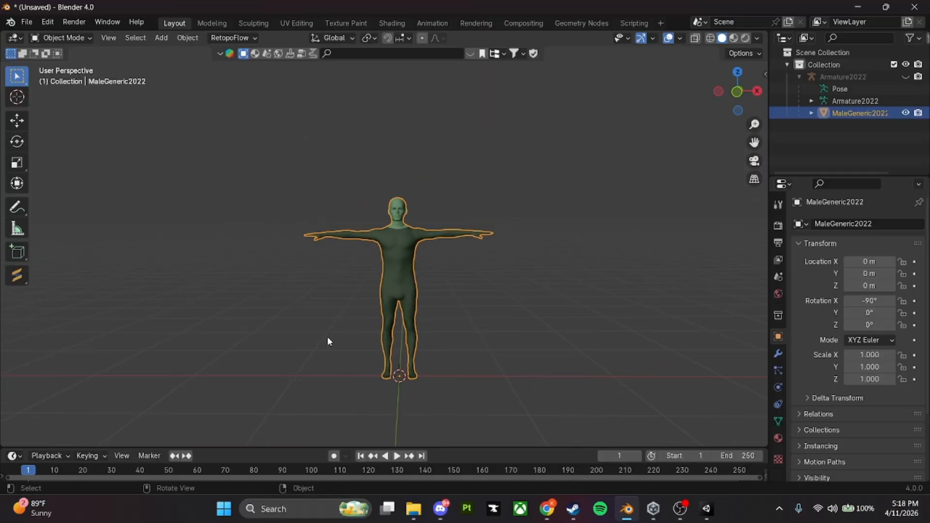
shift+middle_drag(426, 298, 424, 297)
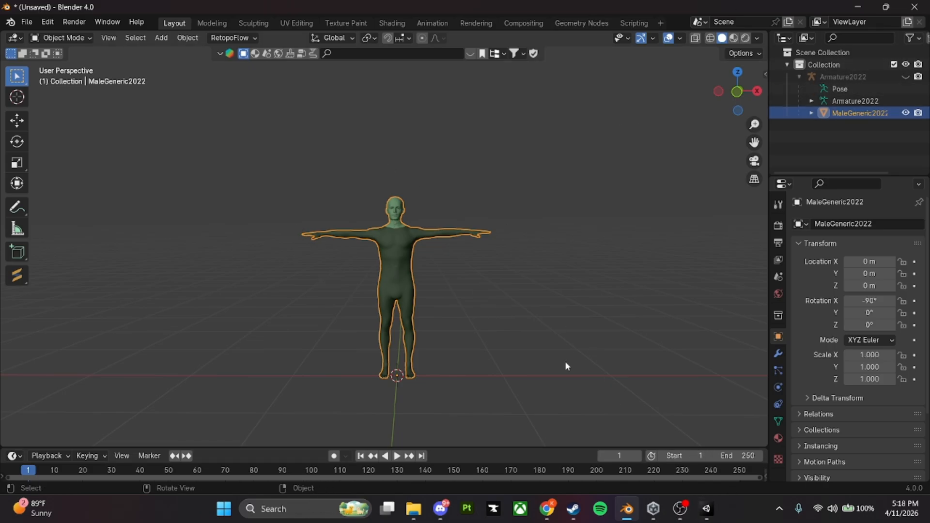
middle_drag(565, 366, 514, 361)
- Launch AssetStudioGUI from the AssetStudio.net472.v0.16.47 folder on the Desktop
click(413, 508)
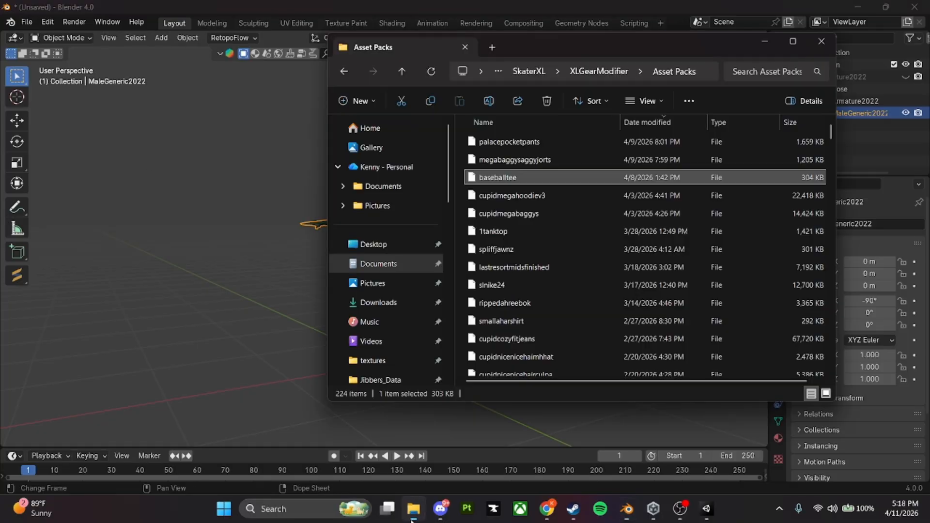
click(389, 245)
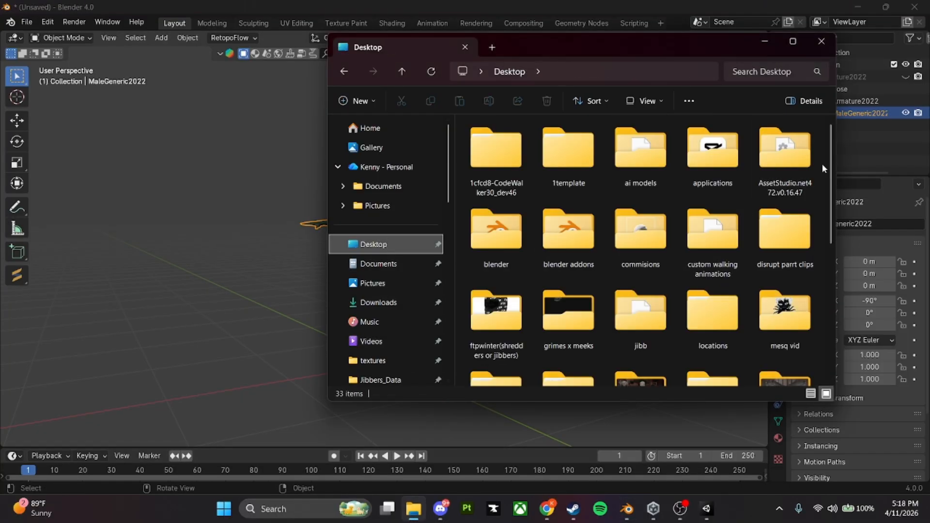
double_click(784, 167)
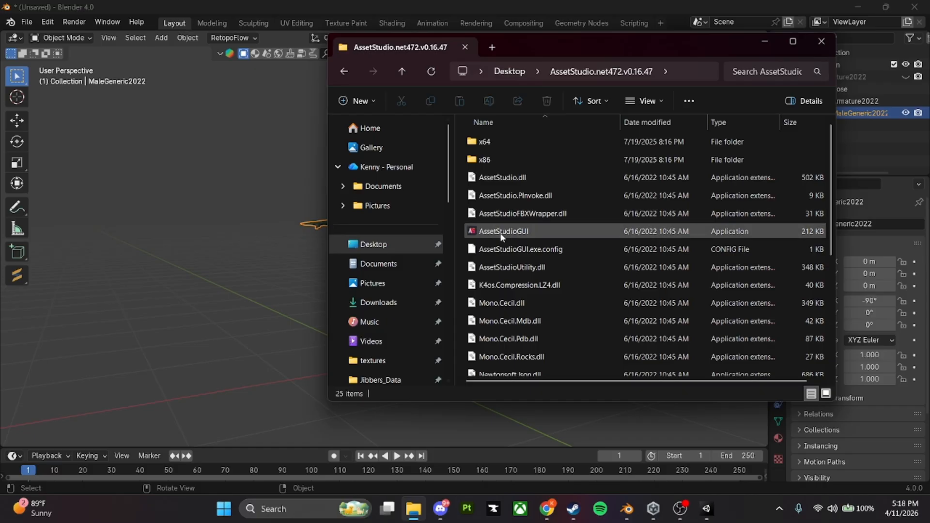
double_click(526, 232)
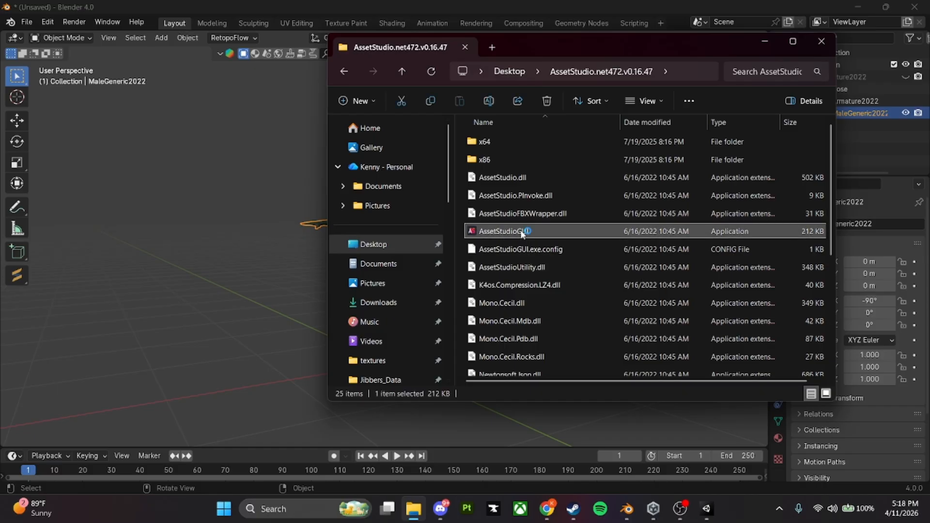
- Return to File Explorer and open Documents > SkaterXL > XLGearModifier > Asset Packs
click(399, 508)
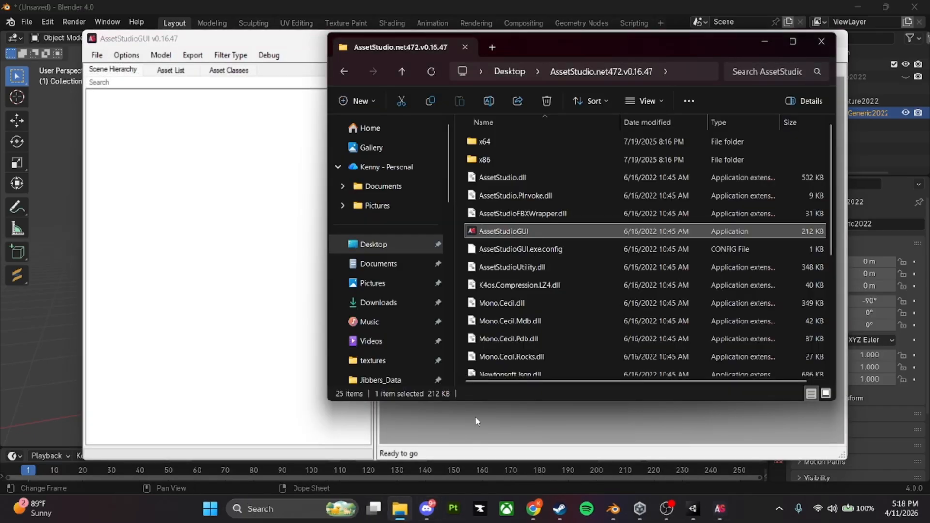
click(393, 264)
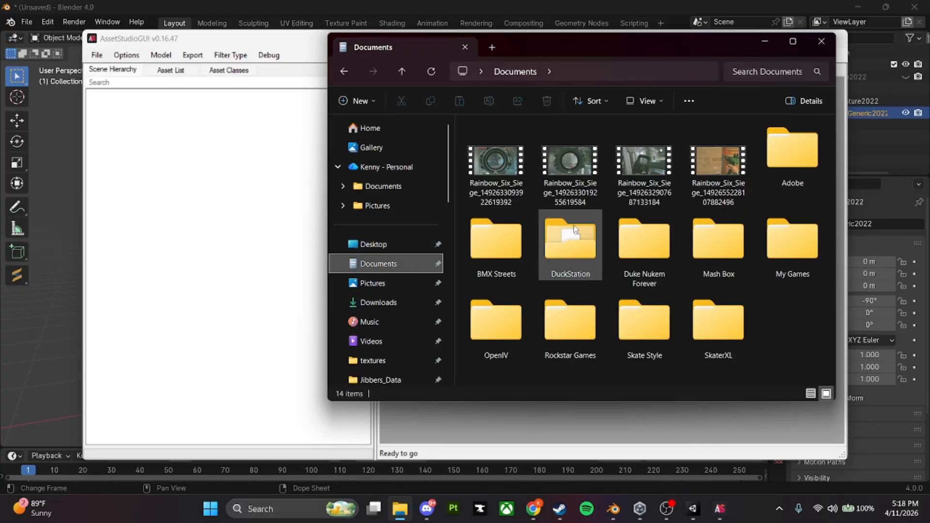
double_click(717, 317)
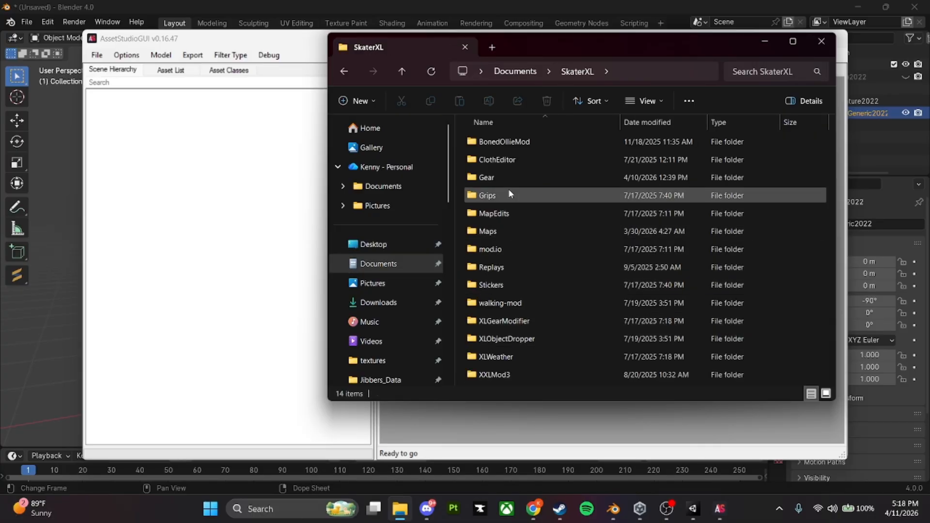
double_click(514, 321)
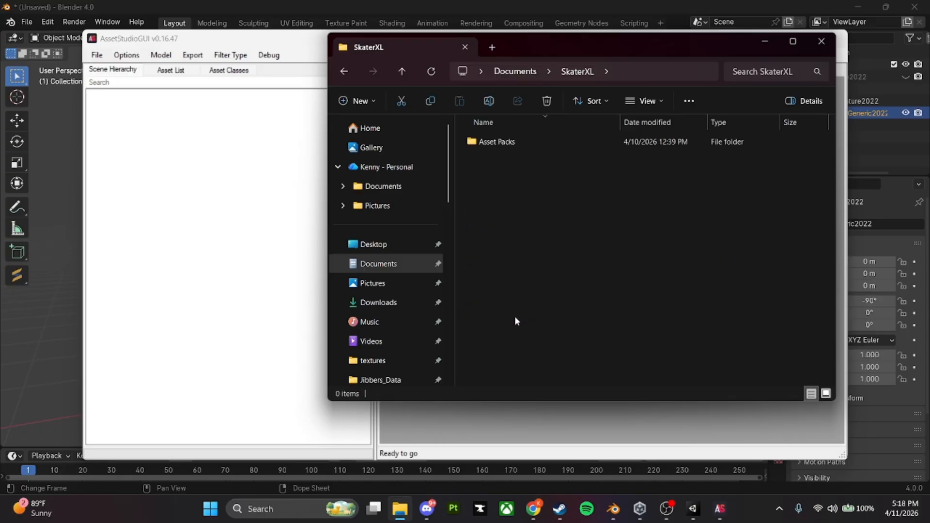
double_click(499, 143)
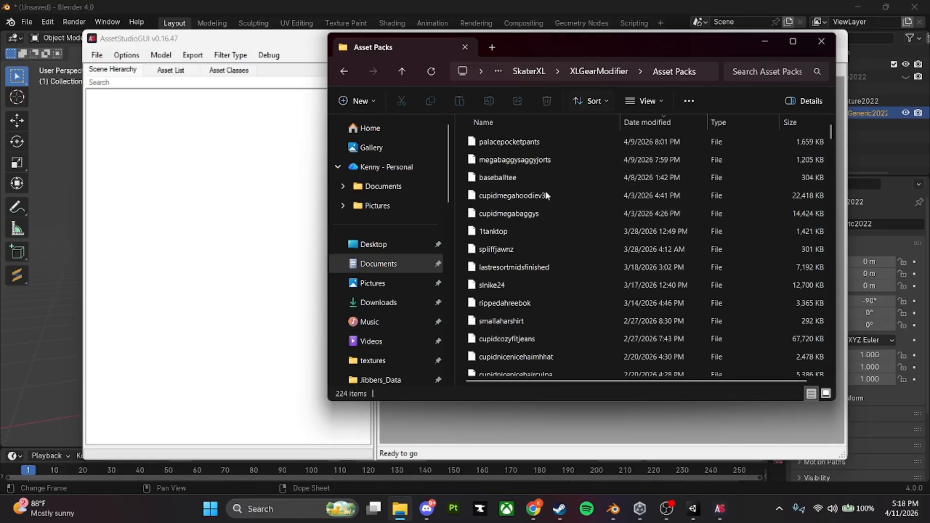
- Load the baseballtee asset pack into AssetStudio and mark its root entry in the scene hierarchy
drag(495, 179, 145, 192)
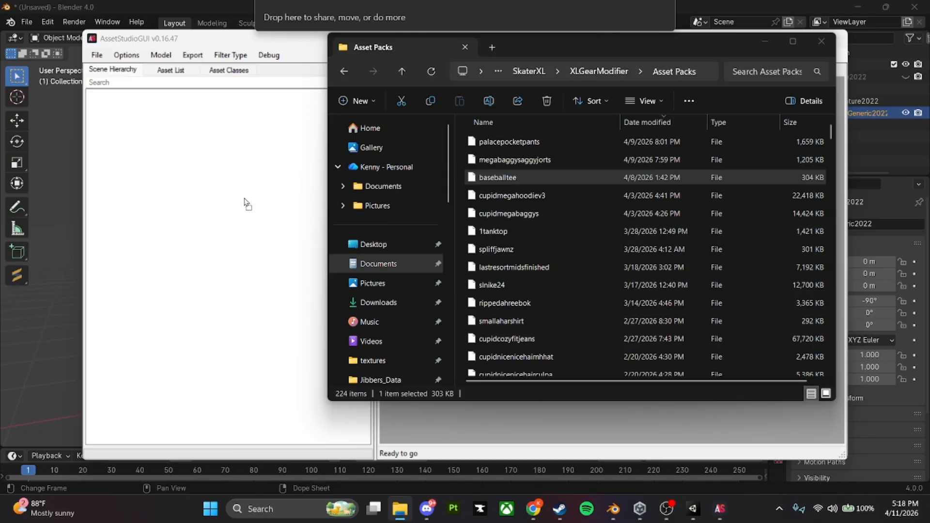
drag(244, 203, 168, 189)
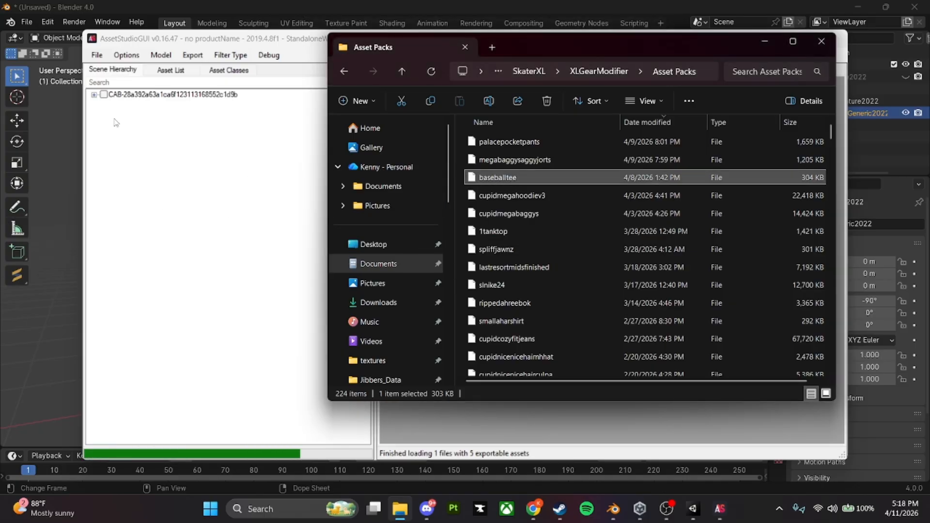
click(137, 137)
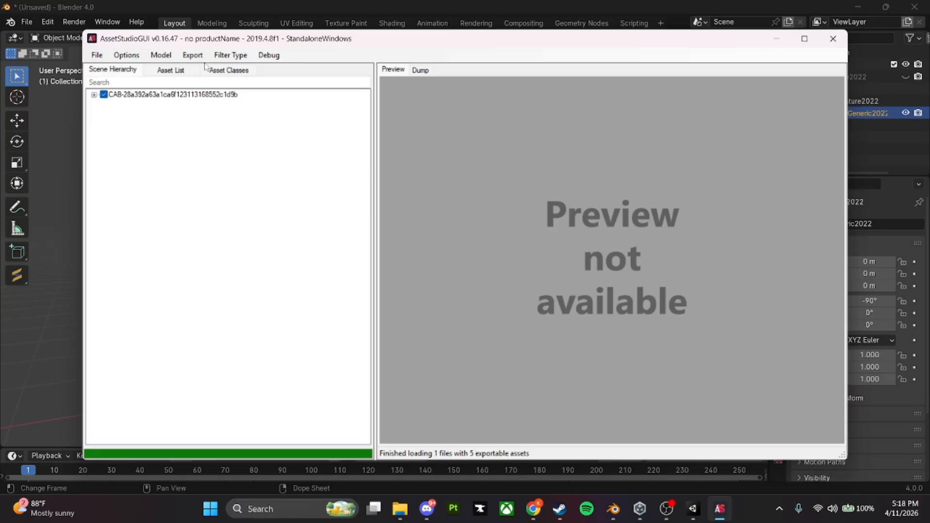
- Try to export all assets to a folder within the Desktop's stuff directory, and close AssetStudio
click(193, 55)
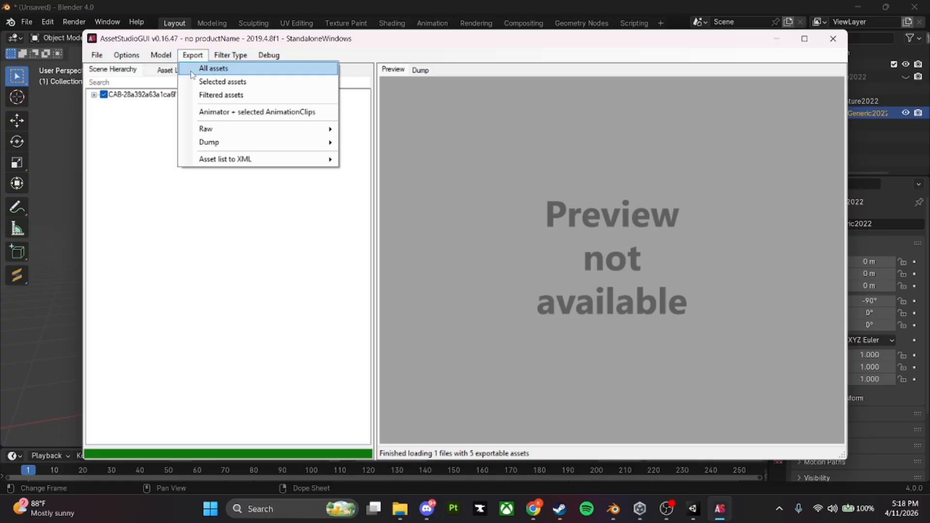
click(193, 74)
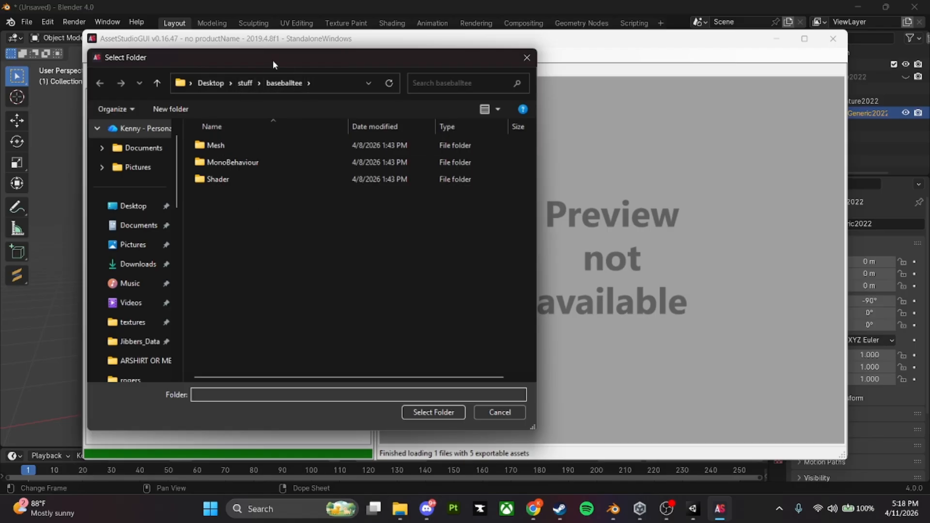
click(245, 83)
scroll(275, 242, down, 10)
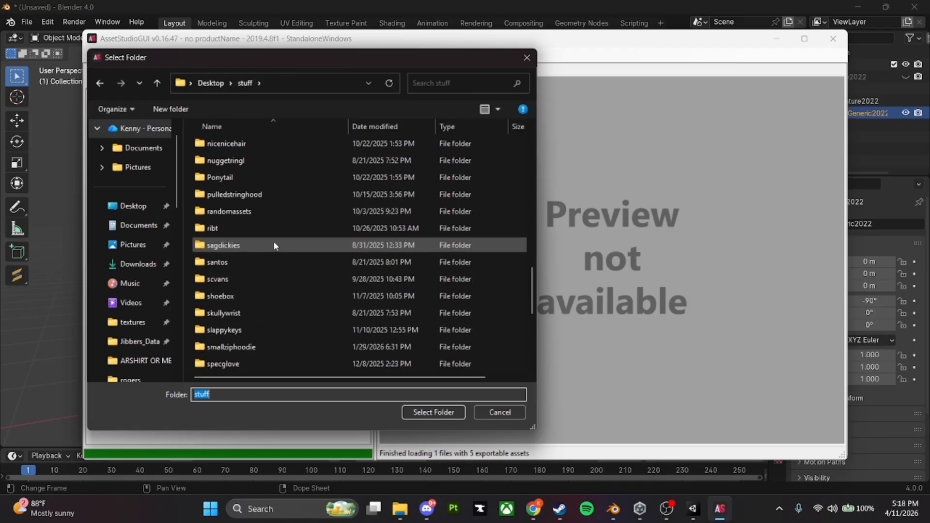
scroll(273, 245, down, 5)
scroll(269, 244, up, 20)
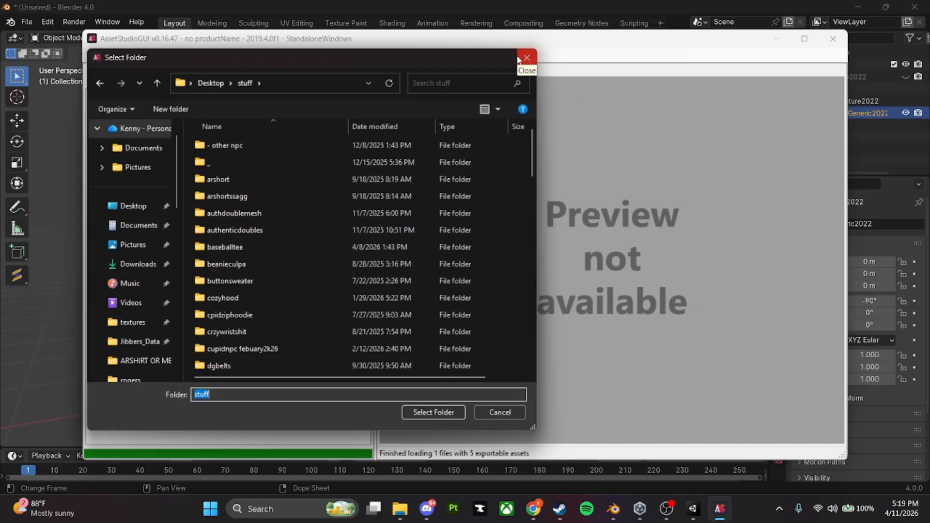
scroll(252, 199, down, 18)
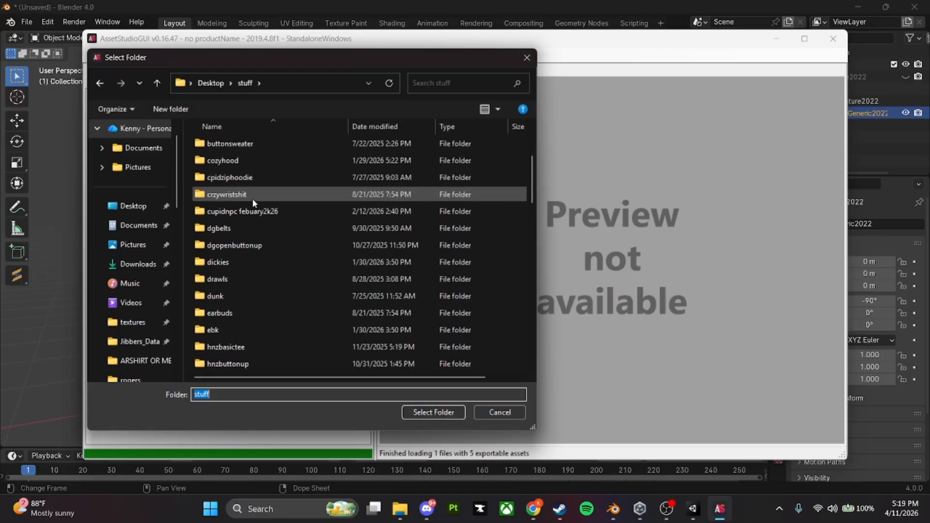
scroll(266, 266, up, 18)
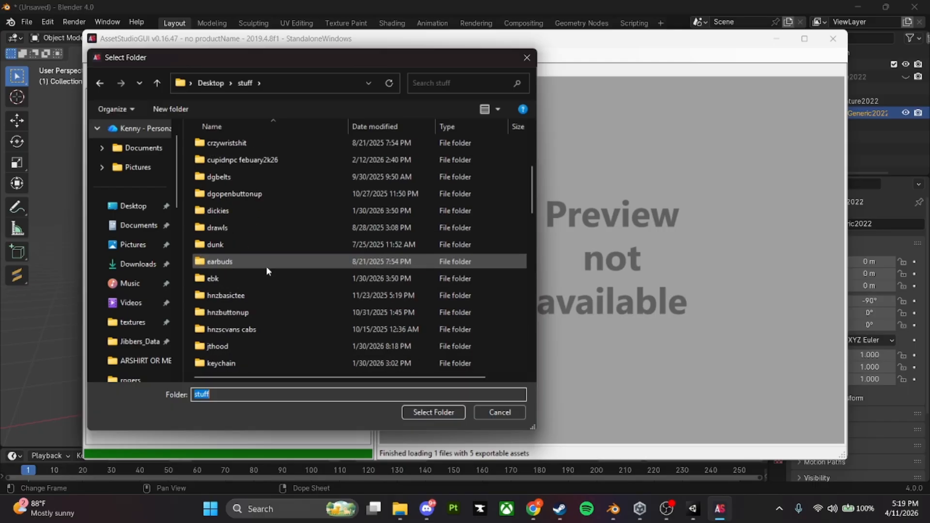
click(524, 59)
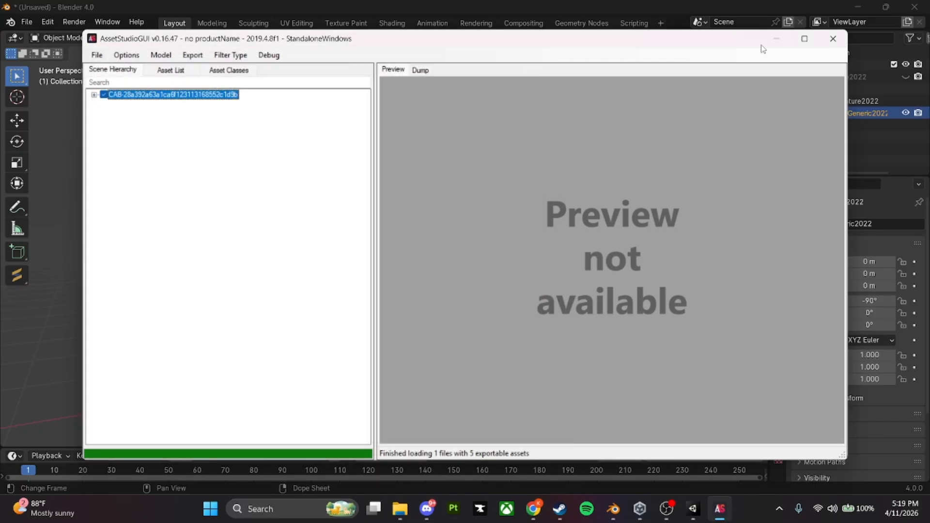
click(833, 38)
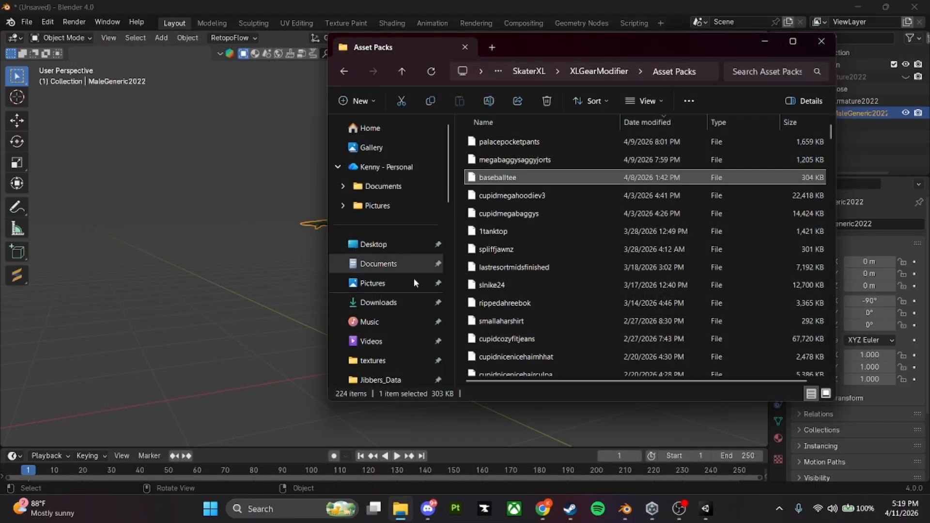
click(22, 23)
mouse_move(37, 191)
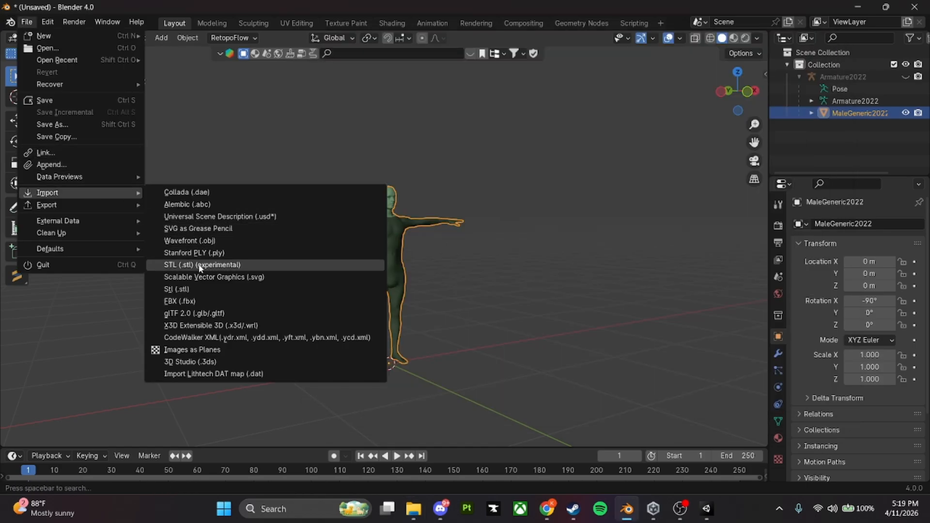
click(28, 24)
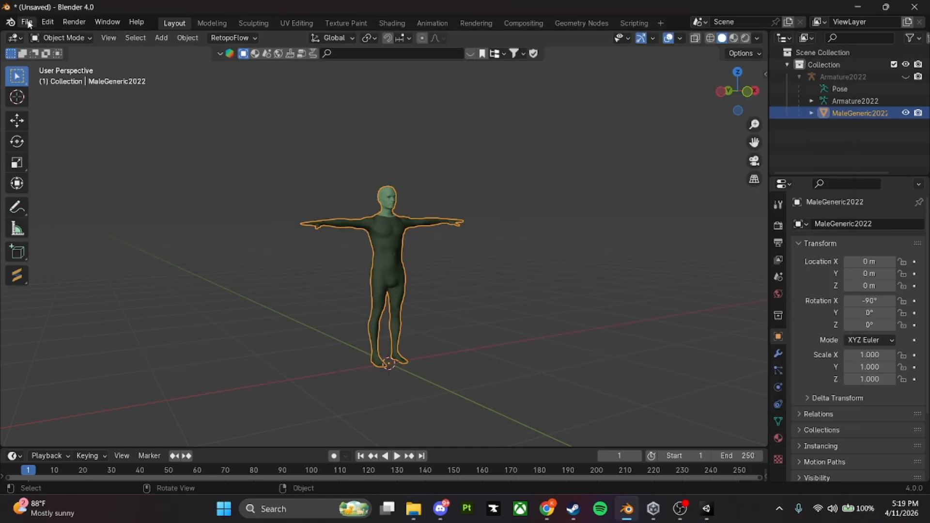
click(27, 24)
mouse_move(45, 192)
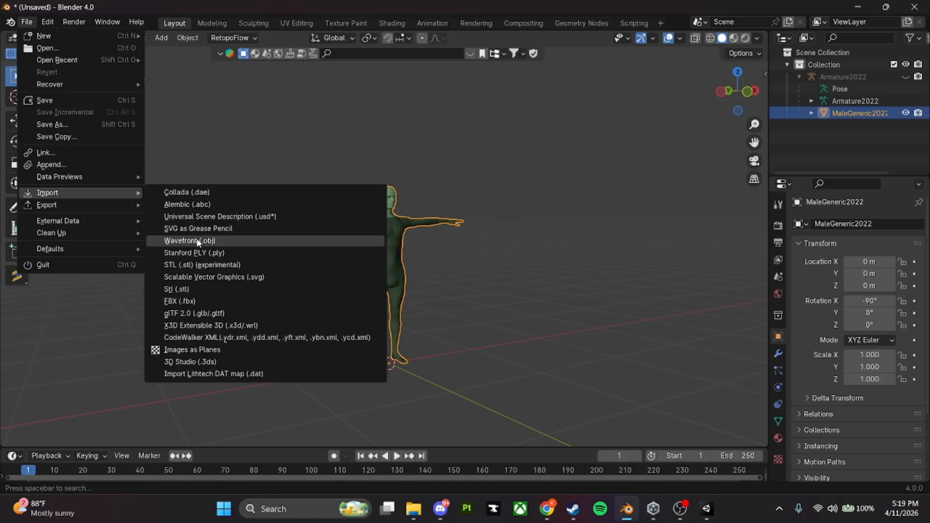
key(Escape)
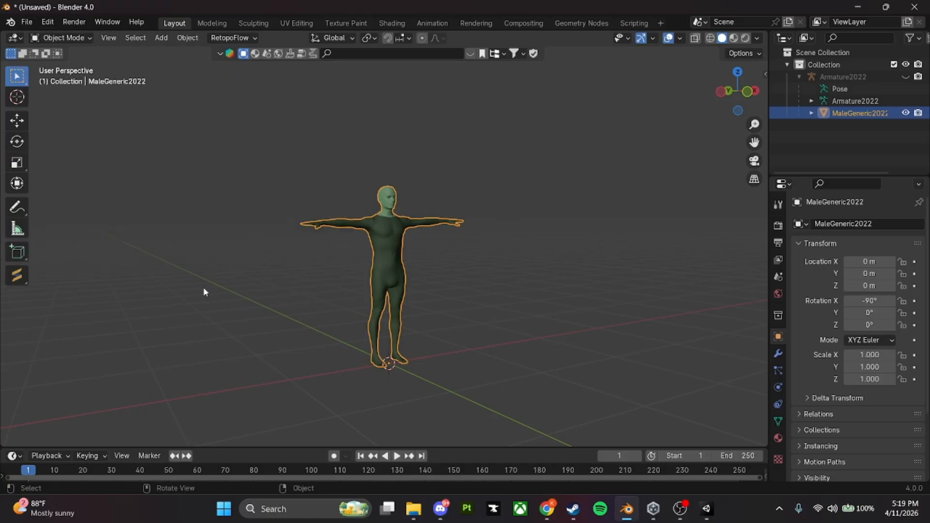
- Import the baseball tee into Blender as a Wavefront OBJ from Desktop > stuff > baseballtee > Mesh
click(27, 21)
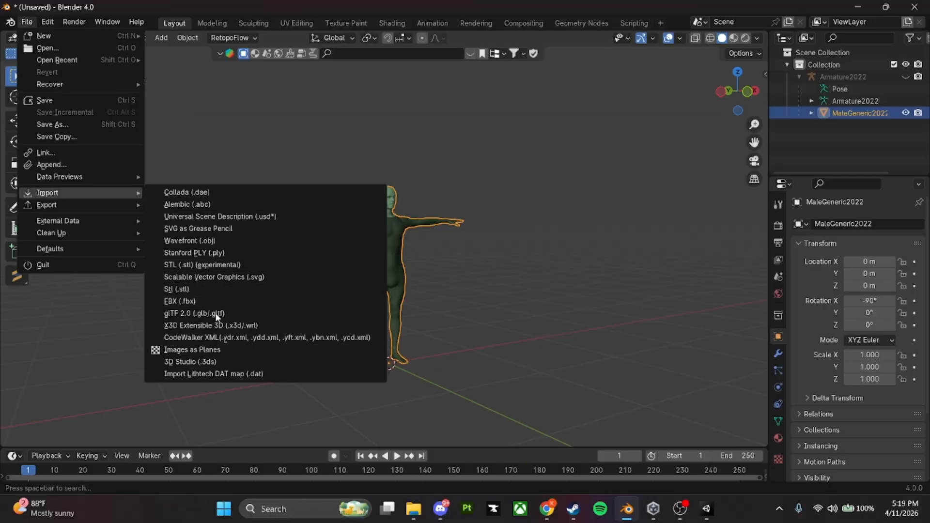
click(209, 243)
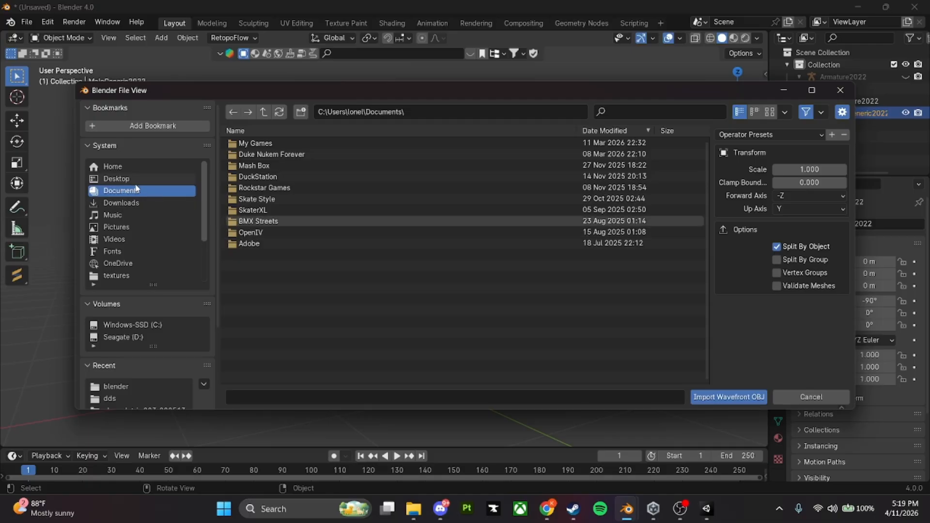
click(117, 178)
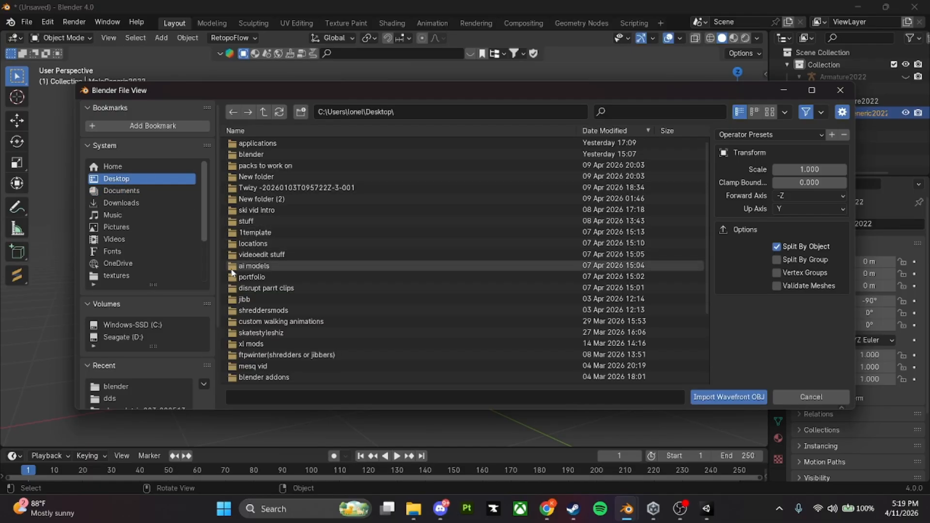
click(109, 190)
click(113, 203)
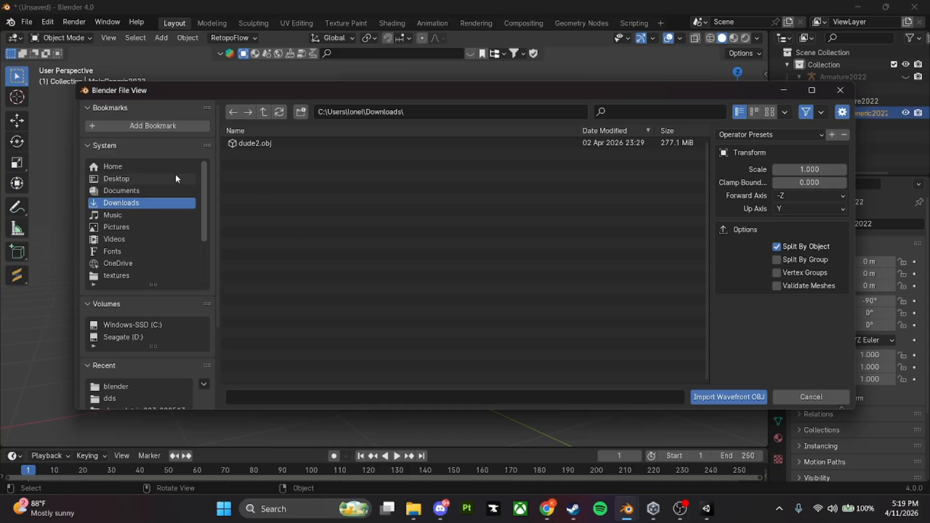
click(124, 179)
scroll(328, 275, down, 3)
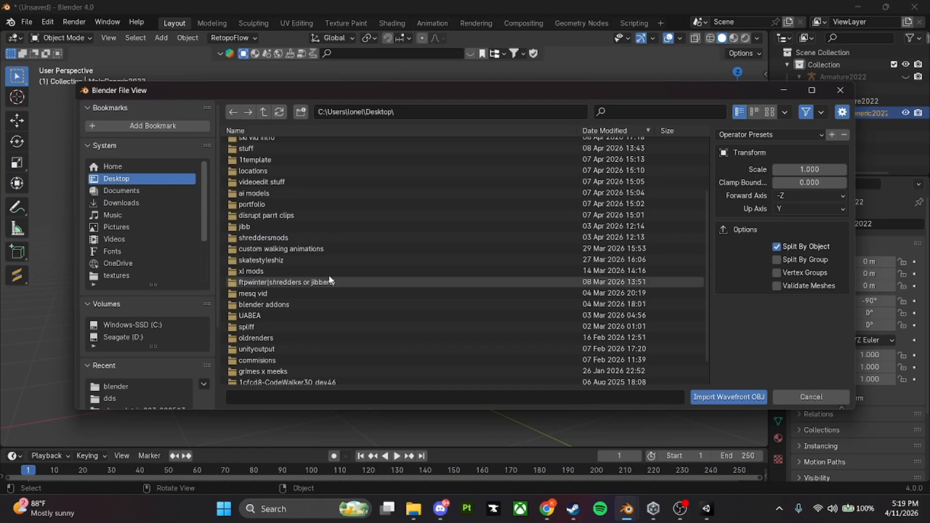
scroll(328, 275, up, 3)
double_click(258, 222)
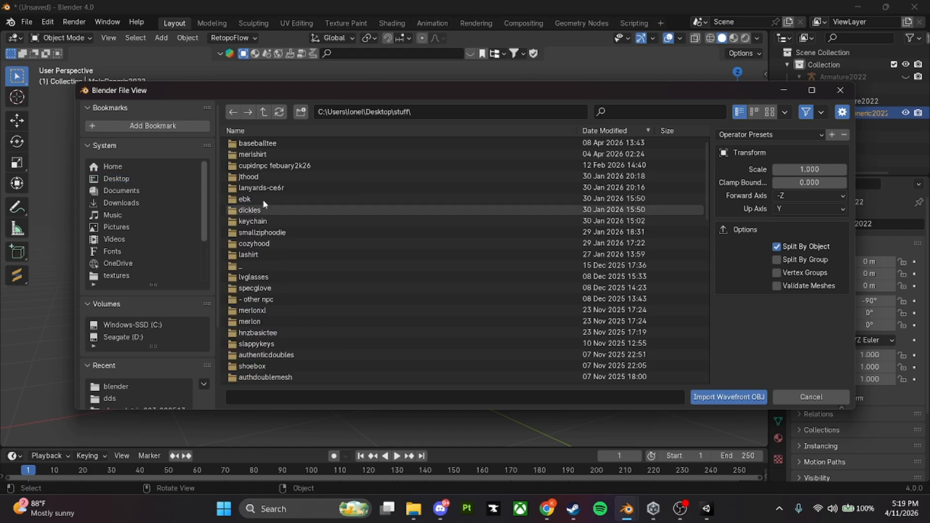
double_click(258, 144)
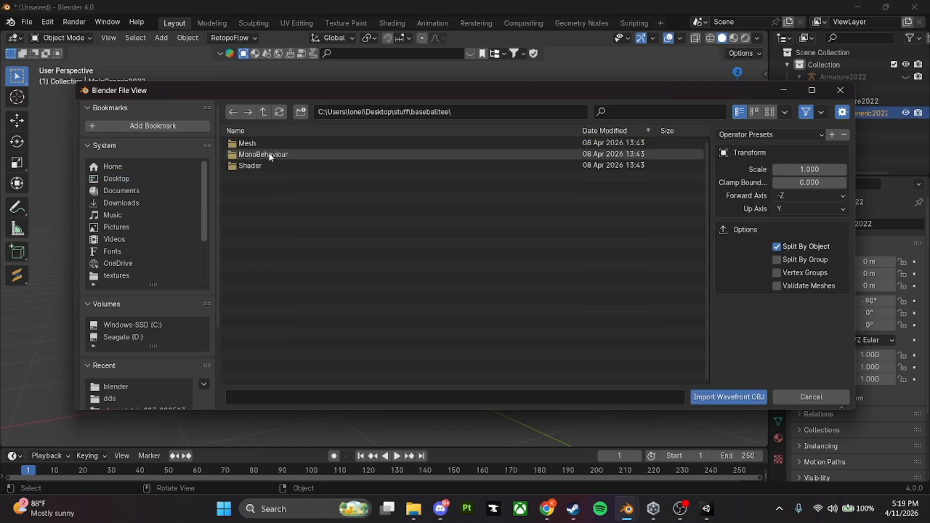
double_click(272, 144)
double_click(272, 144)
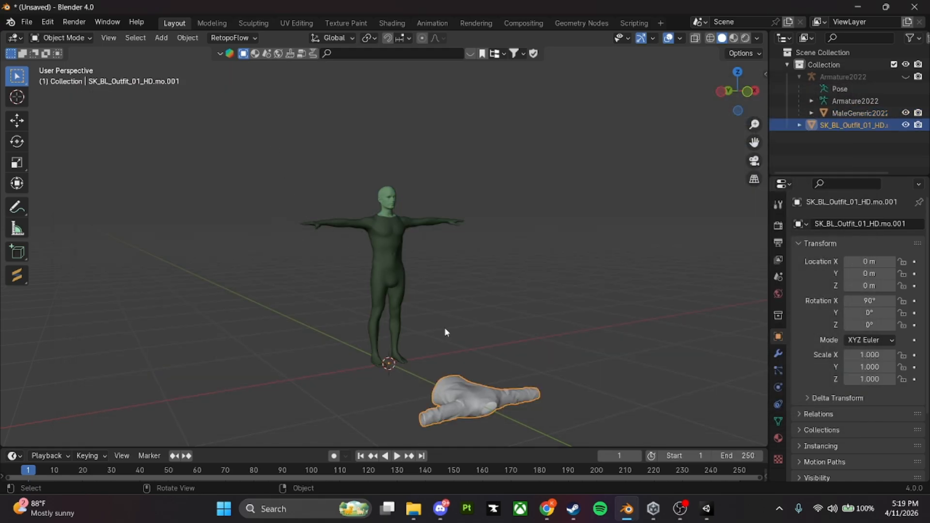
- Set the imported tee's X rotation to 0° to stand it upright on the body
key(n)
click(688, 148)
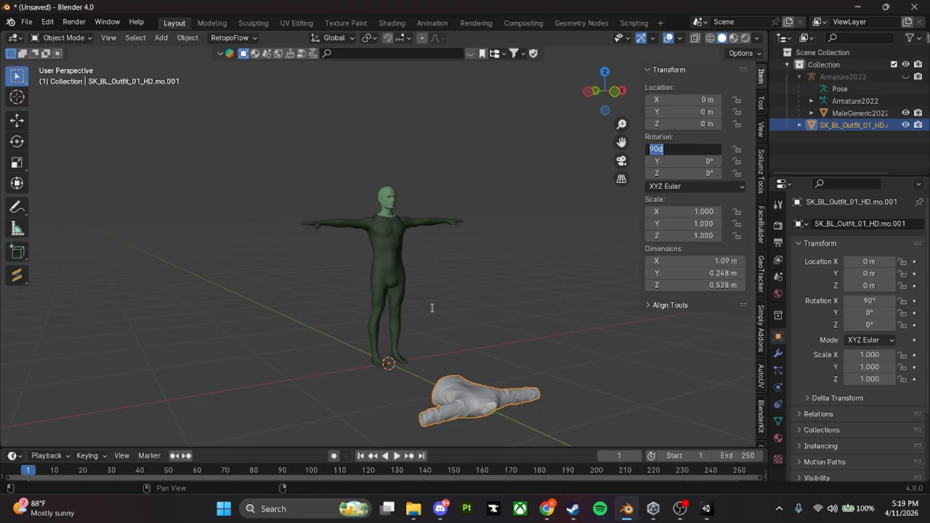
key(Return)
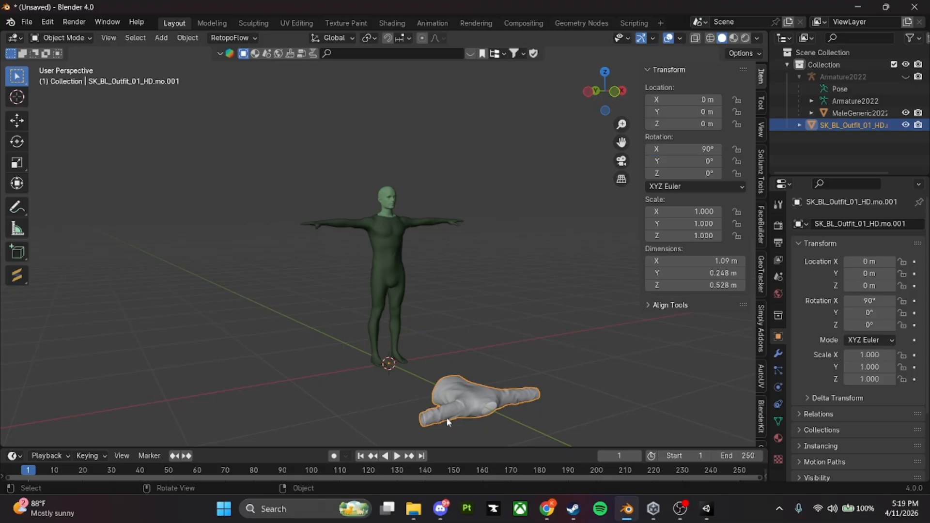
middle_drag(447, 417, 460, 281)
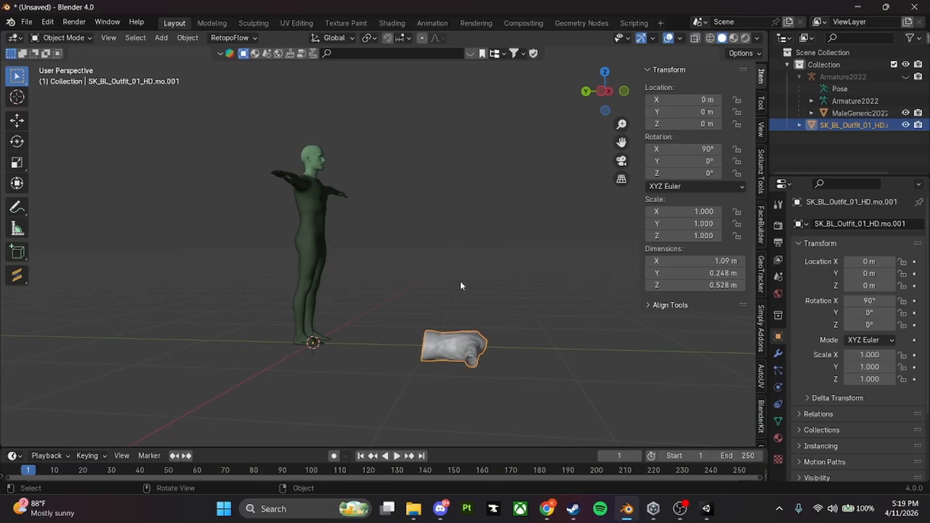
key(n)
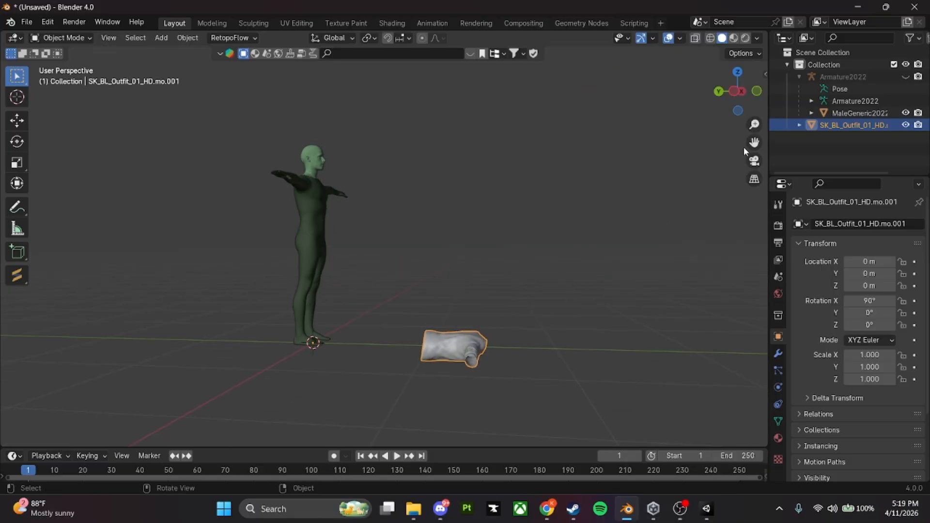
key(n)
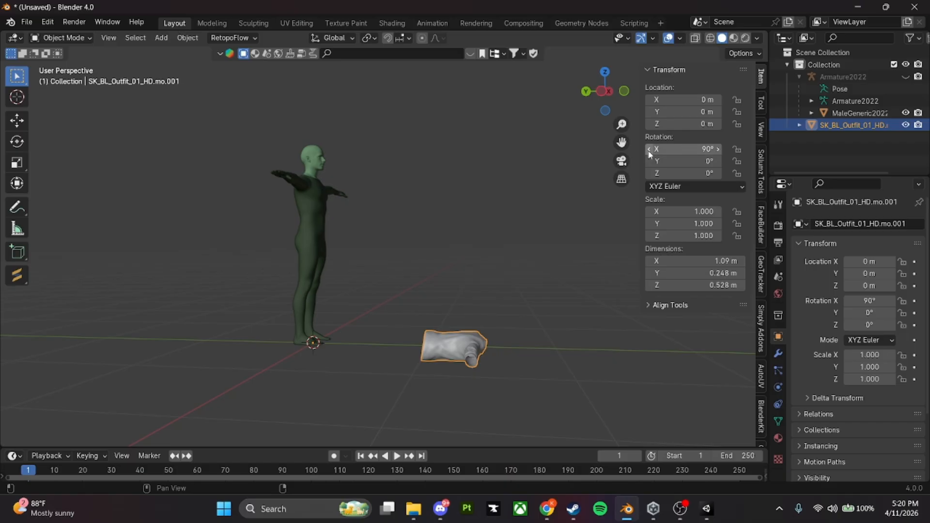
click(674, 151)
key(Return)
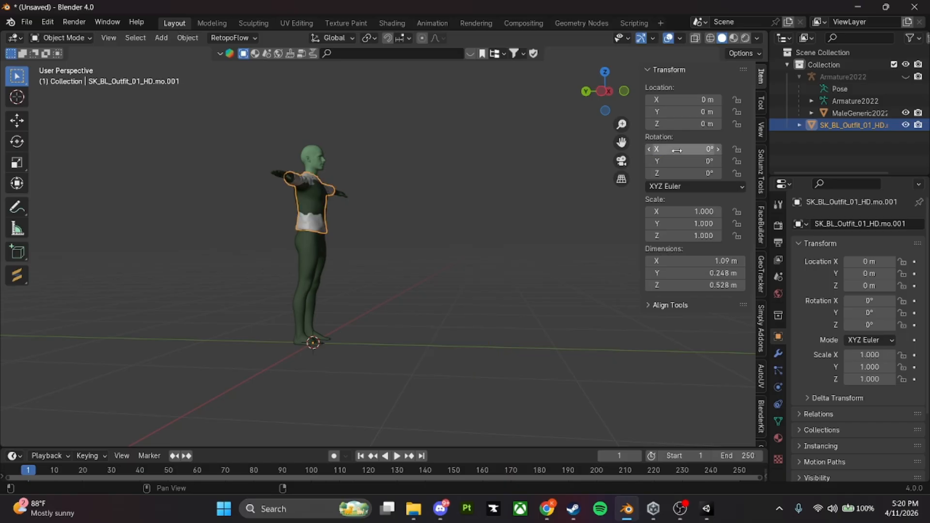
- Examine how the imported tee fits the MaleGeneric2022 body around the torso, shoulders and sleeves
shift+middle_drag(371, 153, 352, 200)
scroll(457, 215, up, 6)
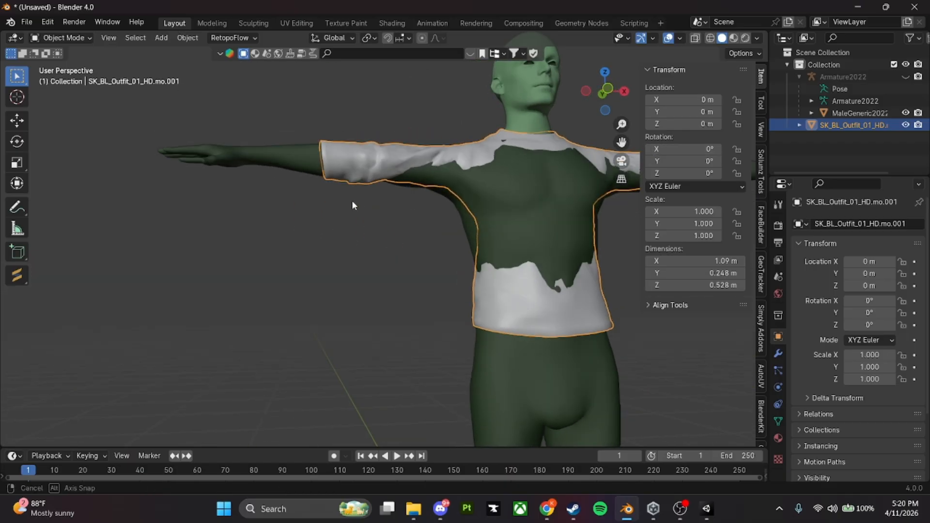
shift+middle_drag(550, 219, 427, 288)
middle_drag(427, 288, 381, 270)
click(452, 283)
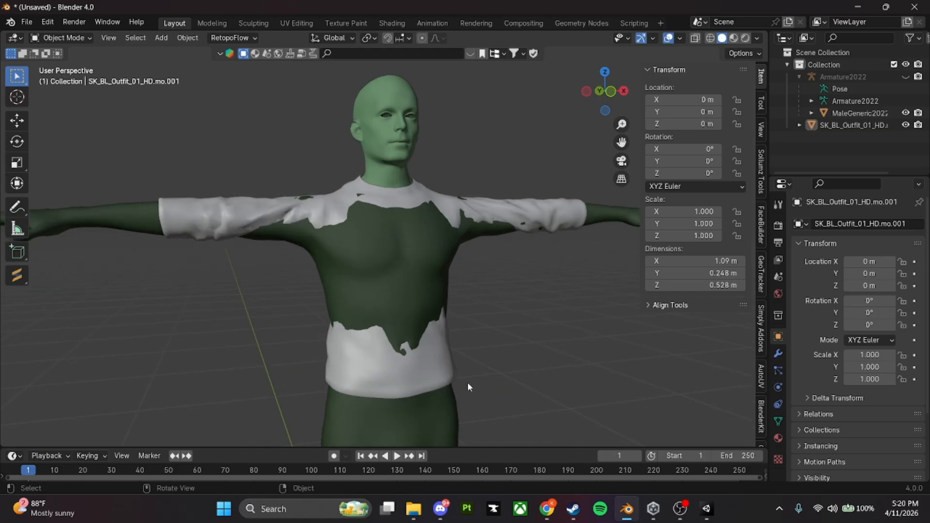
middle_drag(444, 371, 385, 277)
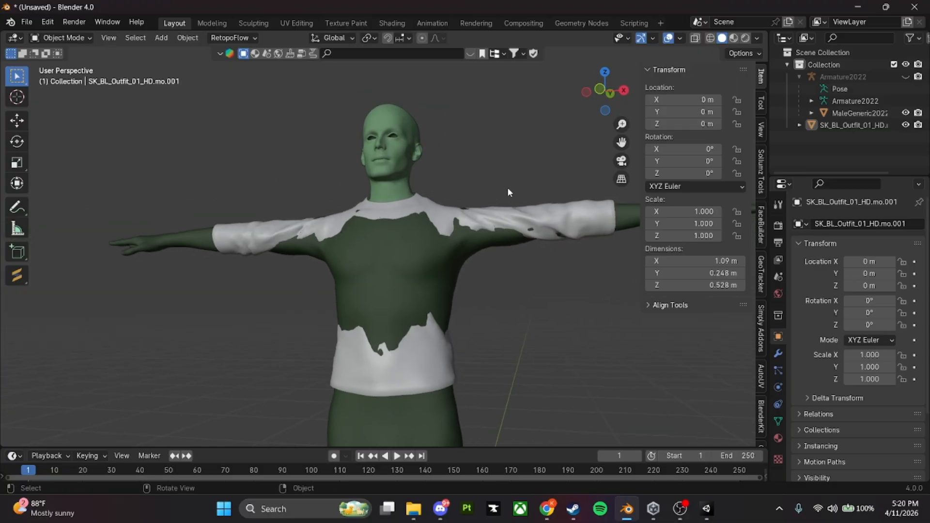
mouse_move(569, 233)
middle_down()
mouse_move(582, 301)
mouse_move(550, 318)
mouse_move(565, 245)
middle_up()
middle_drag(477, 312, 375, 272)
click(464, 210)
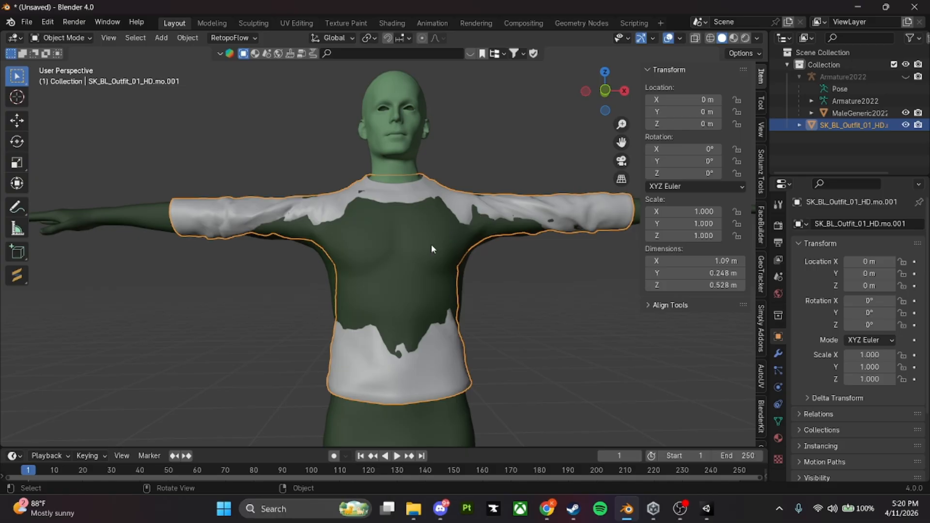
middle_drag(431, 244, 352, 290)
- Switch to Discord and look through the baks-tutorial channel of the Kurbdogg Kollection server
click(437, 512)
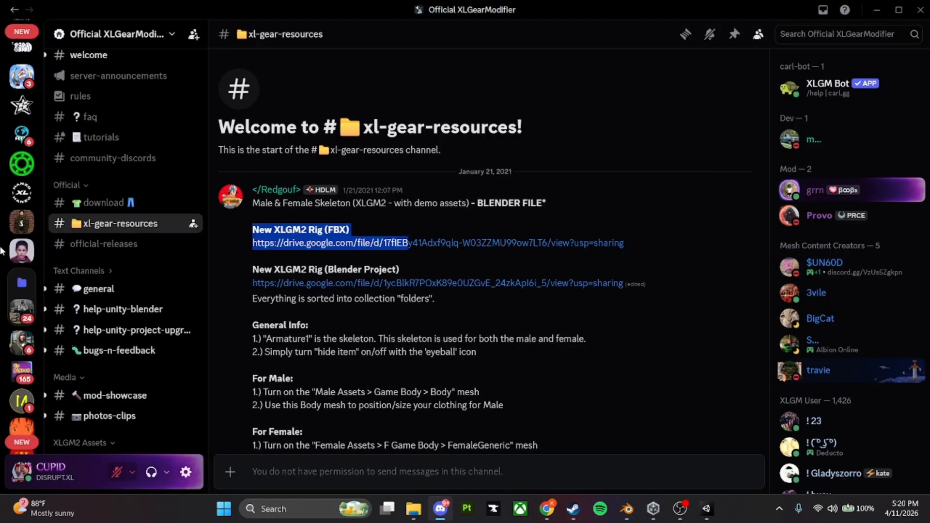
click(13, 220)
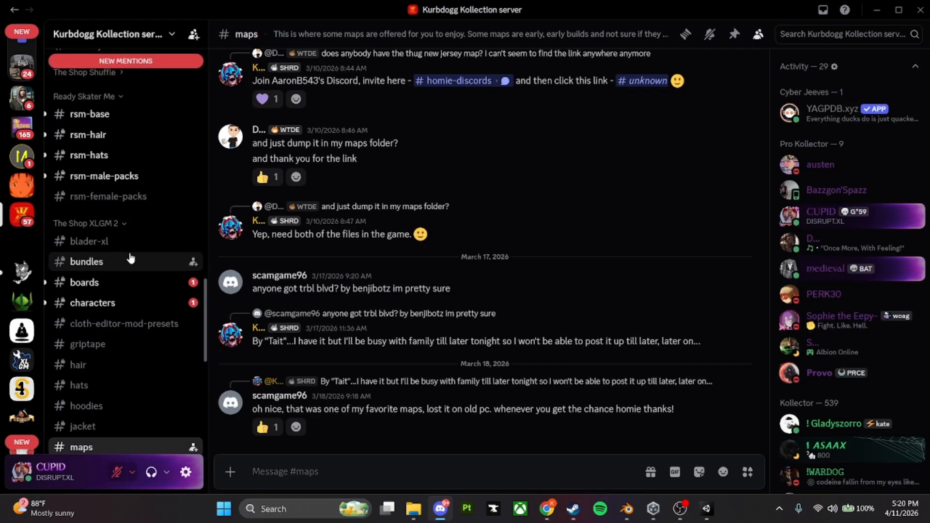
scroll(116, 211, up, 5)
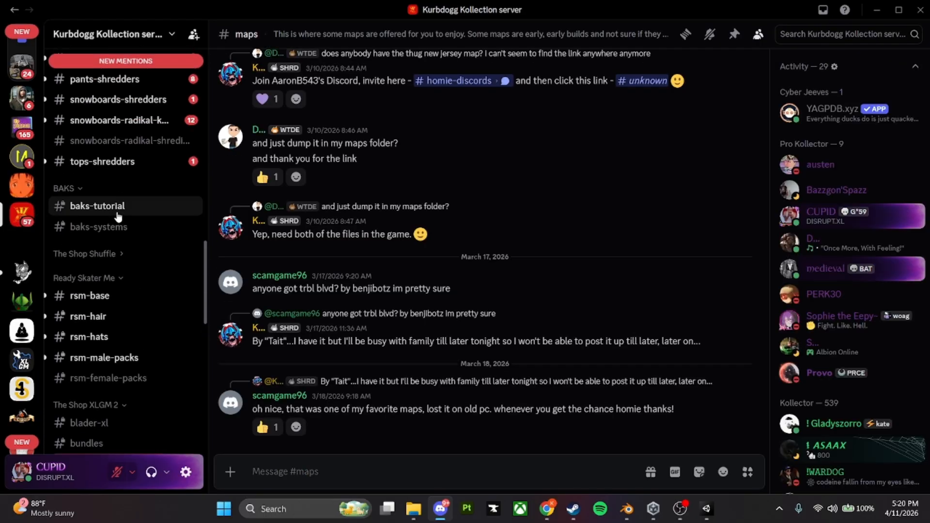
click(65, 207)
scroll(373, 259, up, 10)
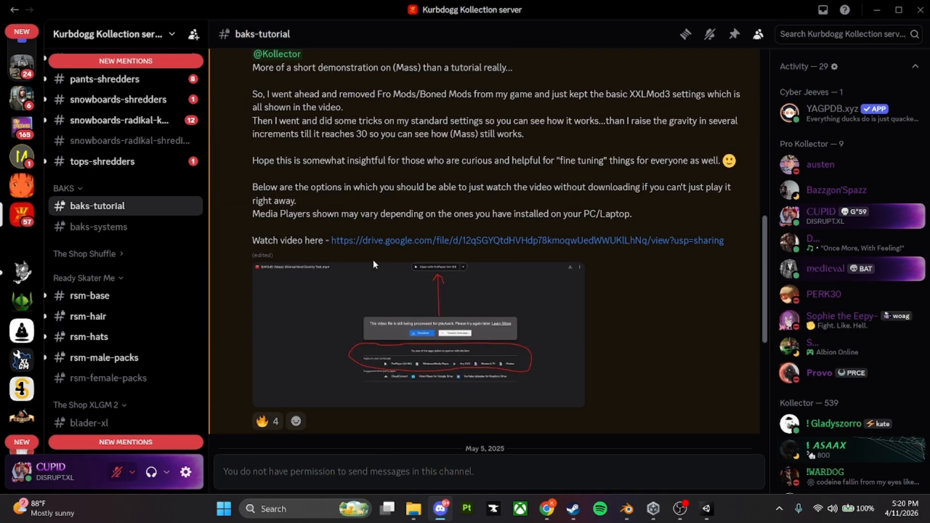
scroll(511, 308, down, 10)
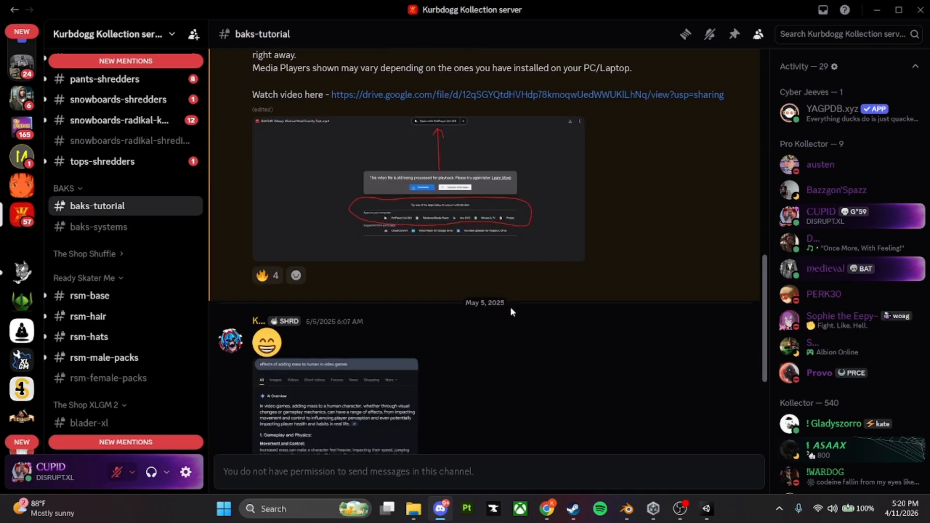
- Look through the baks-systems channel for the BAKS4D body downloads, including the Skinny and Mass versions
click(101, 228)
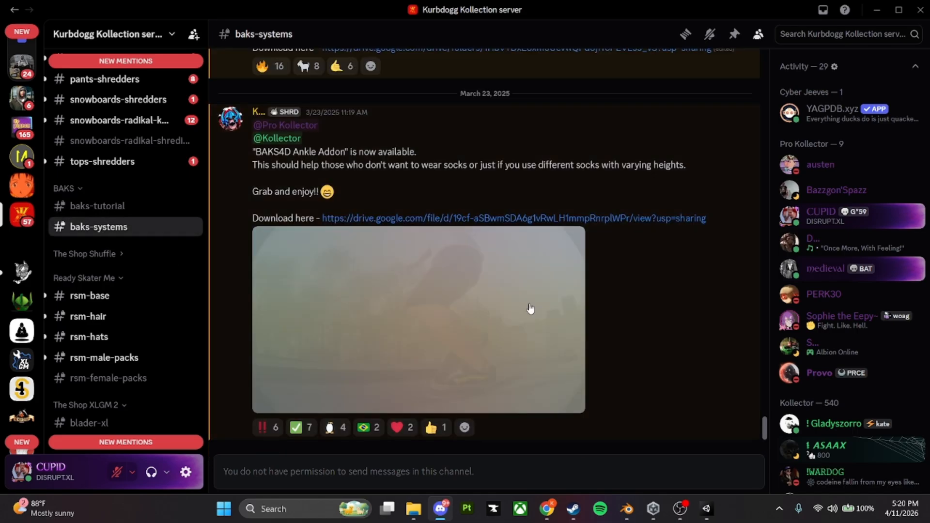
scroll(492, 350, up, 8)
scroll(493, 351, up, 10)
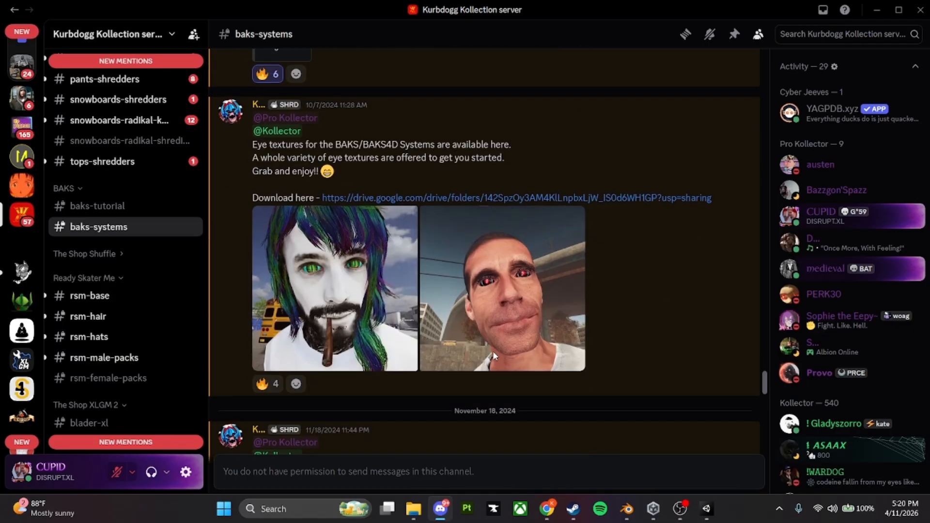
scroll(429, 347, up, 10)
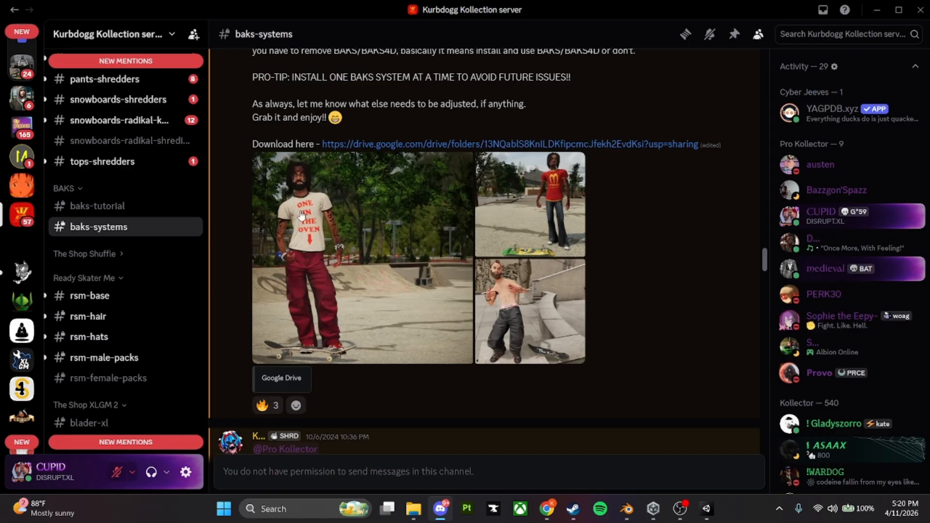
scroll(372, 298, up, 5)
scroll(377, 272, down, 8)
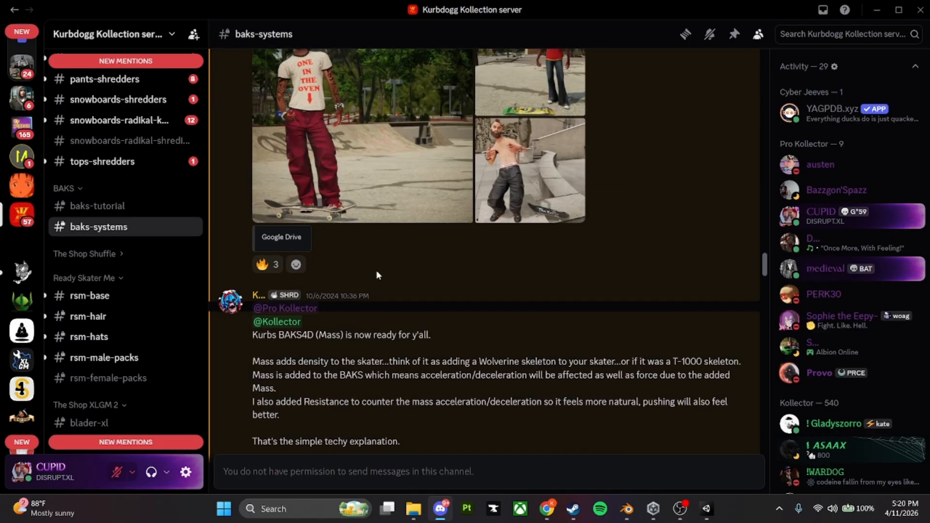
scroll(377, 275, down, 10)
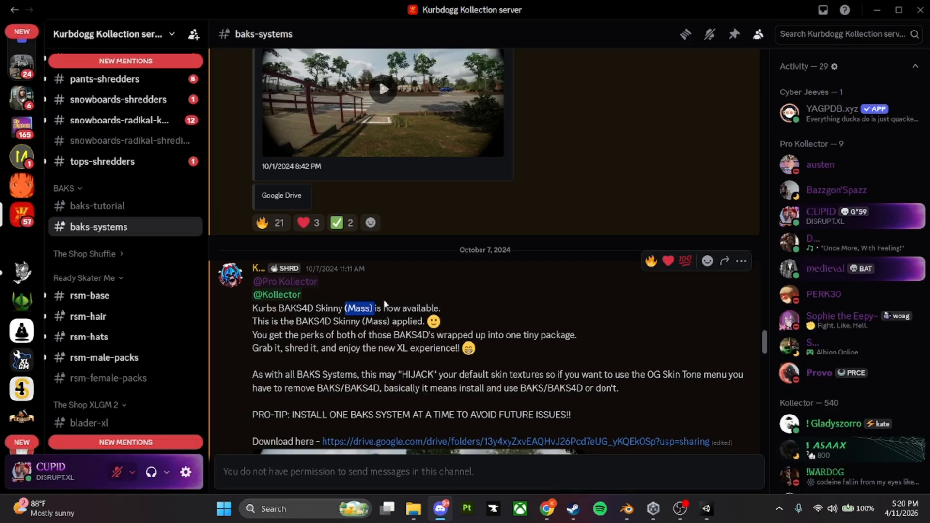
scroll(374, 309, down, 6)
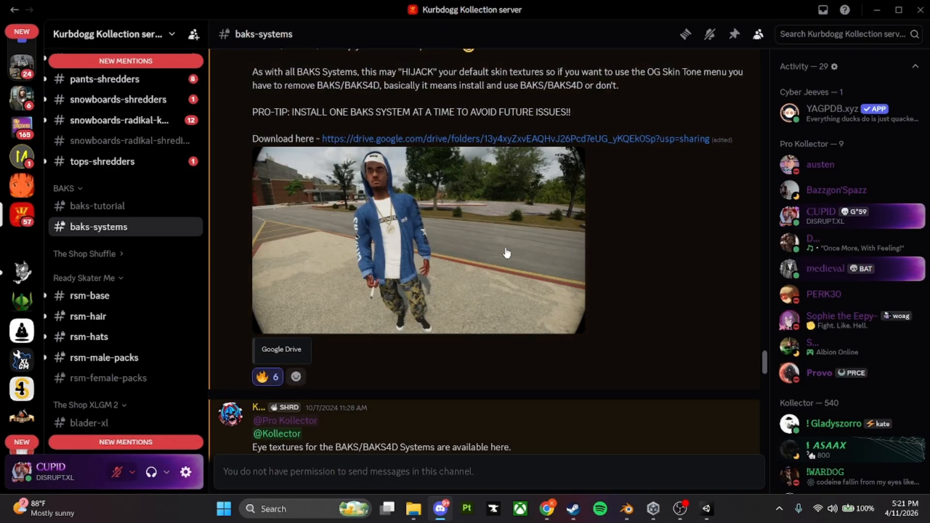
- Switch back to Blender and examine how the tee fits around the chest, shoulders and waist
click(877, 13)
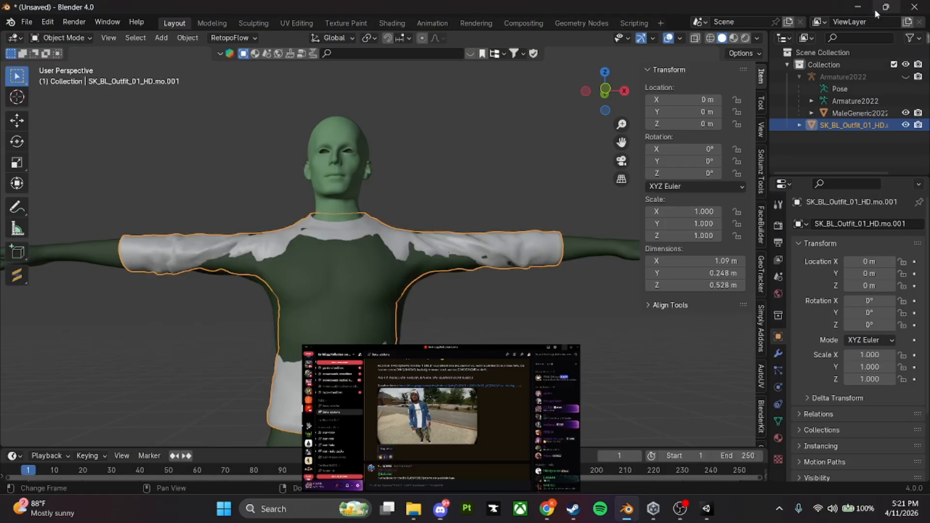
scroll(438, 236, up, 3)
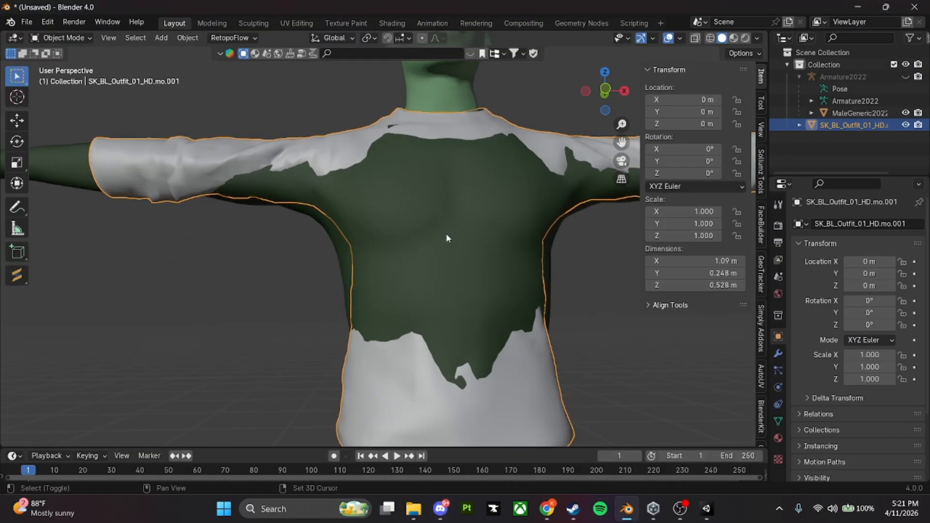
middle_drag(446, 234, 370, 239)
scroll(384, 246, down, 3)
click(450, 275)
middle_drag(496, 275, 481, 289)
click(419, 233)
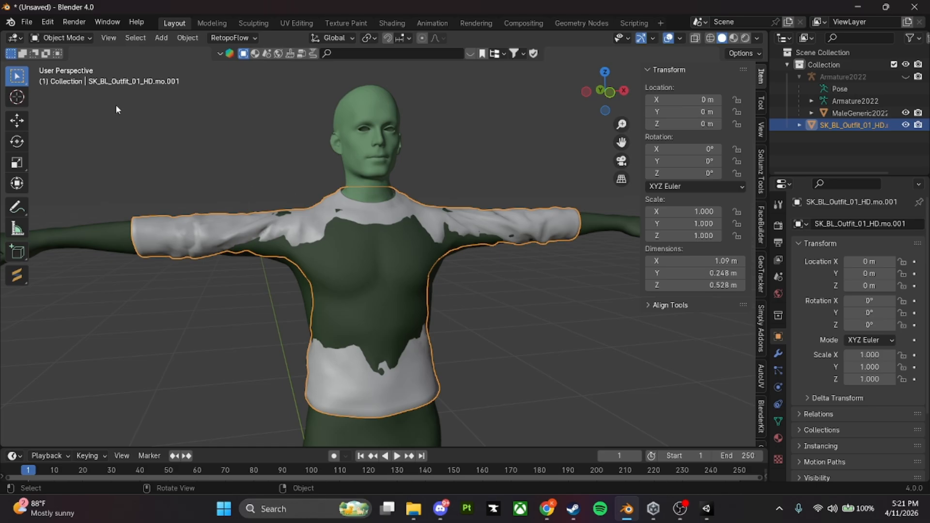
middle_drag(335, 186, 342, 217)
middle_drag(263, 146, 410, 240)
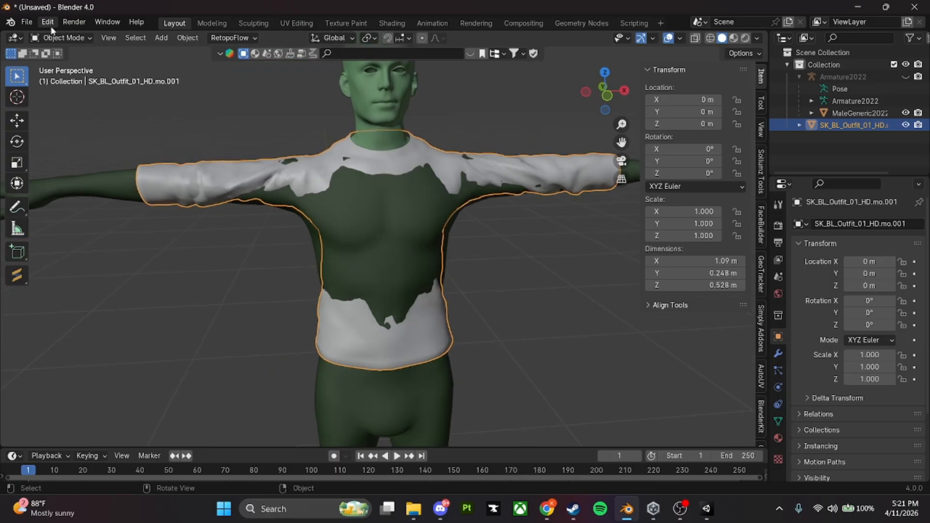
- Put the SK_BL_Outfit_01_HD tee mesh into Sculpt Mode
click(62, 38)
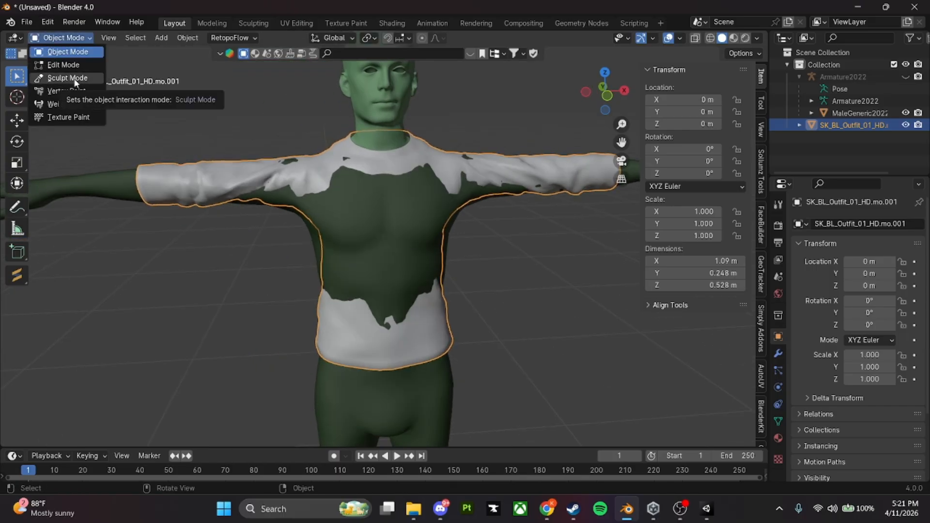
click(249, 115)
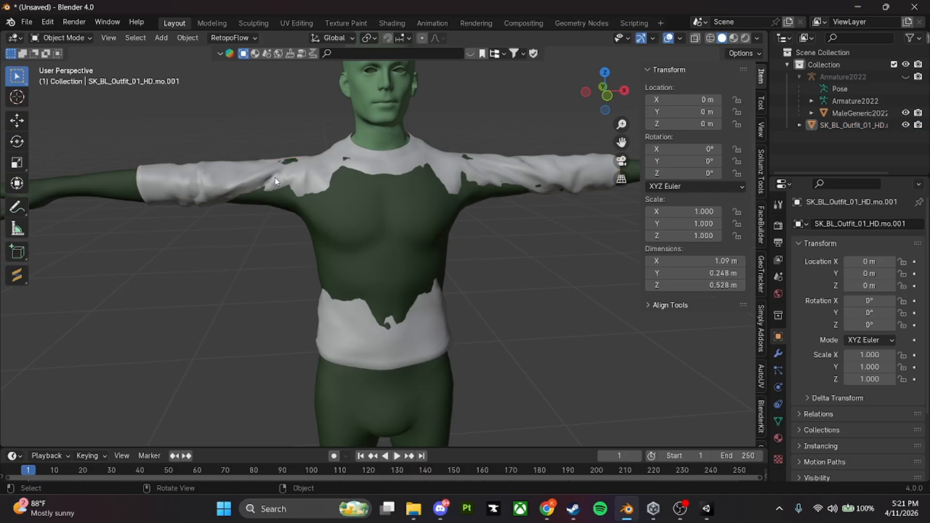
middle_drag(277, 182, 467, 231)
click(346, 188)
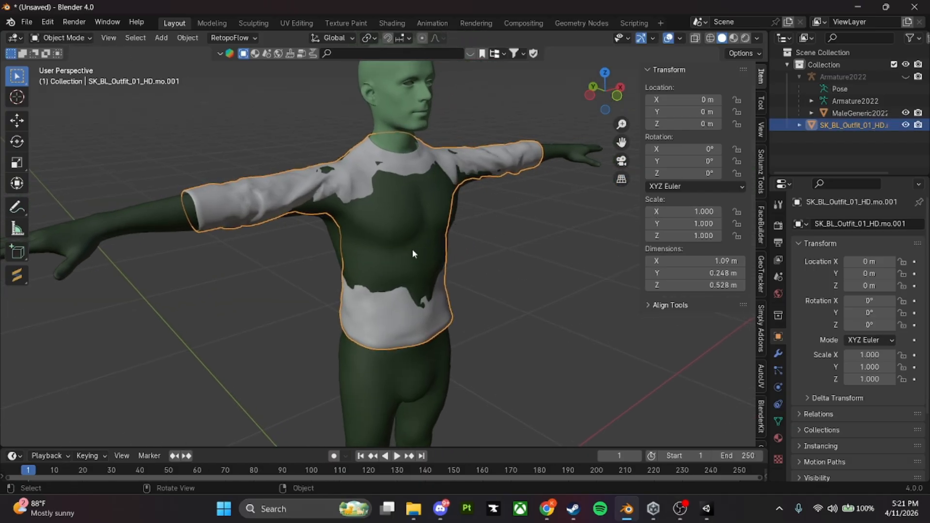
middle_drag(413, 253, 175, 108)
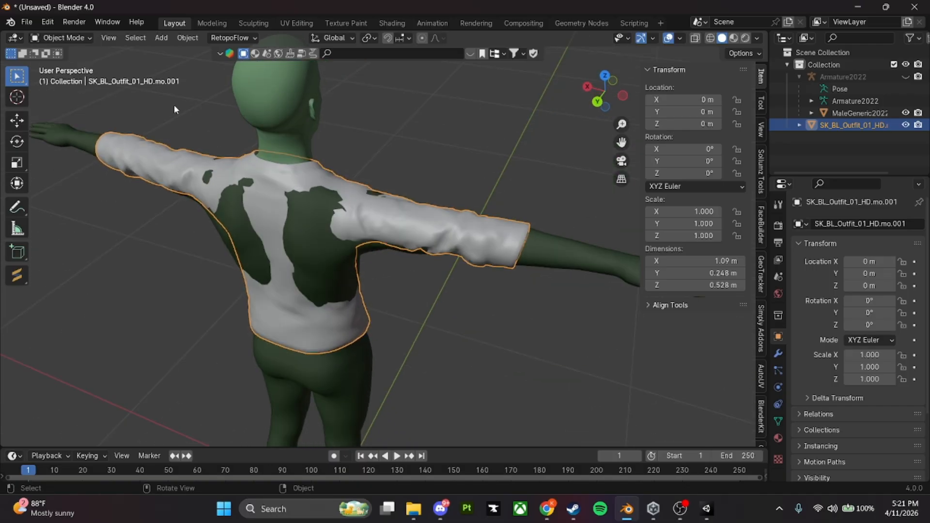
click(89, 38)
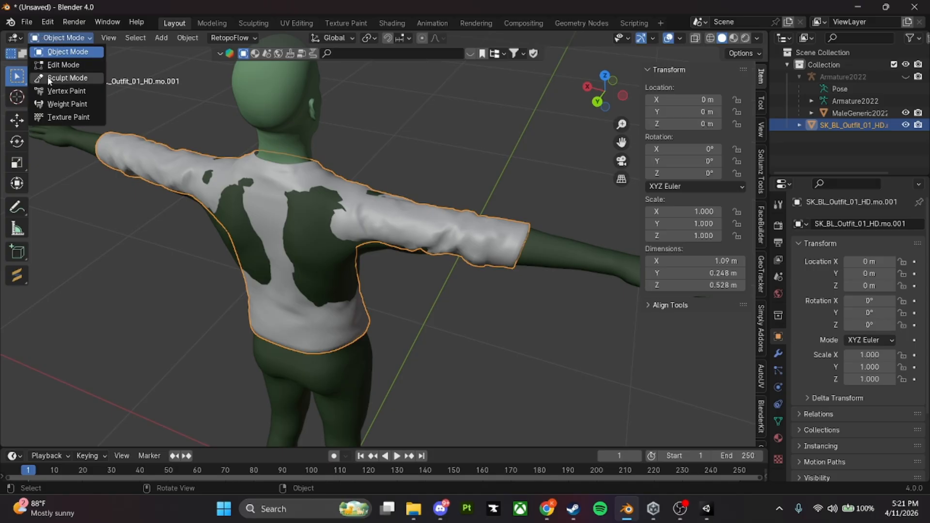
click(63, 78)
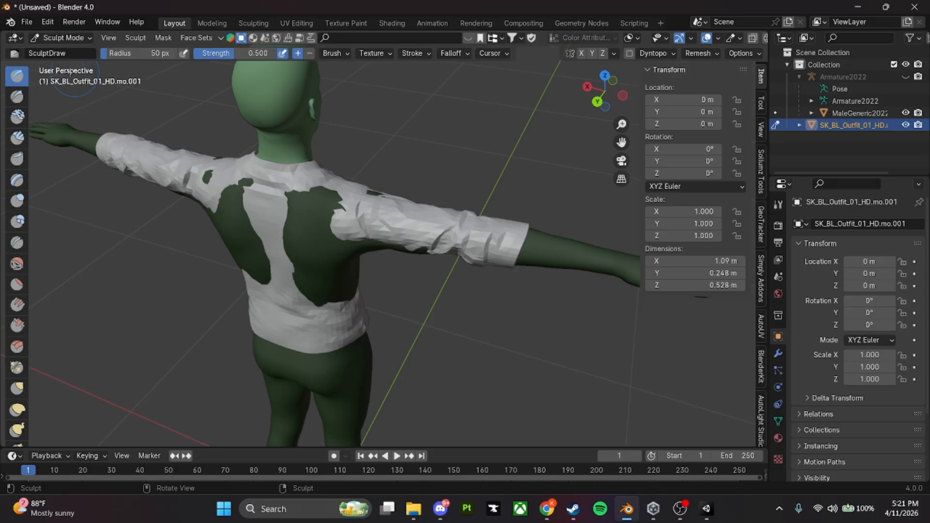
- Choose the Elastic Deform brush for reshaping the tee around the body
mouse_move(218, 150)
middle_down()
mouse_move(333, 245)
mouse_move(371, 247)
mouse_move(356, 177)
middle_up()
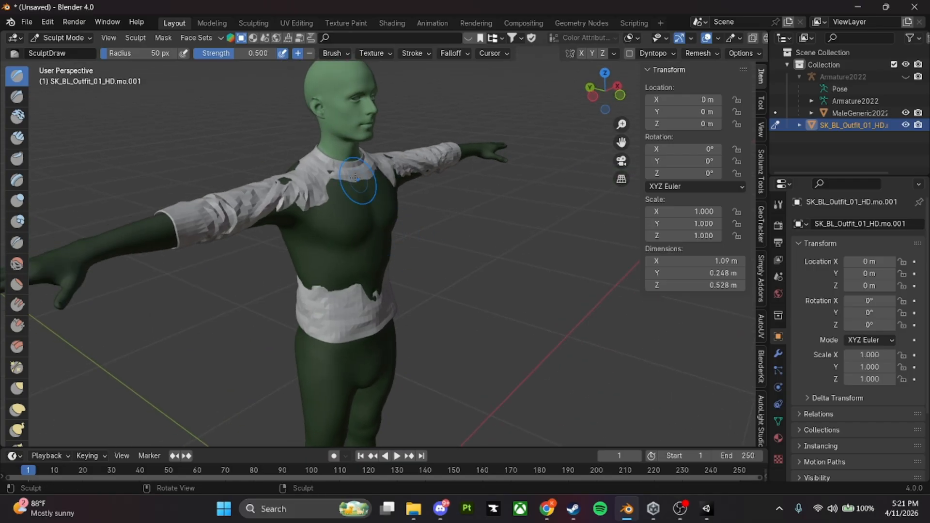
scroll(254, 224, up, 5)
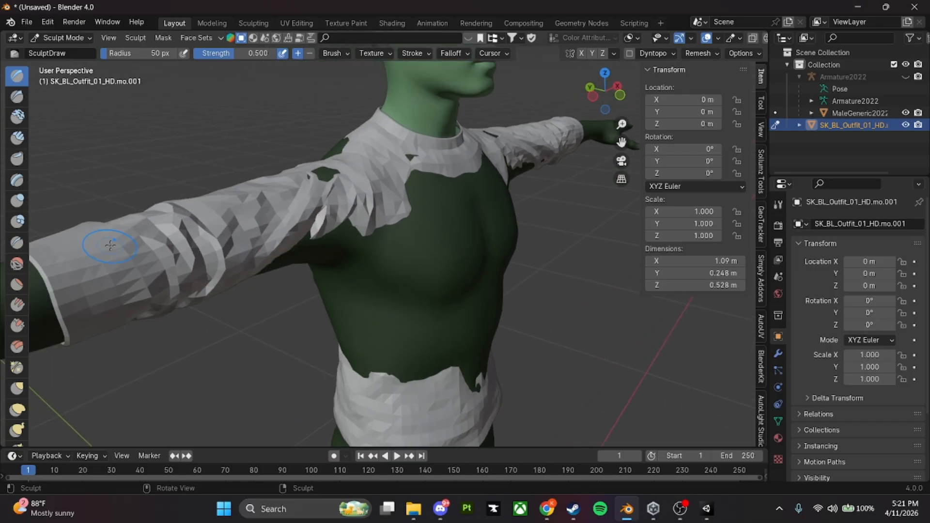
scroll(395, 270, down, 5)
mouse_move(395, 270)
middle_down()
mouse_move(394, 260)
mouse_move(410, 291)
middle_up()
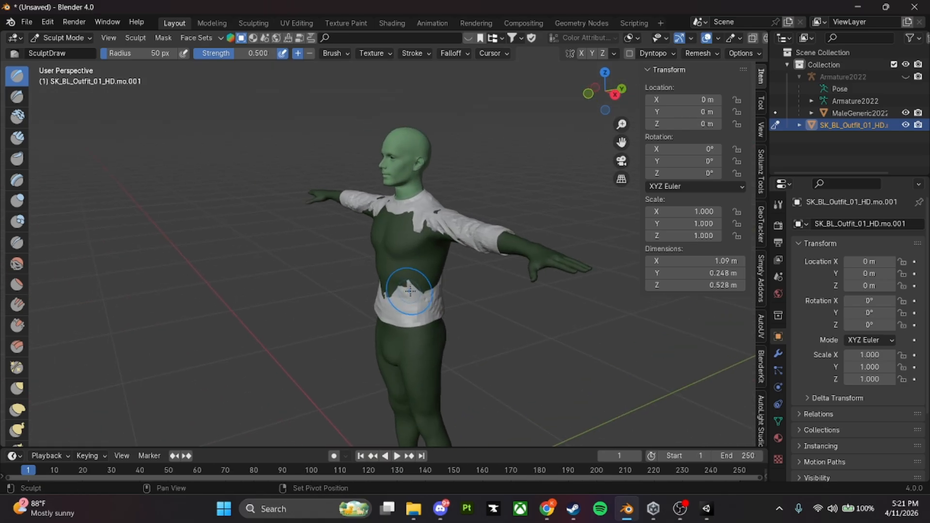
click(17, 409)
mouse_move(382, 347)
middle_down()
mouse_move(394, 350)
mouse_move(386, 329)
mouse_move(434, 328)
mouse_move(441, 361)
mouse_move(427, 347)
mouse_move(415, 363)
mouse_move(488, 254)
mouse_move(389, 292)
middle_up()
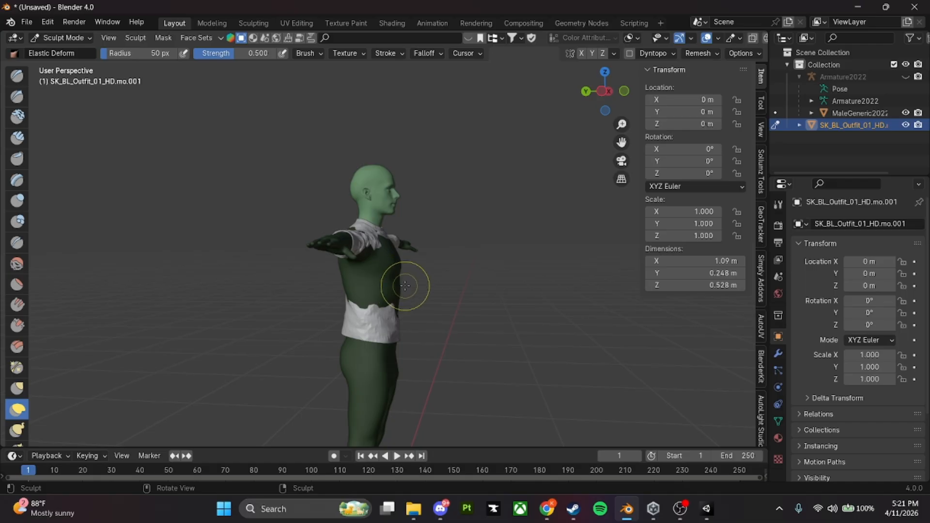
scroll(405, 285, down, 2)
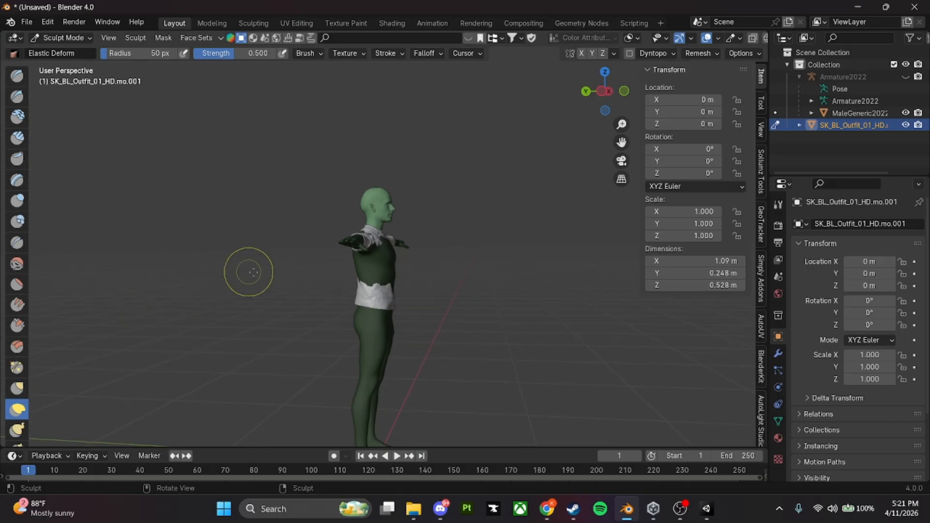
scroll(366, 290, up, 6)
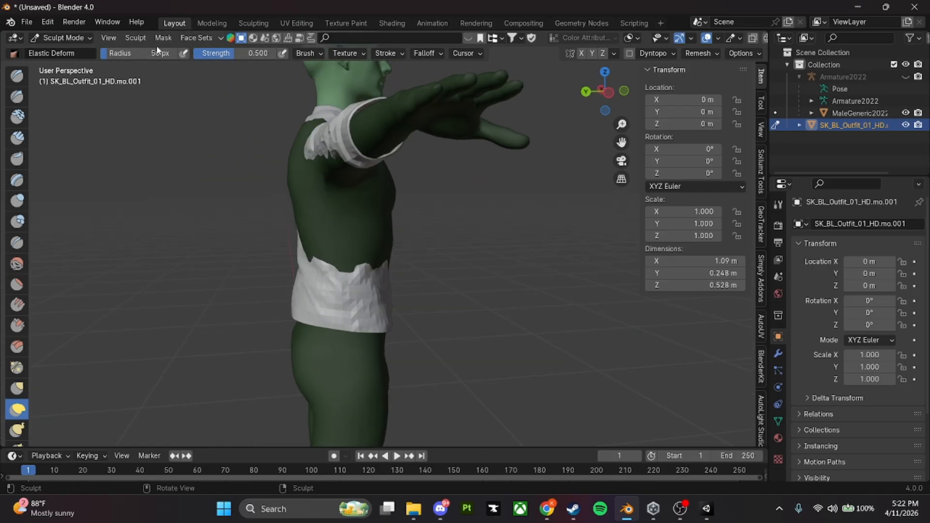
scroll(380, 246, down, 5)
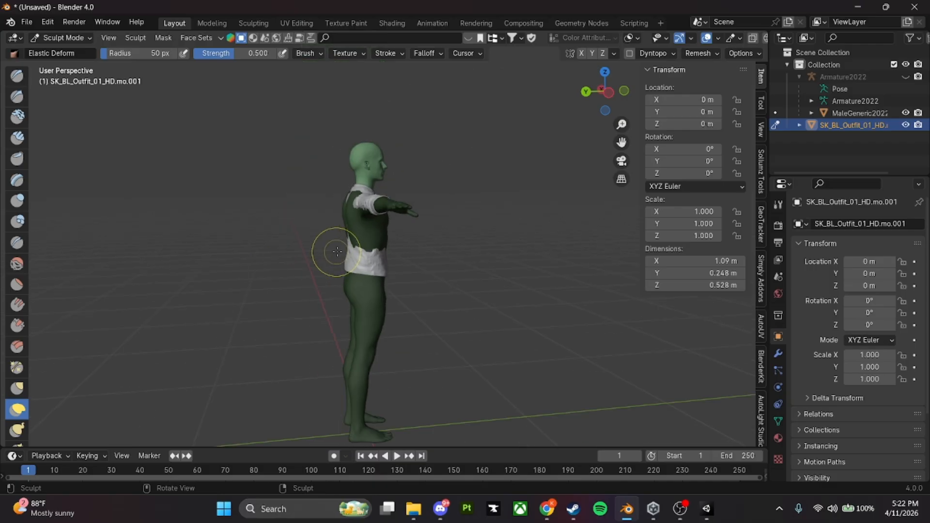
- Try to pull the front of the tee forward over the chest with Elastic Deform
mouse_move(379, 245)
middle_down()
mouse_move(425, 243)
mouse_move(423, 225)
mouse_move(397, 227)
middle_up()
scroll(423, 224, down, 4)
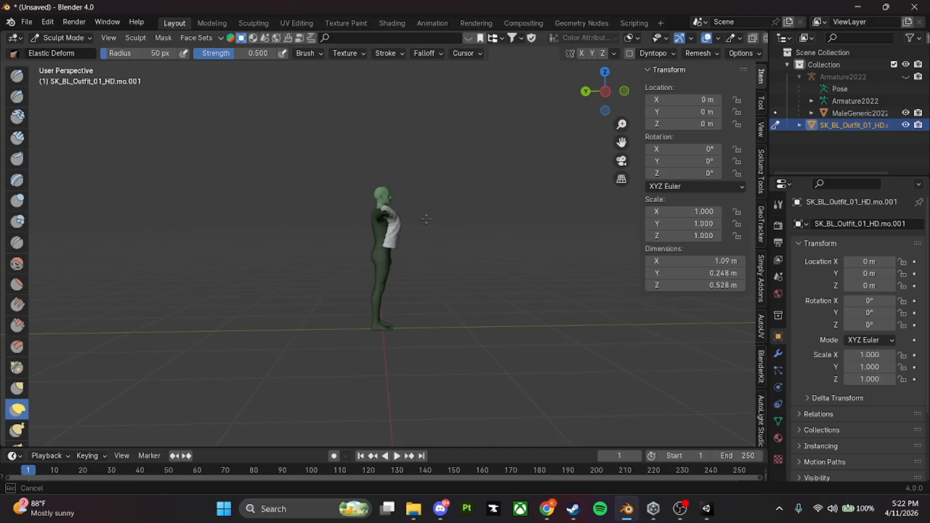
mouse_move(406, 226)
middle_down()
mouse_move(377, 258)
mouse_move(468, 242)
middle_up()
scroll(409, 222, up, 4)
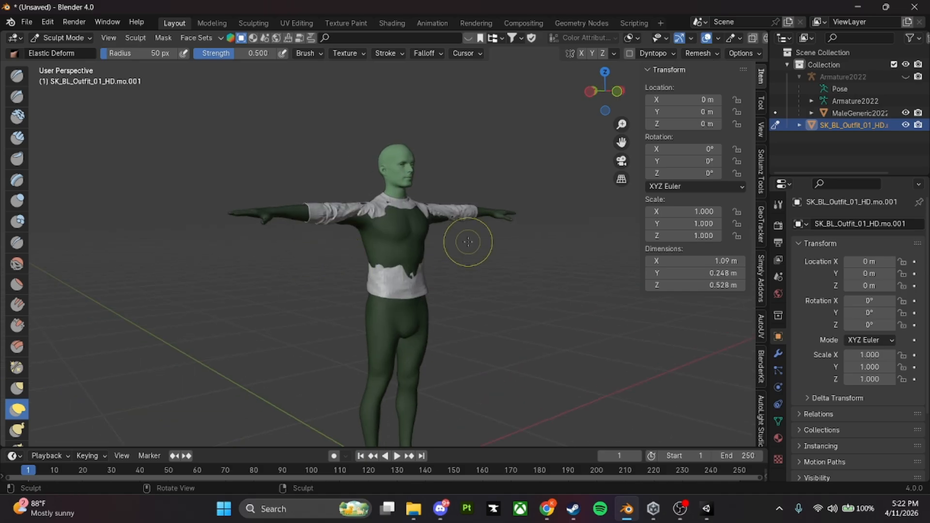
- Pull the back of the tee outward with Elastic Deform to cover the exposed patches beside the shoulder blades and lower back
middle_drag(412, 222, 432, 242)
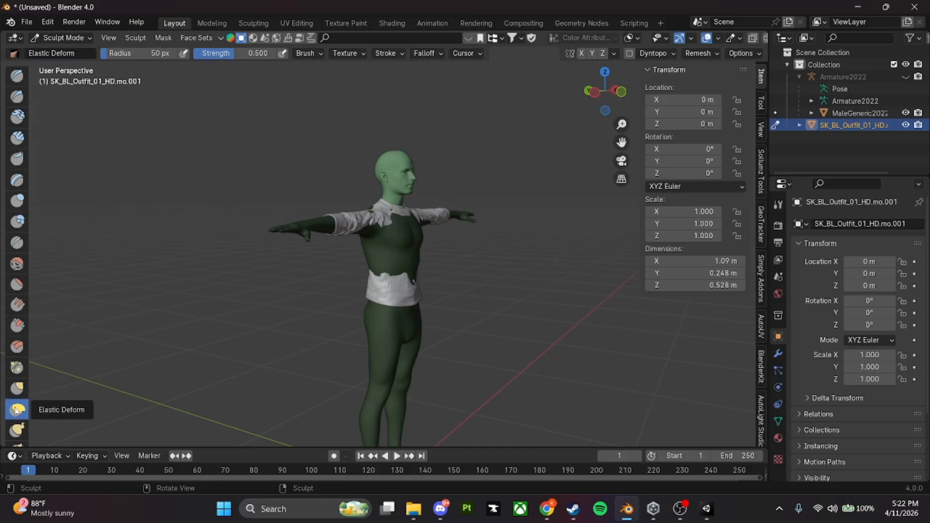
scroll(20, 431, down, 2)
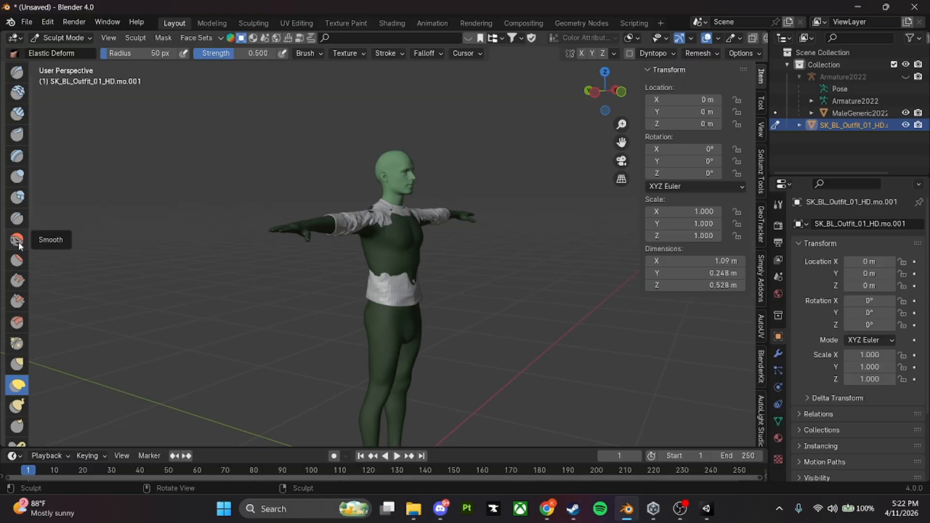
scroll(379, 258, up, 4)
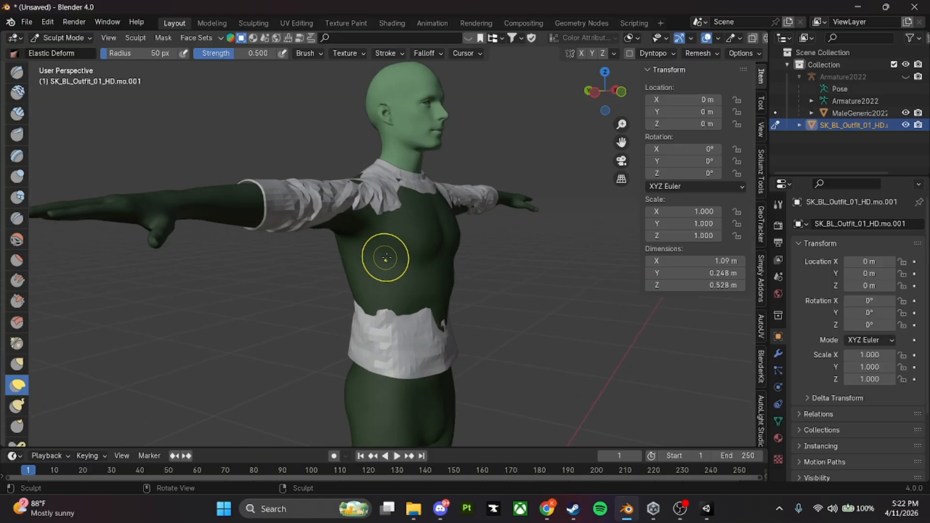
scroll(368, 249, down, 5)
middle_drag(370, 266, 390, 333)
drag(366, 264, 350, 260)
middle_drag(351, 260, 40, 253)
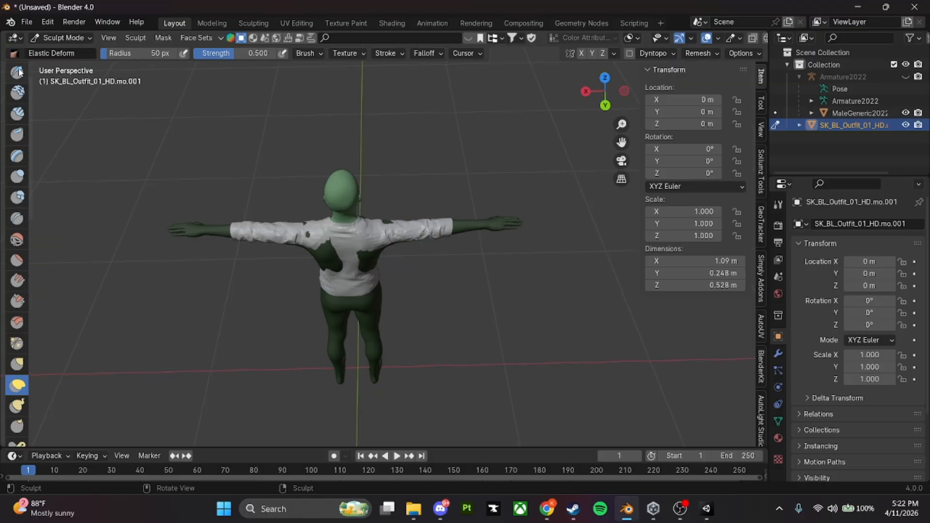
middle_drag(357, 332, 407, 250)
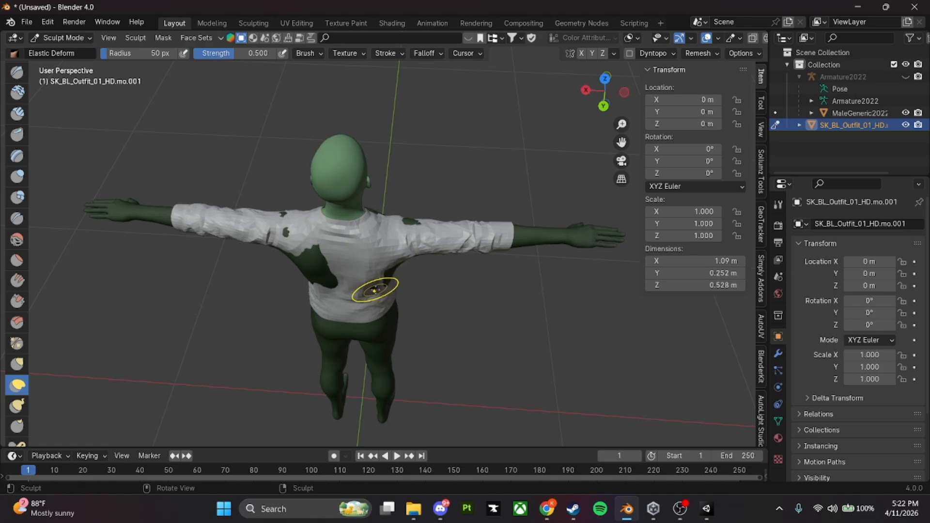
middle_drag(376, 294, 404, 287)
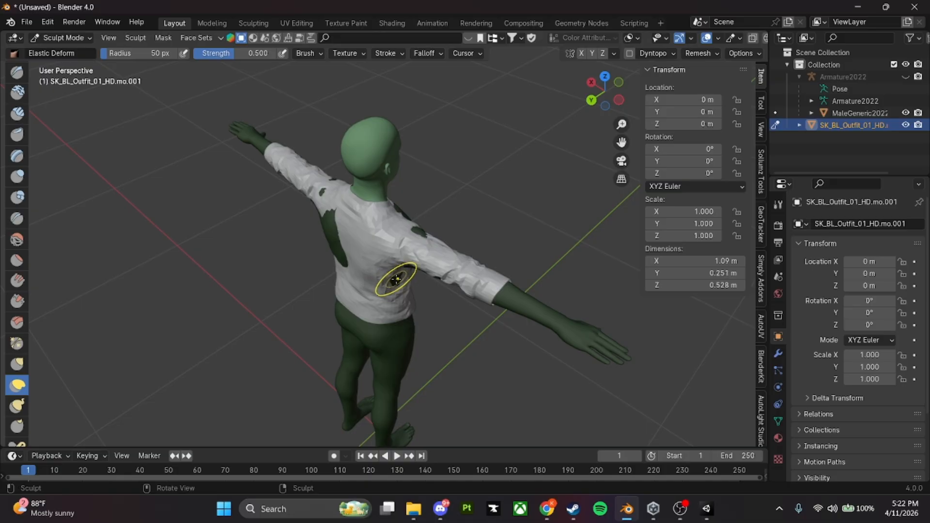
middle_drag(402, 283, 373, 289)
- Pull the front of the tee forward over the chest and stomach with Elastic Deform
mouse_move(361, 252)
middle_down()
mouse_move(379, 302)
mouse_move(378, 339)
mouse_move(311, 387)
mouse_move(394, 350)
middle_up()
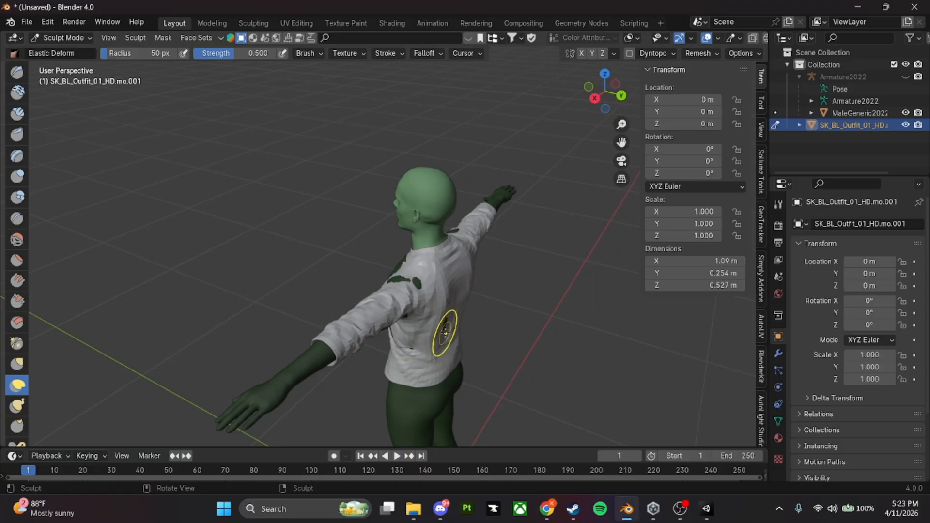
mouse_move(402, 359)
middle_down()
mouse_move(430, 348)
mouse_move(488, 390)
mouse_move(410, 350)
mouse_move(406, 329)
middle_up()
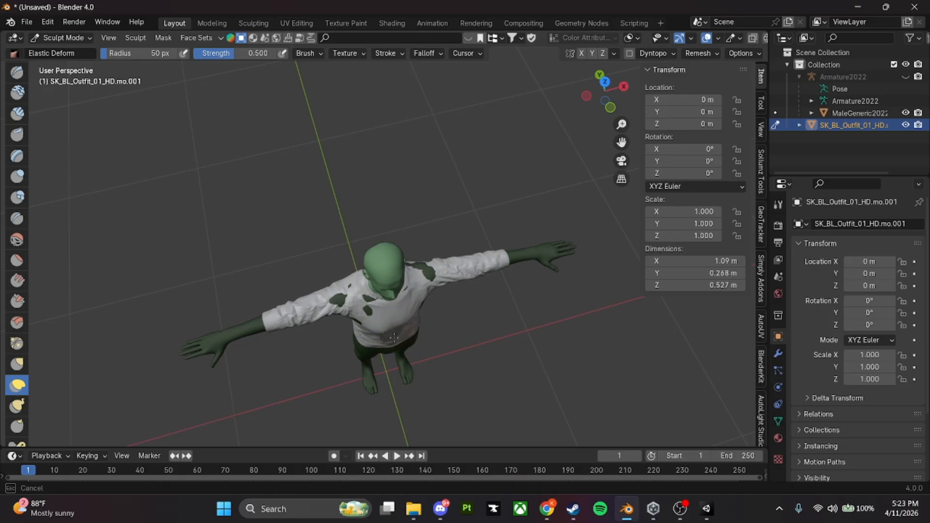
middle_drag(394, 337, 338, 322)
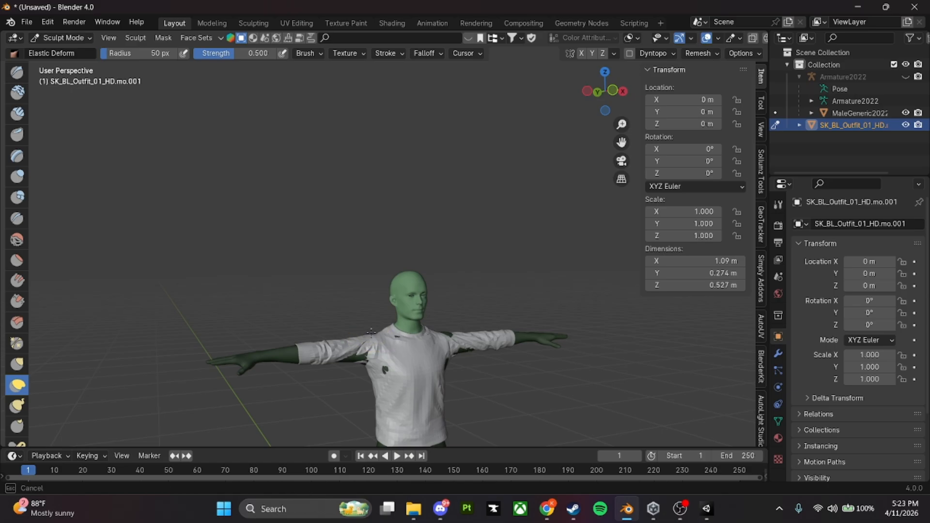
drag(371, 332, 372, 331)
mouse_move(468, 359)
middle_down()
mouse_move(406, 354)
mouse_move(377, 242)
middle_up()
- Raise the tee fabric over the exposed shoulder tops and around the collar with Elastic Deform
scroll(407, 353, up, 5)
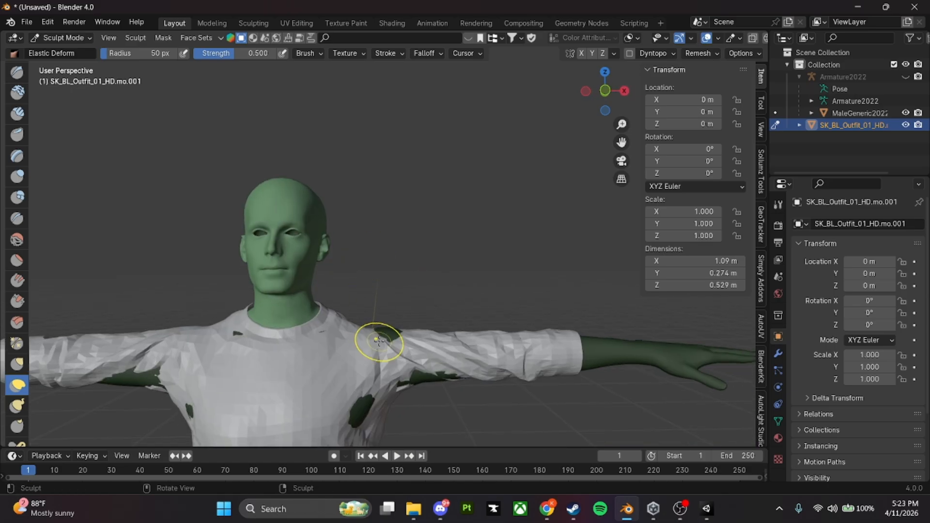
mouse_move(398, 326)
middle_down()
mouse_move(376, 285)
mouse_move(381, 325)
middle_up()
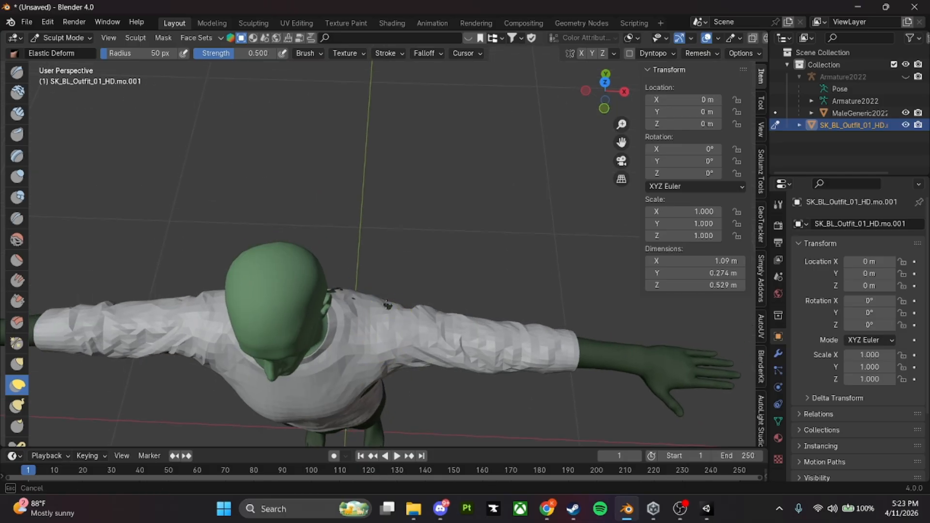
scroll(369, 303, up, 5)
middle_drag(326, 313, 283, 244)
scroll(287, 324, up, 2)
scroll(291, 322, down, 1)
drag(328, 284, 403, 263)
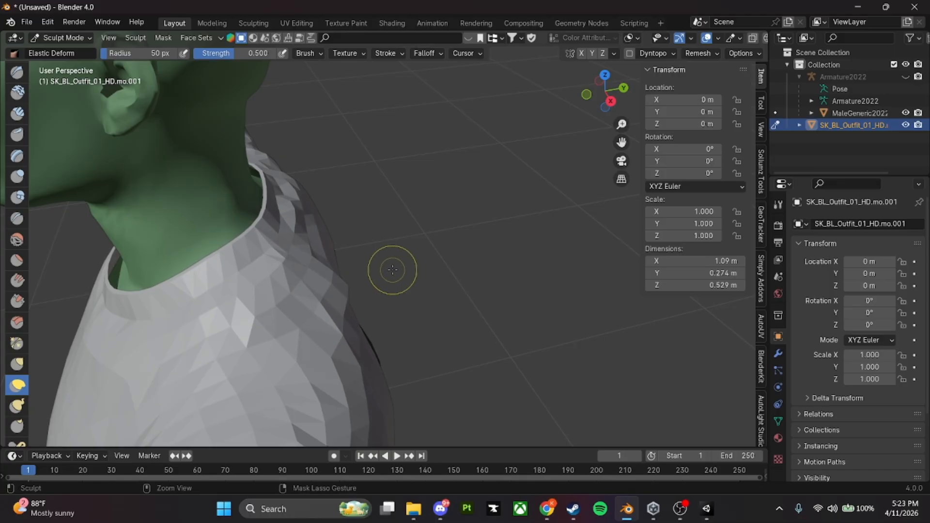
- Pull the tee outward along the torso sides and below the armpits to cover the remaining body patches
mouse_move(391, 270)
middle_down()
mouse_move(338, 311)
mouse_move(359, 300)
mouse_move(352, 296)
mouse_move(369, 296)
mouse_move(286, 222)
mouse_move(390, 321)
mouse_move(422, 306)
mouse_move(403, 297)
middle_up()
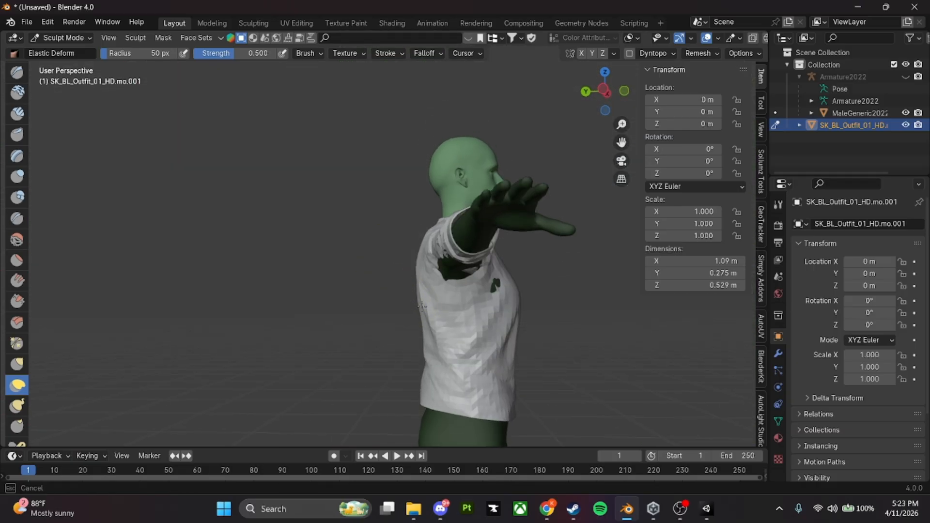
middle_drag(477, 304, 425, 271)
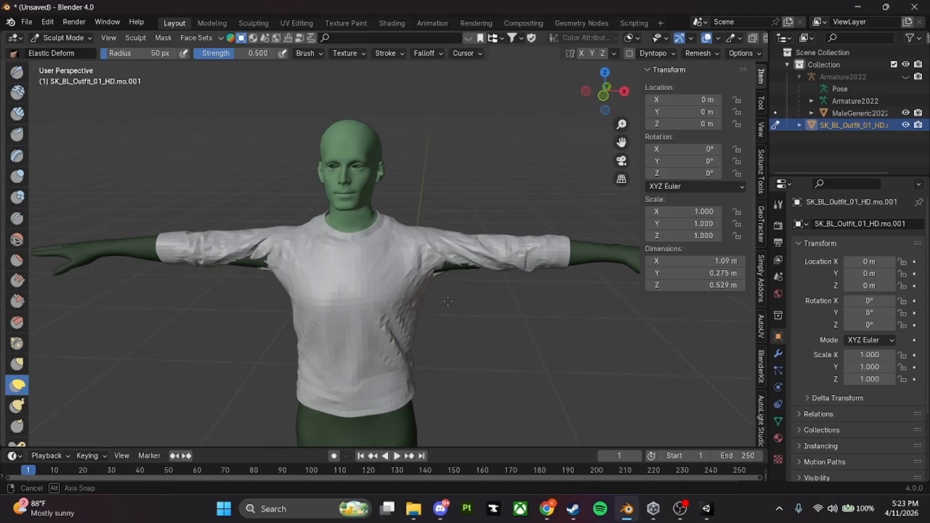
scroll(419, 310, down, 2)
mouse_move(418, 332)
middle_down()
mouse_move(412, 320)
mouse_move(421, 318)
middle_up()
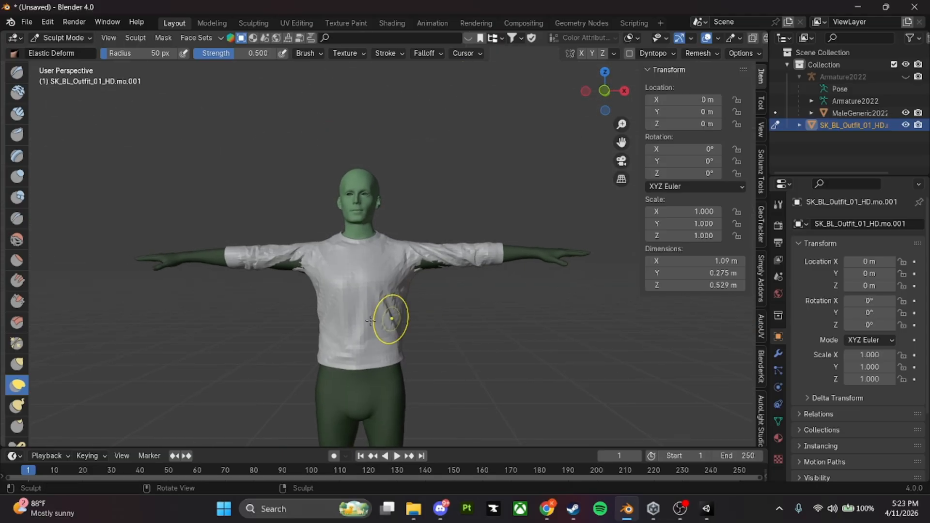
- Sculpt the front of the tee's underarms down over the exposed skin where the sleeves meet the torso
scroll(384, 322, up, 6)
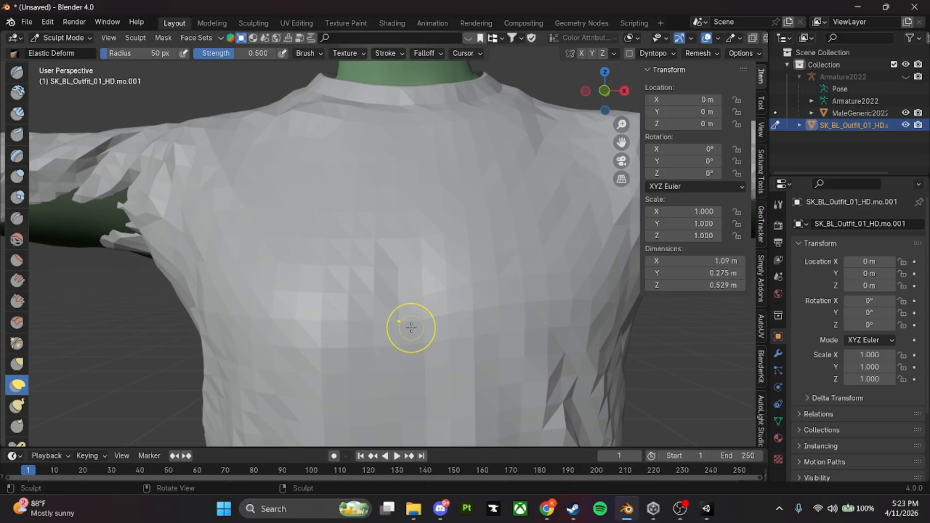
shift+middle_drag(501, 283, 363, 336)
scroll(364, 336, up, 3)
mouse_move(407, 301)
middle_down()
mouse_move(428, 320)
mouse_move(405, 319)
middle_up()
scroll(428, 319, down, 5)
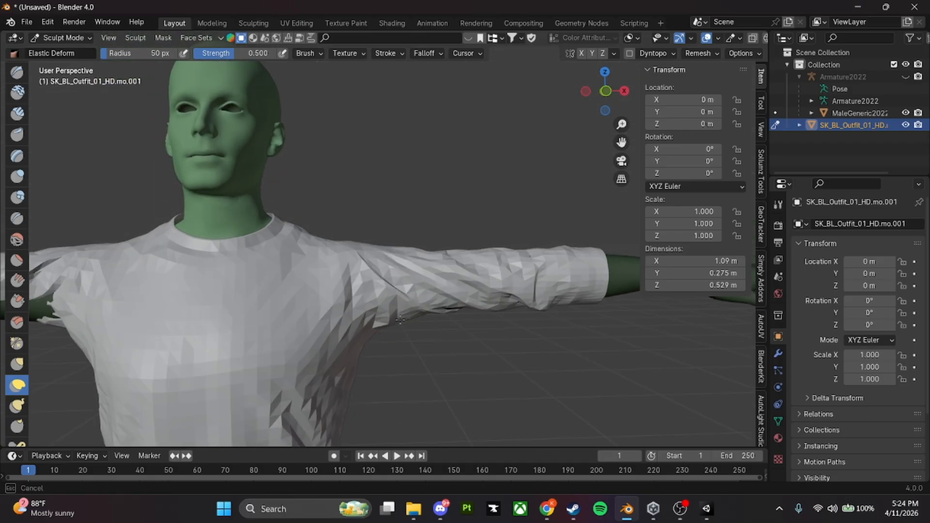
middle_drag(458, 315, 335, 109)
- Pull the undersides of the sleeves and the back of the armpits over the arms with Elastic Deform
scroll(318, 293, down, 2)
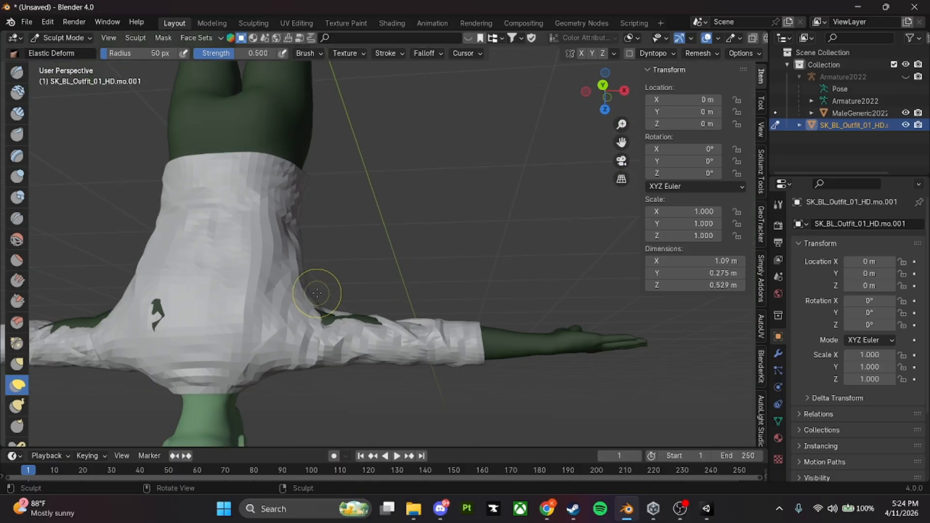
middle_drag(349, 350, 444, 344)
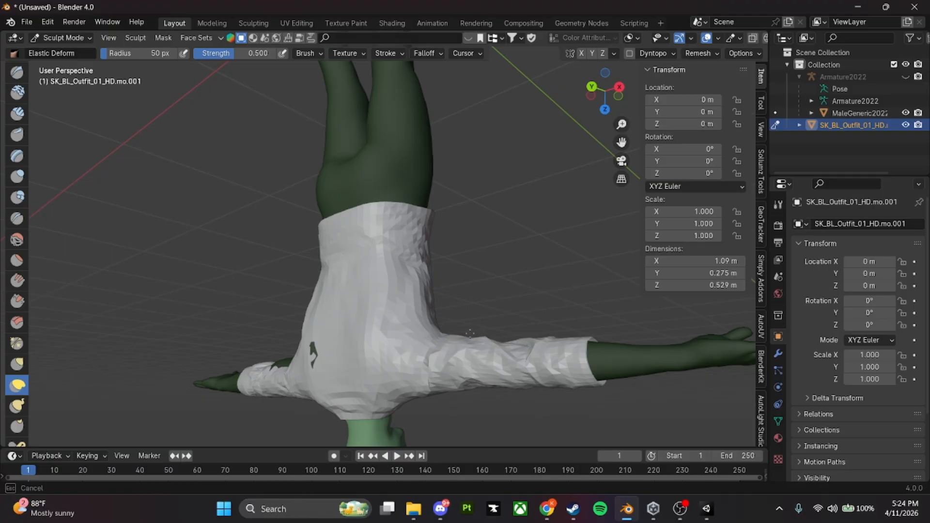
mouse_move(471, 347)
middle_down()
mouse_move(427, 210)
mouse_move(400, 266)
mouse_move(403, 349)
mouse_move(427, 385)
middle_up()
scroll(397, 270, down, 2)
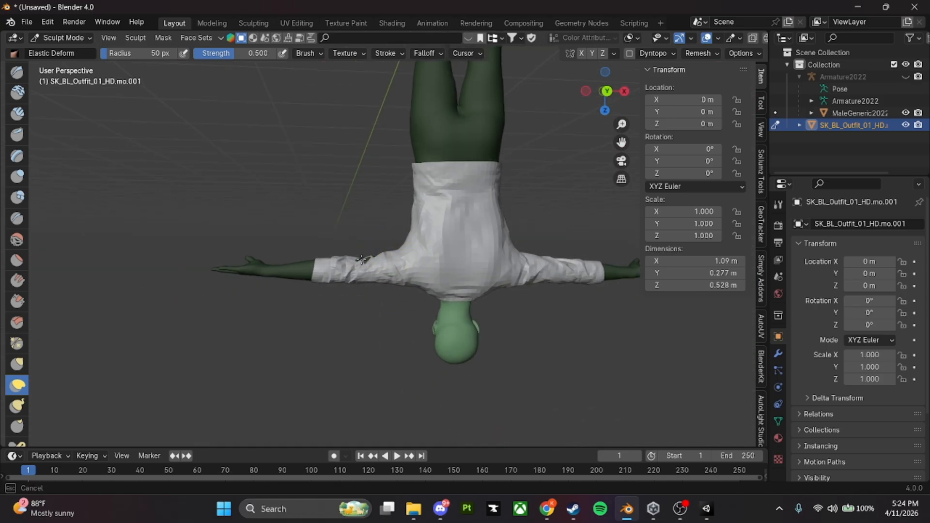
mouse_move(363, 252)
middle_down()
mouse_move(376, 232)
mouse_move(398, 343)
middle_up()
- Close the gaps on the shoulder, sleeve and underarm of the character's right arm with Elastic Deform
scroll(391, 307, up, 3)
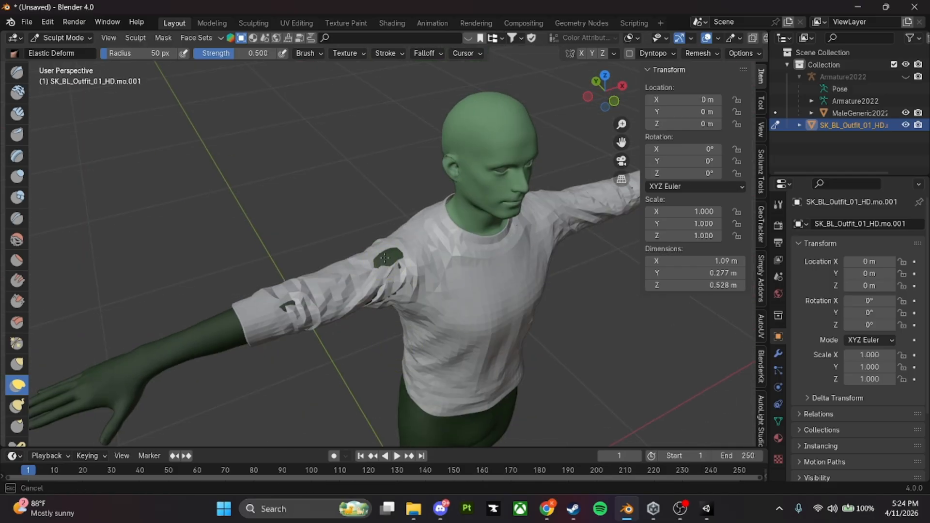
middle_drag(386, 247, 408, 254)
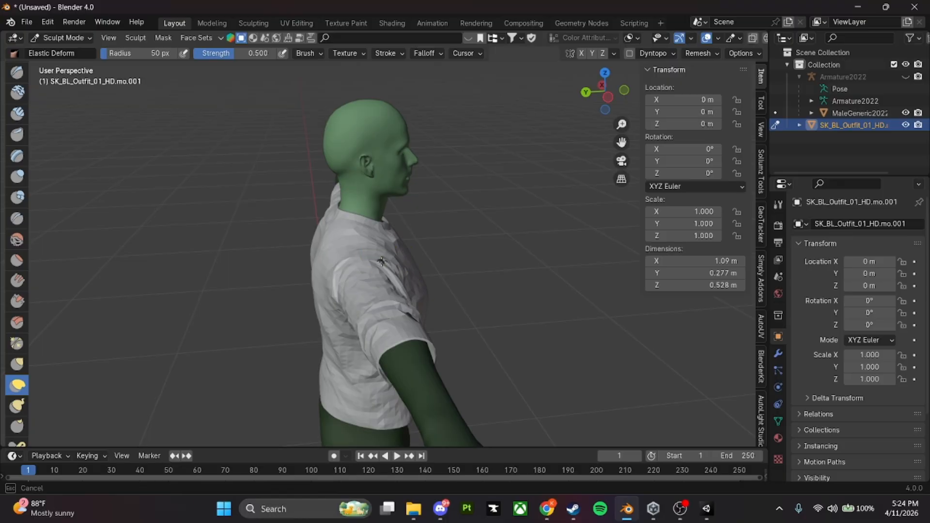
mouse_move(418, 317)
middle_down()
mouse_move(493, 363)
mouse_move(411, 328)
mouse_move(433, 295)
mouse_move(451, 304)
mouse_move(518, 296)
middle_up()
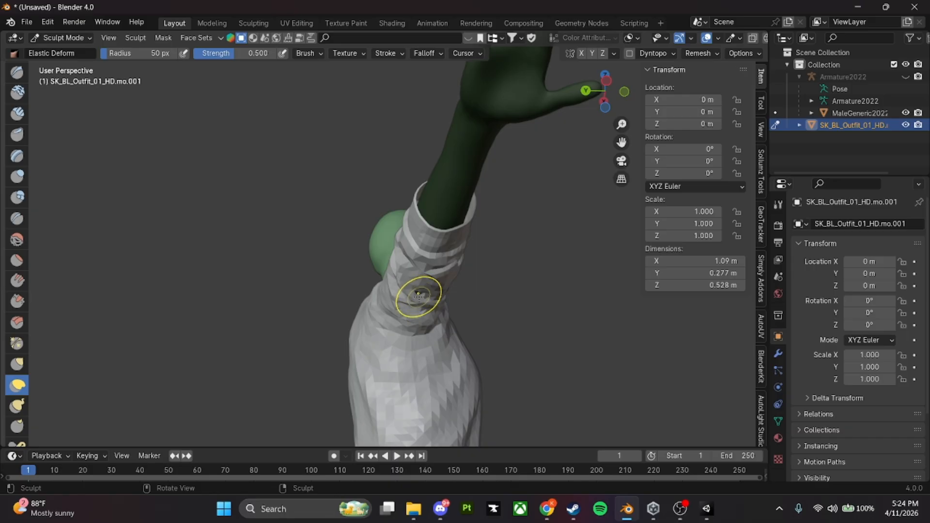
mouse_move(431, 311)
middle_down()
mouse_move(245, 376)
mouse_move(484, 326)
mouse_move(426, 340)
mouse_move(450, 332)
middle_up()
scroll(452, 321, up, 4)
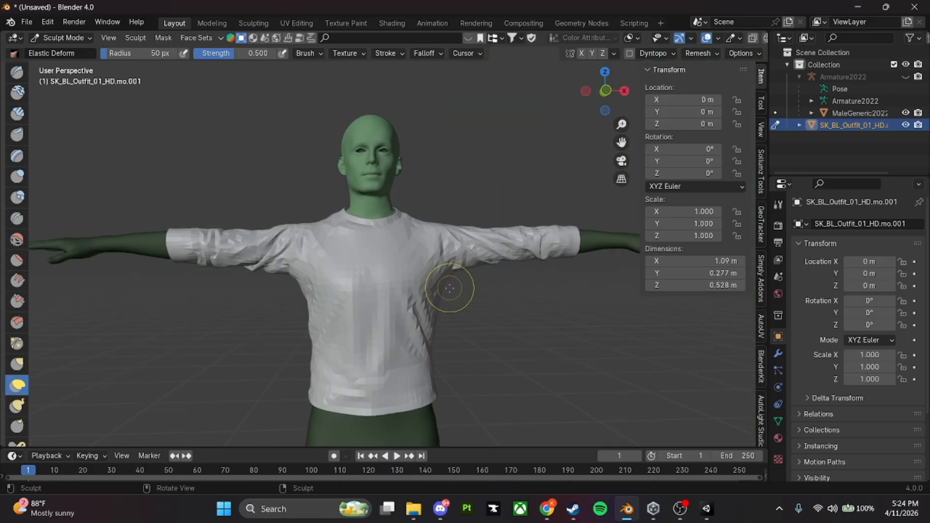
shift+middle_drag(470, 297, 474, 275)
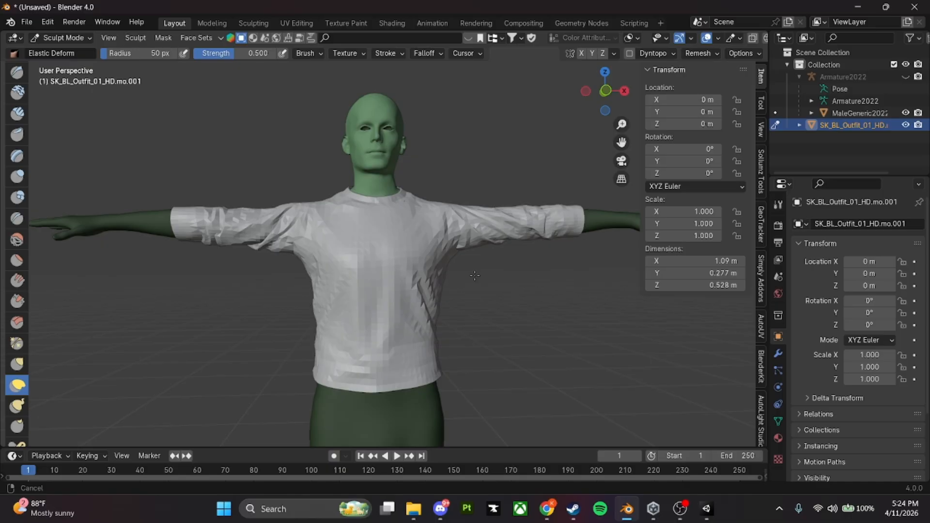
- Return the tee to Object Mode and import the newv1 pants mesh as Wavefront OBJ from the Desktop folder stuff\ebk\Mesh
click(63, 37)
click(51, 52)
click(26, 22)
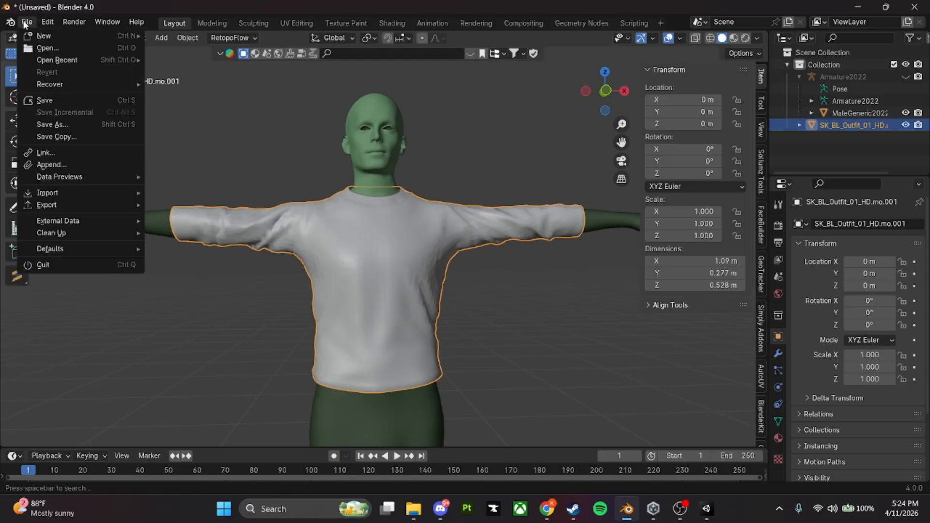
mouse_move(48, 193)
click(184, 242)
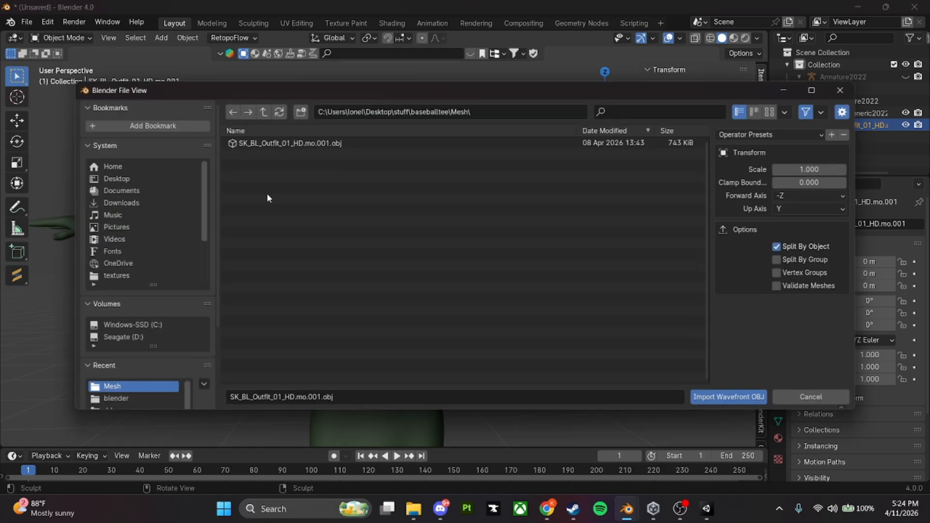
click(130, 179)
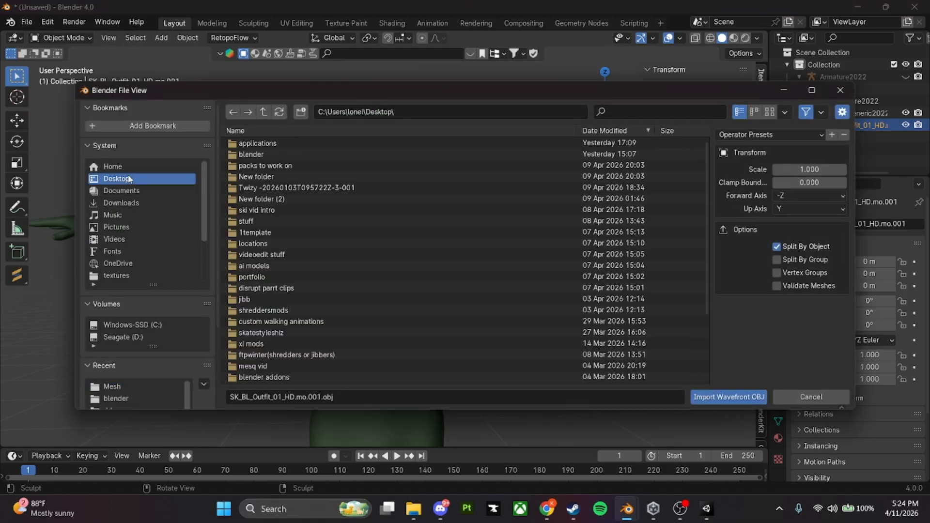
double_click(278, 155)
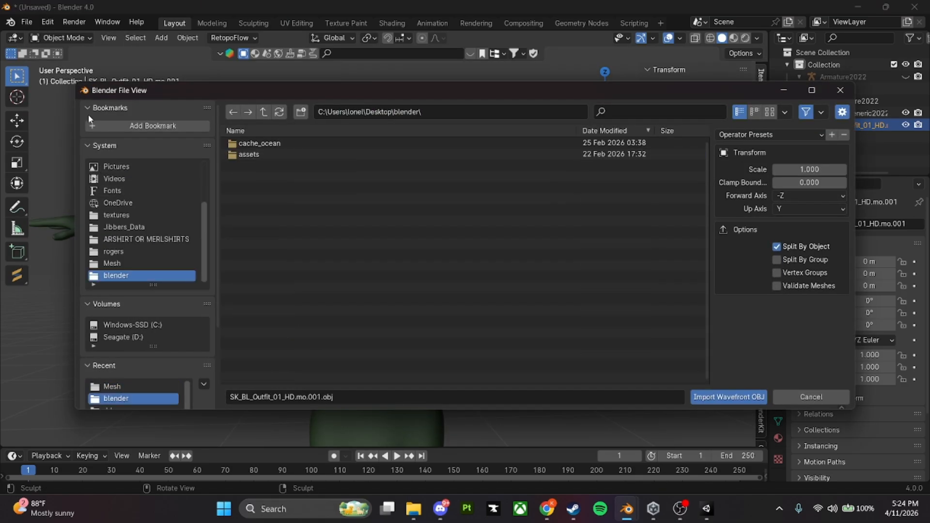
click(234, 112)
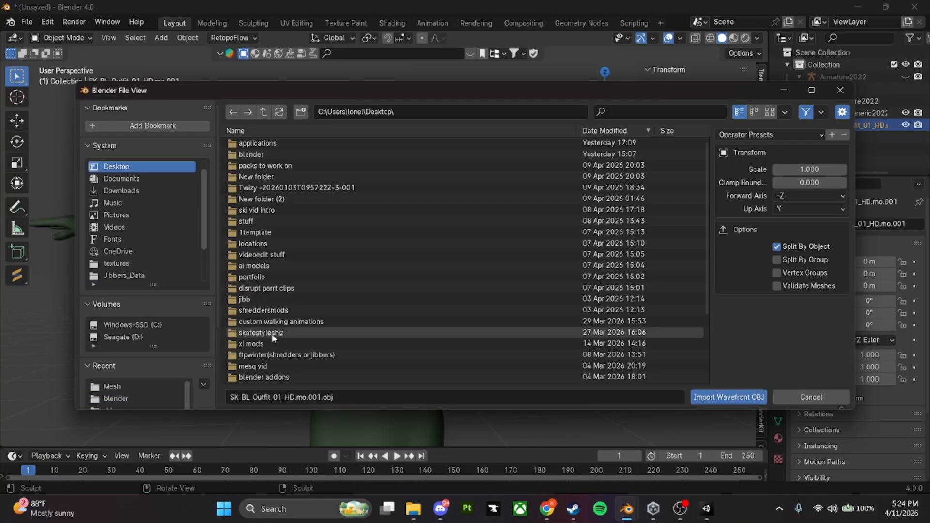
double_click(262, 220)
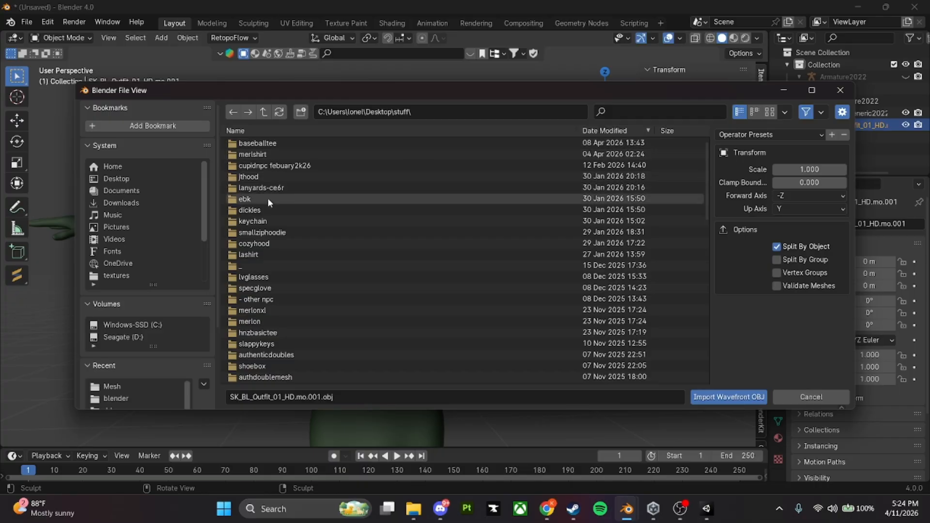
double_click(271, 198)
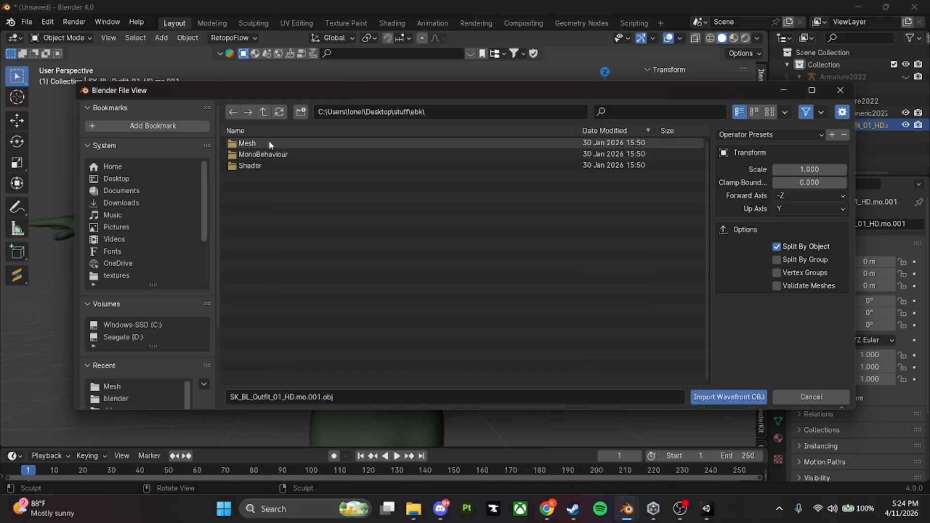
double_click(270, 144)
click(270, 144)
double_click(270, 143)
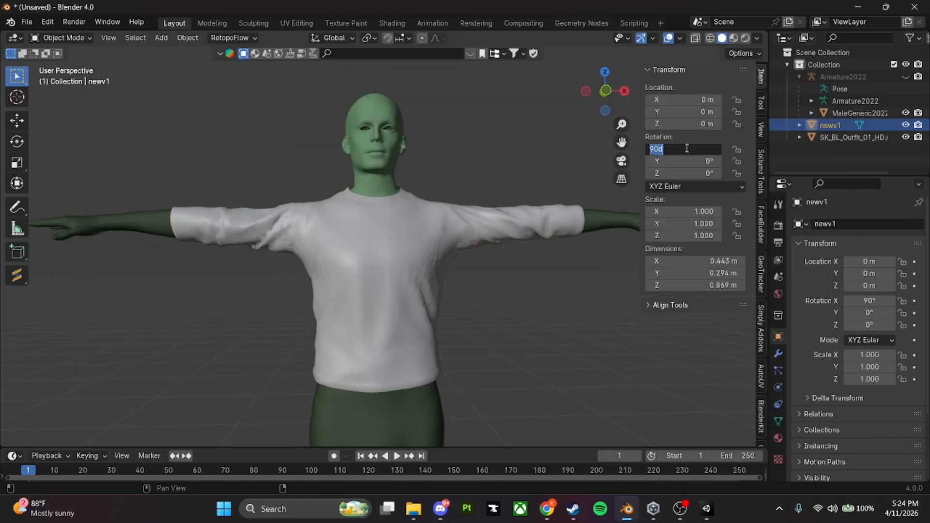
- Set the newv1 mesh's X rotation to 0° and deselect it
click(687, 149)
text(0)
key(Return)
click(532, 330)
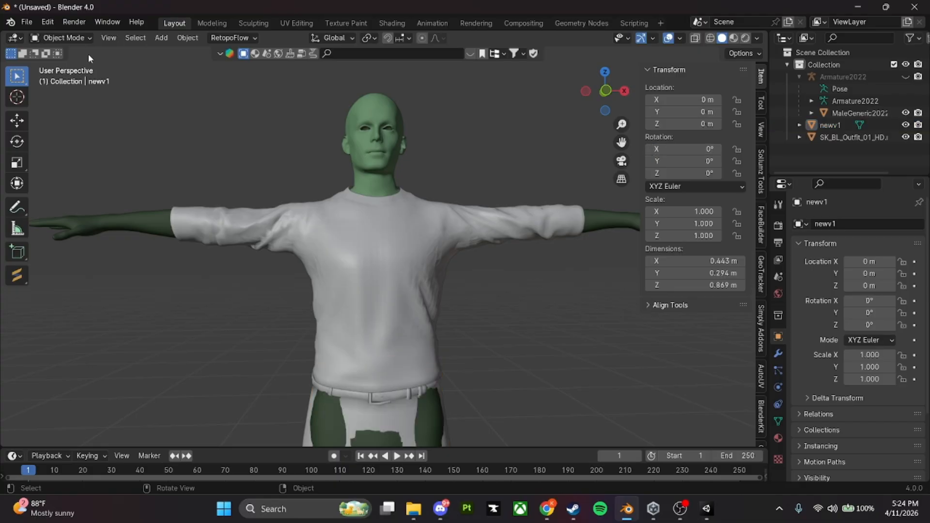
- Start a Wavefront OBJ import and browse to the stuff folder on the Desktop
click(28, 22)
mouse_move(49, 193)
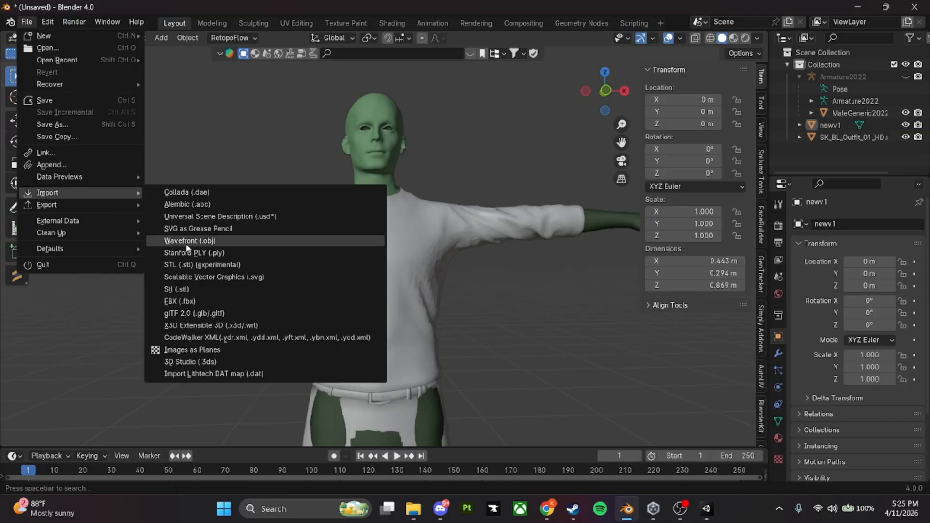
click(198, 241)
click(116, 179)
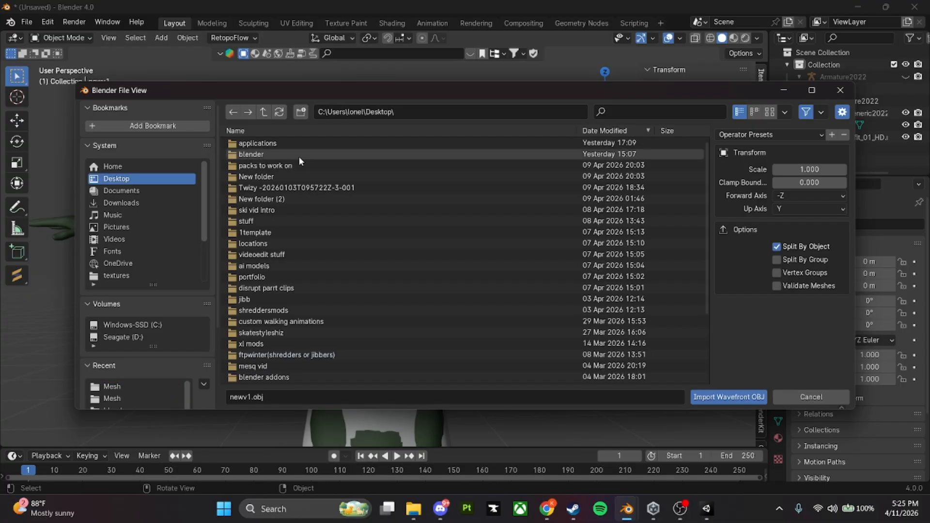
double_click(256, 222)
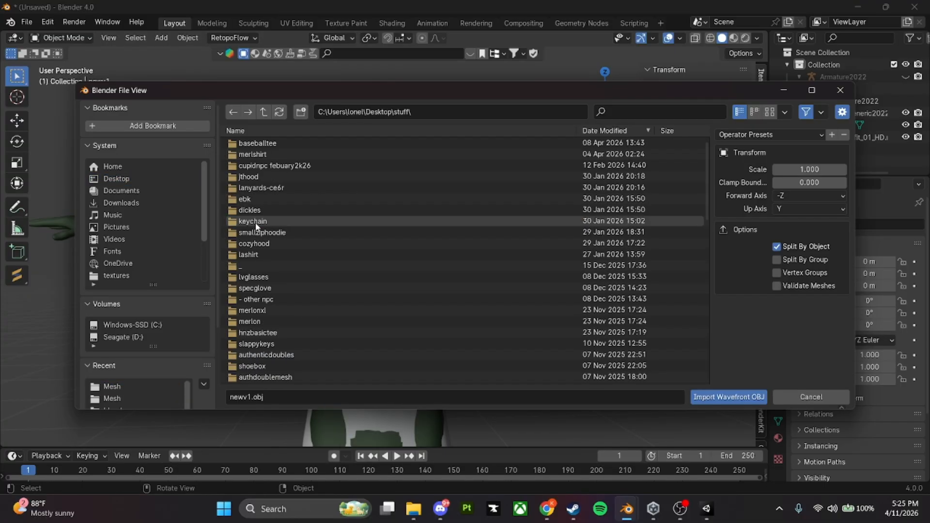
click(117, 179)
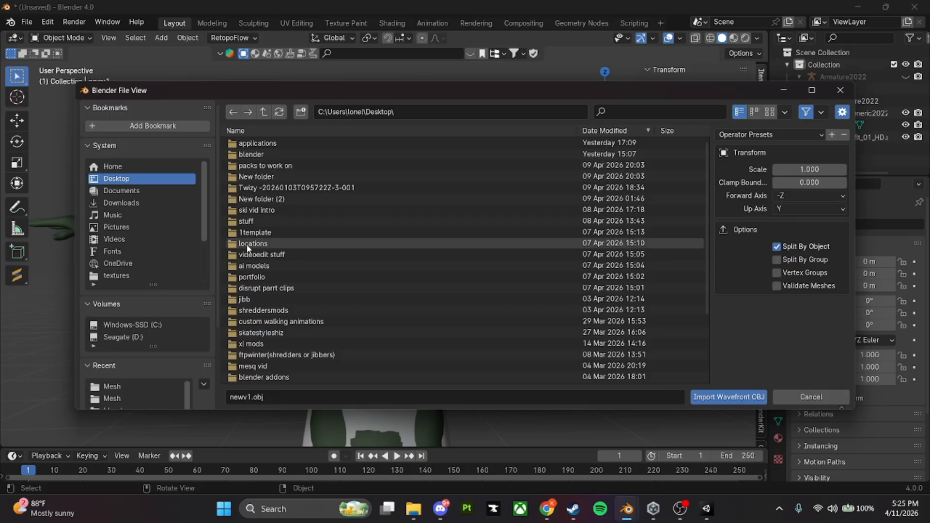
double_click(250, 221)
scroll(275, 304, down, 5)
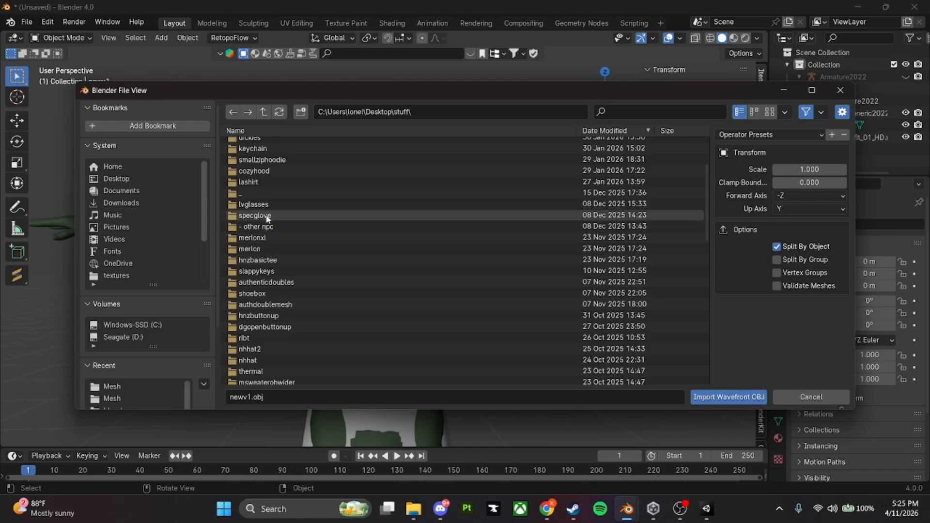
- Filter the folder by "hnz" and import HNZSCVans L.obj and HNZSCVans R.obj from hnzscvans cabs\Mesh
click(632, 110)
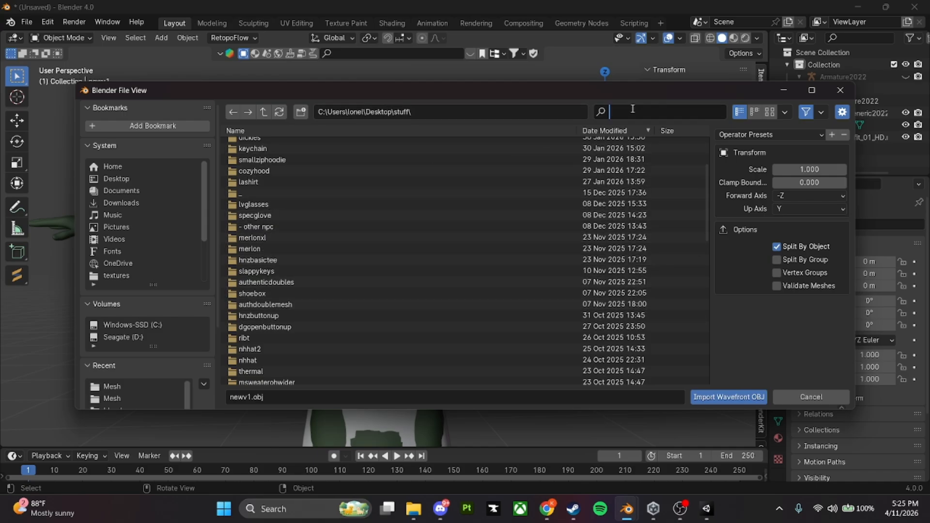
text(hnz)
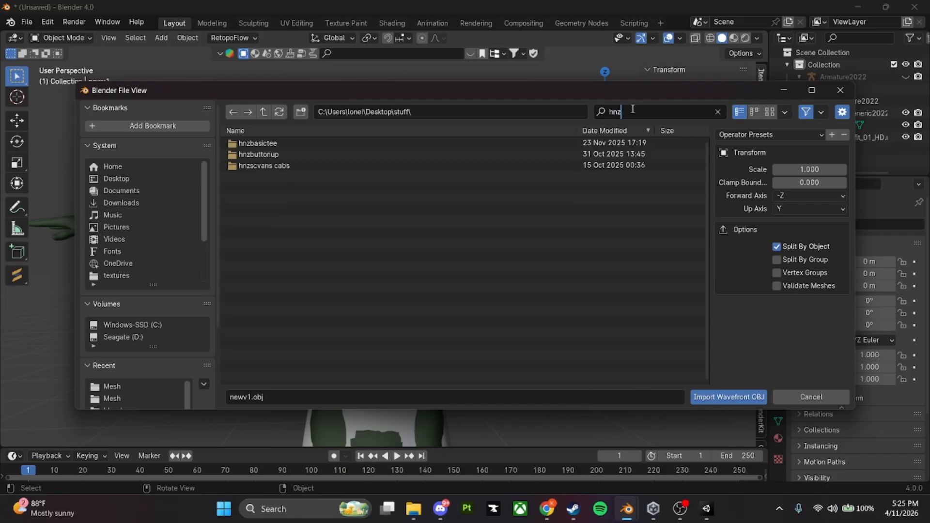
double_click(255, 165)
double_click(260, 144)
drag(254, 172, 278, 140)
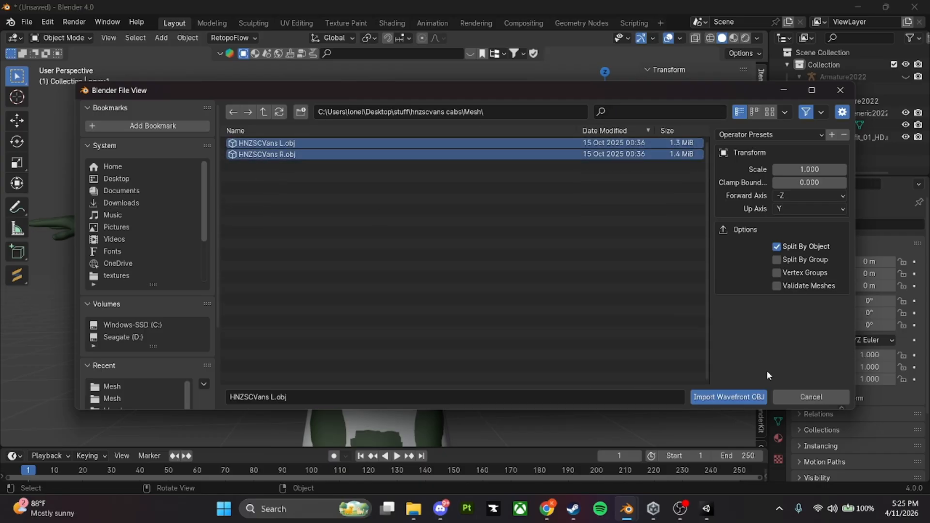
click(734, 397)
- Set the X rotation of both HNZSCVans shoe meshes, R and L, to 0°
shift+middle_drag(463, 399, 430, 59)
shift+middle_drag(396, 197, 378, 74)
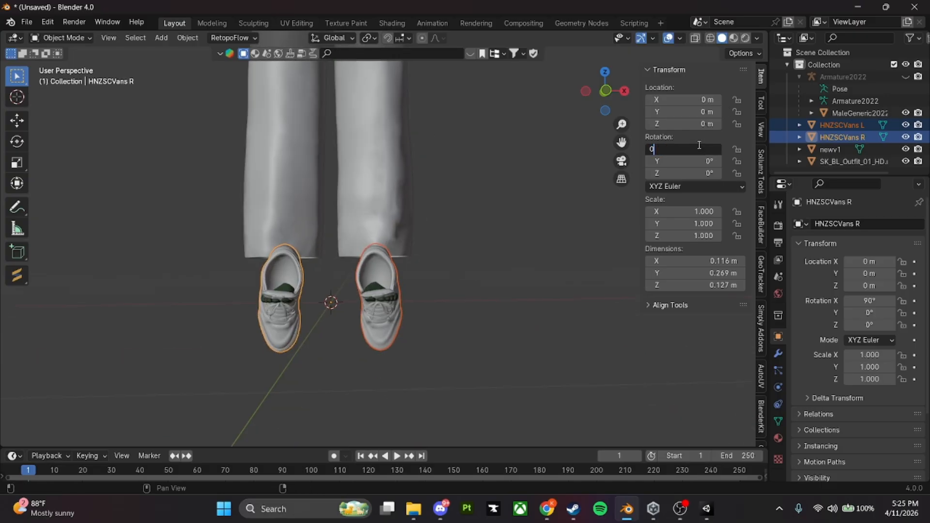
key(Return)
click(380, 310)
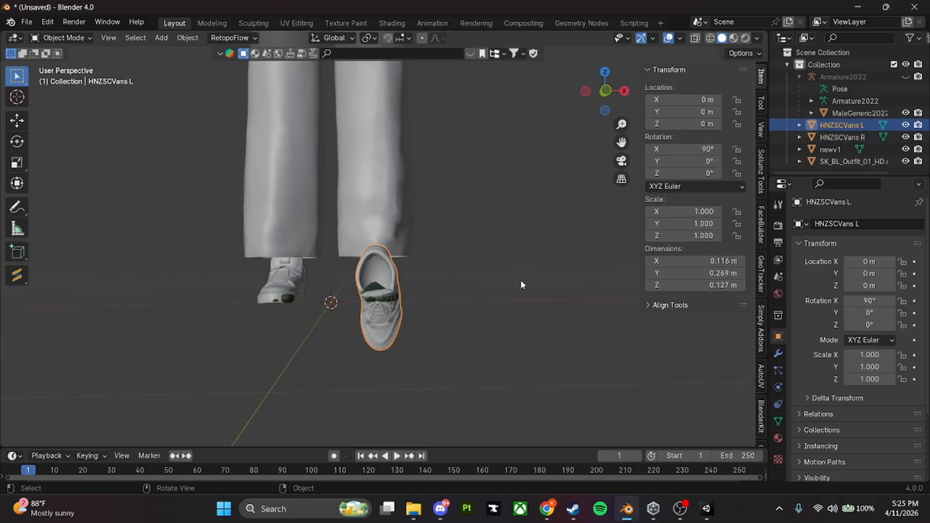
click(696, 148)
text(0)
key(Return)
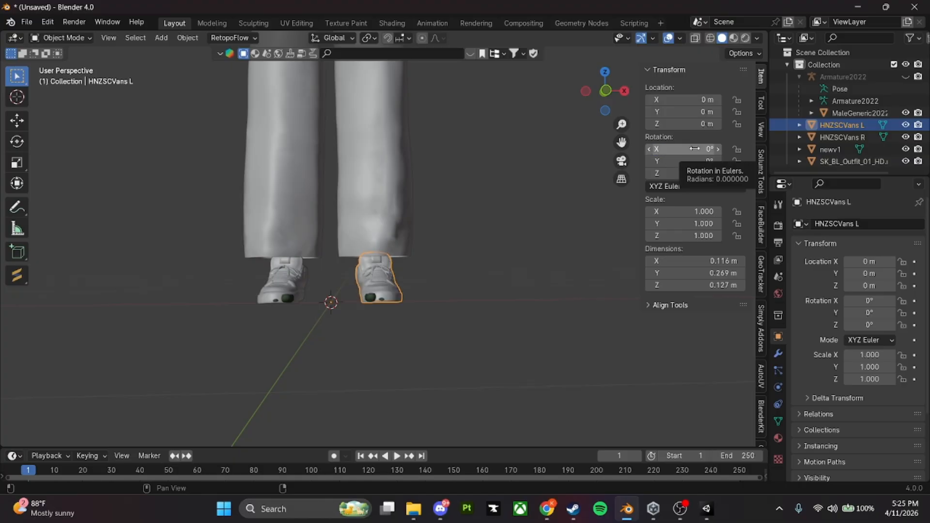
- Examine the fit of the shoes, pants and tee on the character from several angles
middle_drag(426, 347, 487, 238)
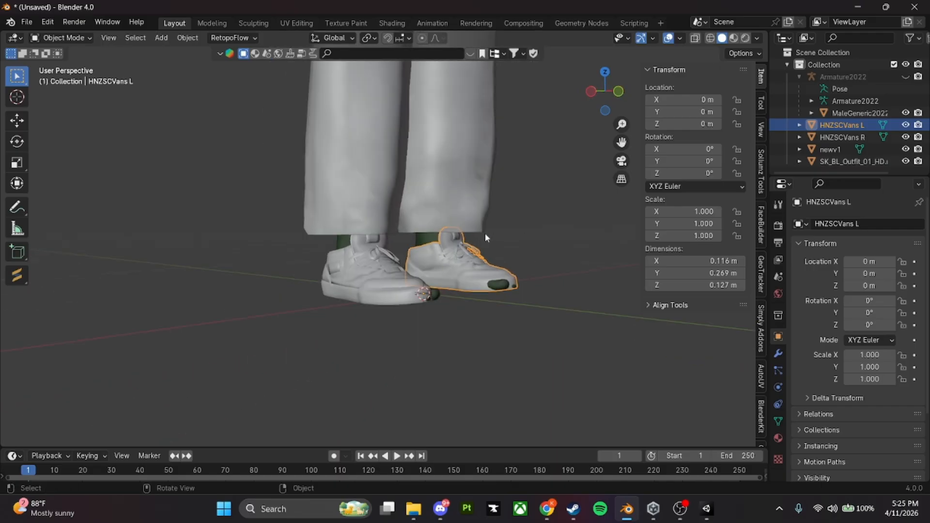
scroll(443, 306, down, 3)
scroll(418, 335, down, 4)
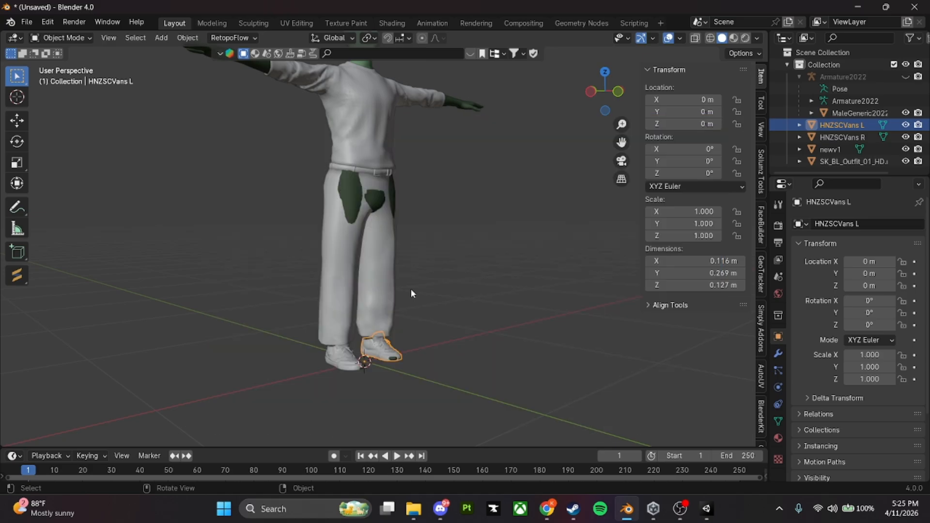
scroll(411, 290, up, 4)
shift+middle_drag(356, 254, 342, 382)
shift+middle_drag(350, 238, 363, 310)
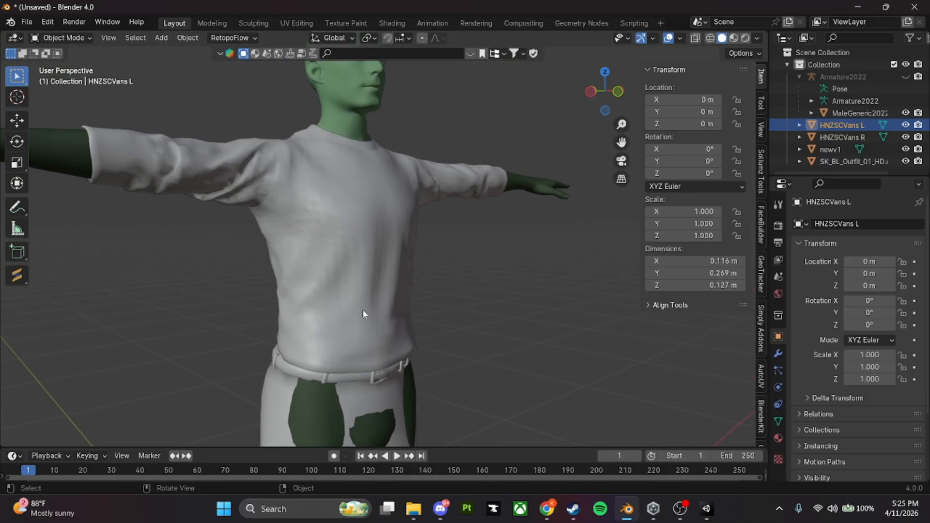
scroll(306, 287, down, 5)
middle_drag(280, 318, 261, 130)
middle_drag(287, 246, 405, 167)
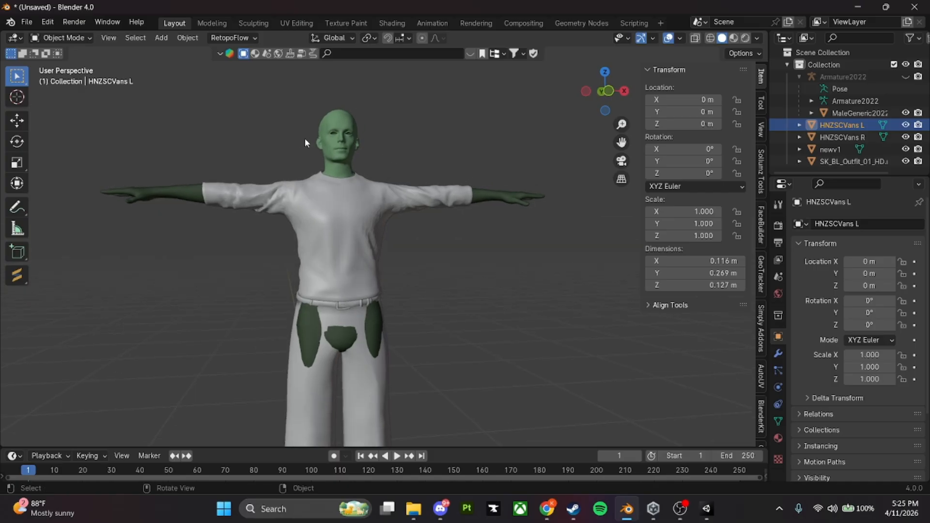
- Select the MaleGeneric2022 body, add the tee as the active object, and switch to Weight Paint mode
click(335, 140)
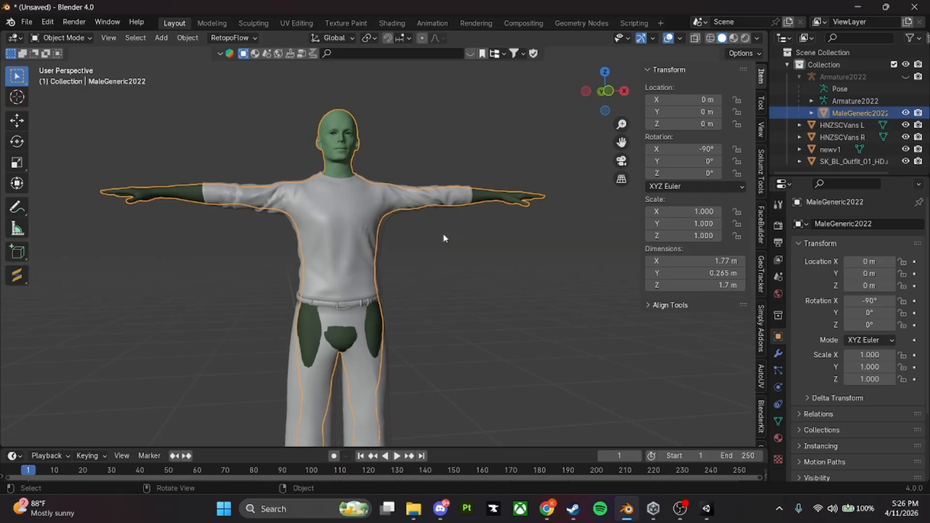
shift+click(351, 216)
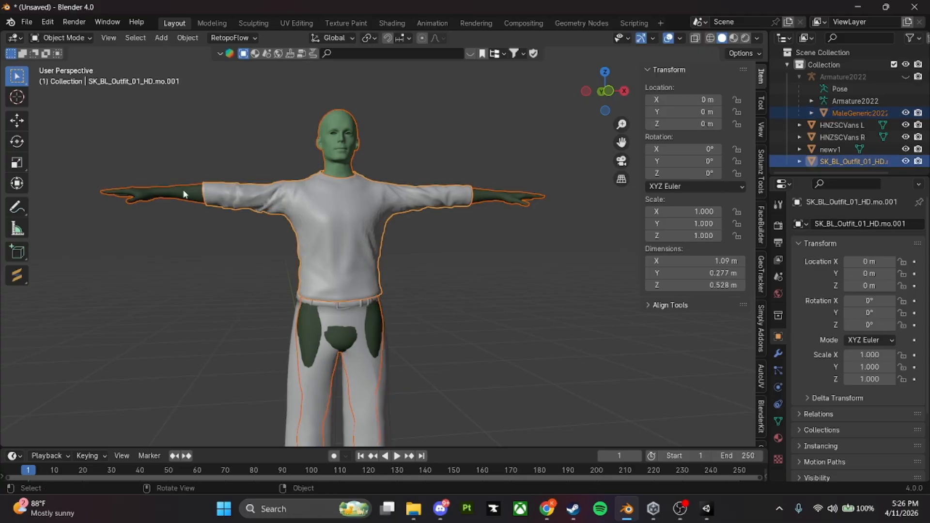
click(52, 39)
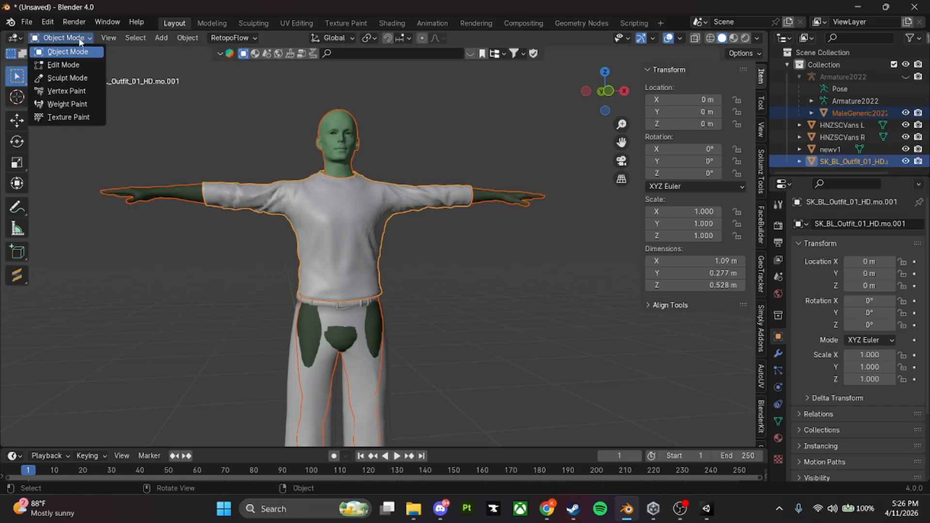
click(57, 104)
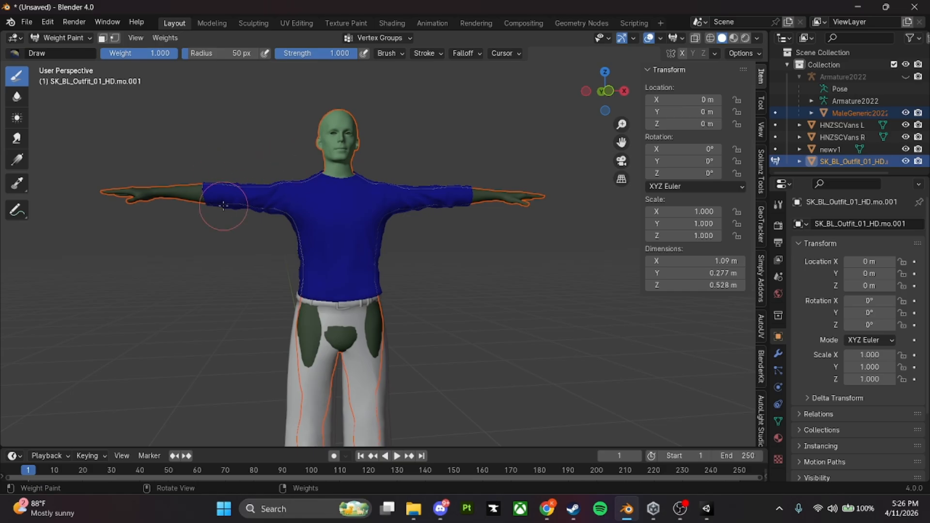
- Transfer the body's weights to the tee with the source layers selection set to By Name
middle_drag(223, 206, 264, 211)
shift+middle_drag(265, 211, 343, 254)
scroll(349, 253, up, 4)
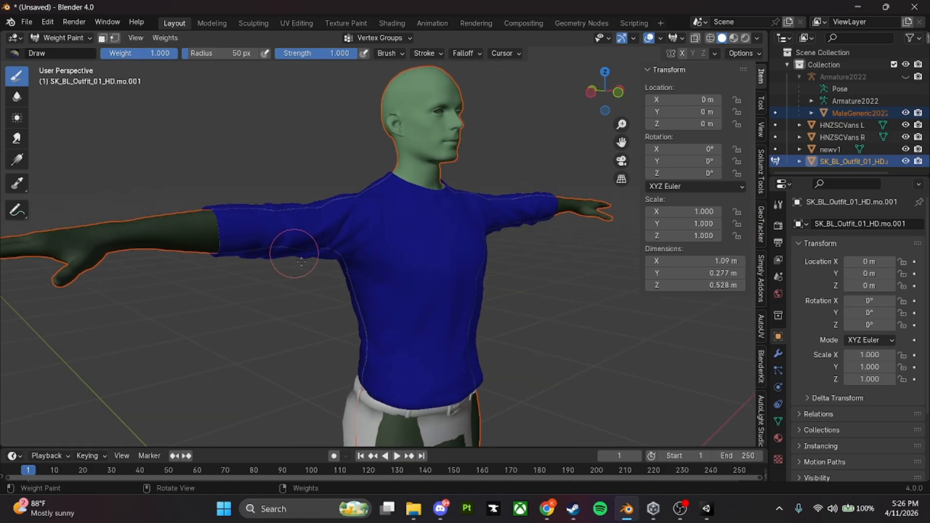
middle_drag(399, 223, 287, 236)
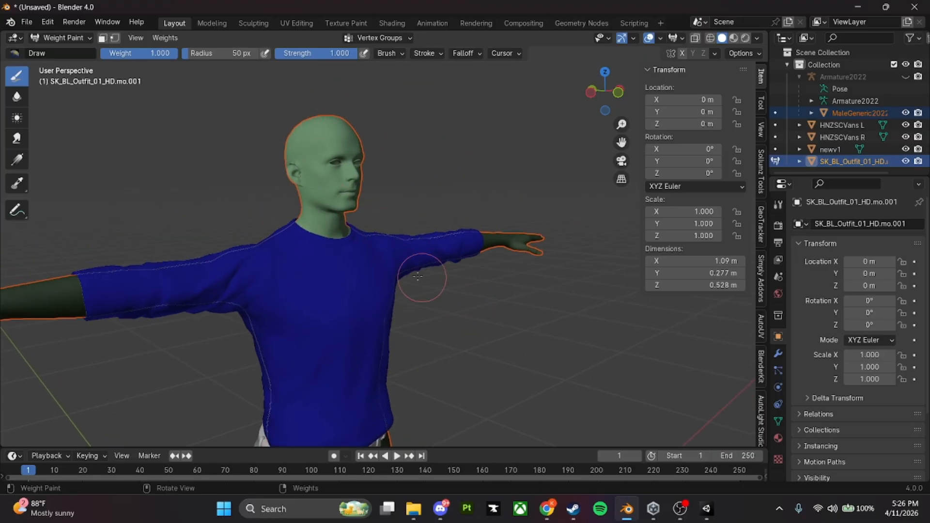
middle_drag(524, 214, 234, 127)
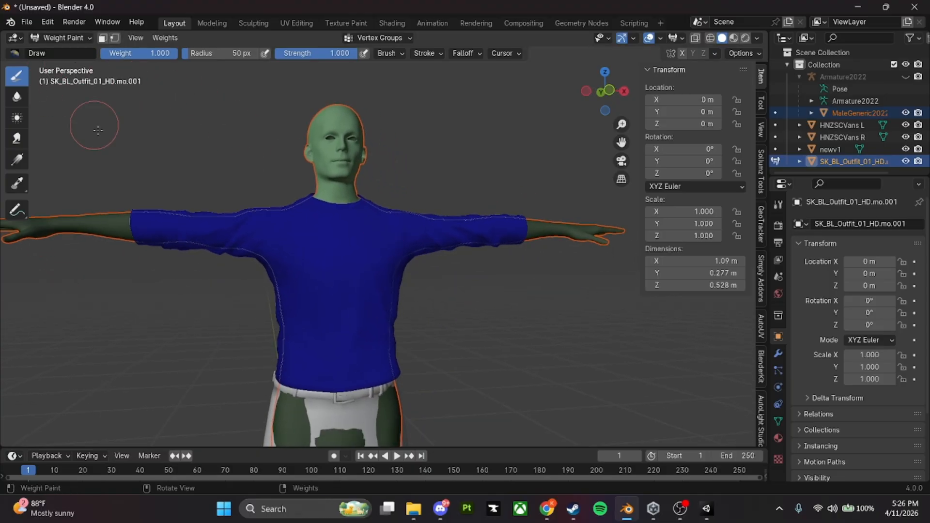
click(165, 38)
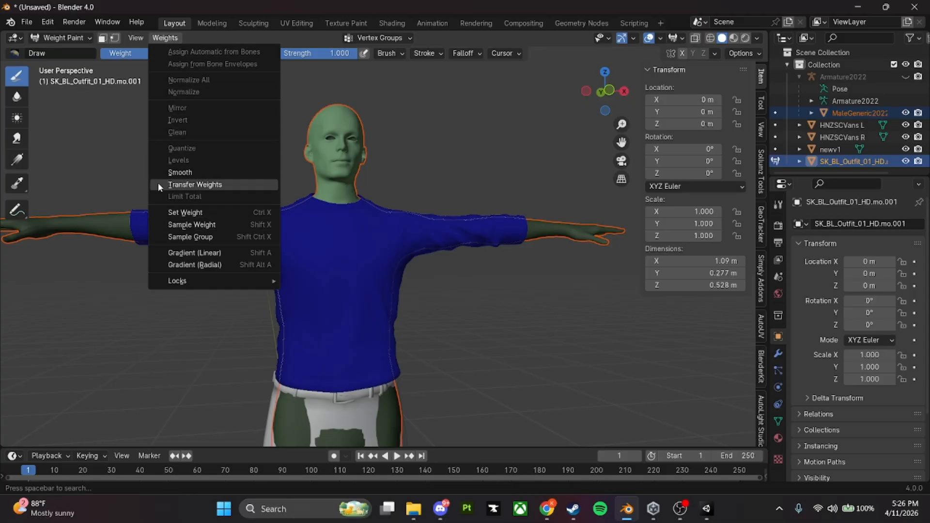
click(196, 185)
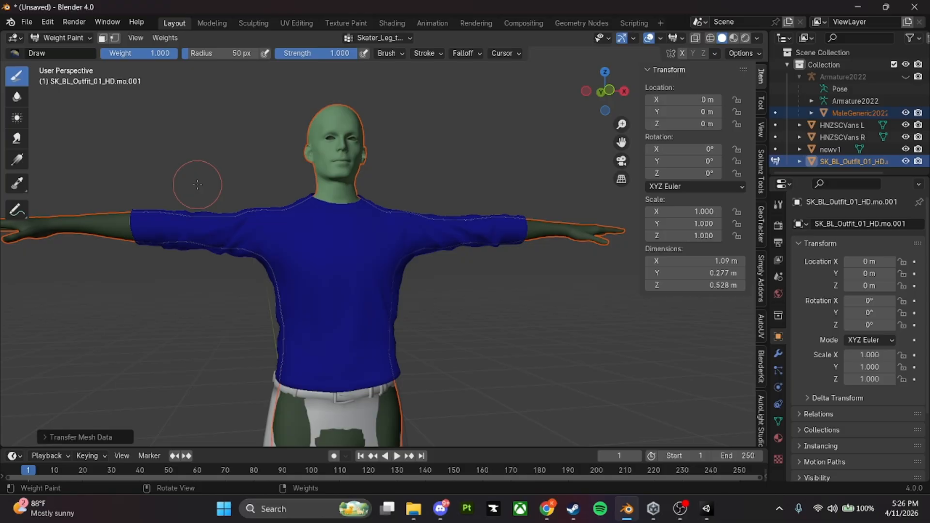
click(62, 432)
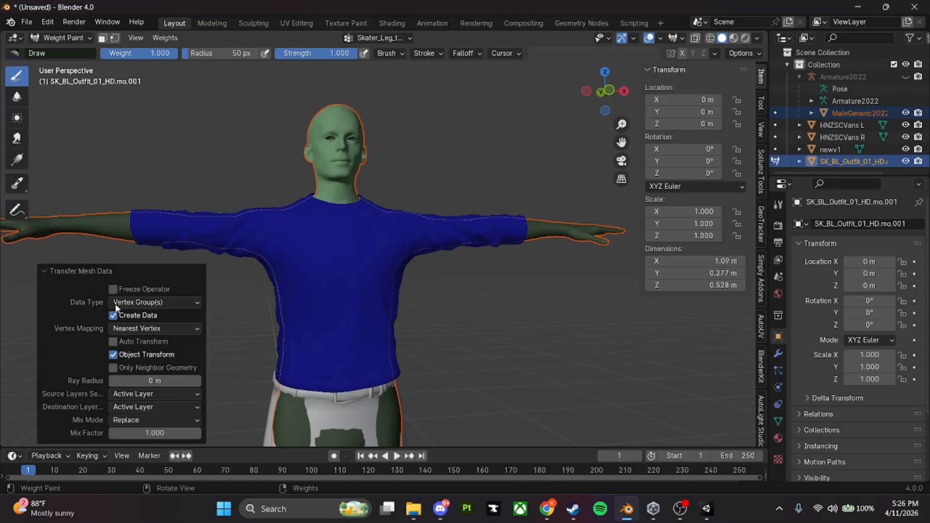
click(68, 273)
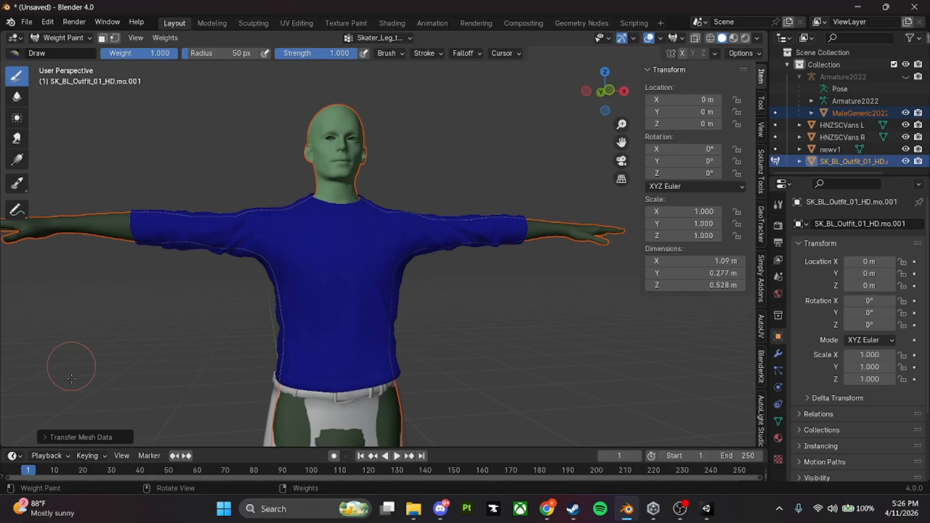
click(72, 435)
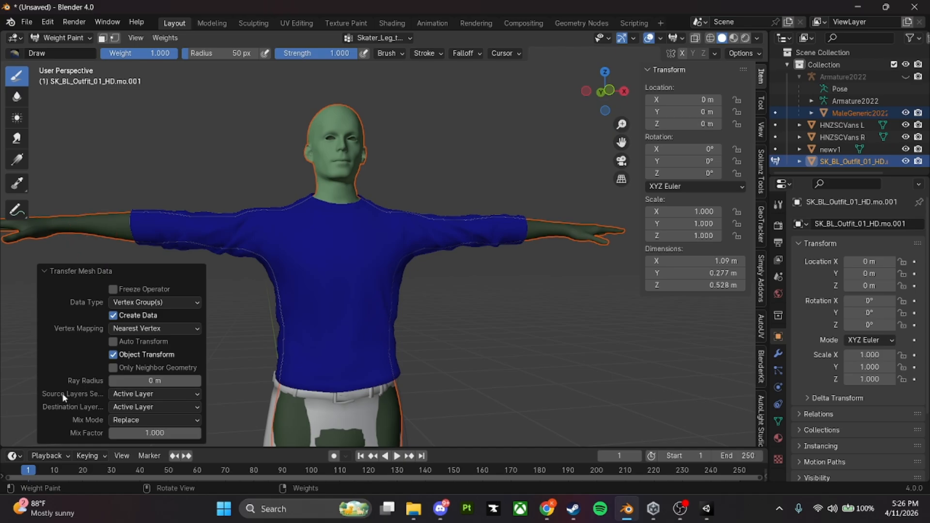
click(135, 395)
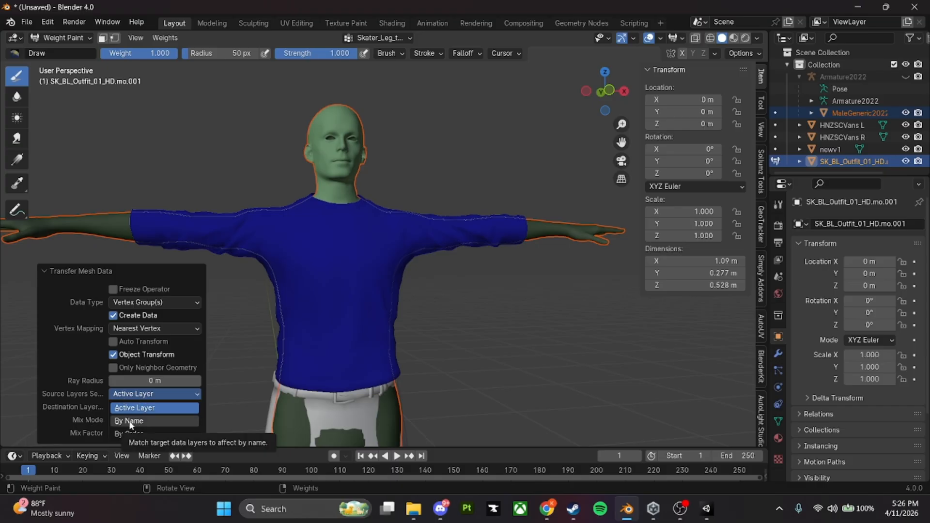
click(130, 421)
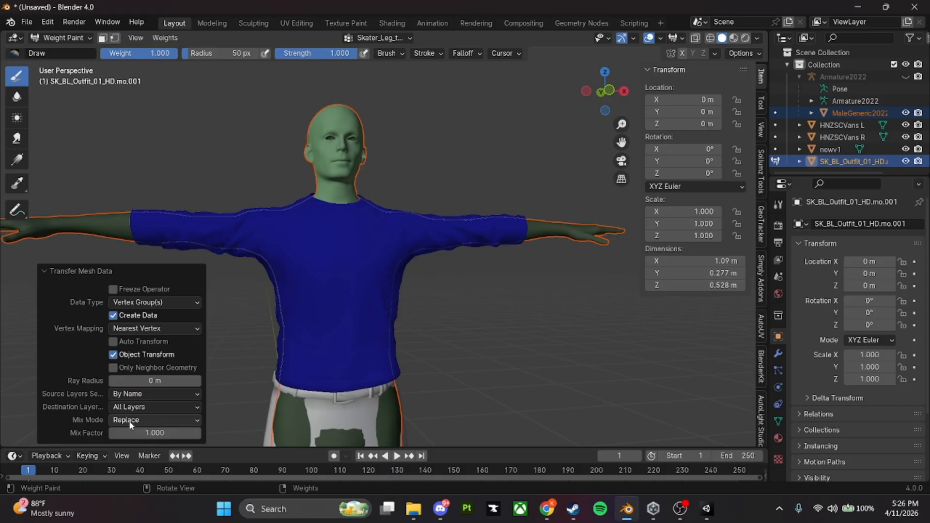
- Smooth the tee's vertex weights with the subset set to All Groups
click(166, 38)
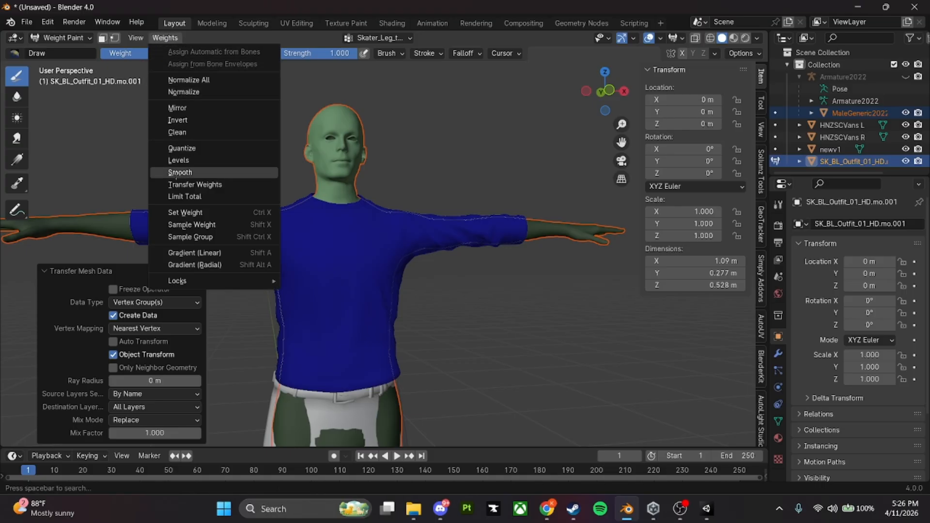
click(178, 173)
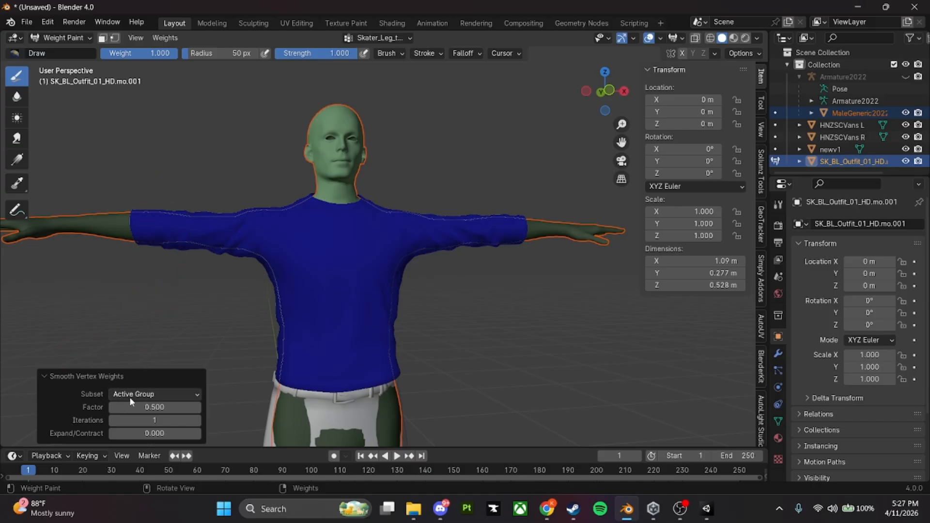
click(145, 395)
click(140, 394)
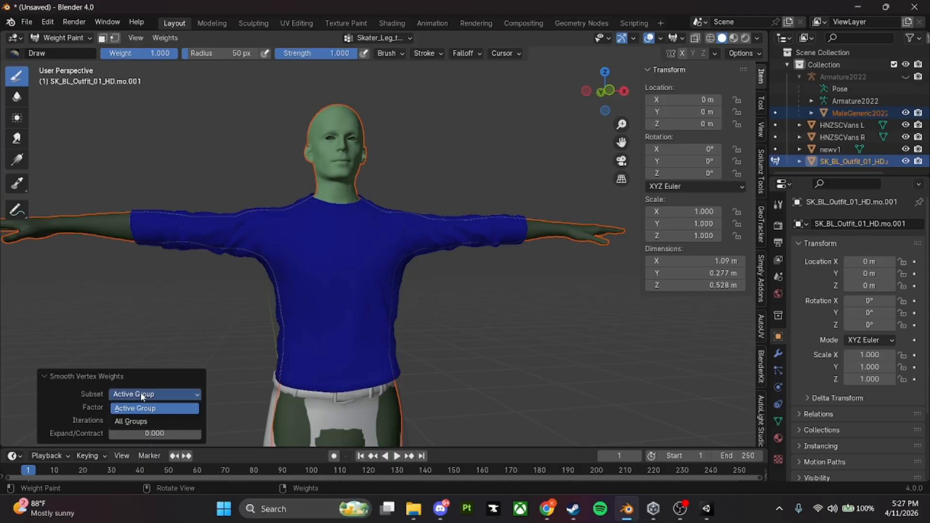
click(143, 423)
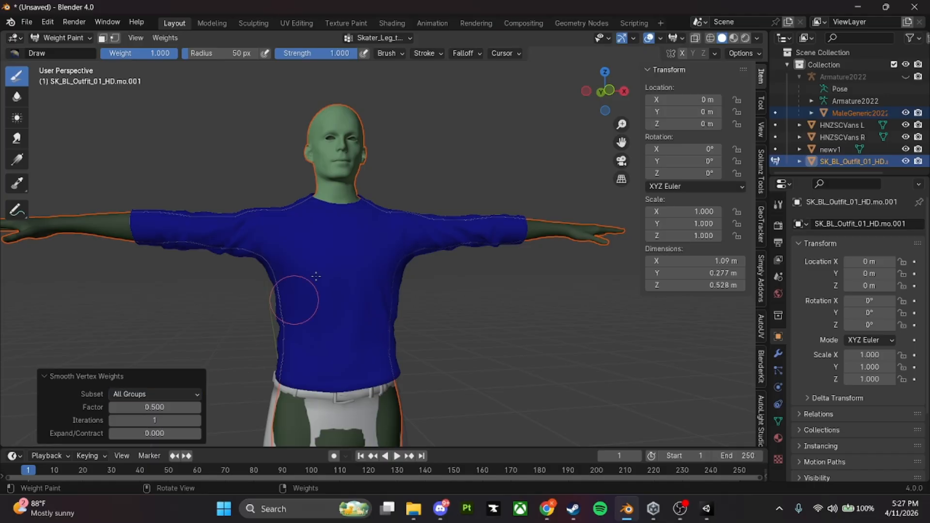
- Return to Object Mode and select only the tee
click(82, 38)
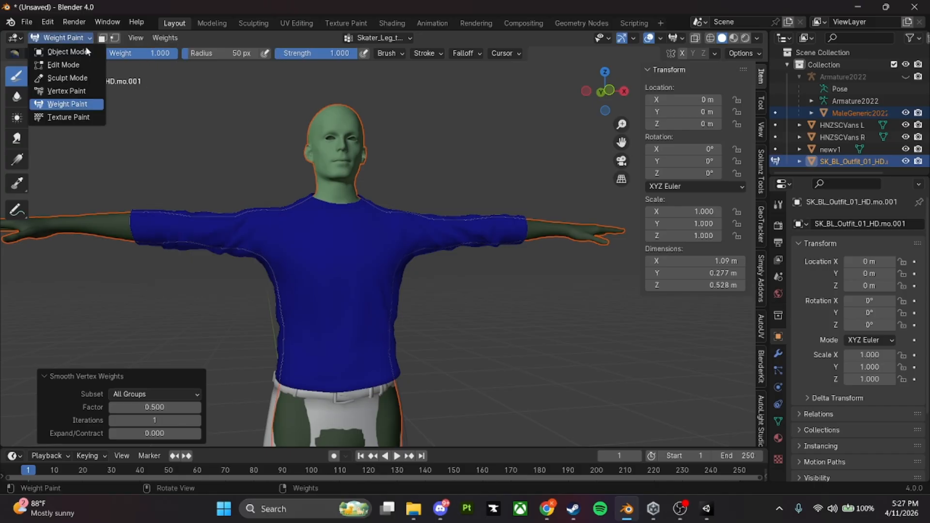
click(54, 45)
shift+middle_drag(354, 262, 365, 261)
click(364, 262)
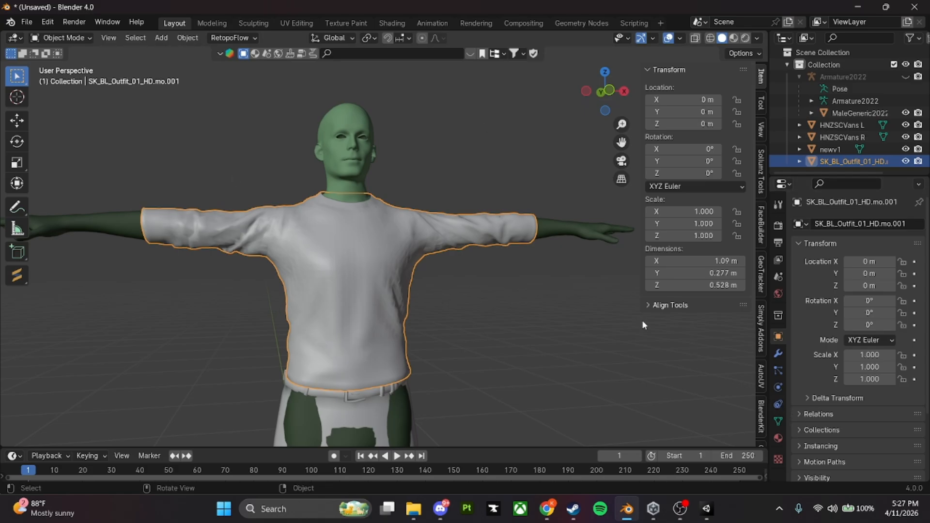
- Select the MaleGeneric2022 body and examine its head, torso and arms from several angles
click(350, 127)
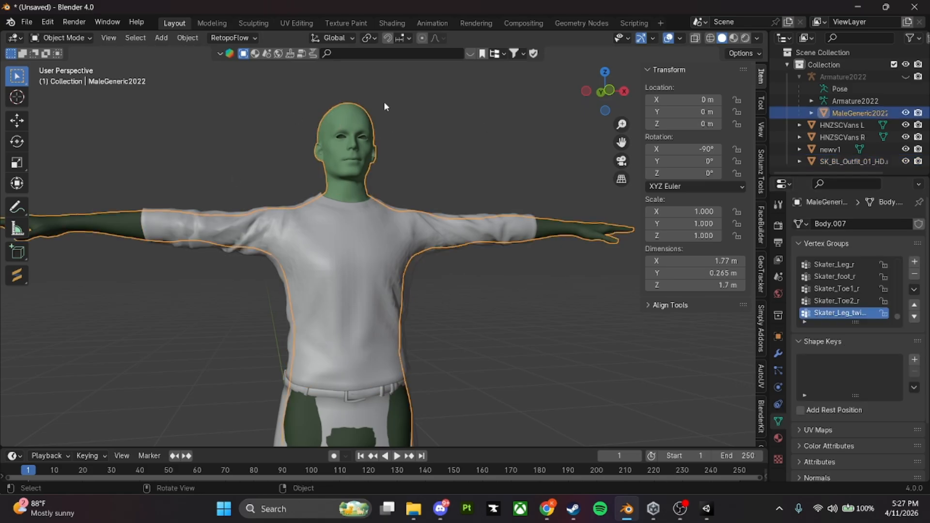
shift+middle_drag(381, 142, 388, 222)
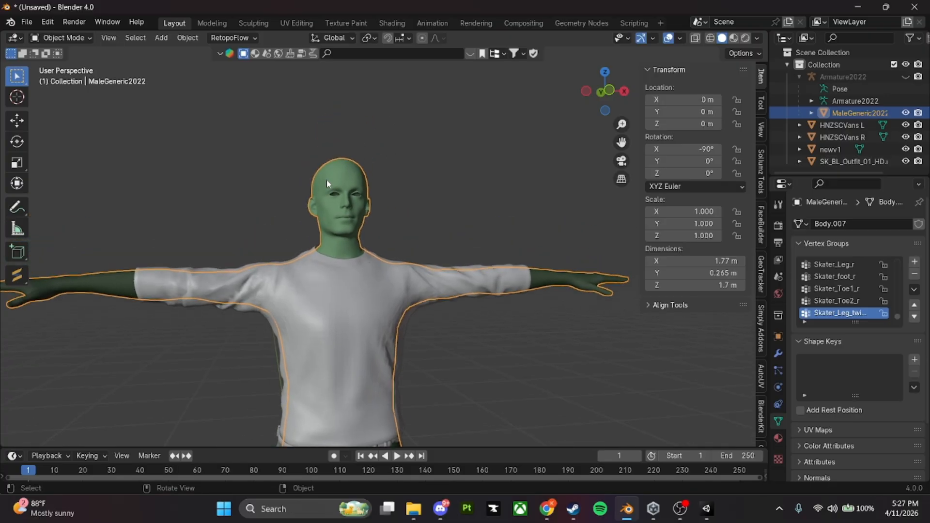
shift+middle_drag(472, 292, 362, 331)
middle_drag(361, 332, 436, 271)
scroll(409, 335, up, 4)
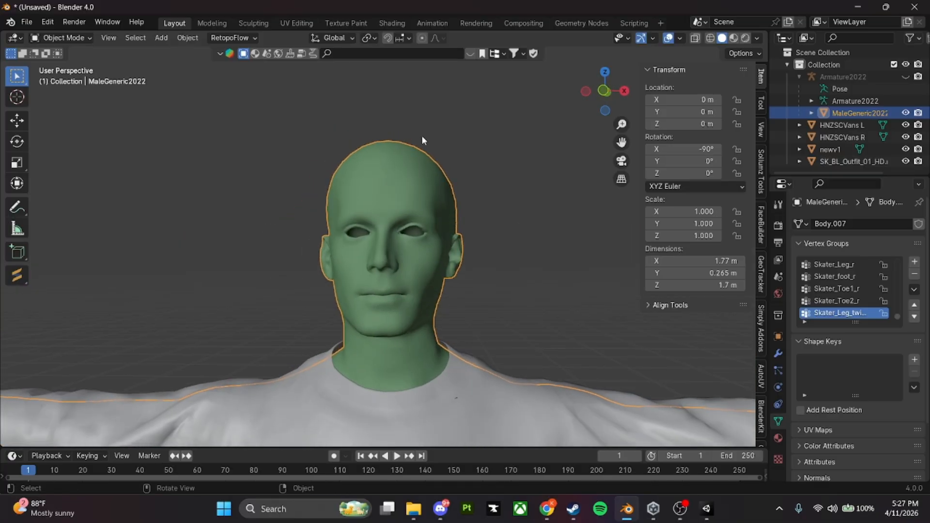
shift+middle_drag(428, 324, 296, 240)
middle_drag(339, 193, 194, 224)
scroll(413, 231, down, 3)
scroll(460, 242, down, 2)
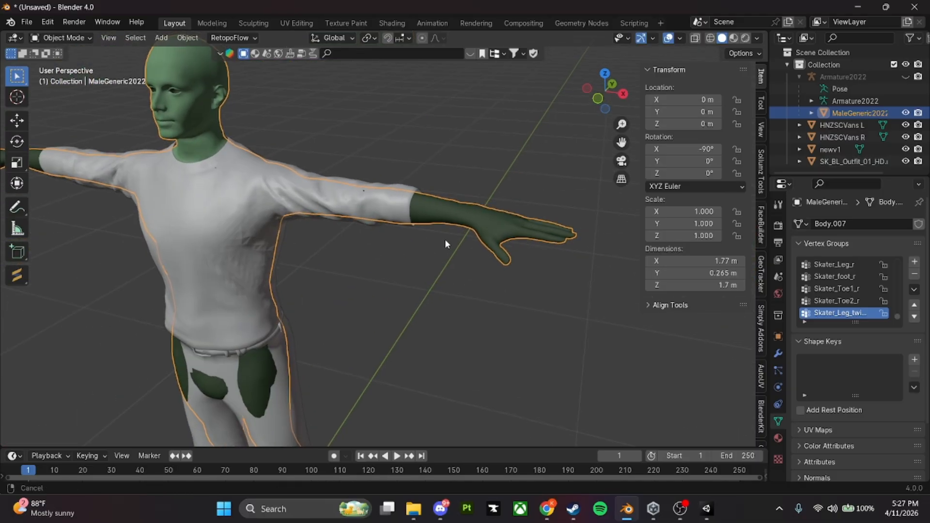
middle_drag(445, 239, 558, 243)
- Enlarge the body's vertex group list and review the bone groups up to Skater_pelvis at its start
scroll(851, 291, up, 6)
scroll(851, 291, up, 10)
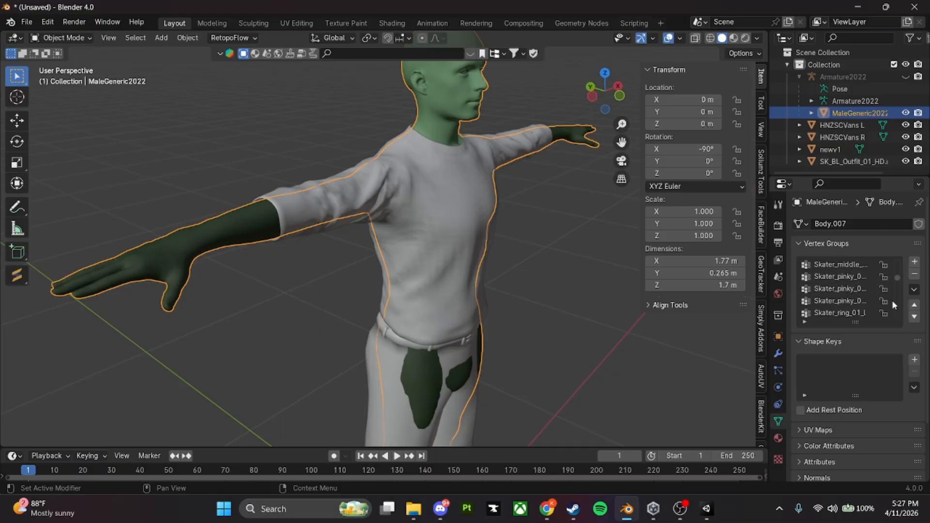
drag(863, 323, 863, 384)
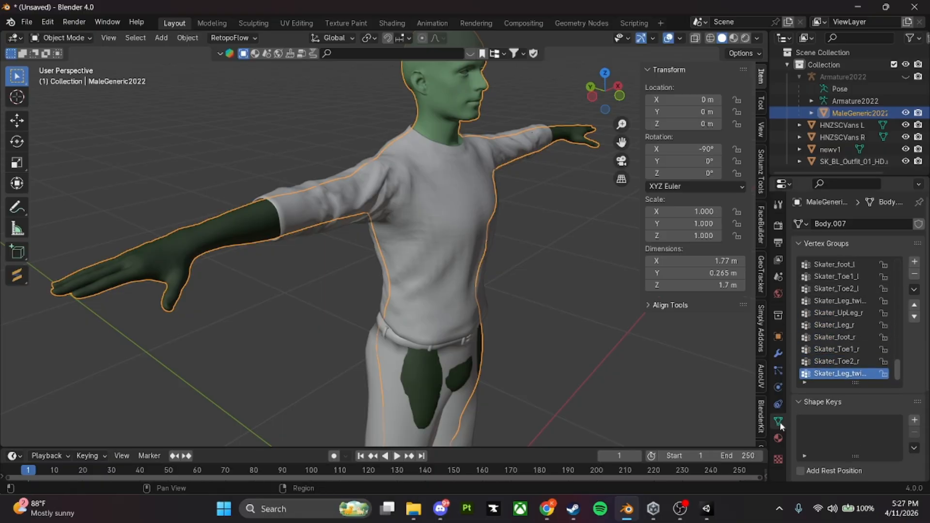
middle_drag(680, 345, 439, 335)
click(402, 157)
click(406, 179)
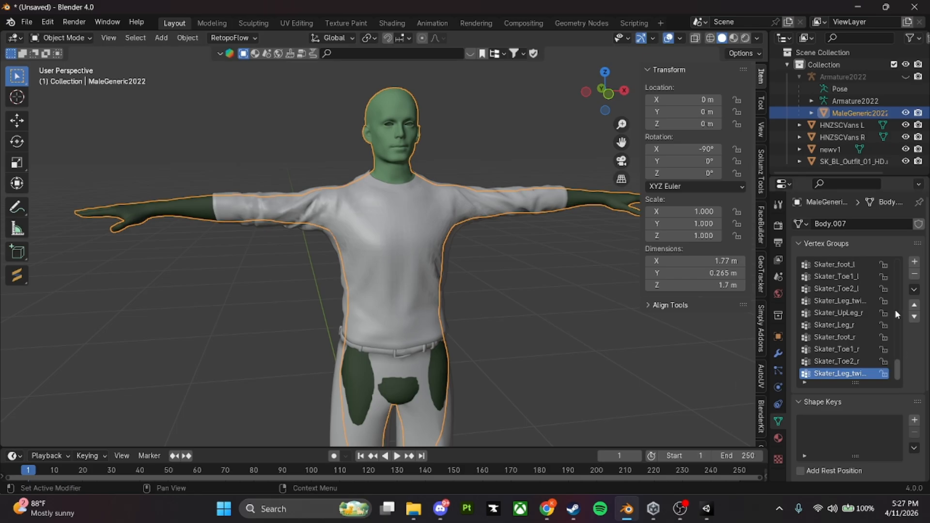
drag(898, 368, 898, 266)
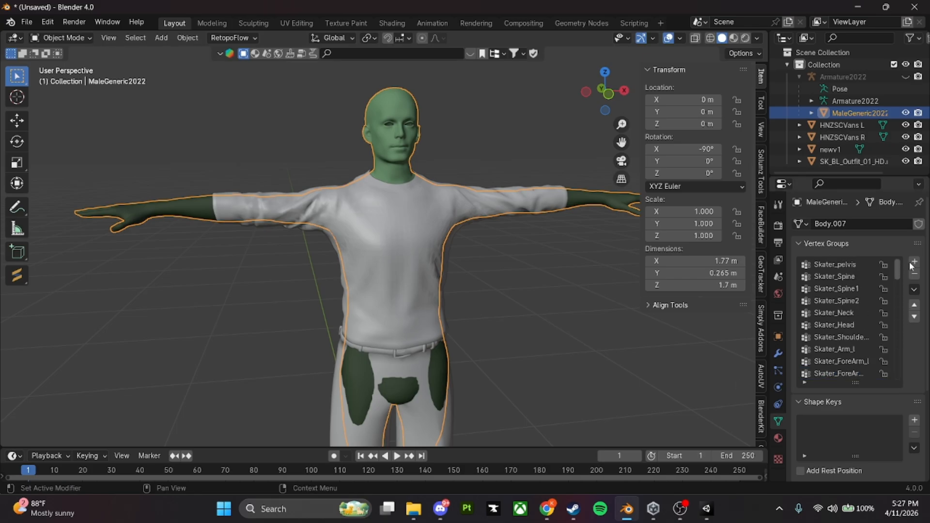
- Hide both HNZSCVans shoes, the newv1 trousers and the SK_BL_Outfit_01_HD tee so only the body shows
click(905, 125)
click(905, 149)
click(905, 137)
click(905, 161)
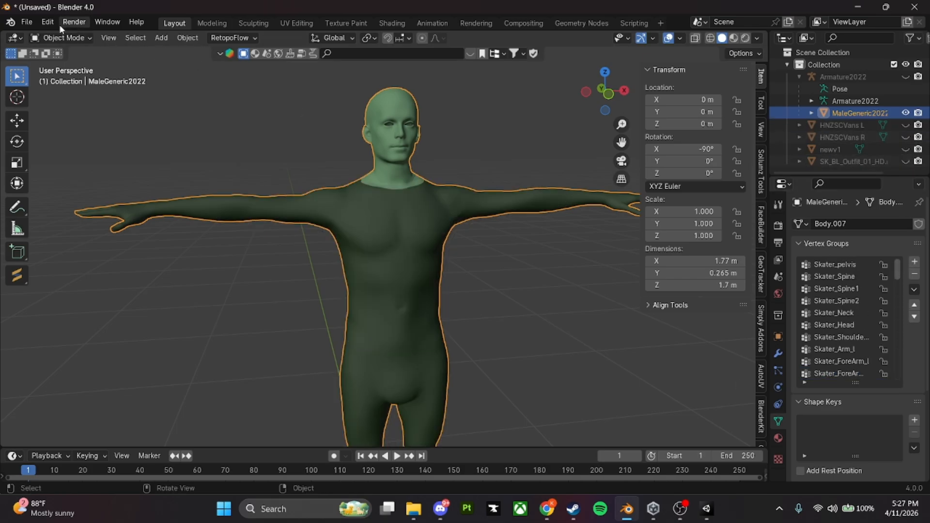
- Switch the body to Weight Paint mode and examine its Skater_pelvis, Skater_Spine, Skater_Spine1 and Skater_Spine2 weights
click(60, 38)
click(87, 103)
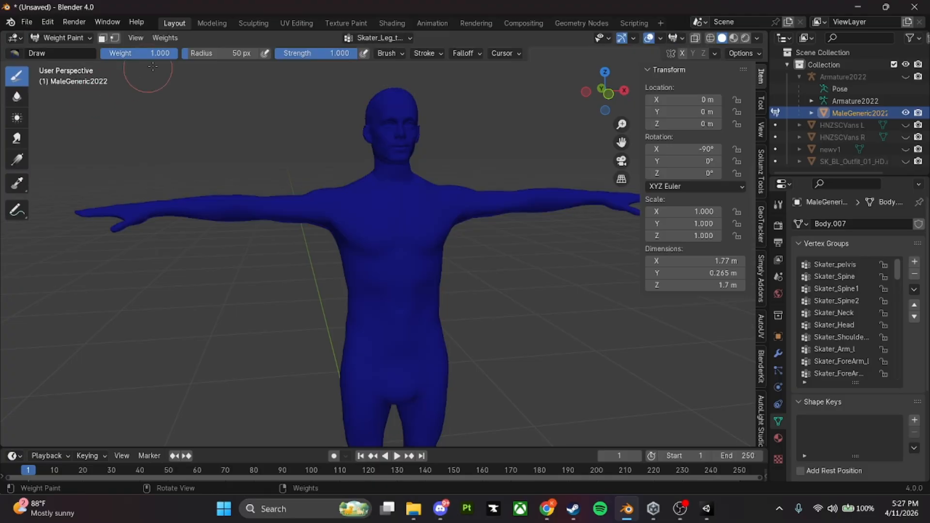
click(847, 264)
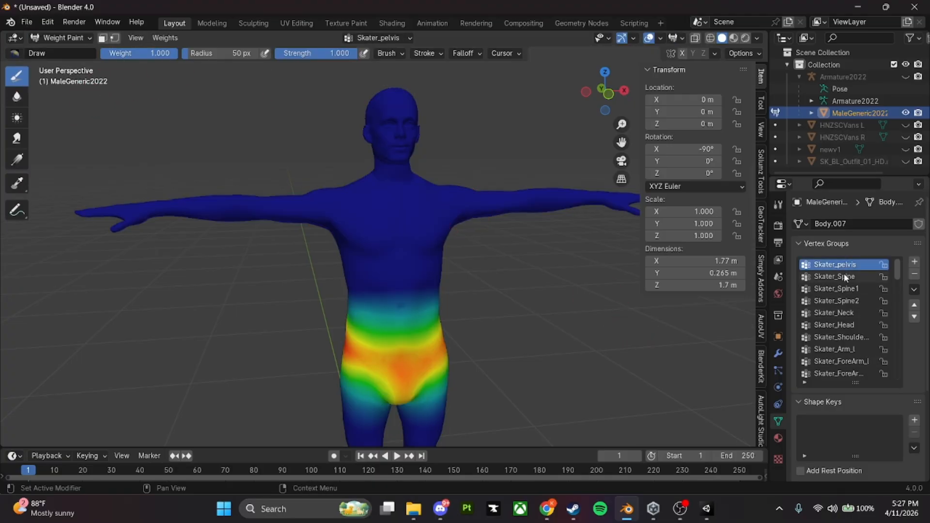
click(844, 276)
click(843, 289)
click(842, 301)
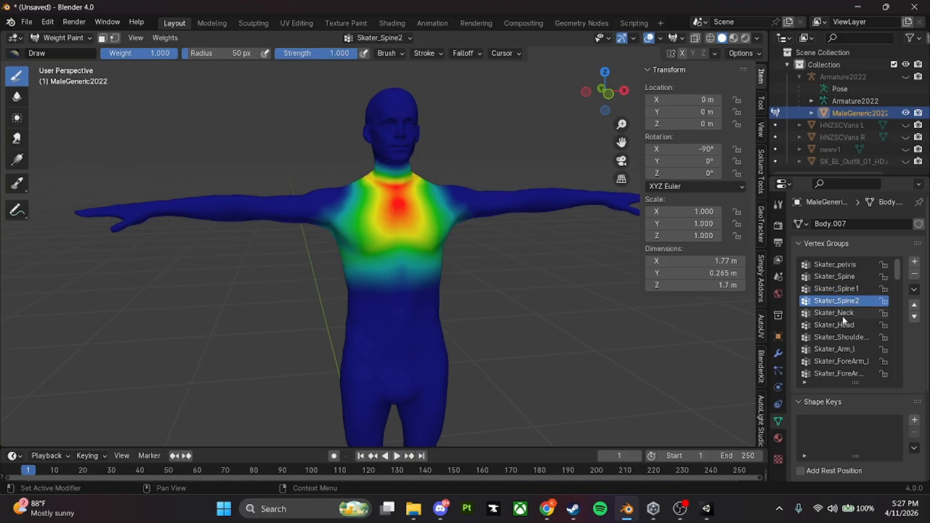
scroll(475, 230, up, 4)
shift+middle_drag(478, 216, 479, 254)
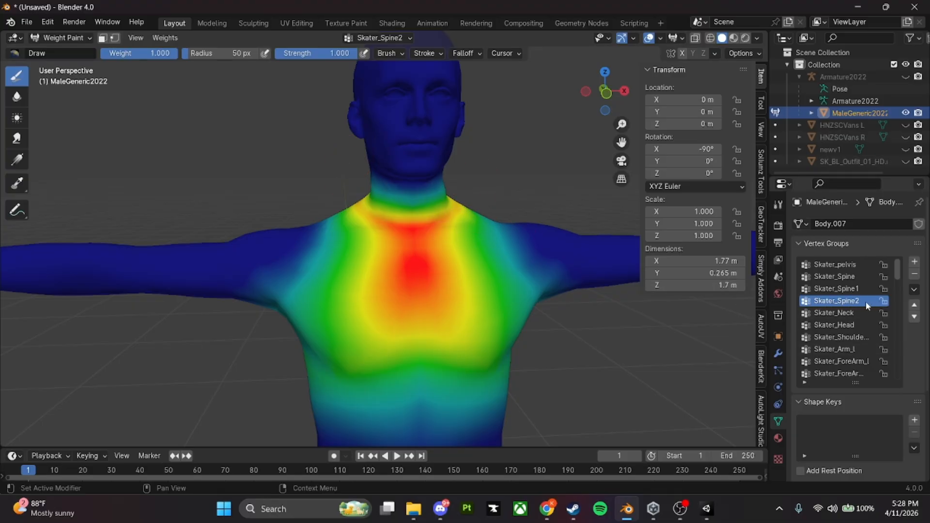
shift+middle_drag(517, 267, 409, 270)
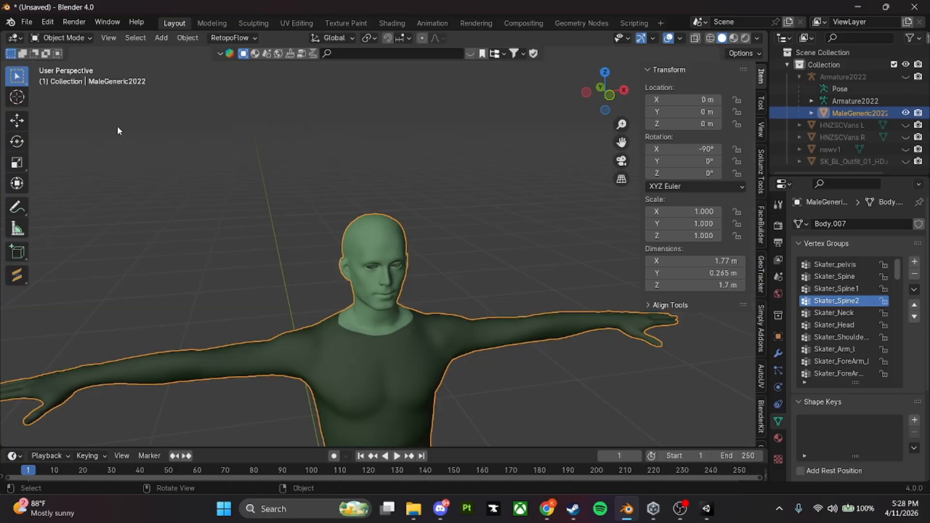
- In Object Mode, unhide the SK_BL_Outfit_01_HD tee while keeping newv1 hidden, and select the tee
scroll(373, 208, down, 1)
shift+middle_drag(402, 252, 412, 106)
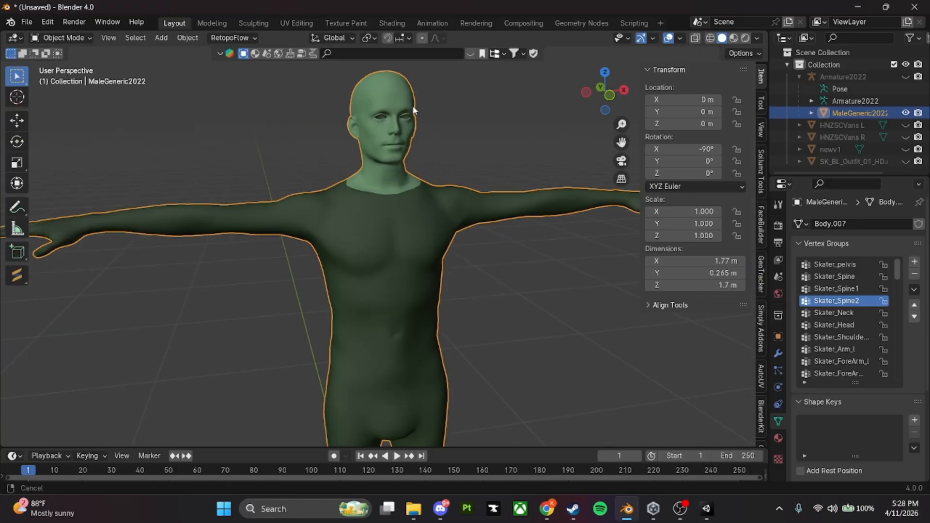
scroll(423, 145, down, 3)
shift+middle_drag(487, 247, 432, 162)
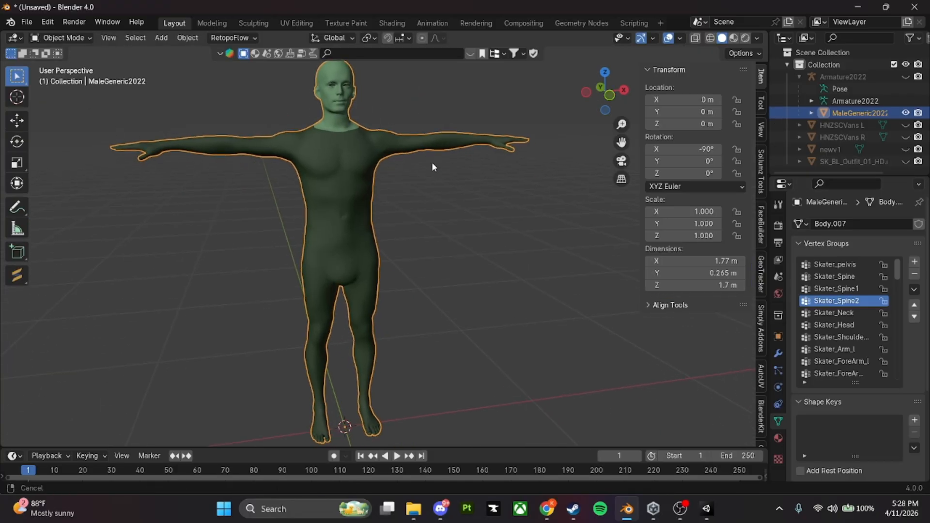
click(905, 150)
click(906, 150)
click(905, 149)
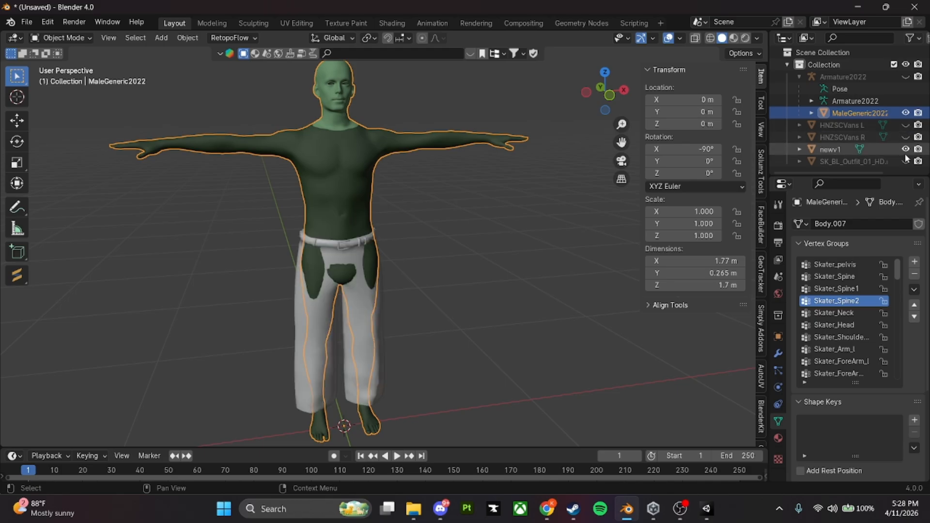
click(905, 149)
click(905, 162)
shift+middle_drag(250, 233, 286, 283)
click(380, 233)
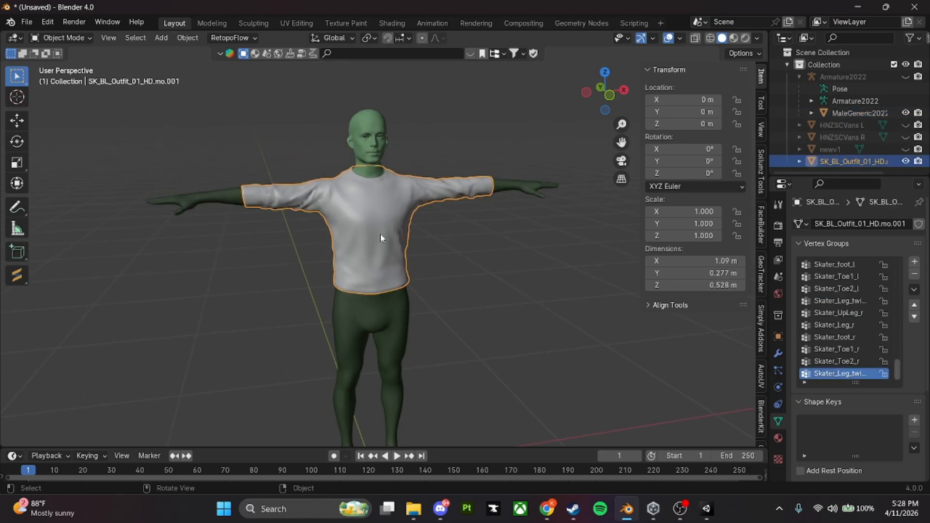
- Review the tee's vertex groups and switch the tee to Weight Paint mode
scroll(832, 342, up, 4)
scroll(832, 341, up, 15)
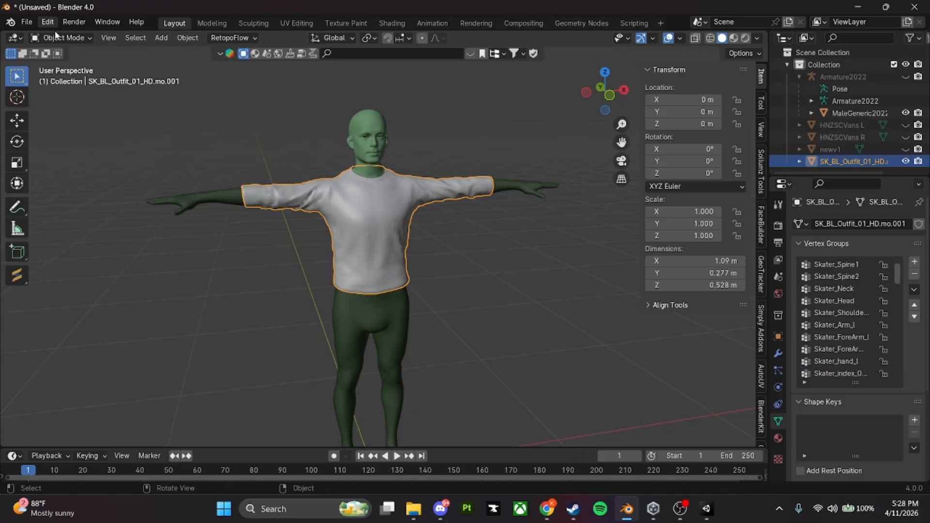
click(202, 199)
click(357, 195)
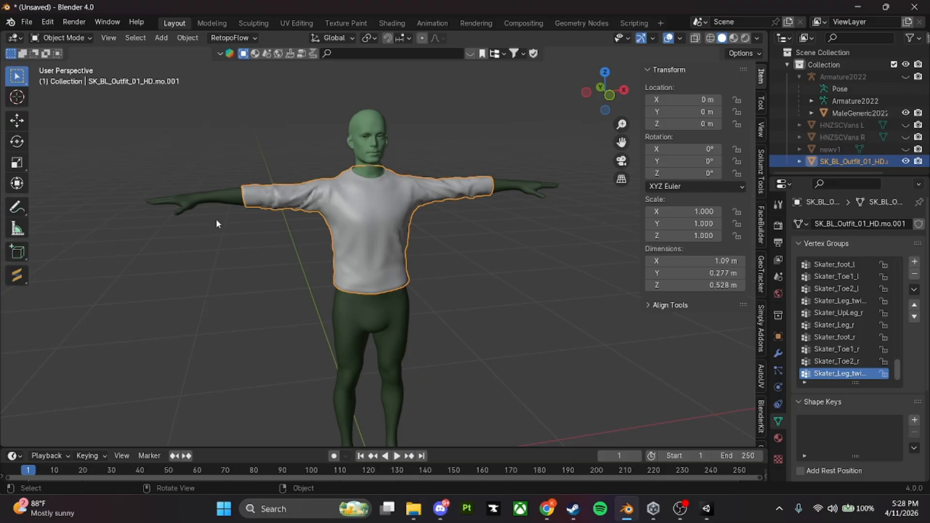
click(62, 38)
click(63, 101)
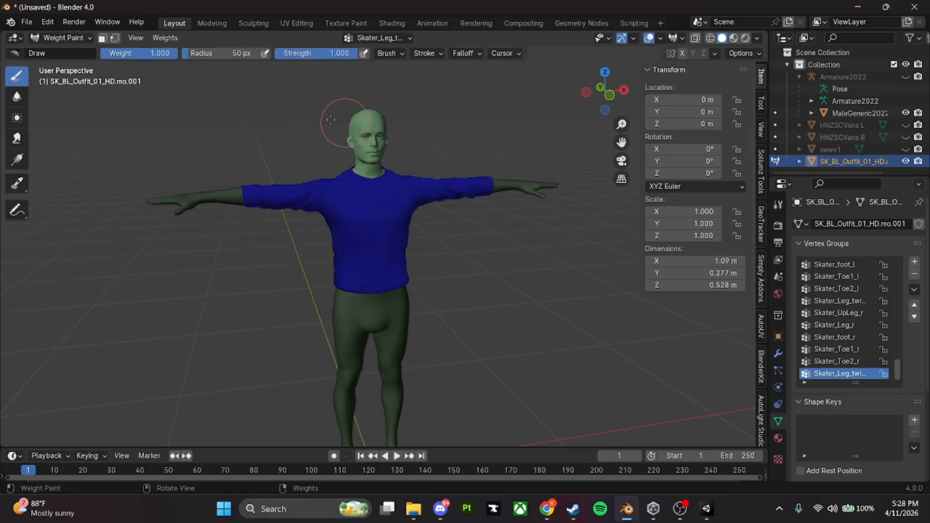
- Examine the tee's weights for the toe, upper leg and foot vertex groups
click(834, 349)
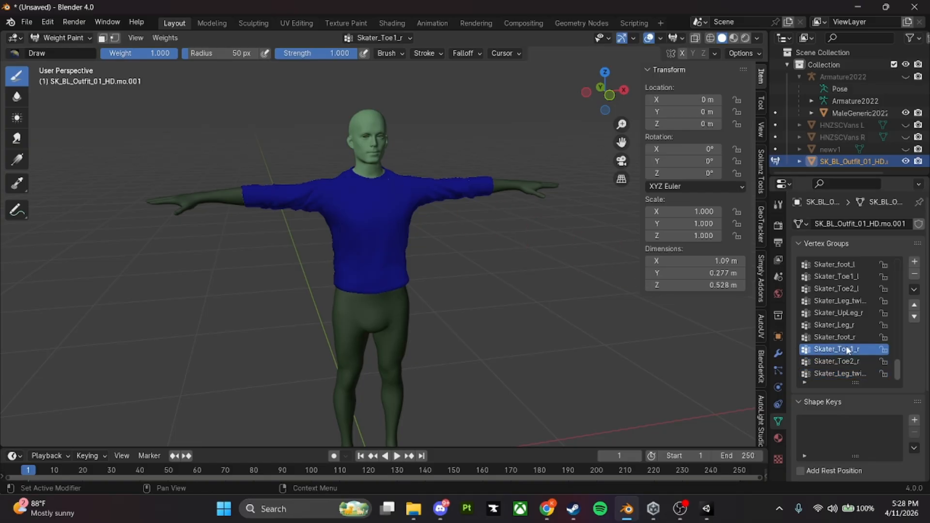
click(848, 313)
click(848, 290)
click(848, 277)
click(848, 266)
scroll(849, 349, up, 15)
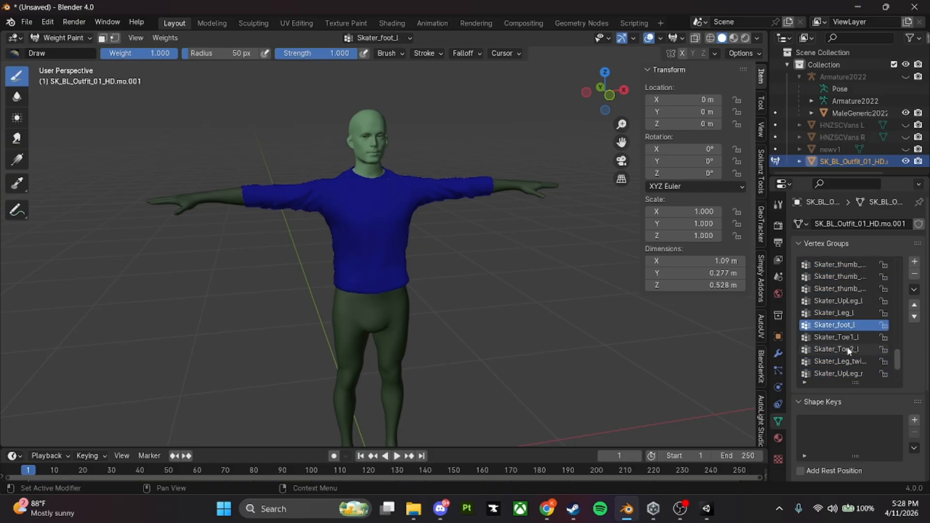
scroll(849, 351, up, 20)
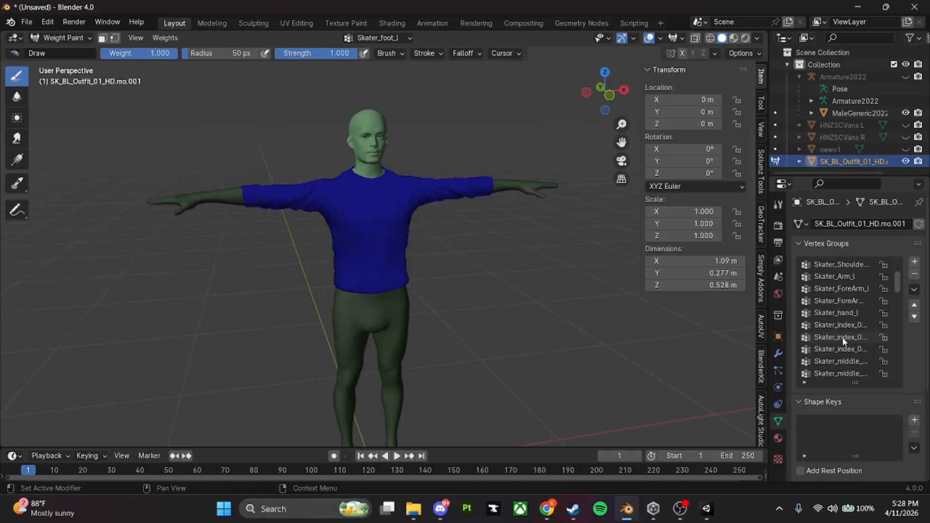
- Compare the tee's weights across the pelvis, spine, neck, head and shoulder vertex groups
click(836, 264)
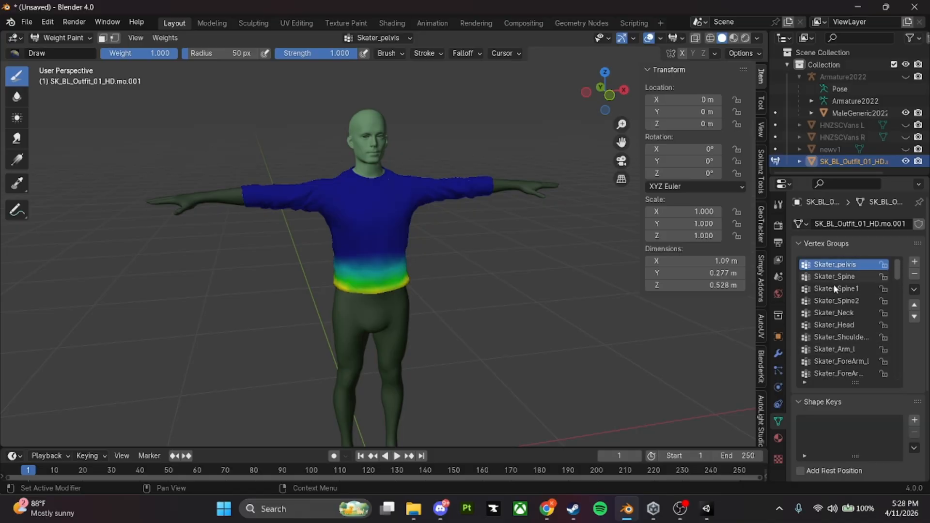
click(835, 276)
click(834, 288)
click(833, 301)
click(832, 313)
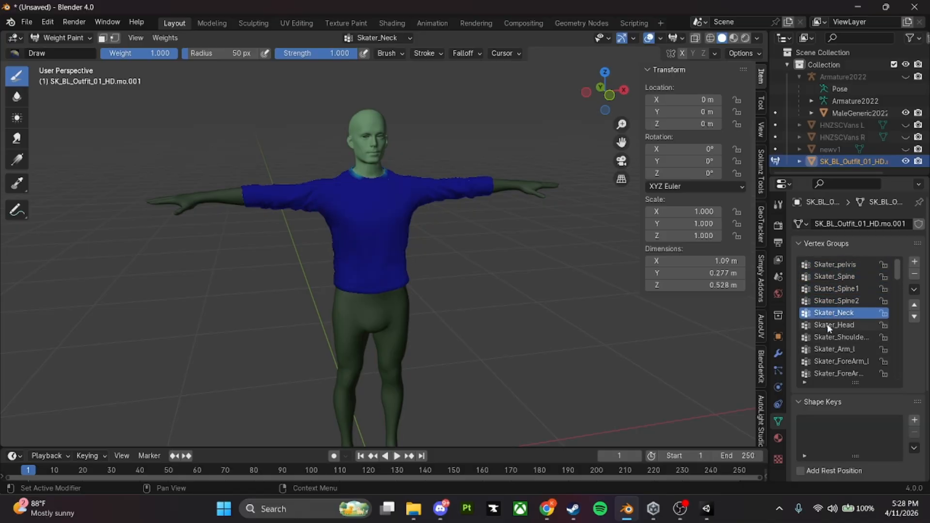
click(830, 325)
click(836, 288)
click(836, 301)
click(834, 325)
click(834, 338)
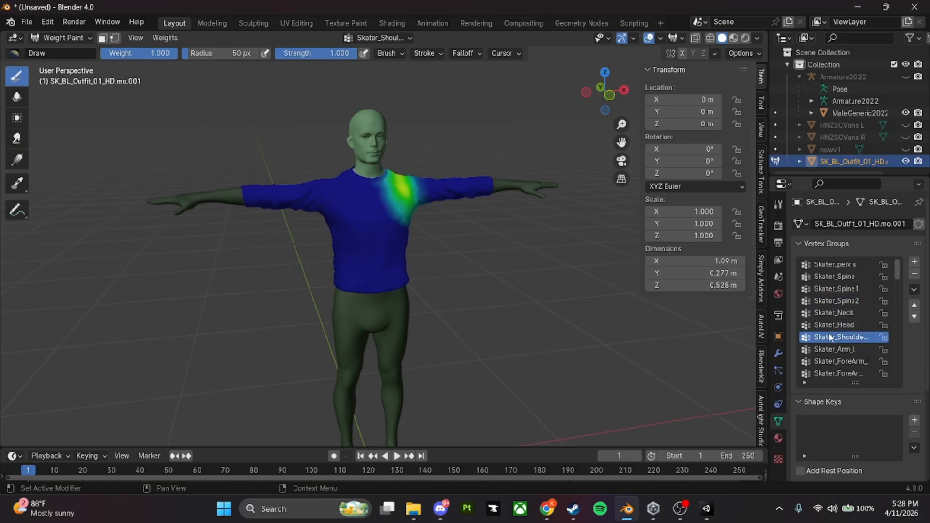
click(840, 325)
click(840, 313)
click(838, 301)
click(838, 289)
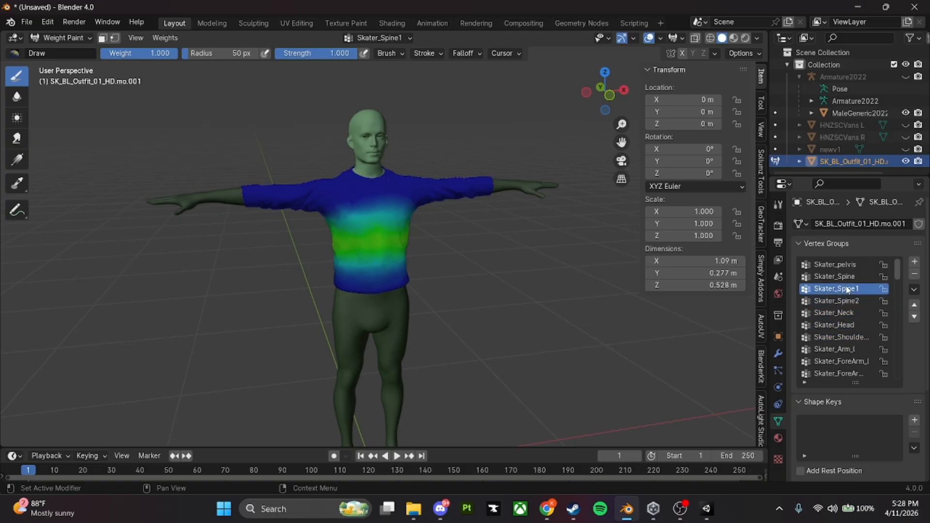
- Examine the tee's Skater_Spine2 weights around the collar and upper torso from the front and back
click(840, 312)
click(838, 301)
shift+middle_drag(467, 248, 503, 340)
scroll(503, 341, up, 5)
scroll(399, 182, up, 1)
shift+middle_drag(399, 182, 305, 53)
middle_drag(380, 194, 424, 257)
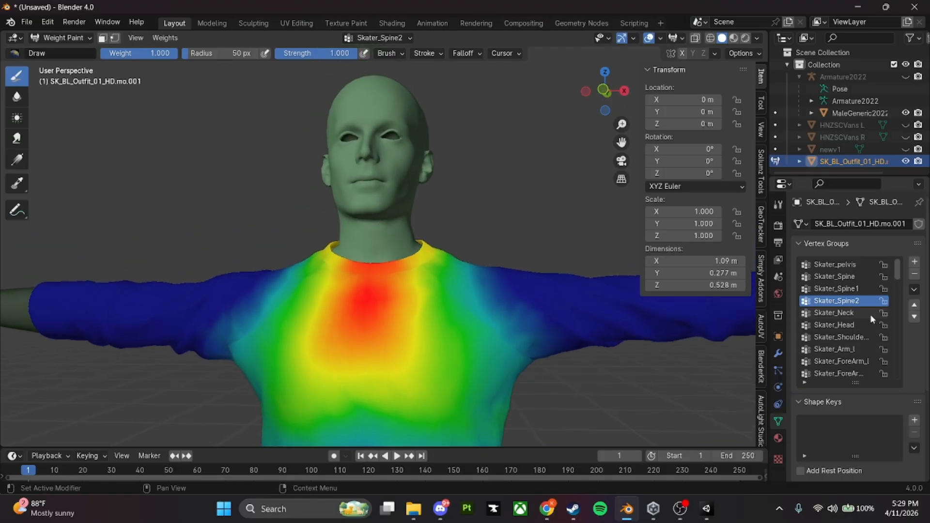
middle_drag(352, 258, 66, 266)
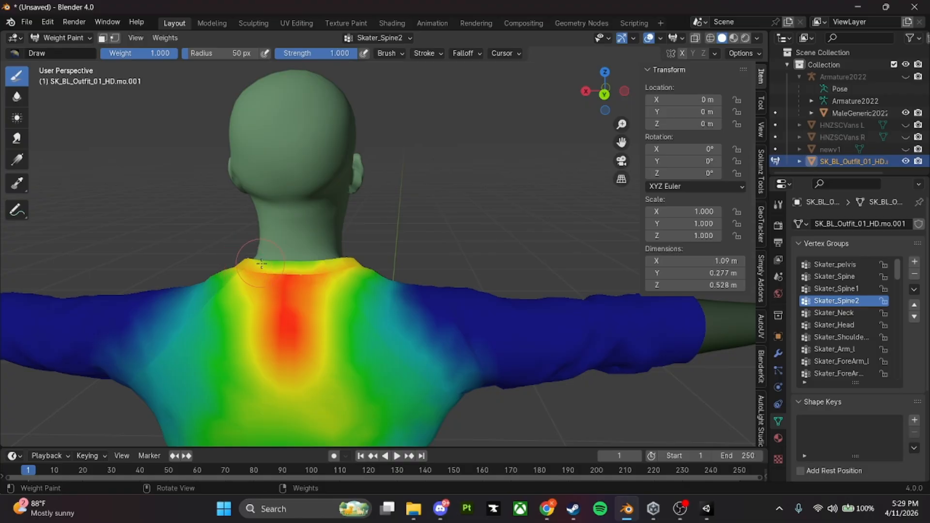
middle_drag(234, 277, 337, 289)
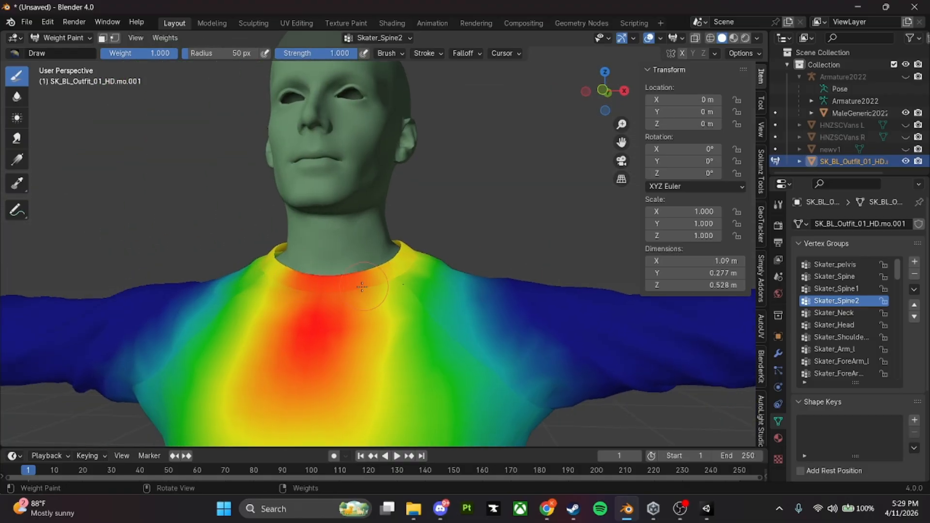
middle_drag(281, 272, 359, 312)
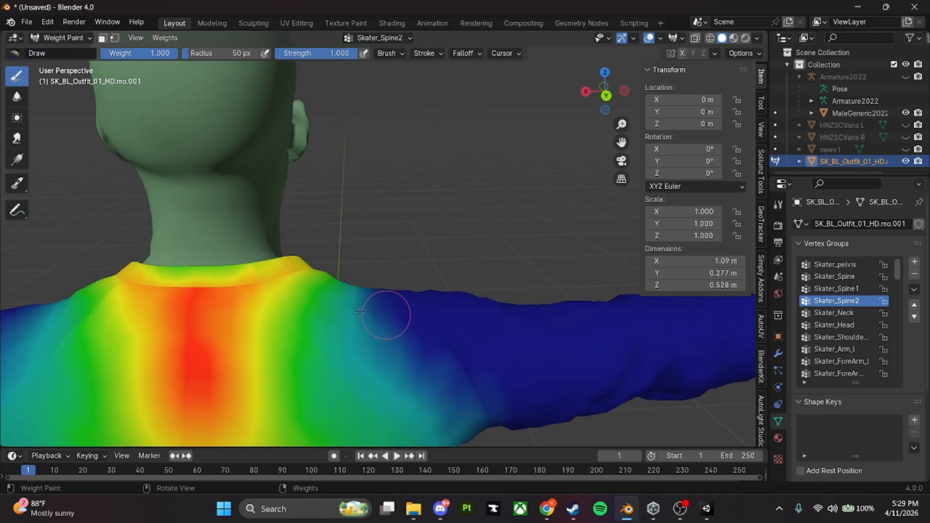
middle_drag(223, 278, 17, 187)
- Examine the tee's Skater_Neck weights around the collar from several angles
click(851, 313)
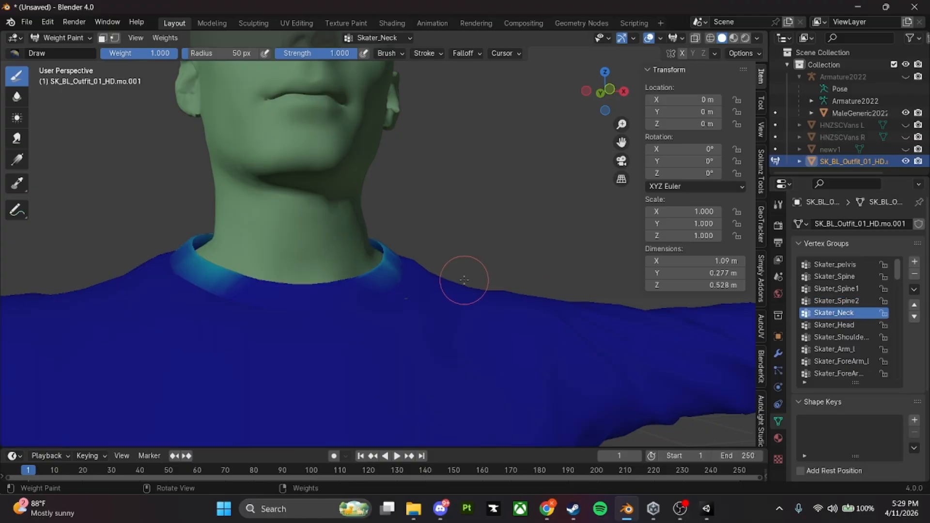
middle_drag(463, 280, 345, 327)
middle_drag(601, 180, 308, 174)
scroll(343, 240, down, 3)
mouse_move(343, 239)
shift+middle_down()
mouse_move(309, 175)
mouse_move(335, 176)
shift+middle_up()
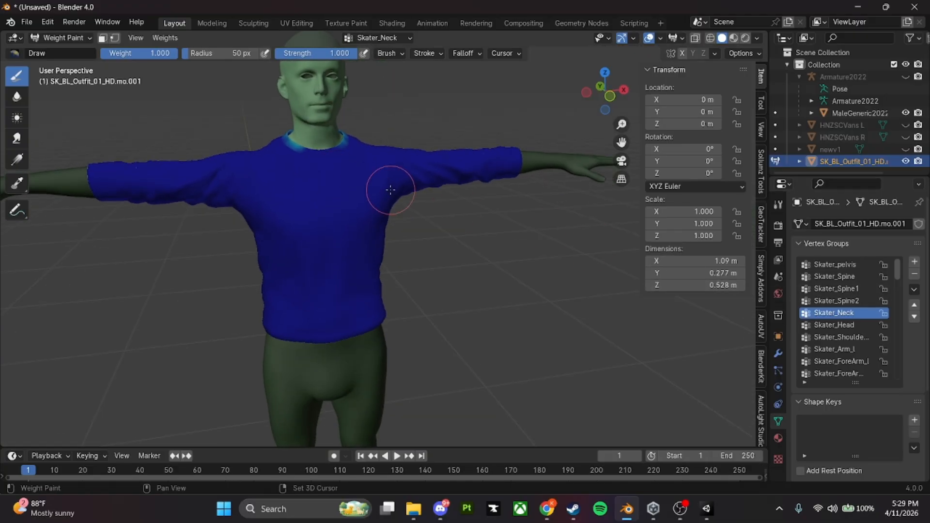
- Try a linear weight gradient across the tee's collar and undo it
middle_drag(388, 187, 431, 285)
click(19, 159)
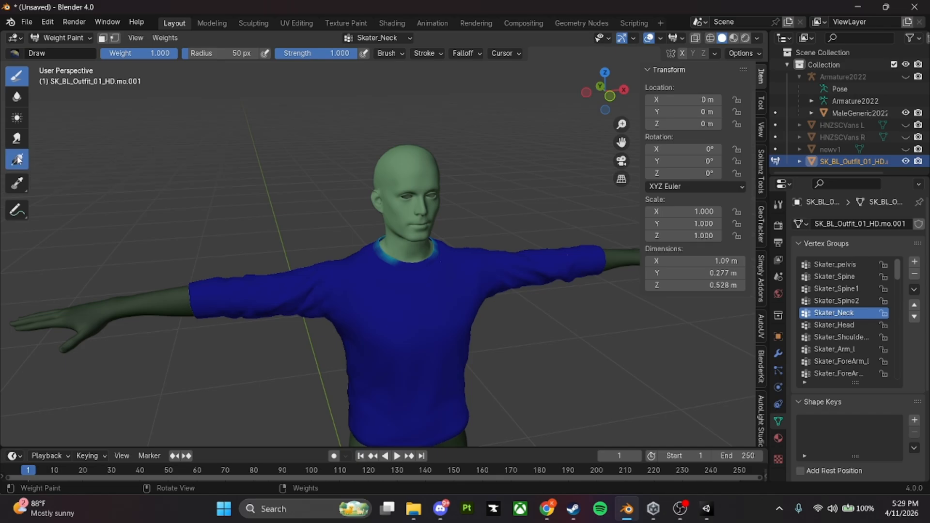
middle_drag(290, 223, 421, 248)
drag(379, 227, 384, 276)
key(ctrl+z)
middle_drag(368, 247, 504, 313)
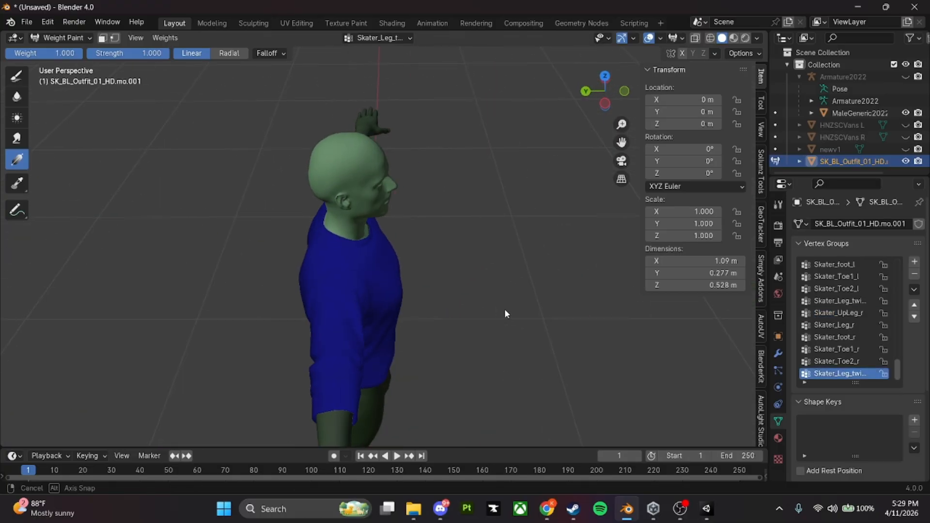
middle_drag(482, 266, 374, 283)
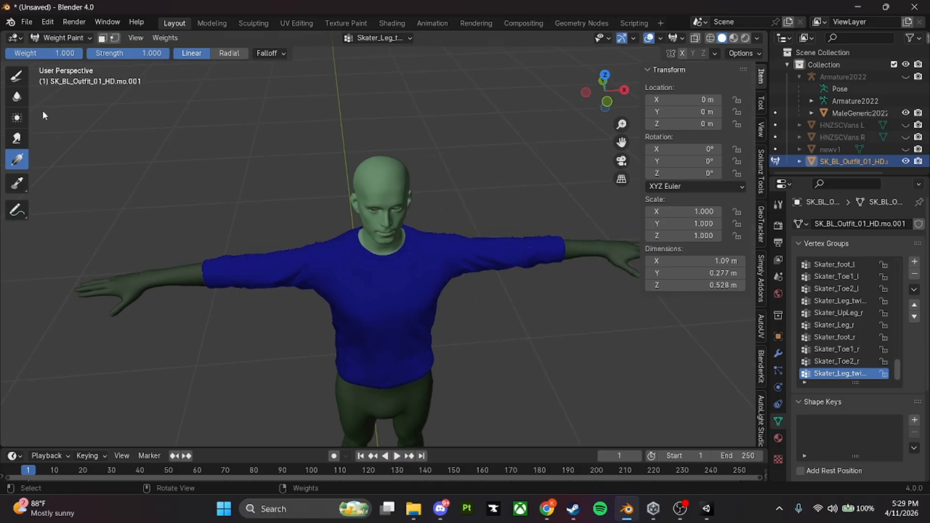
- Return to Object Mode, unhide the newv1 pants and hide the SK_BL_Outfit_01_HD tee
click(62, 37)
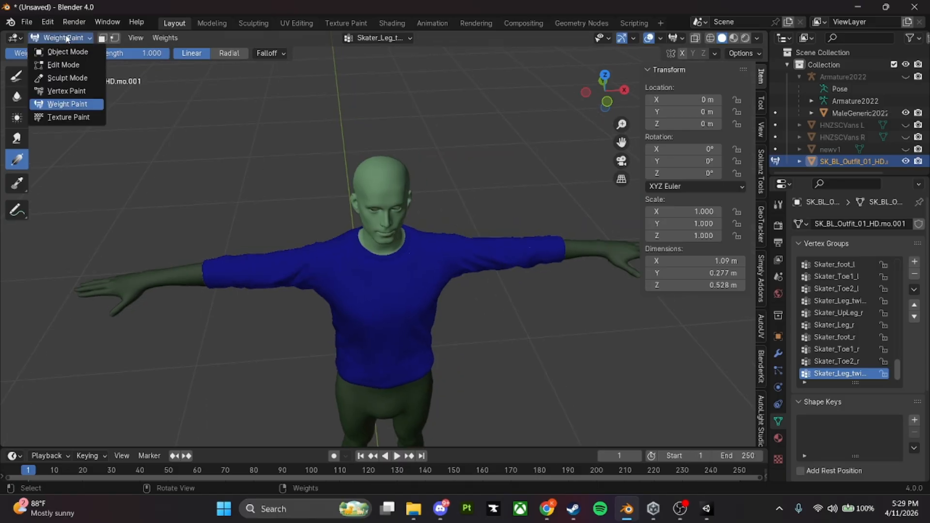
click(63, 50)
mouse_move(378, 218)
middle_down()
mouse_move(387, 211)
mouse_move(391, 281)
mouse_move(388, 224)
middle_up()
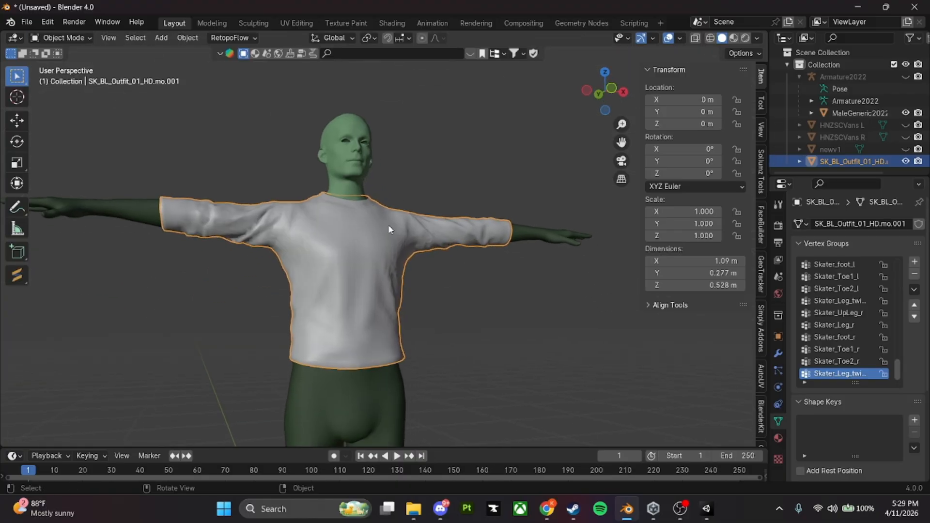
click(906, 149)
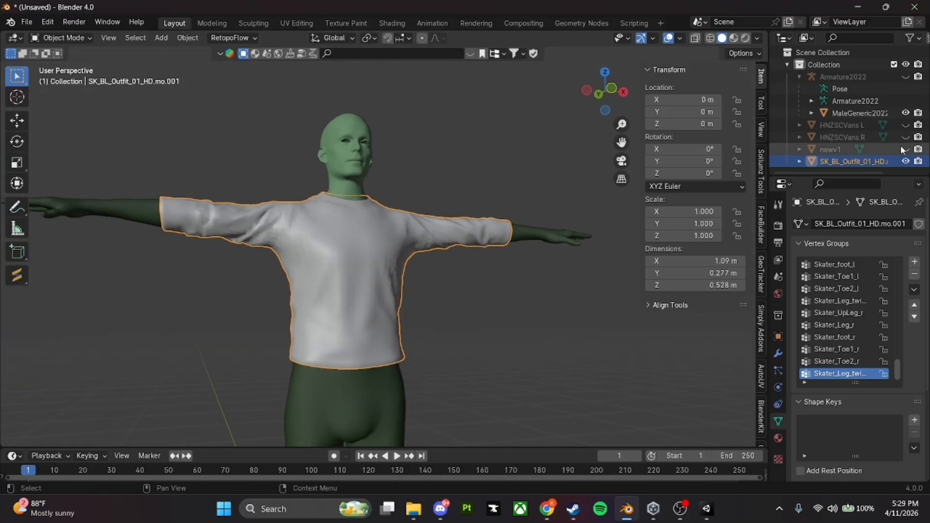
click(905, 161)
shift+middle_drag(457, 252, 496, 39)
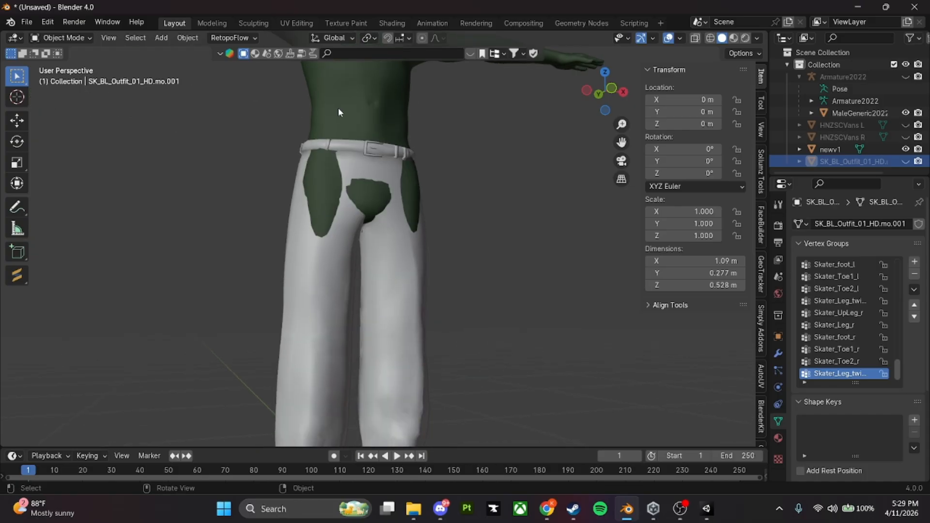
- Select the MaleGeneric2022 body and the newv1 pants, with the pants active, and switch to Weight Paint mode
click(338, 107)
shift+middle_drag(467, 146, 415, 213)
scroll(486, 207, down, 4)
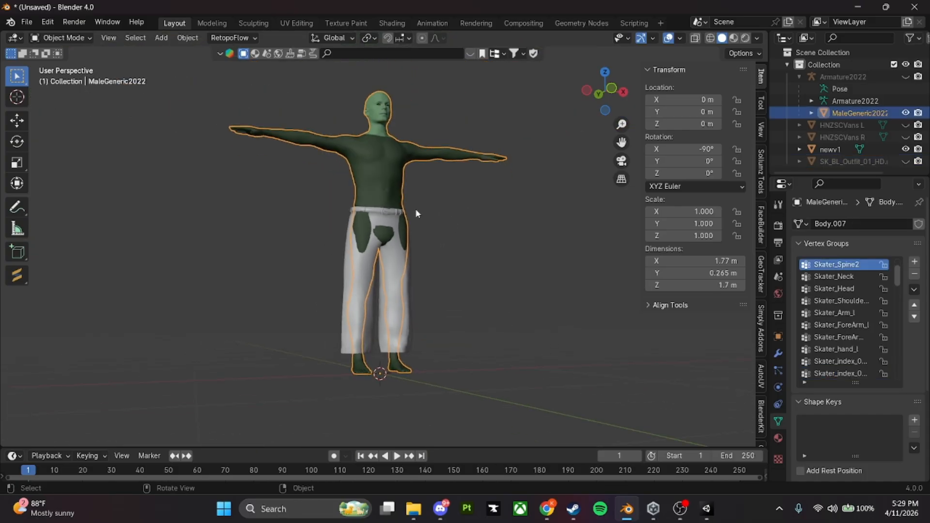
shift+click(388, 222)
click(74, 22)
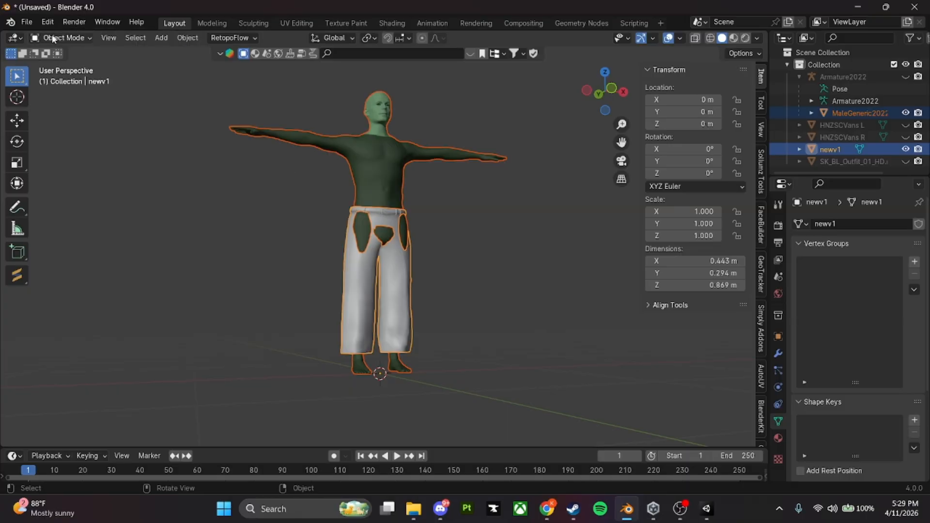
click(57, 38)
click(63, 104)
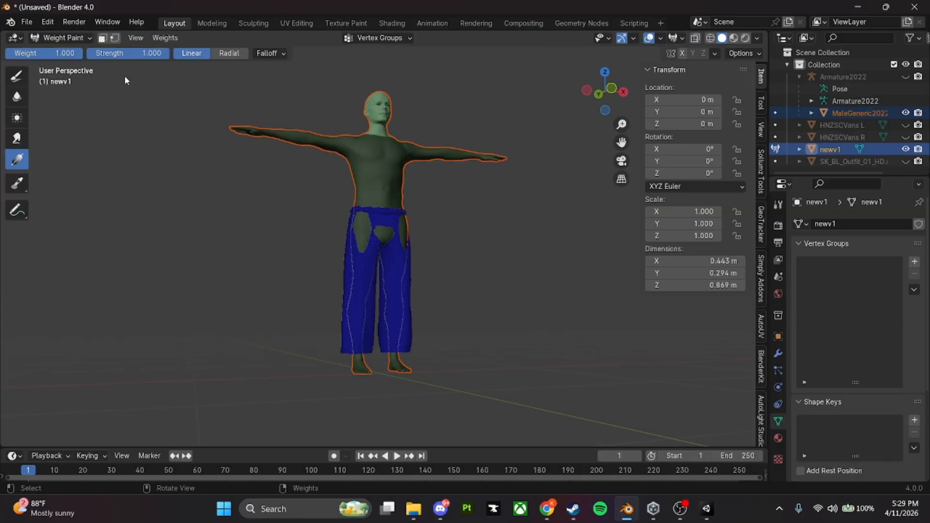
- Transfer the body's vertex group weights to the newv1 pants and open the source layers selection choices
click(164, 38)
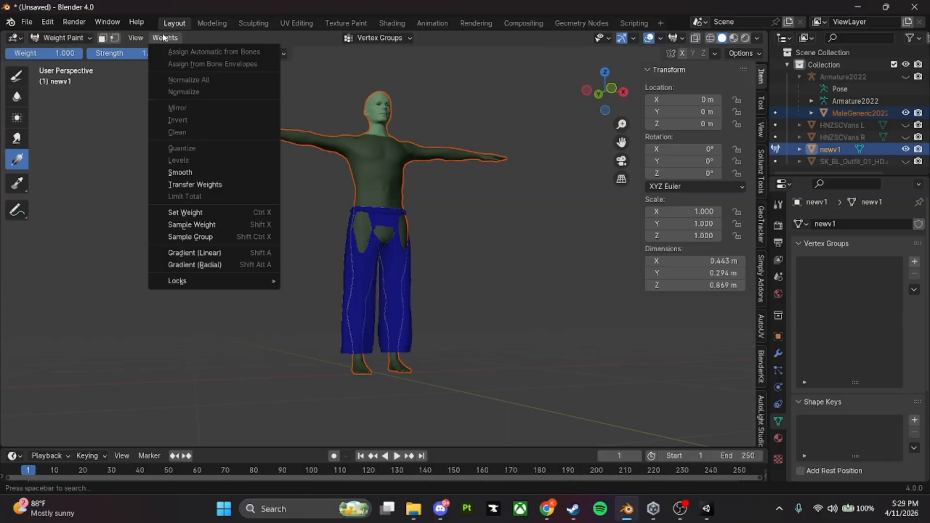
click(190, 184)
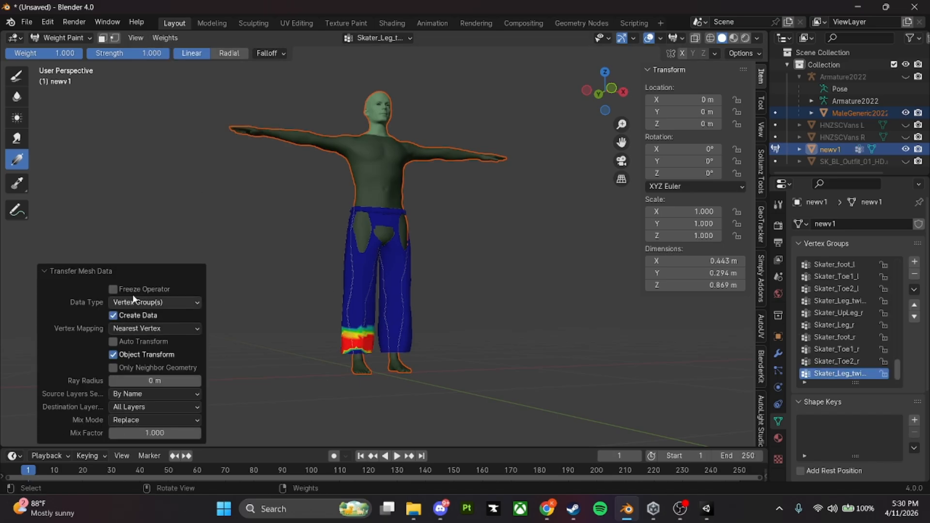
click(123, 394)
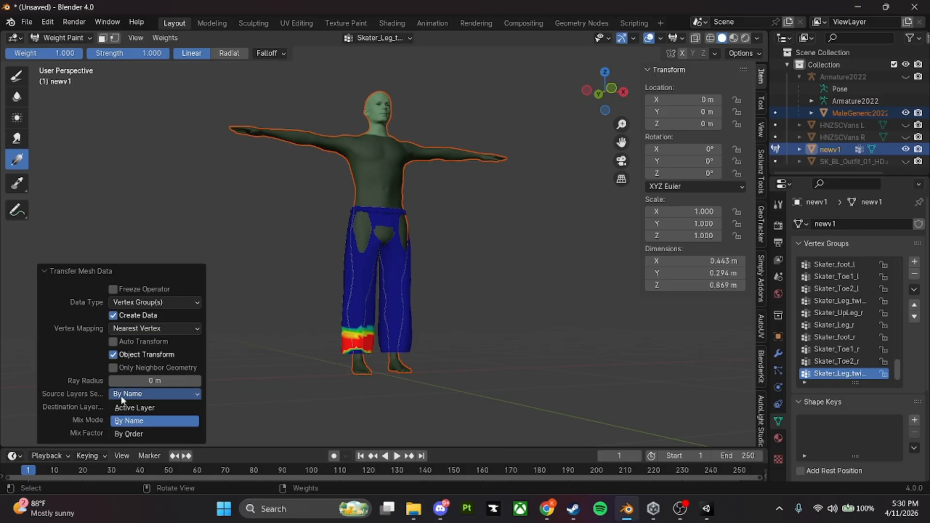
- Set the weight transfer's source layers selection to Active Layer and back to By Name, then collapse the transfer settings
click(150, 407)
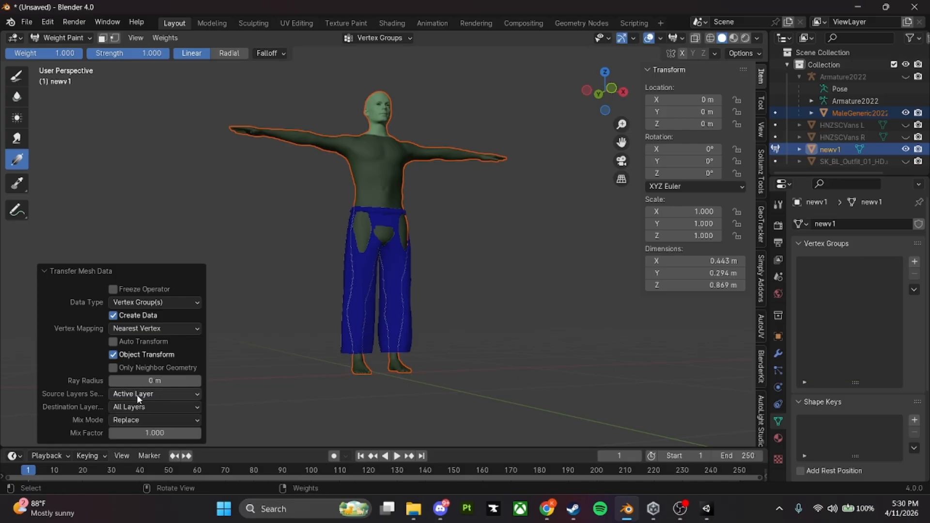
click(136, 395)
click(127, 420)
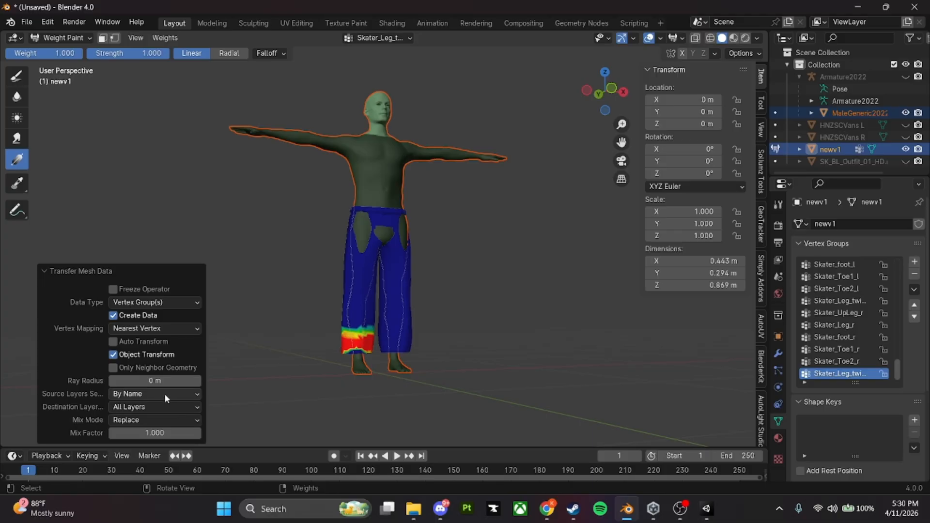
click(53, 270)
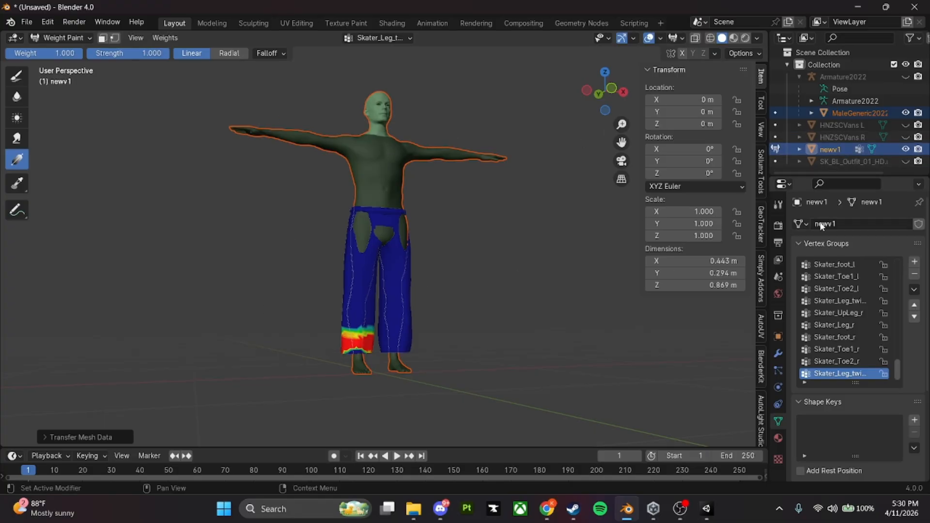
- Inspect the trousers' weights for vertex groups Skater_Toe2_r, Skater_foot_r, Skater_UpLeg_r and Skater_Toe2_l
middle_drag(421, 229, 436, 242)
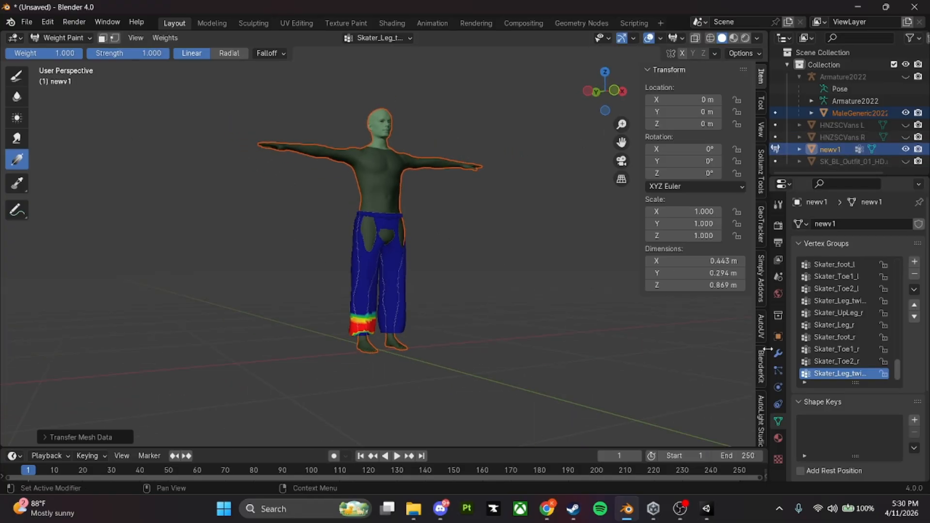
scroll(386, 260, up, 4)
click(833, 361)
click(838, 337)
click(844, 312)
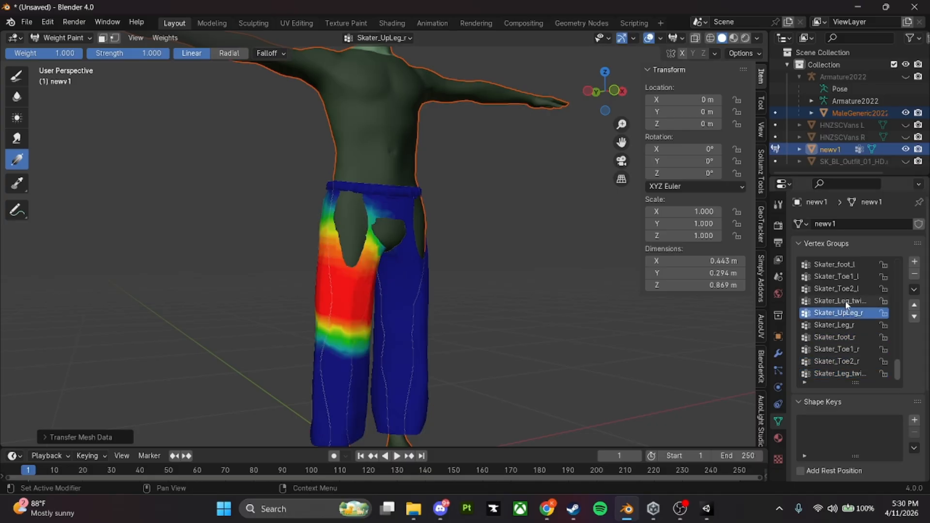
click(846, 288)
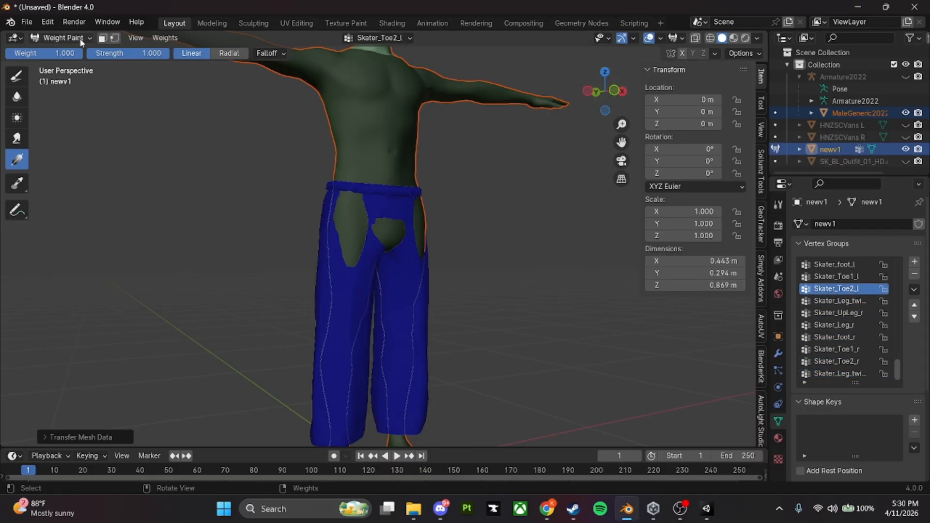
- Return to Object Mode and clear the selection of the body and trousers
click(61, 38)
click(75, 50)
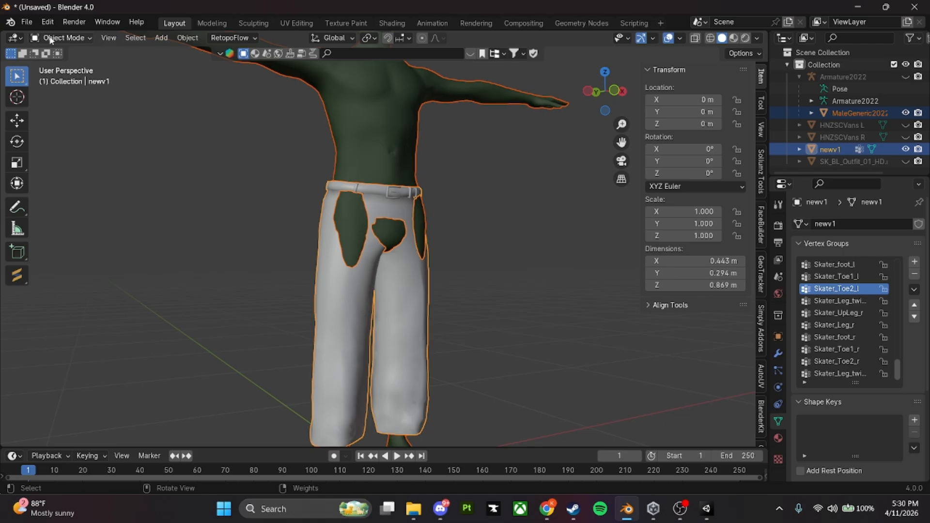
click(373, 128)
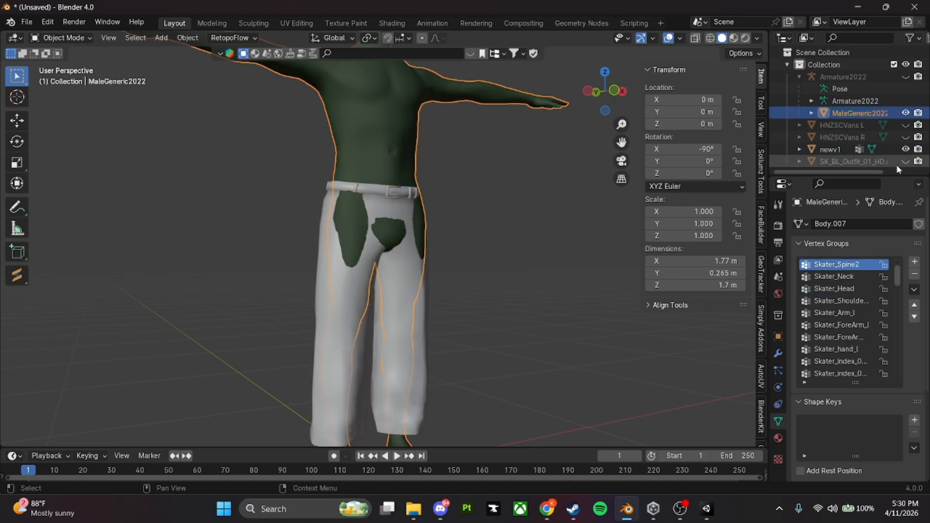
click(601, 227)
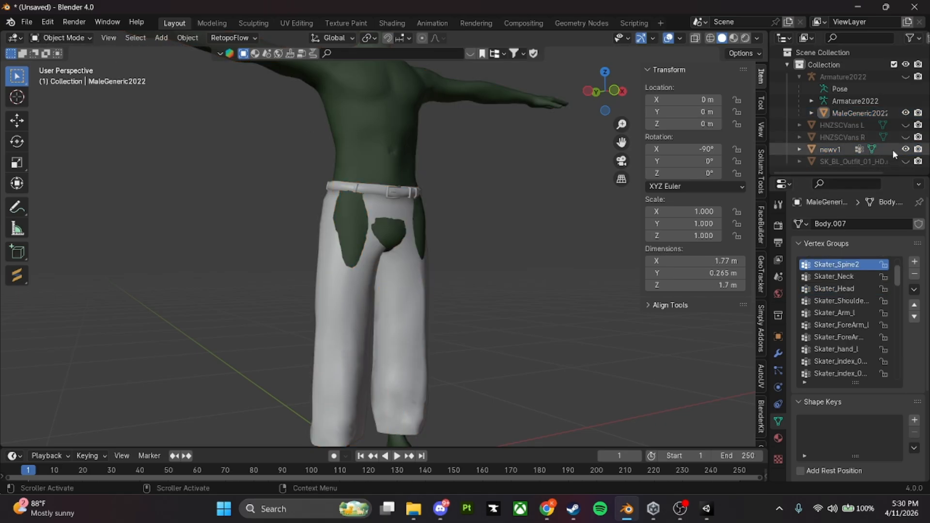
- Hide the newv1 trousers and show the HNZSCVans R and HNZSCVans L shoes
click(905, 149)
click(906, 137)
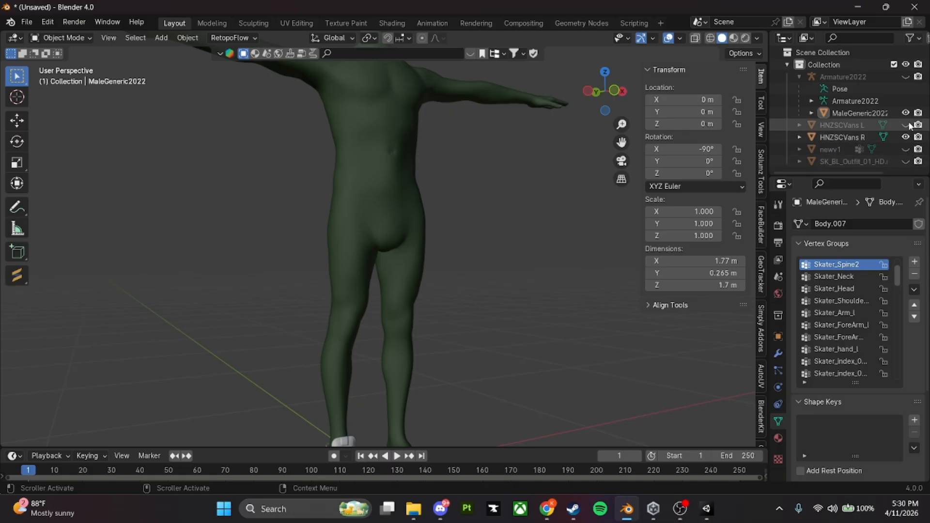
click(905, 125)
- Join the HNZSCVans R shoe into HNZSCVans L so both shoes form one object
shift+middle_drag(415, 284, 446, 150)
scroll(407, 209, up, 7)
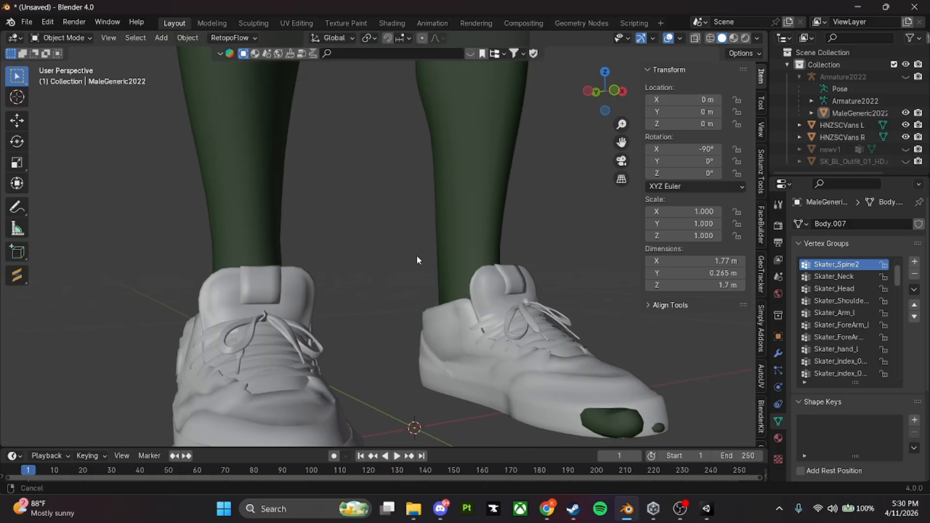
shift+middle_drag(417, 257, 413, 208)
middle_drag(413, 208, 388, 254)
scroll(402, 261, down, 4)
click(422, 279)
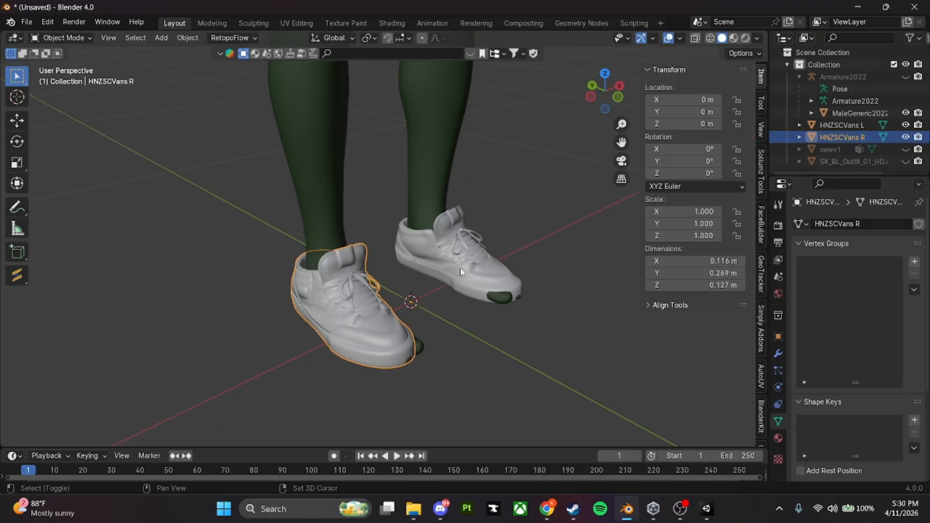
shift+click(460, 268)
right_click(450, 265)
click(408, 291)
- Select the MaleGeneric2022 body and add the joined shoes to the selection as the active object
middle_drag(410, 295, 365, 299)
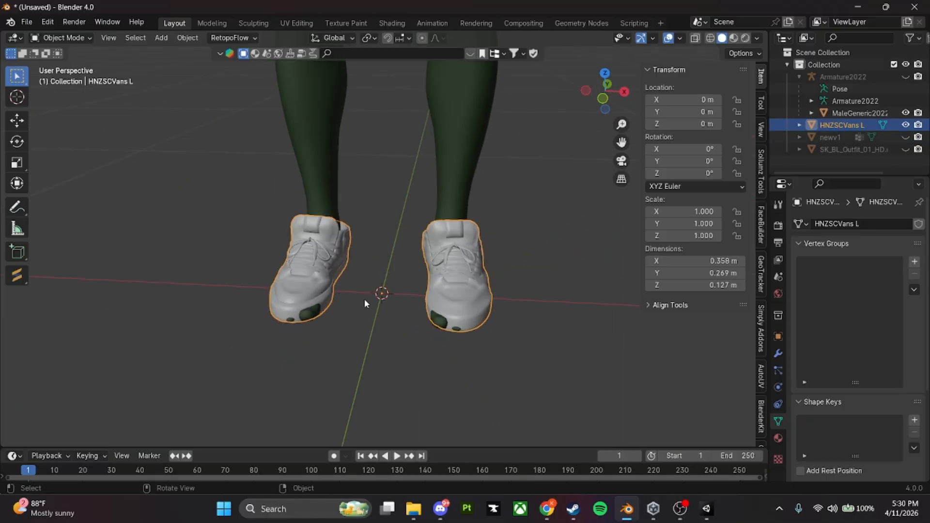
shift+middle_drag(392, 247, 429, 323)
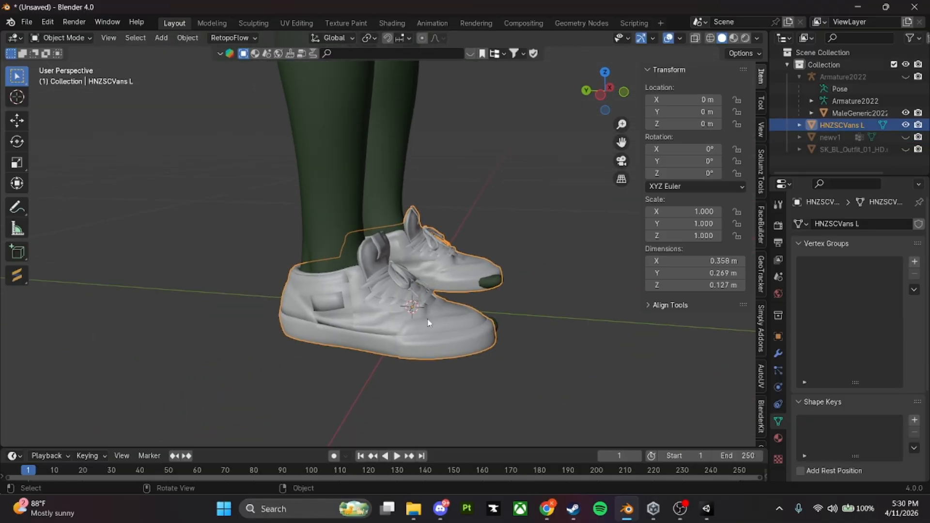
middle_drag(473, 298, 417, 296)
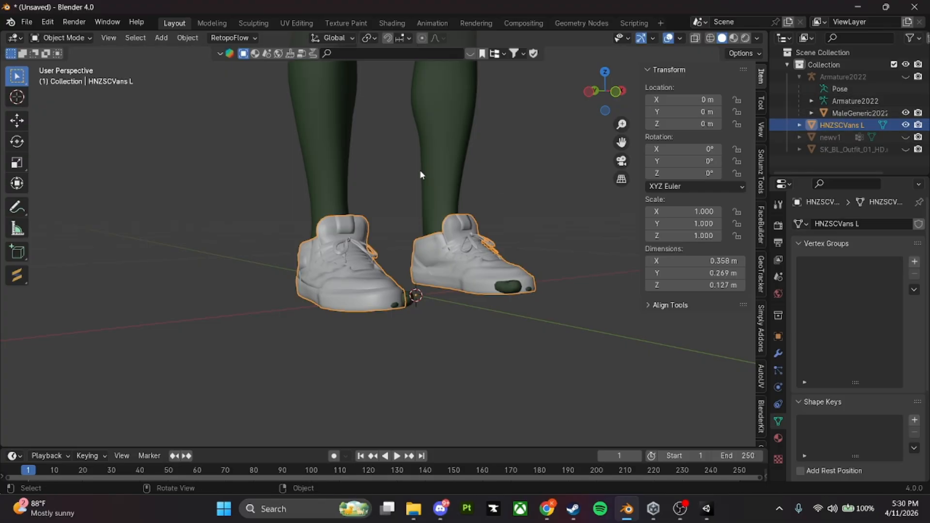
middle_drag(419, 170, 386, 276)
scroll(405, 230, up, 3)
click(270, 153)
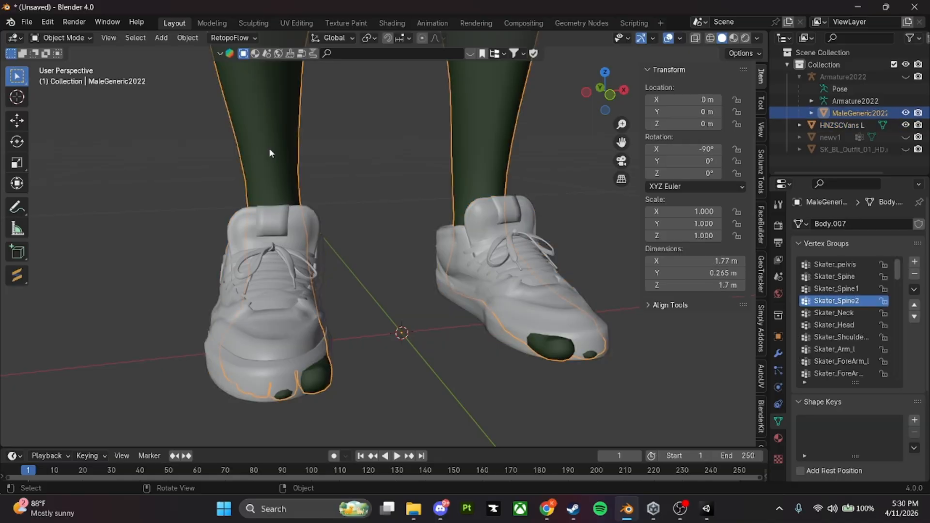
shift+click(282, 292)
- Switch the shoes to Weight Paint mode and transfer the body's weights onto them
click(57, 37)
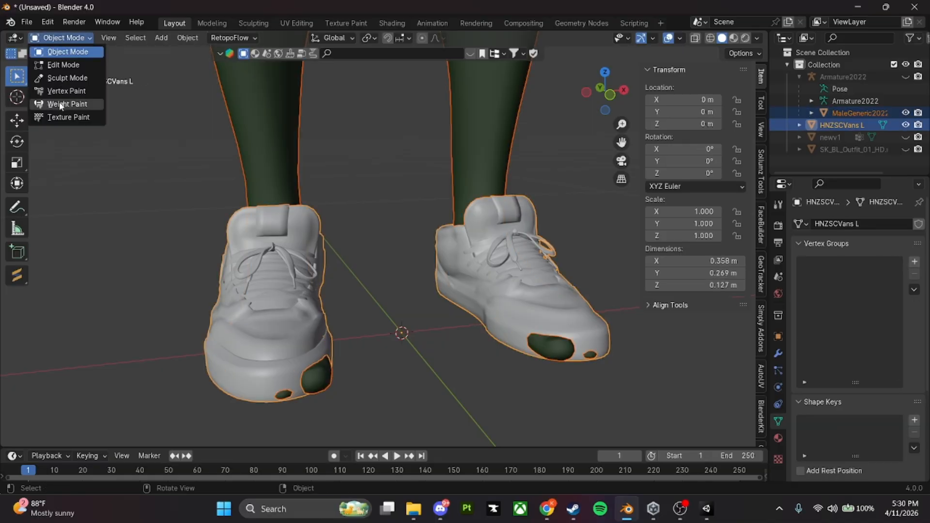
click(59, 101)
click(164, 37)
click(188, 184)
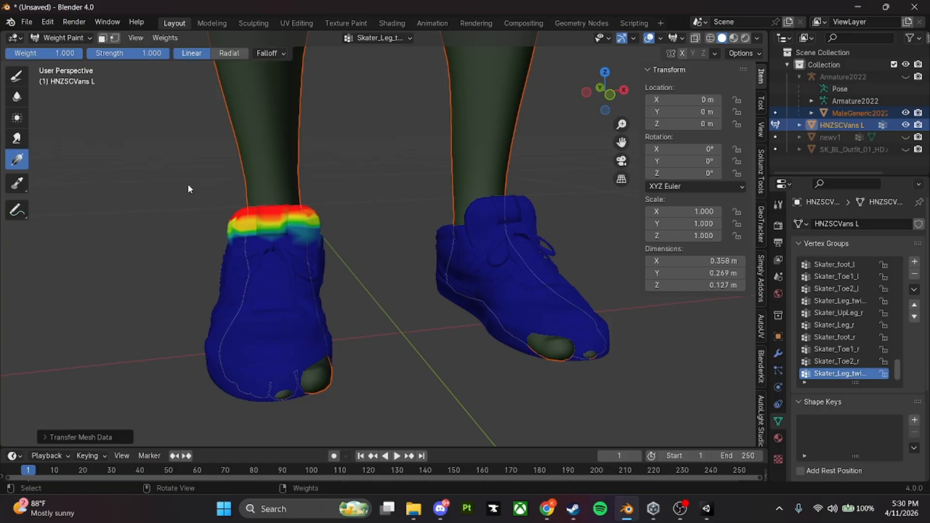
- Examine the shoes' transferred weights for Skater_Toe2_r, Skater_Toe1_r, Skater_foot_r and the right leg twist vertex group
middle_drag(365, 304, 489, 304)
click(856, 360)
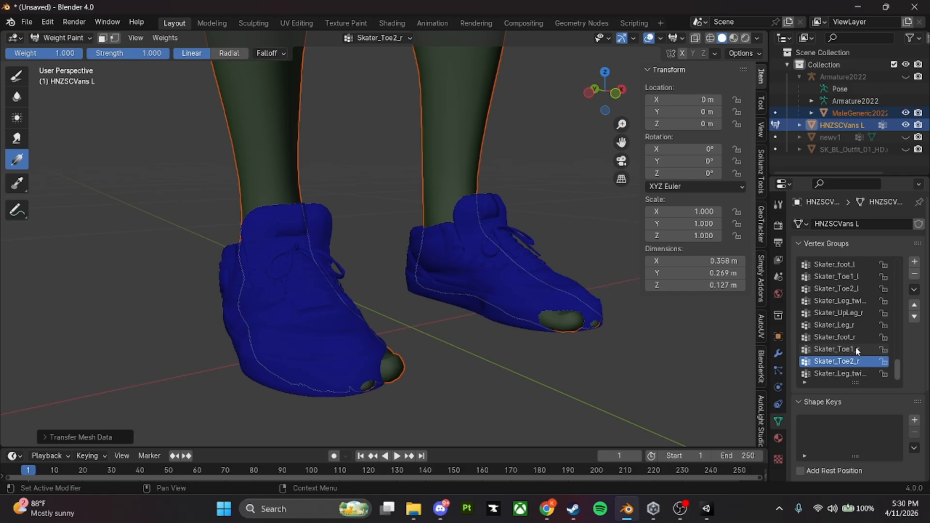
click(855, 347)
click(857, 335)
middle_drag(629, 333, 437, 326)
scroll(347, 299, up, 1)
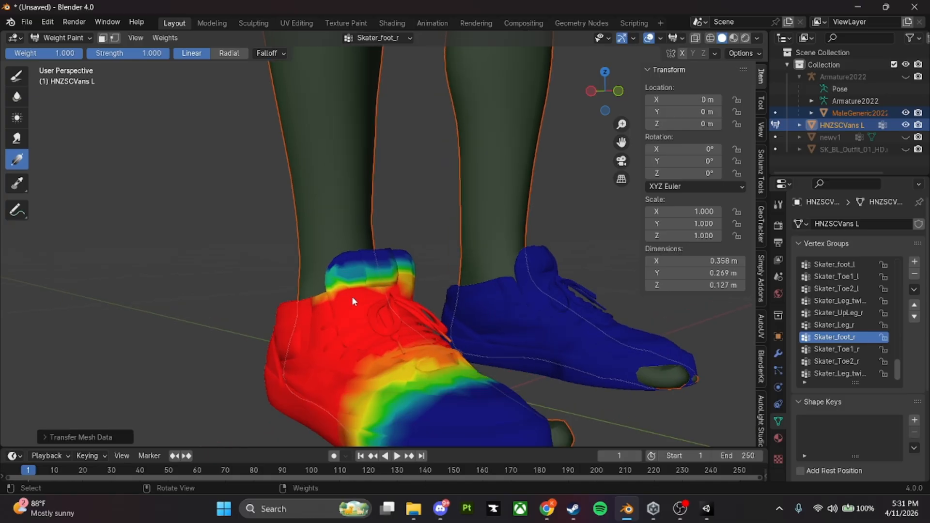
shift+scroll(603, 362, down, 2)
click(861, 373)
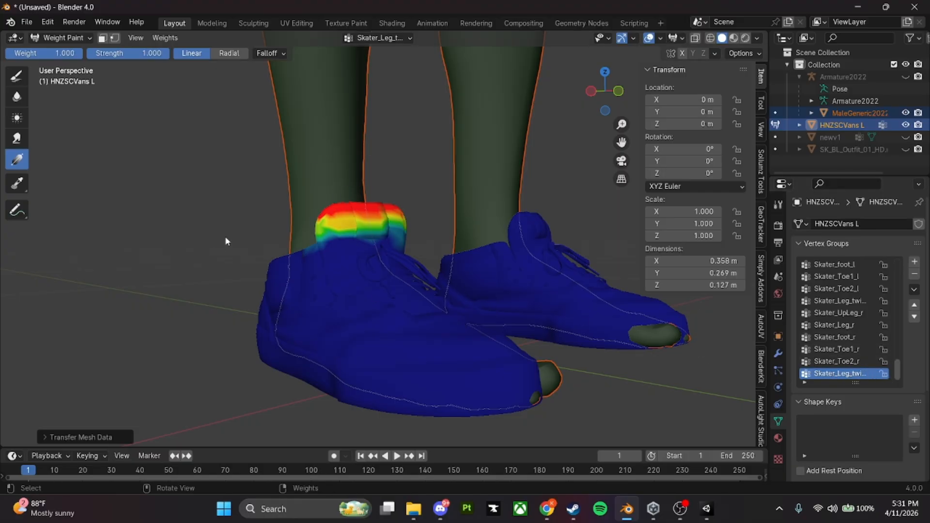
middle_drag(373, 270, 351, 262)
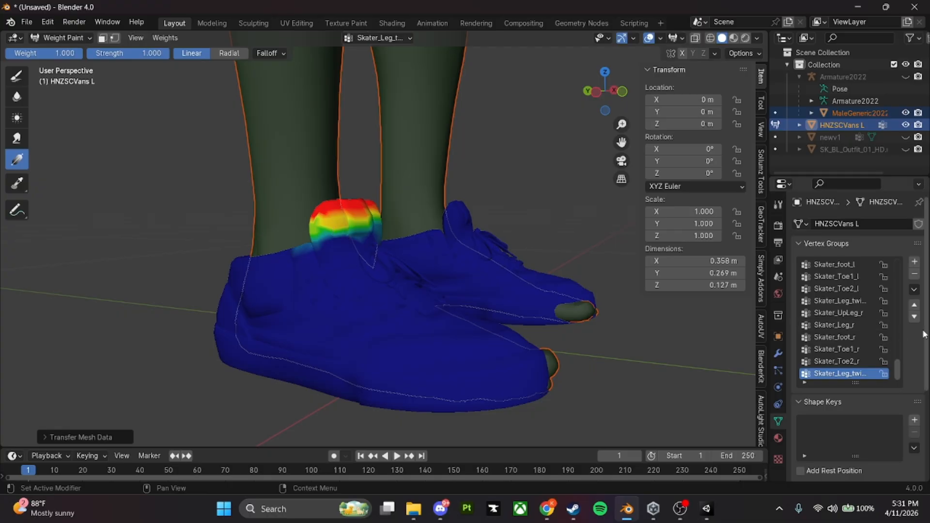
- Apply a linear weight gradient at weight 1.000 to Skater_foot_r down the right shoe's tongue in front view
click(844, 339)
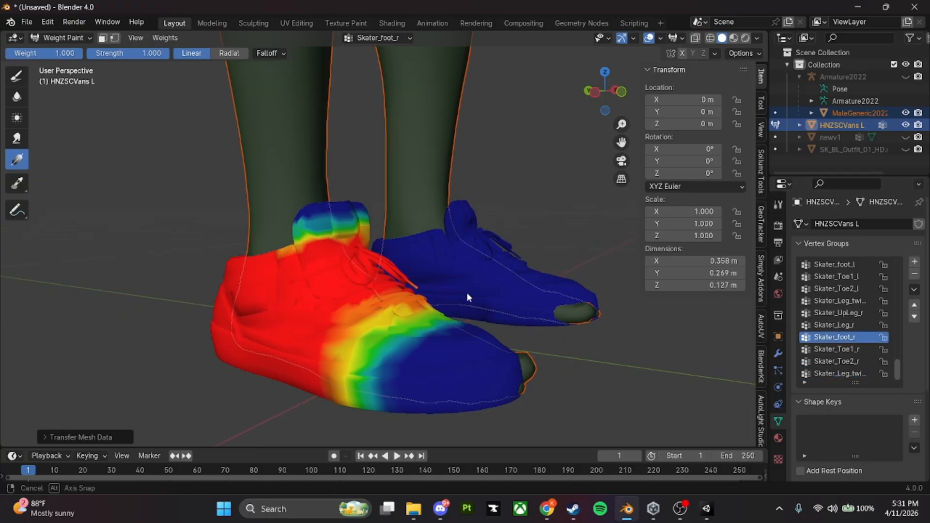
middle_drag(466, 292, 458, 324)
scroll(459, 325, up, 4)
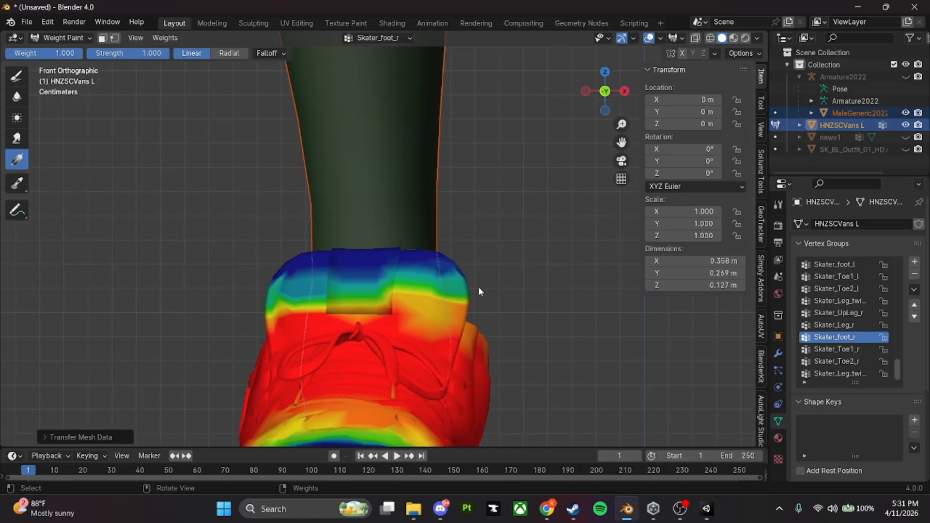
middle_drag(437, 268, 246, 194)
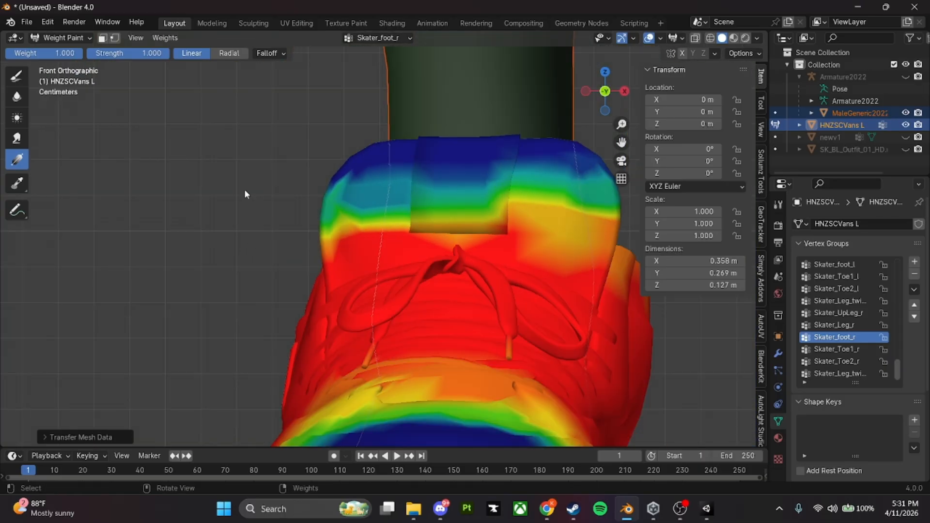
drag(467, 140, 473, 303)
- Set the gradient weight to 0.000 and clear the Skater_foot_r weights from the left shoe with linear gradients
middle_drag(473, 303, 370, 237)
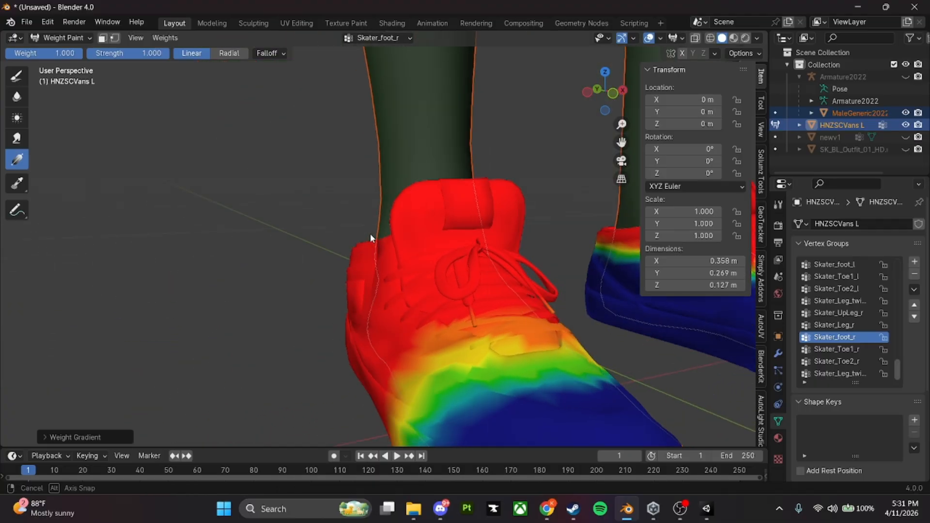
middle_drag(438, 178, 381, 238)
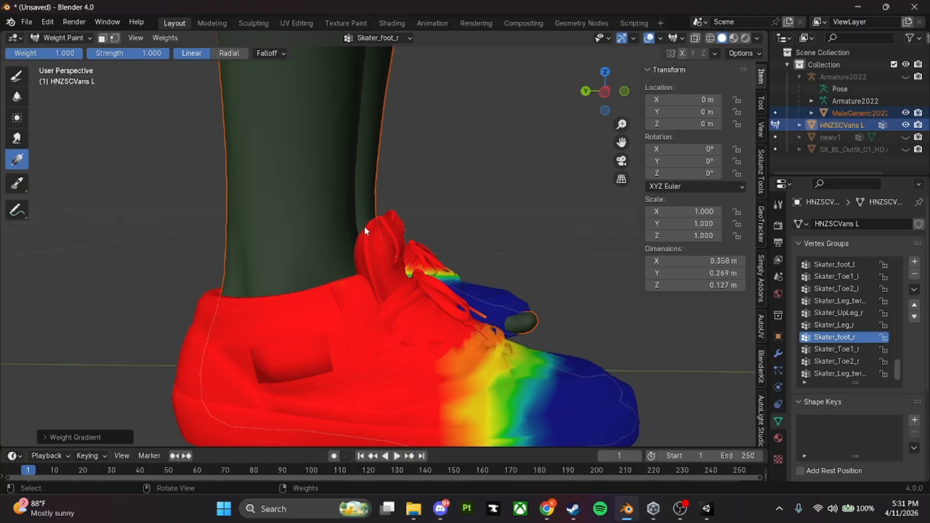
middle_drag(449, 283, 311, 240)
scroll(320, 300, up, 3)
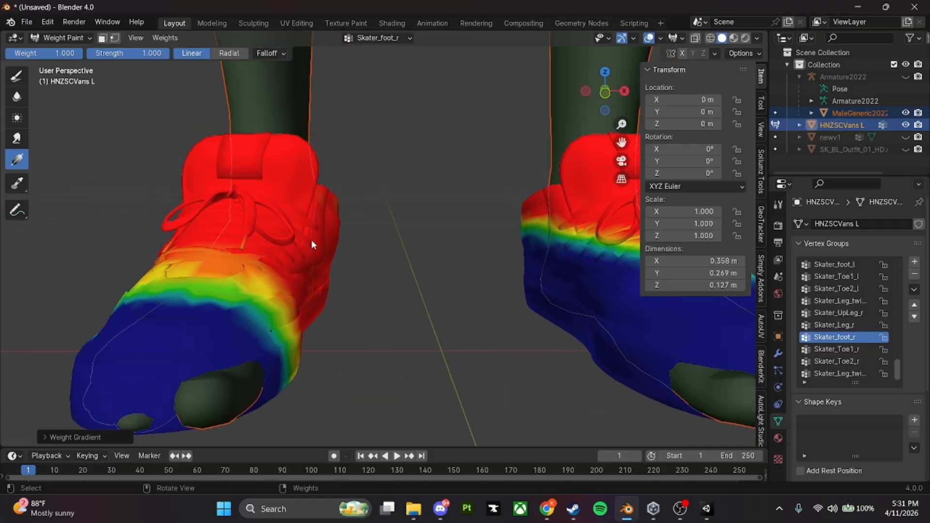
middle_drag(589, 301, 408, 283)
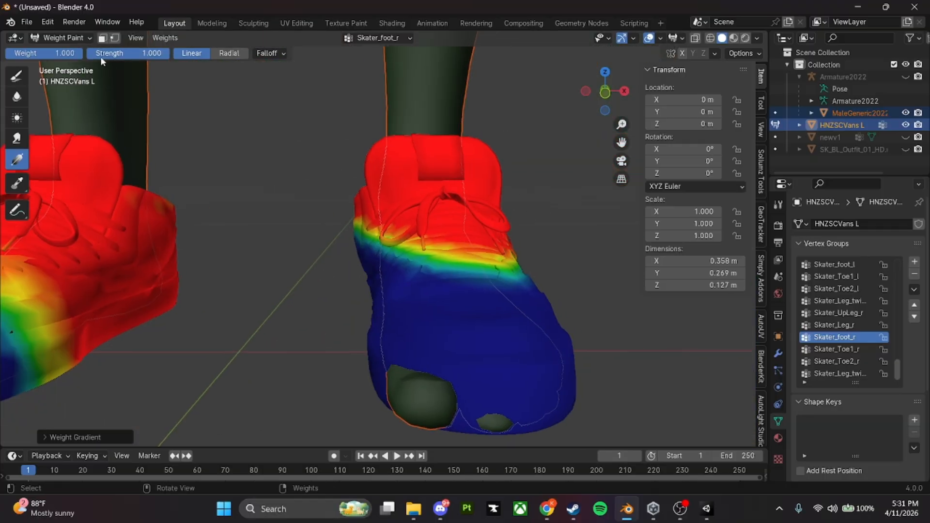
drag(65, 56, 4, 57)
shift+middle_drag(233, 241, 332, 280)
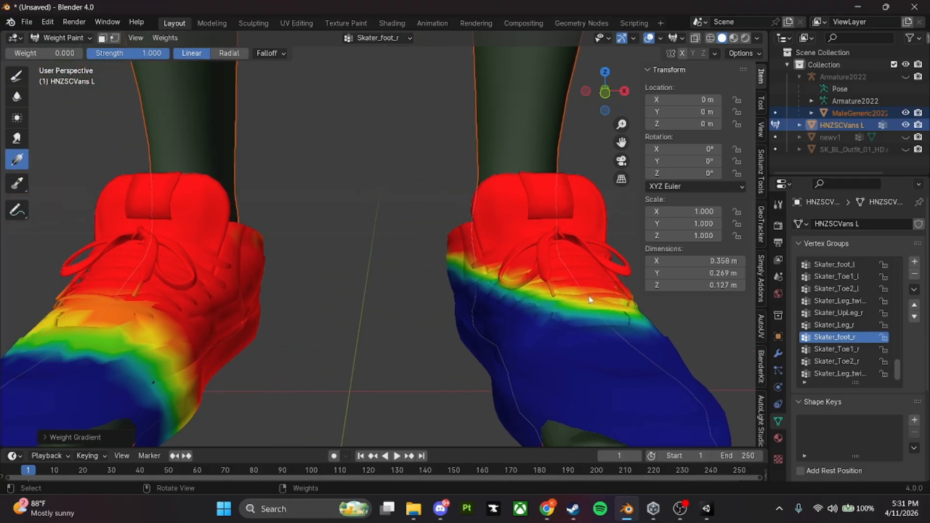
drag(577, 255, 493, 255)
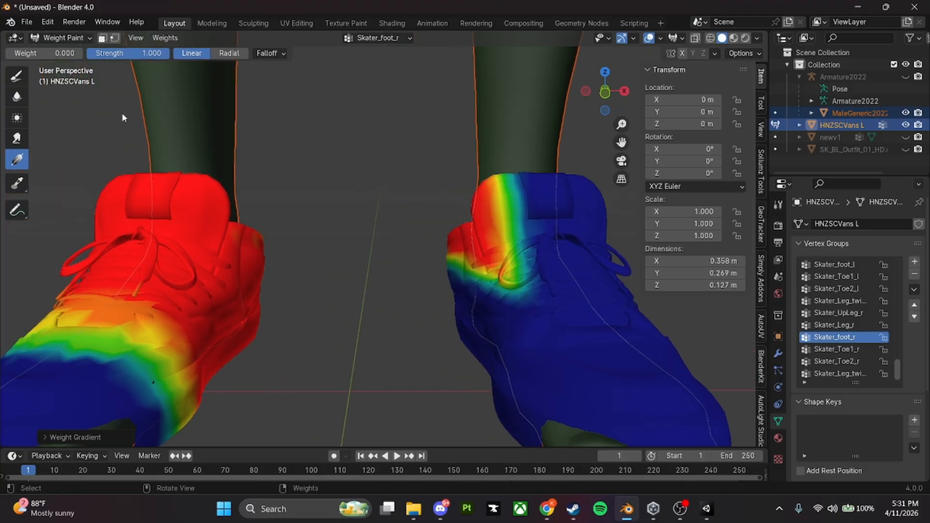
mouse_move(546, 243)
mouse_down()
mouse_move(434, 226)
mouse_move(391, 243)
mouse_up()
drag(457, 252, 396, 253)
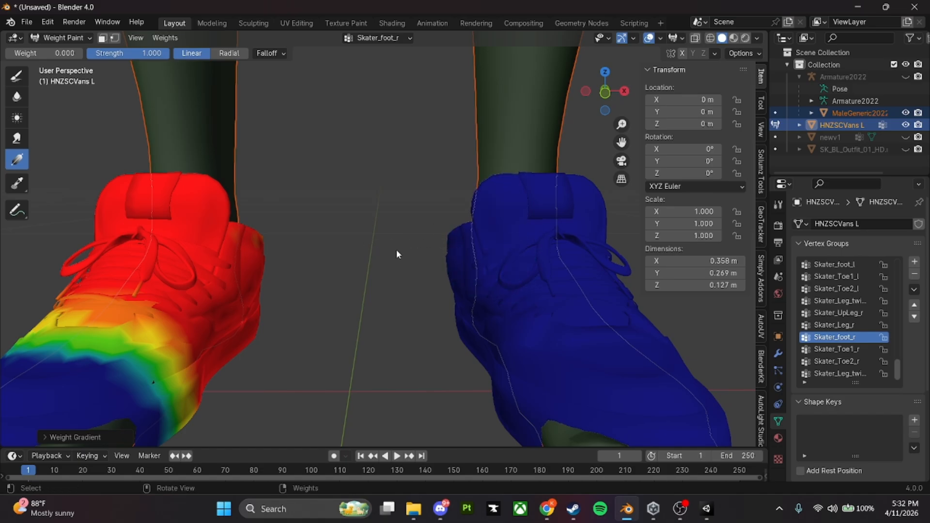
- Paint Skater_foot_r at weight 1.000 around the right shoe's ankle opening with the Draw brush
mouse_move(536, 249)
middle_down()
mouse_move(405, 269)
mouse_move(350, 296)
mouse_move(369, 278)
mouse_move(505, 361)
mouse_move(379, 288)
mouse_move(561, 367)
mouse_move(451, 311)
mouse_move(191, 143)
middle_up()
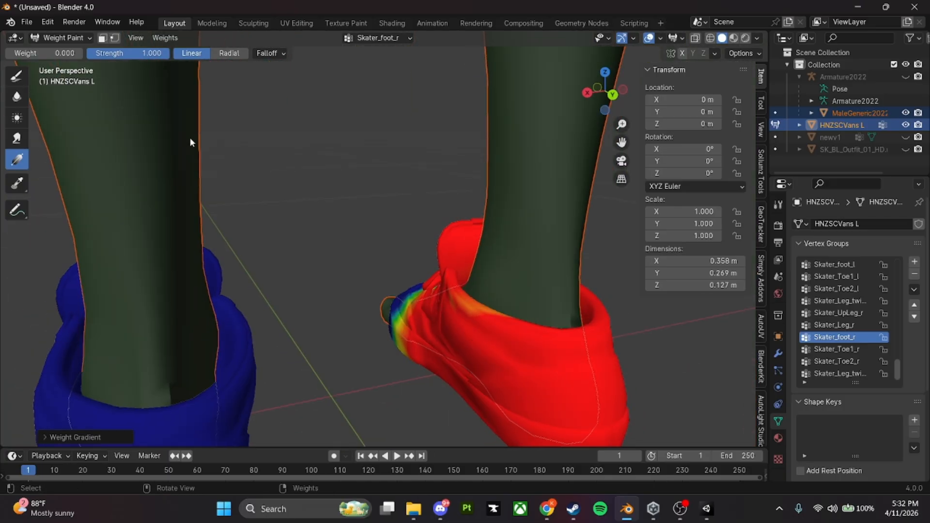
click(25, 77)
mouse_move(456, 321)
mouse_down()
mouse_move(467, 313)
mouse_move(496, 322)
mouse_up()
key(ctrl+z)
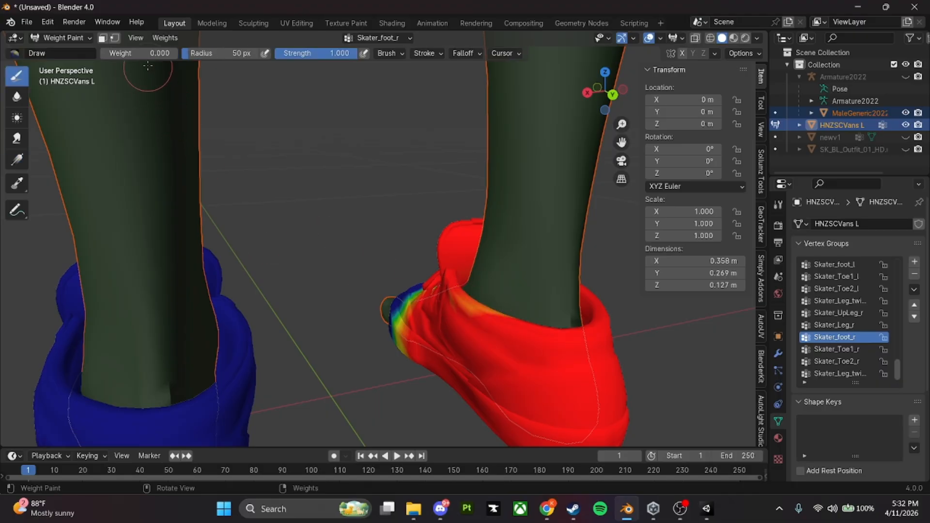
drag(147, 54, 225, 53)
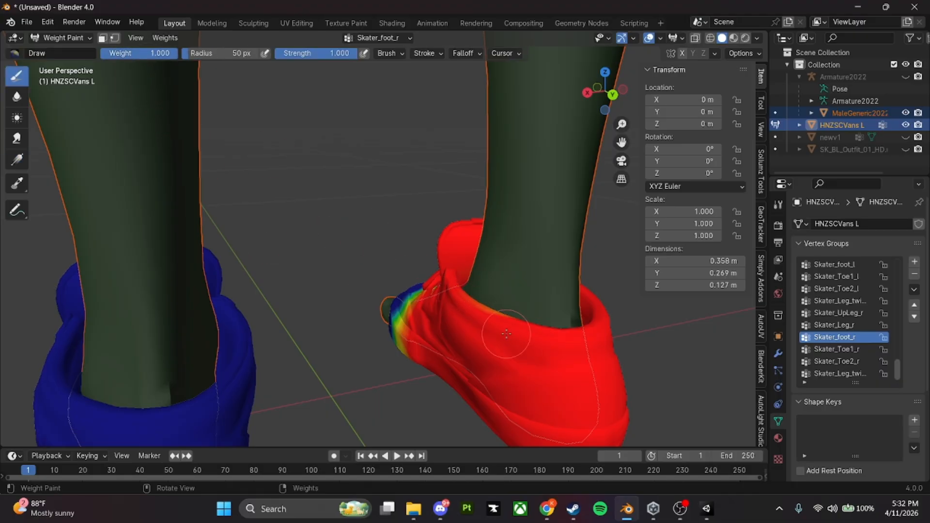
mouse_move(484, 315)
middle_down()
mouse_move(408, 322)
mouse_move(491, 310)
mouse_move(395, 333)
mouse_move(422, 314)
middle_up()
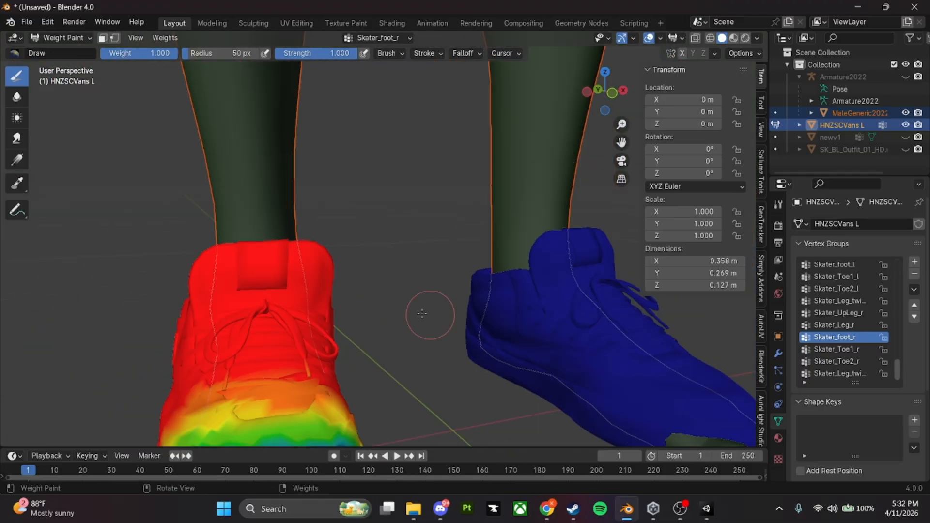
- Switch the shoes from Weight Paint back to Object Mode
click(57, 39)
click(57, 54)
scroll(546, 301, down, 3)
mouse_move(388, 255)
shift+middle_down()
mouse_move(336, 262)
mouse_move(398, 266)
shift+middle_up()
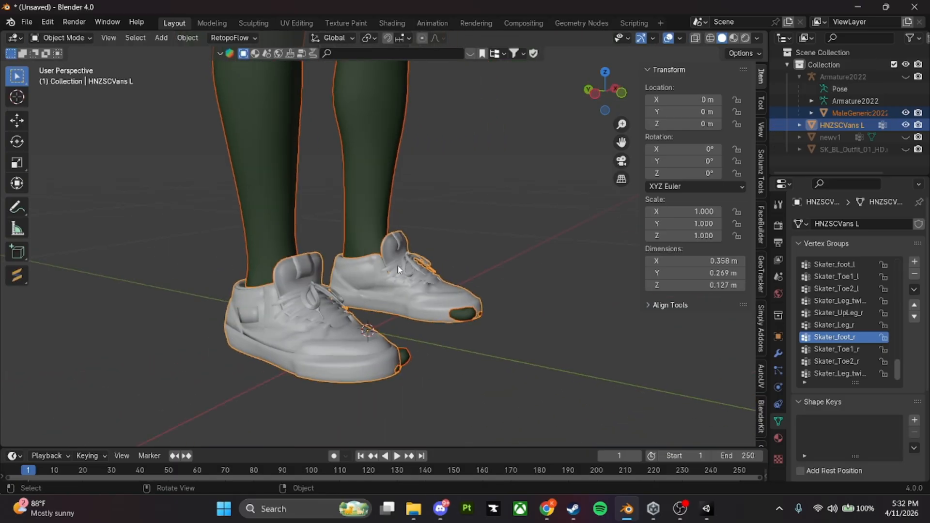
scroll(501, 351, down, 8)
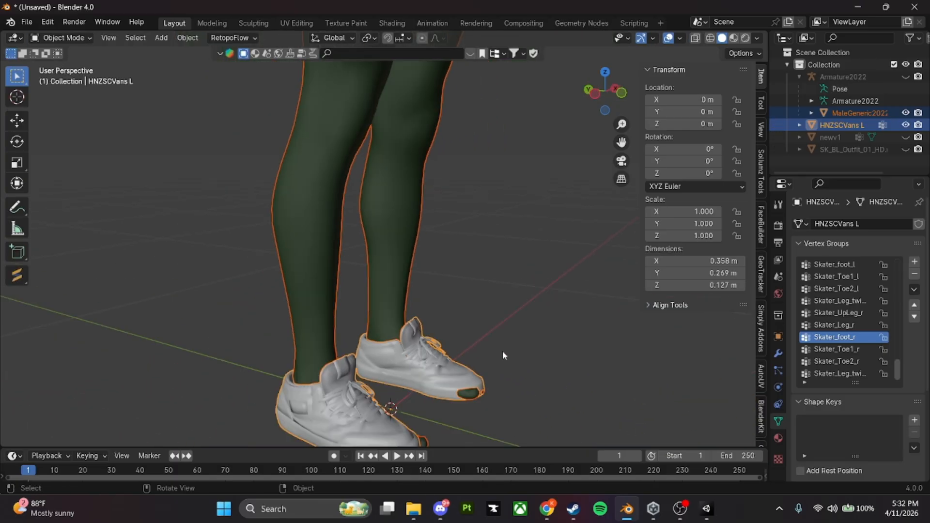
- Unhide the newv1 trousers and the SK_BL_Outfit_01_HD shirt, leaving only the HNZSCVans L shoes selected
click(906, 125)
click(905, 125)
click(906, 137)
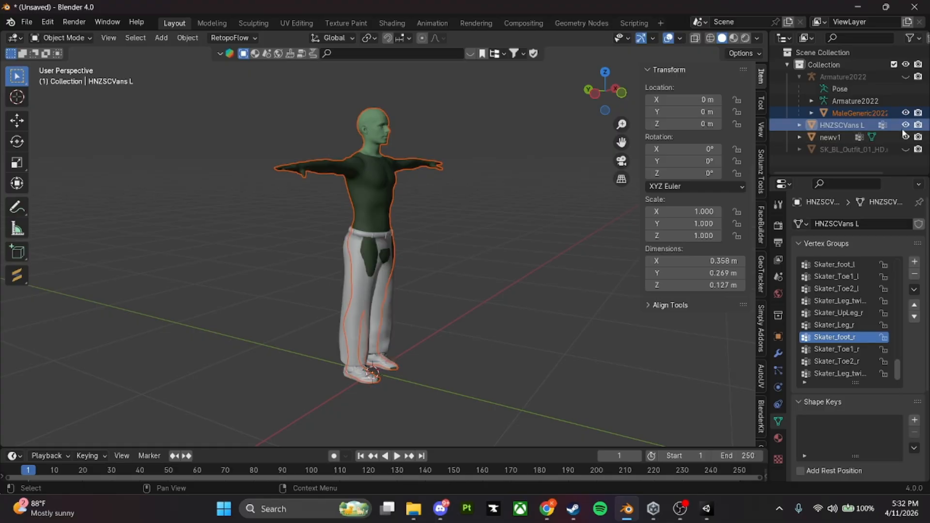
click(863, 124)
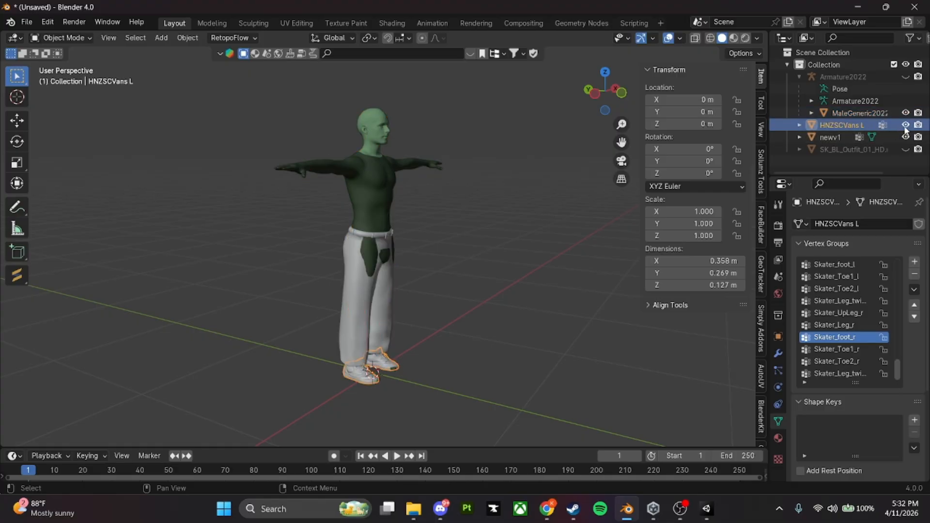
click(905, 150)
middle_drag(544, 260, 446, 255)
scroll(446, 254, up, 5)
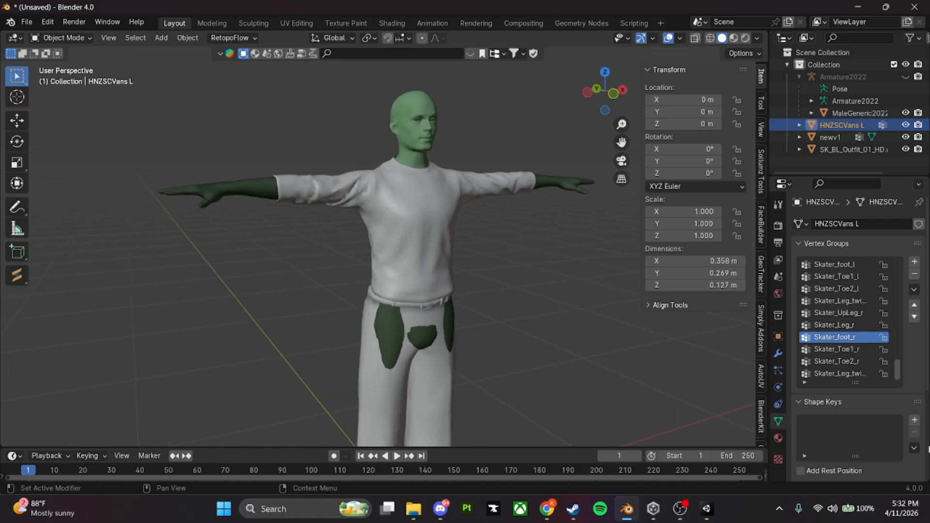
- Add an Armature modifier to the HNZSCVans L shoes with Armature2022 as its object
click(779, 354)
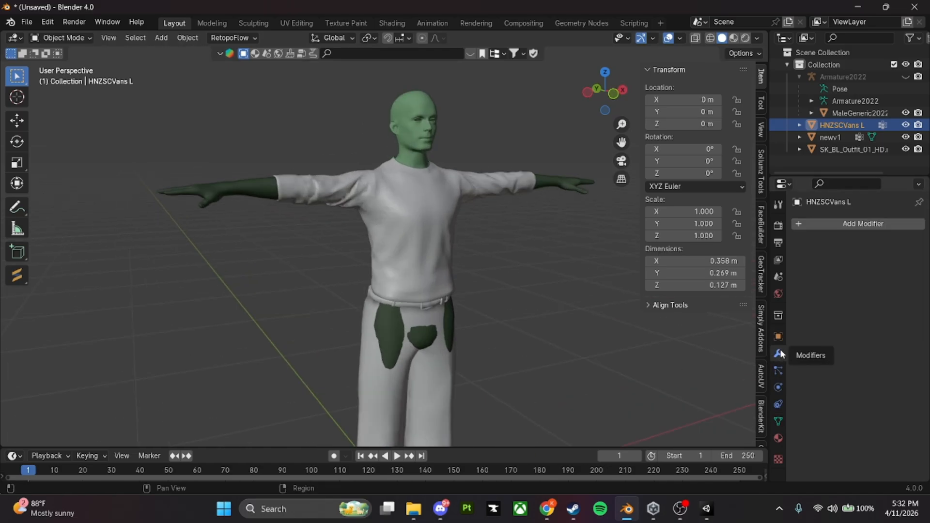
click(872, 224)
mouse_move(819, 280)
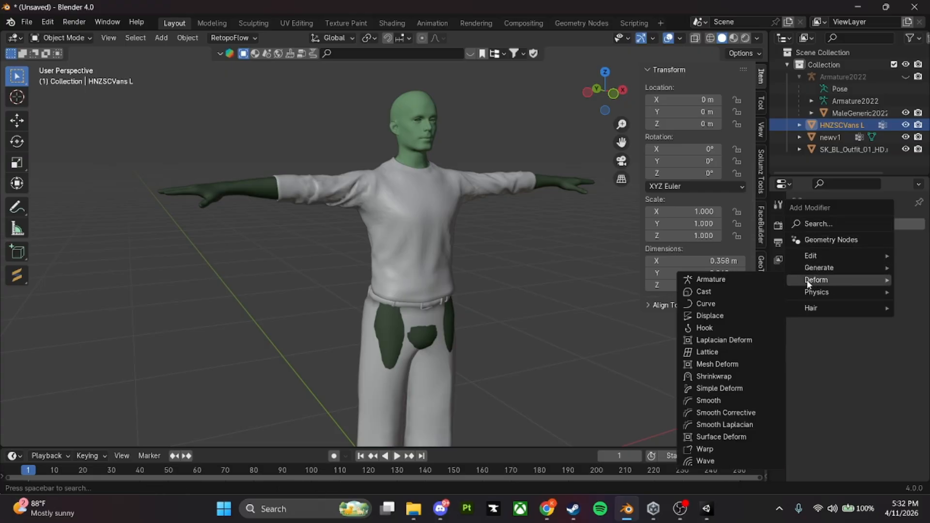
click(711, 280)
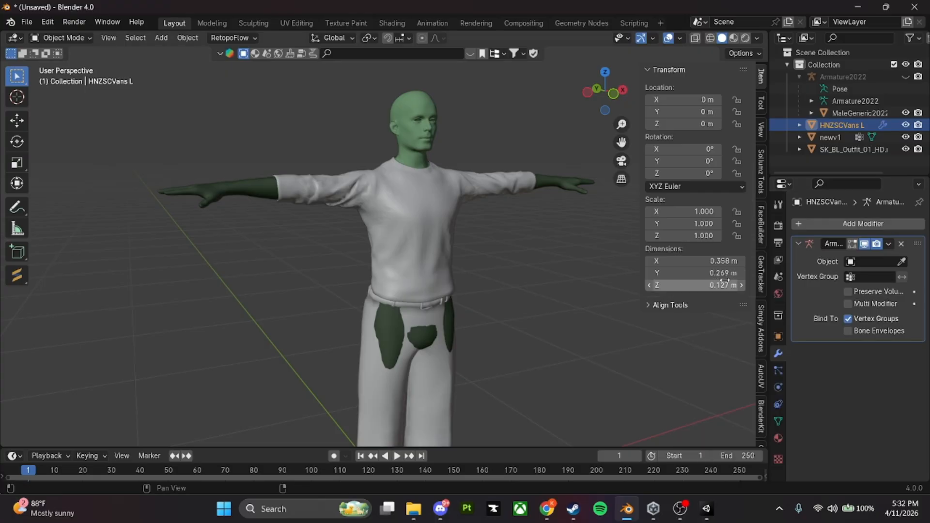
click(880, 261)
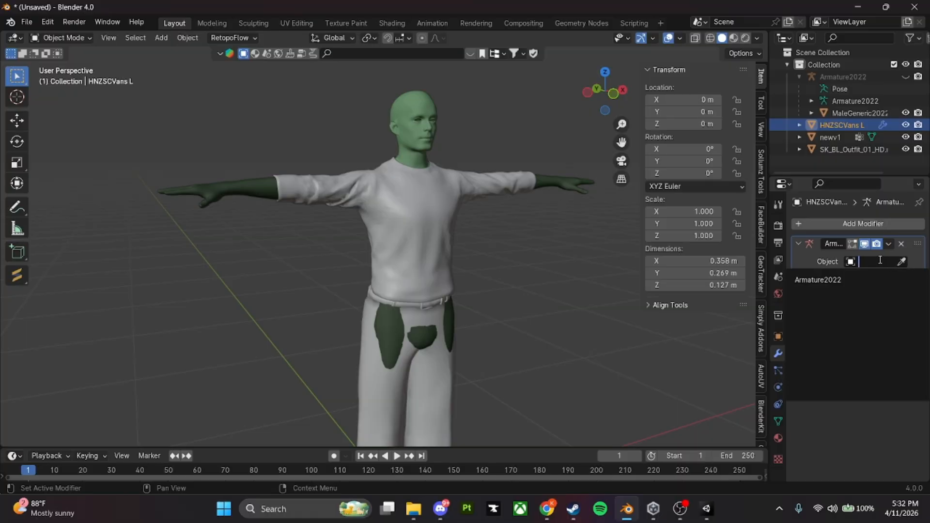
click(829, 280)
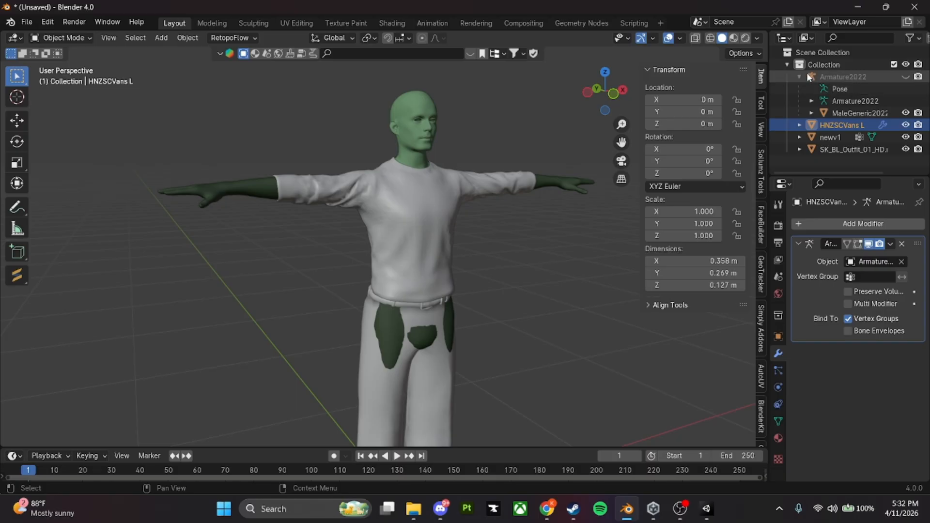
click(867, 277)
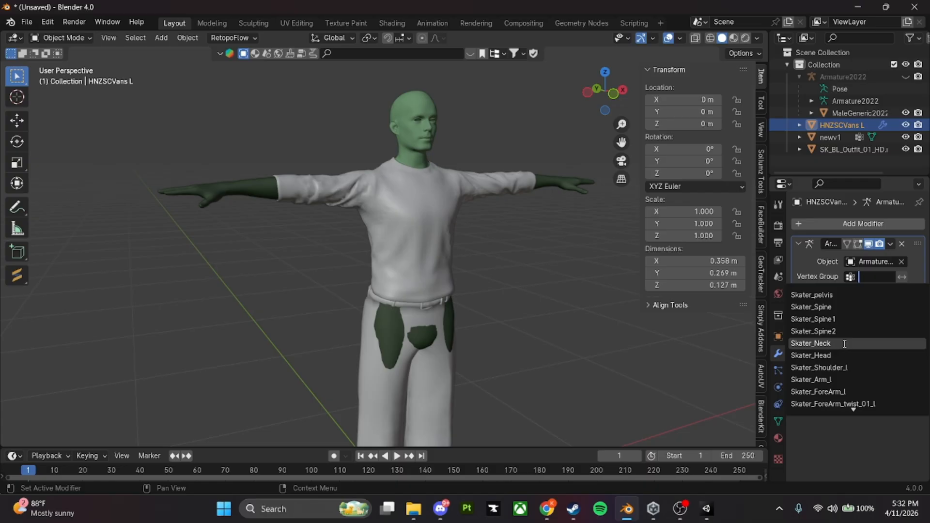
scroll(843, 344, down, 20)
scroll(844, 344, down, 4)
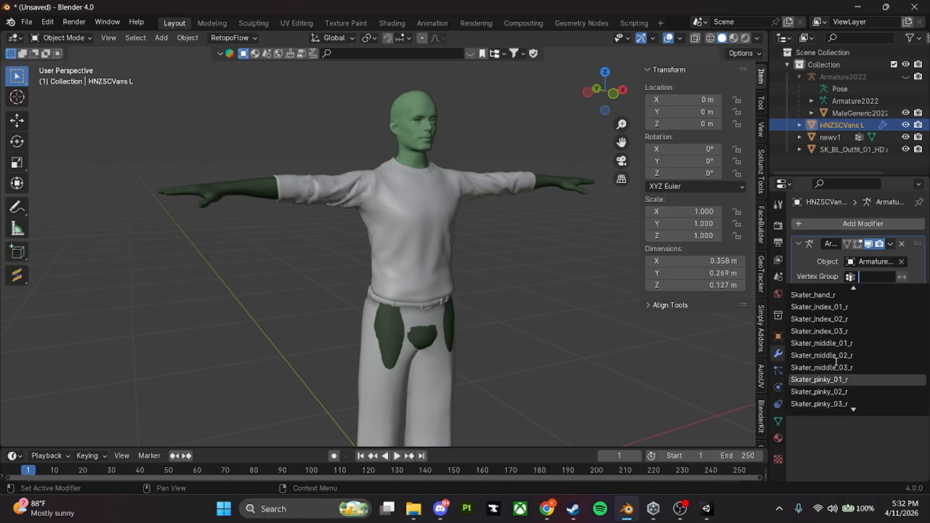
scroll(836, 361, up, 20)
scroll(828, 378, up, 10)
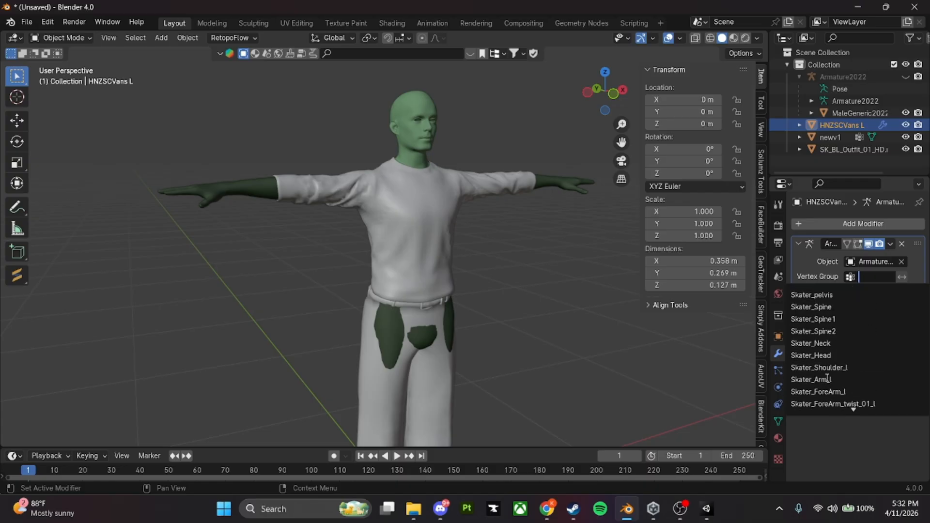
click(621, 349)
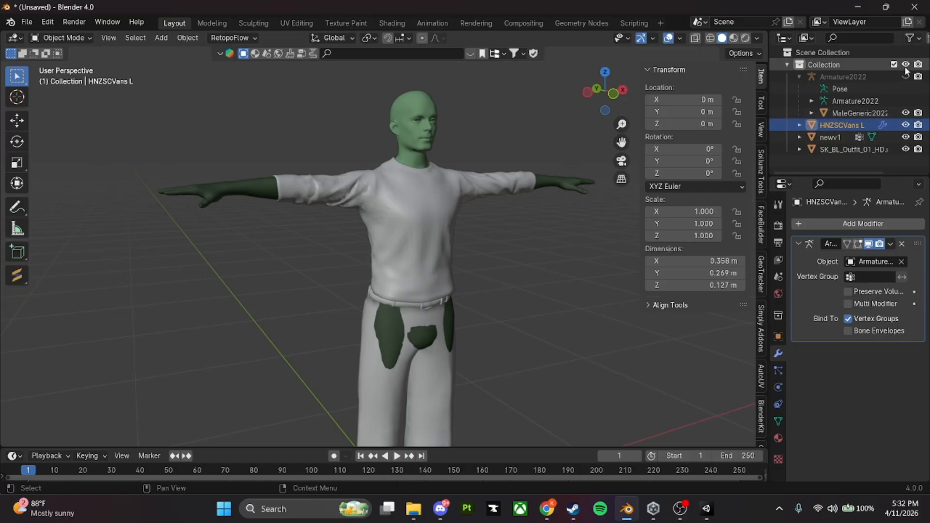
- Activate the Move tool and apply all transforms to the HNZSCVans L shoes
shift+middle_drag(550, 272, 379, 142)
scroll(430, 180, down, 2)
shift+middle_drag(430, 179, 458, 219)
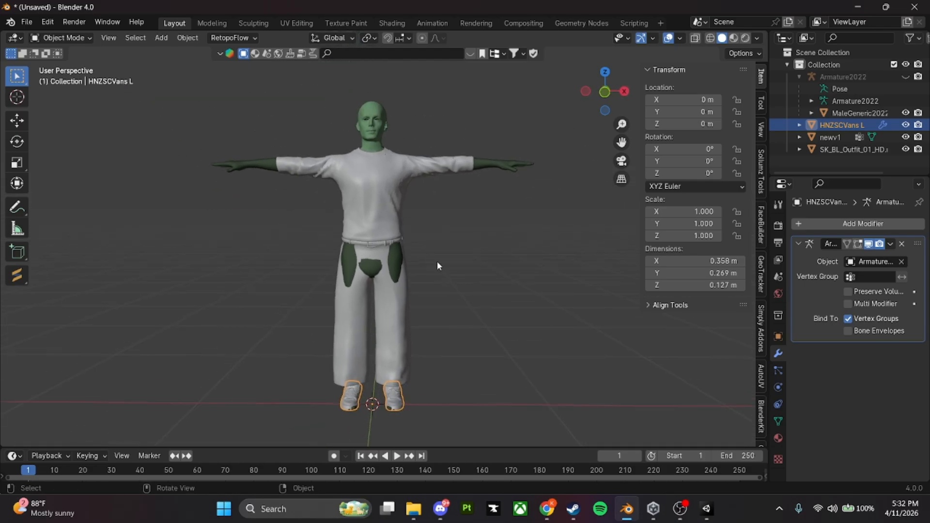
shift+middle_drag(452, 344, 464, 219)
scroll(463, 220, up, 3)
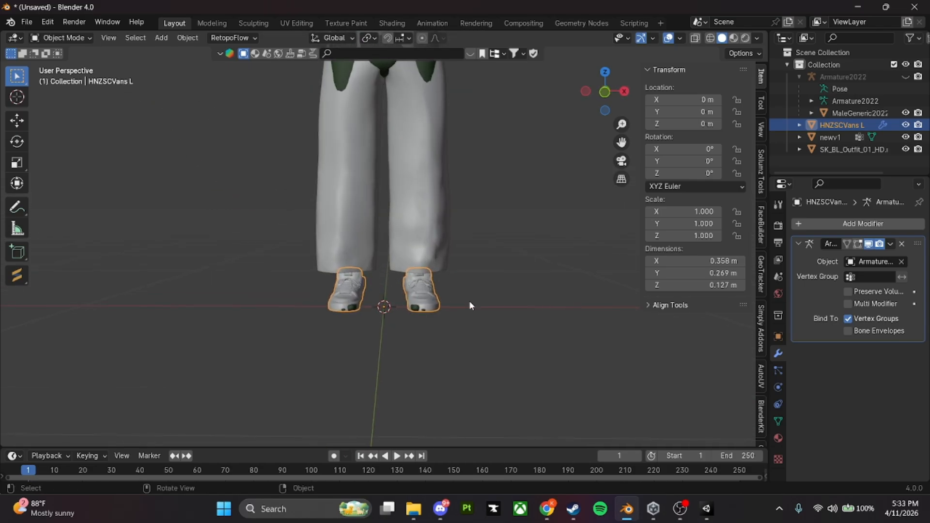
middle_drag(469, 300, 32, 105)
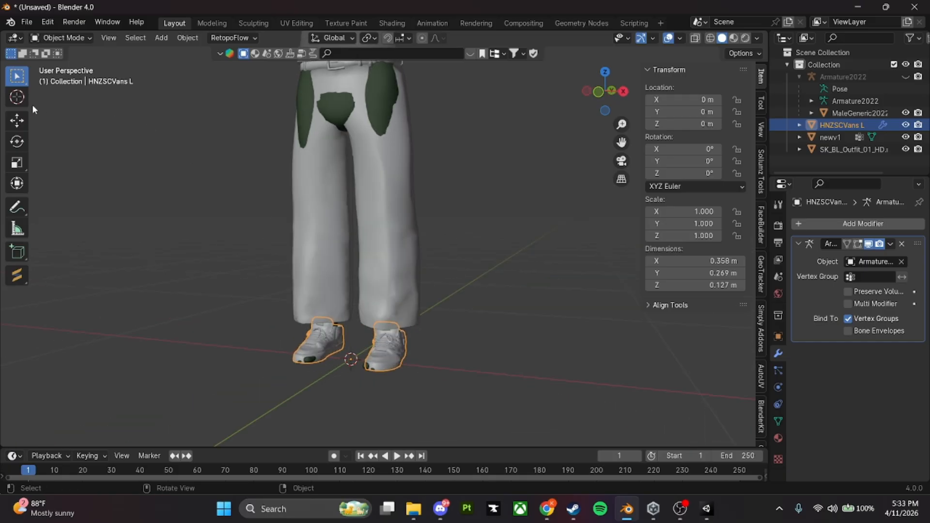
click(17, 120)
middle_drag(352, 305, 7, 108)
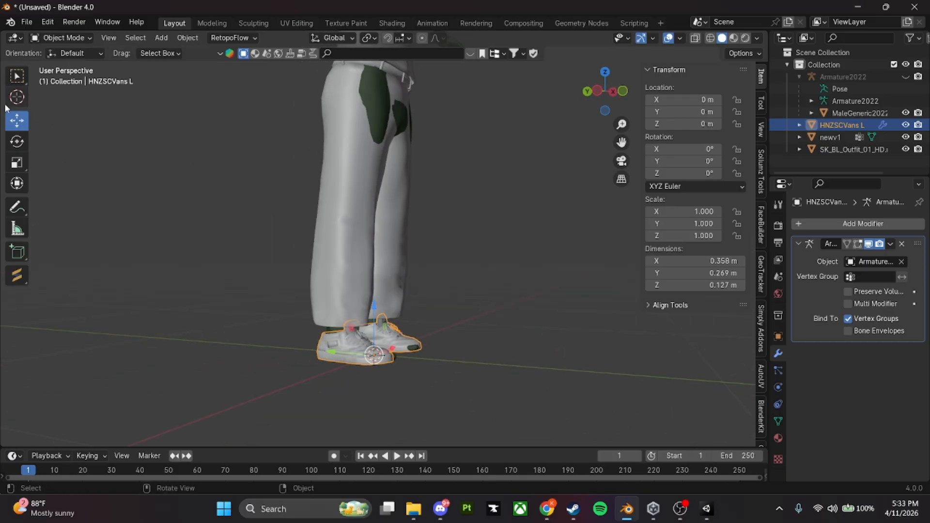
middle_drag(412, 298, 494, 285)
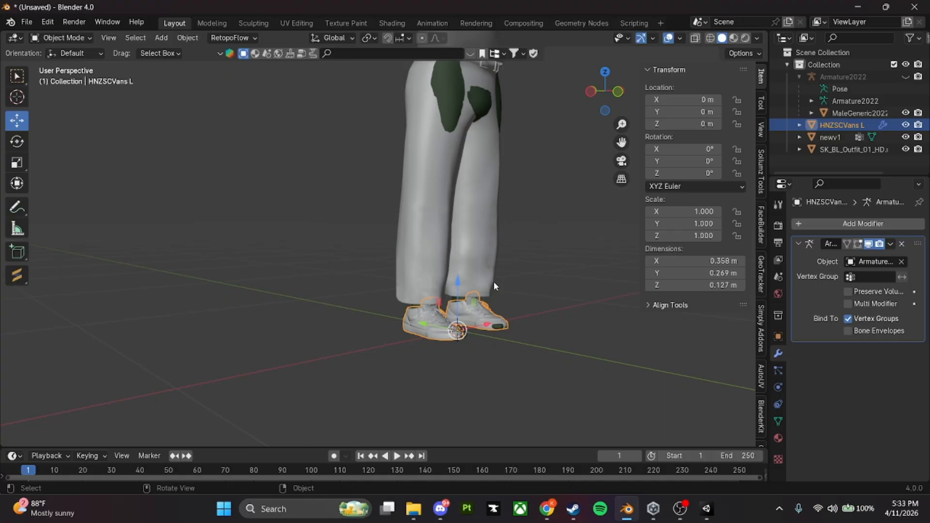
key(ctrl+a)
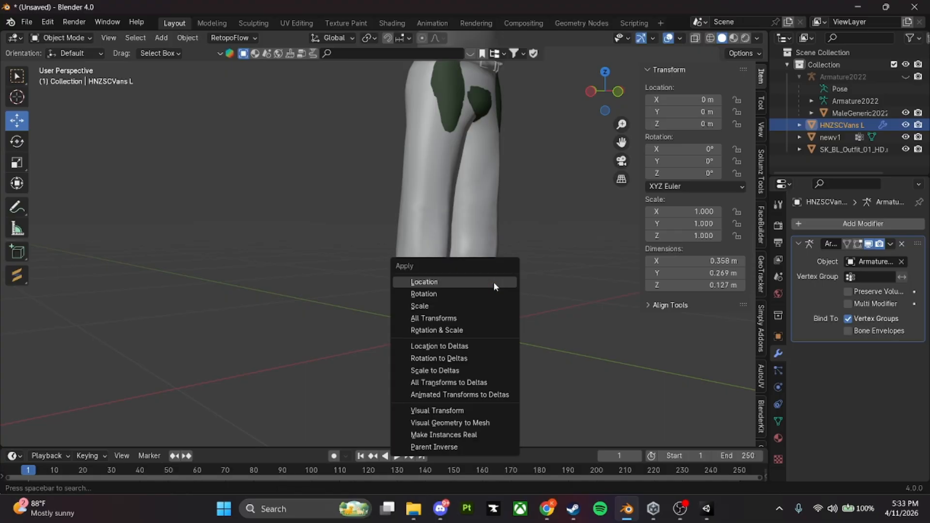
click(446, 319)
shift+middle_drag(447, 321, 334, 380)
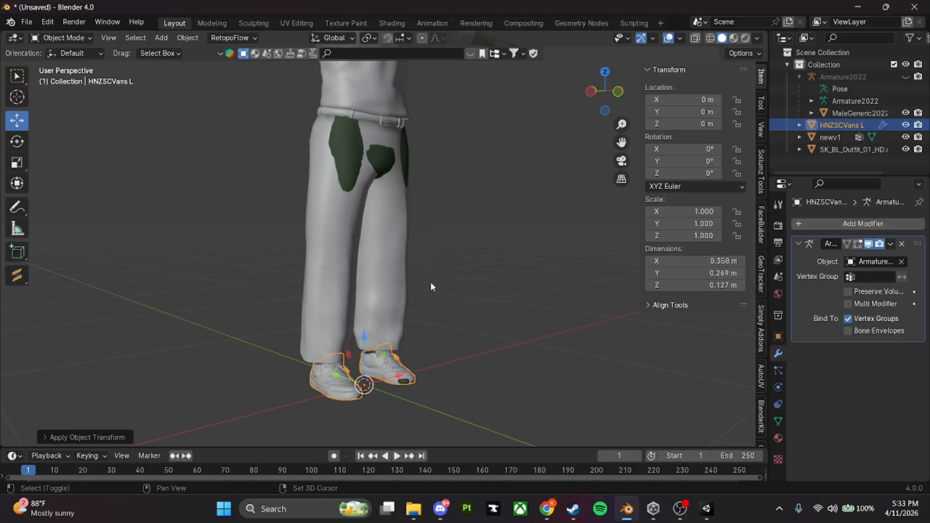
- Apply all transforms to the newv1 trousers
shift+middle_drag(430, 281, 490, 369)
click(455, 362)
key(ctrl+a)
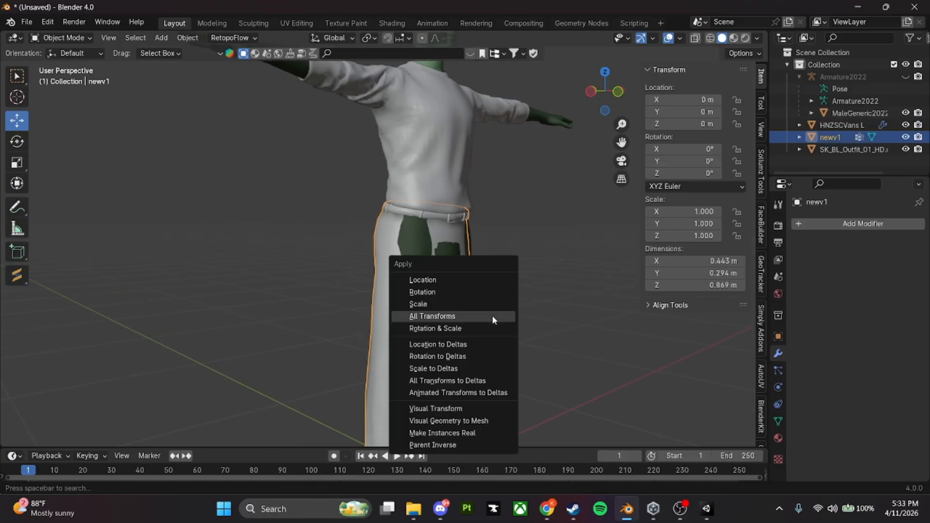
click(492, 315)
shift+middle_drag(492, 316, 483, 405)
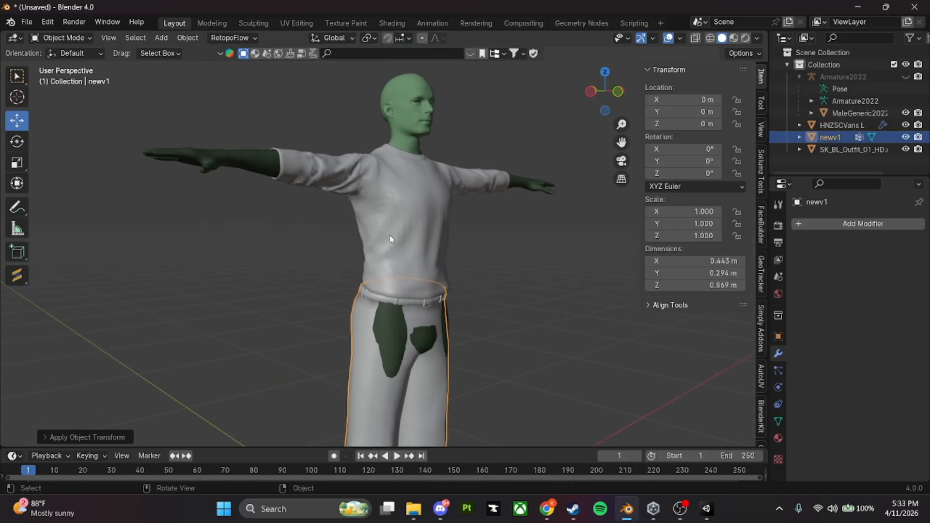
- Apply all transforms to the SK_BL_Outfit_01_HD shirt
click(436, 238)
key(ctrl+a)
click(436, 237)
middle_drag(436, 239, 448, 221)
scroll(459, 252, up, 3)
shift+middle_drag(448, 220, 472, 336)
shift+middle_drag(276, 346, 322, 320)
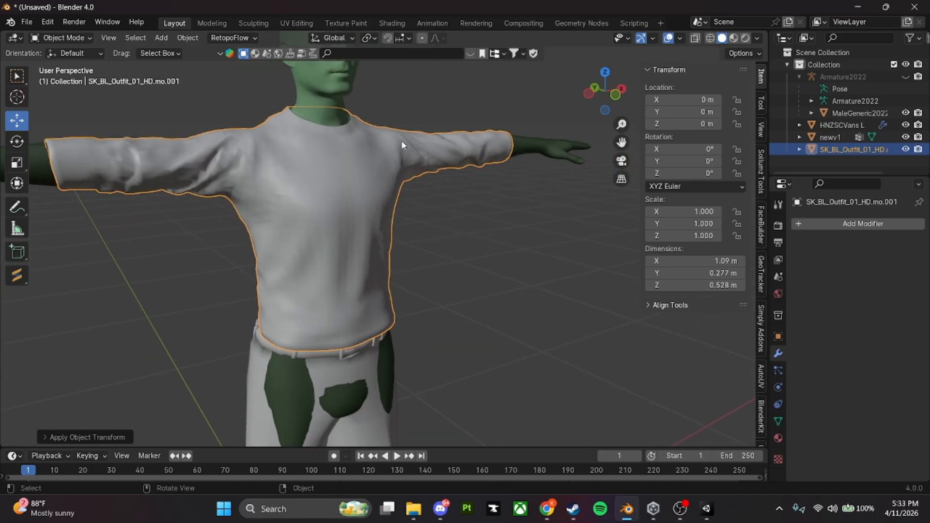
- Add an Armature modifier to the SK_BL_Outfit_01_HD shirt with Armature2022 as its object
scroll(300, 170, up, 1)
scroll(436, 220, down, 2)
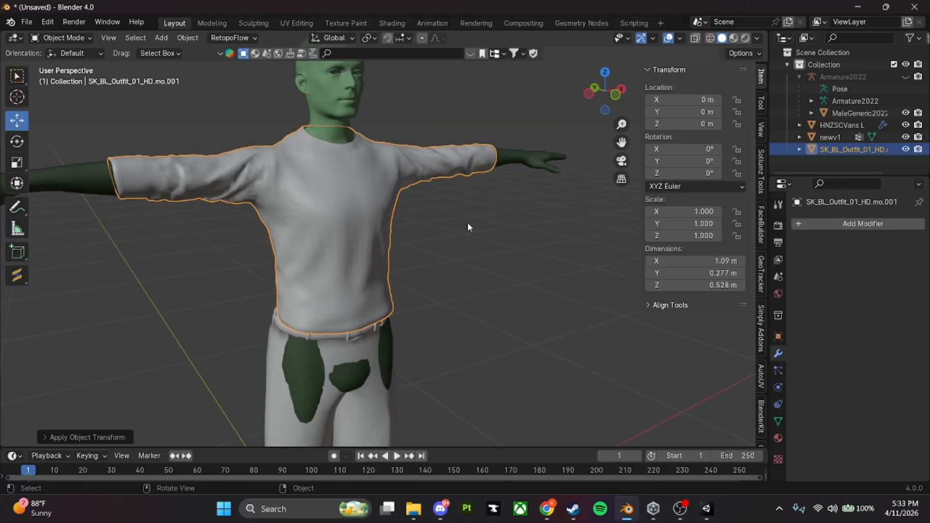
middle_drag(356, 264, 494, 278)
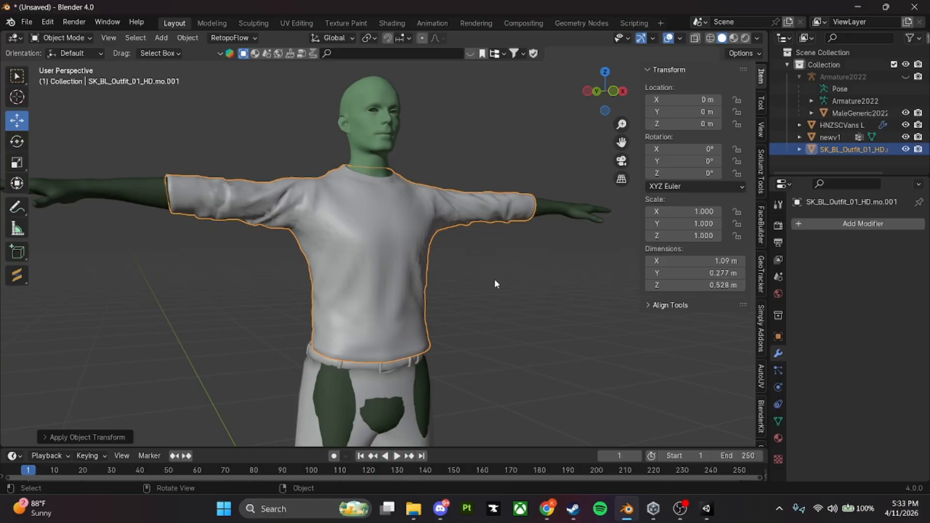
click(494, 278)
middle_drag(419, 314, 395, 298)
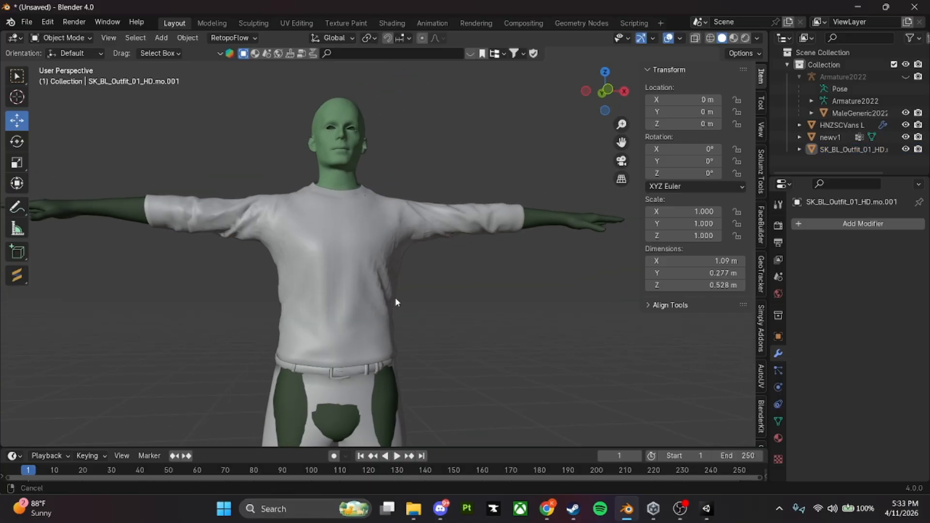
click(369, 251)
click(849, 224)
mouse_move(845, 225)
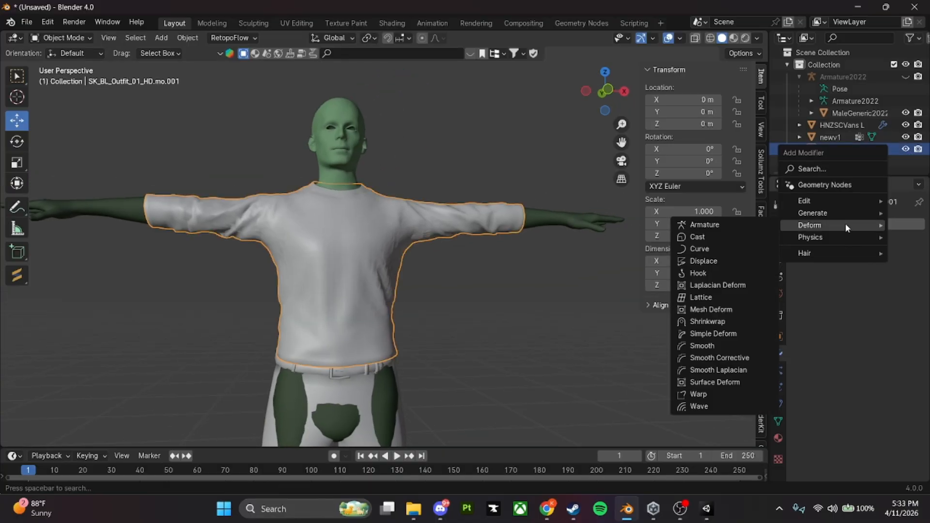
click(720, 225)
click(851, 262)
click(807, 280)
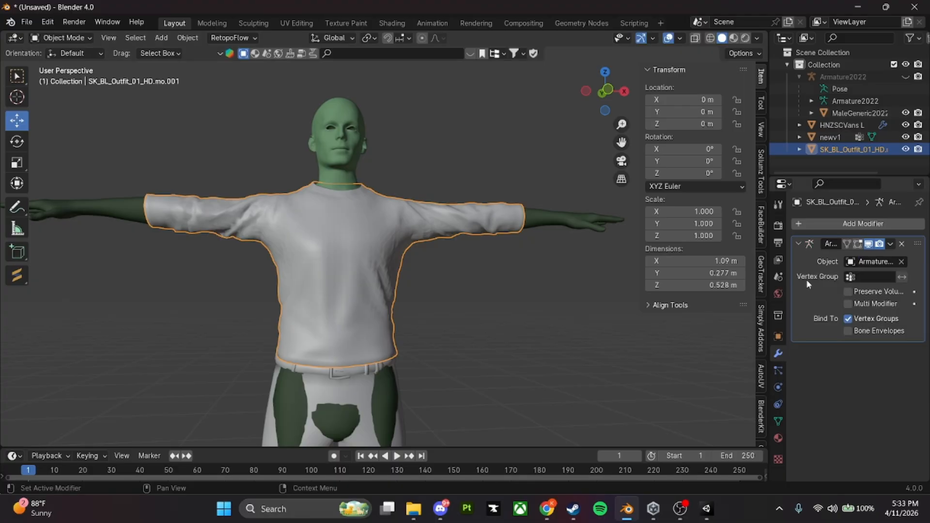
- Add an Armature modifier to the newv1 trousers with Armature2022 as its object
click(830, 137)
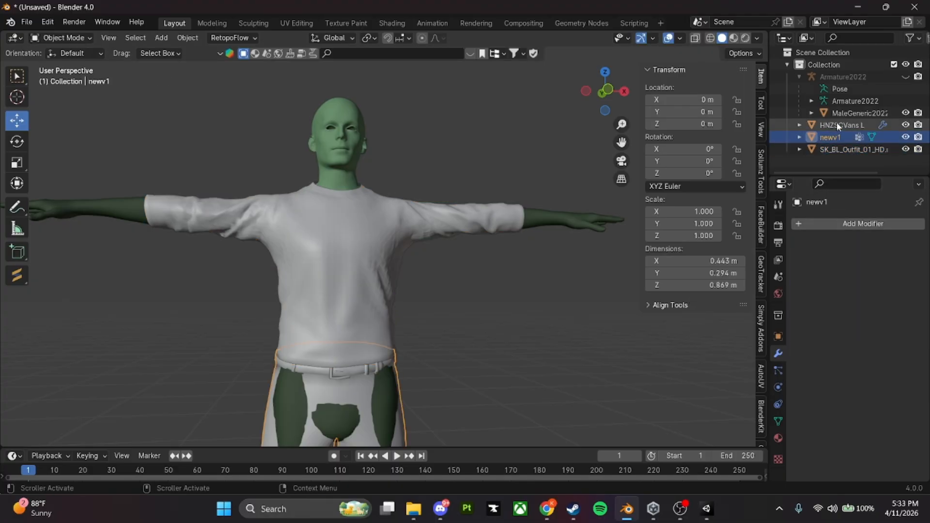
click(854, 224)
mouse_move(834, 223)
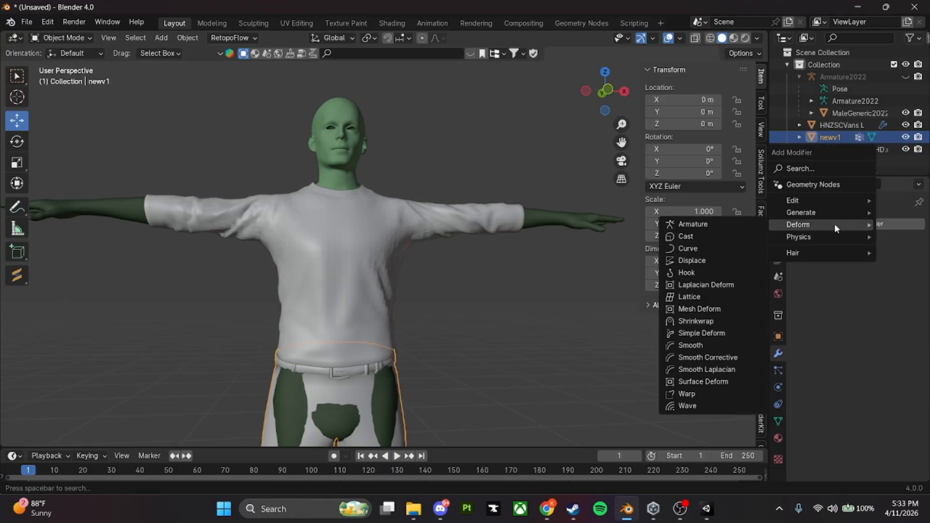
click(720, 222)
click(851, 262)
click(807, 277)
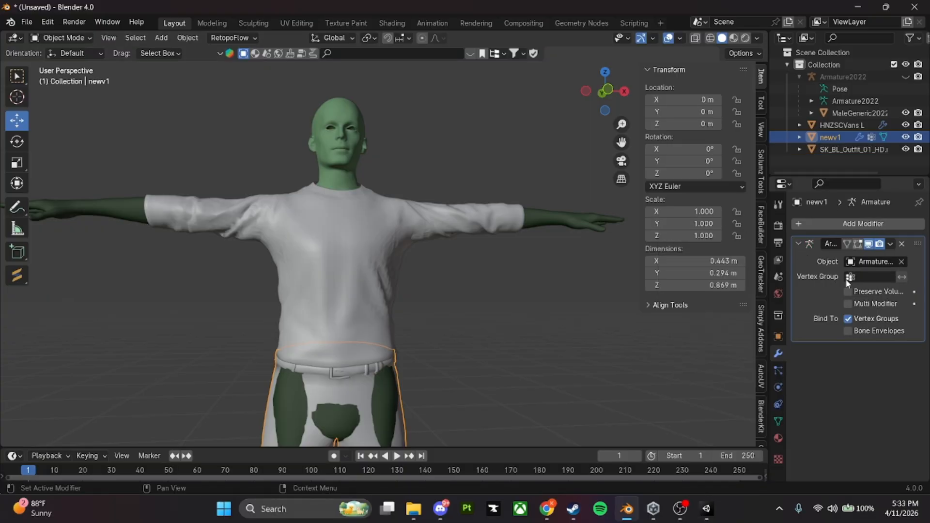
- Check the vertex groups offered in the Armature modifiers of the newv1 trousers, the HNZSCVans L shoes and the SK_BL_Outfit_01_HD shirt
click(872, 277)
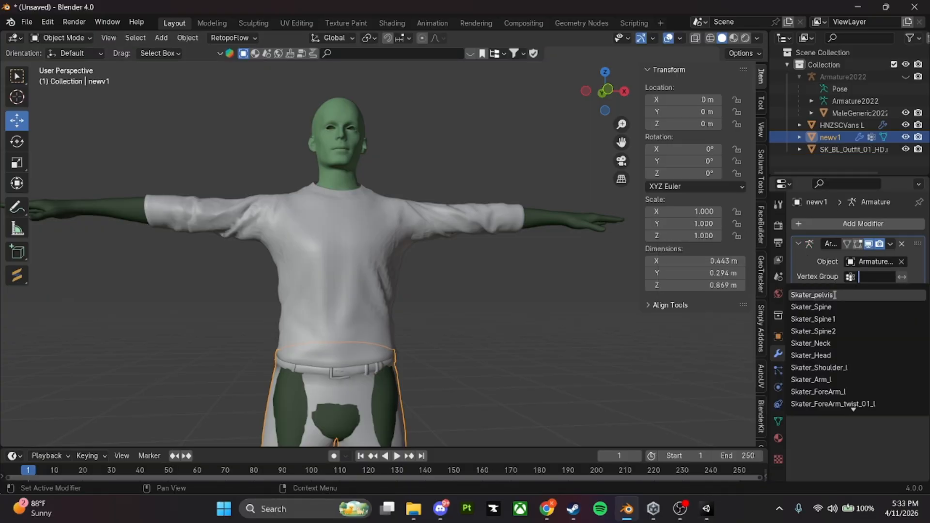
click(834, 124)
click(868, 277)
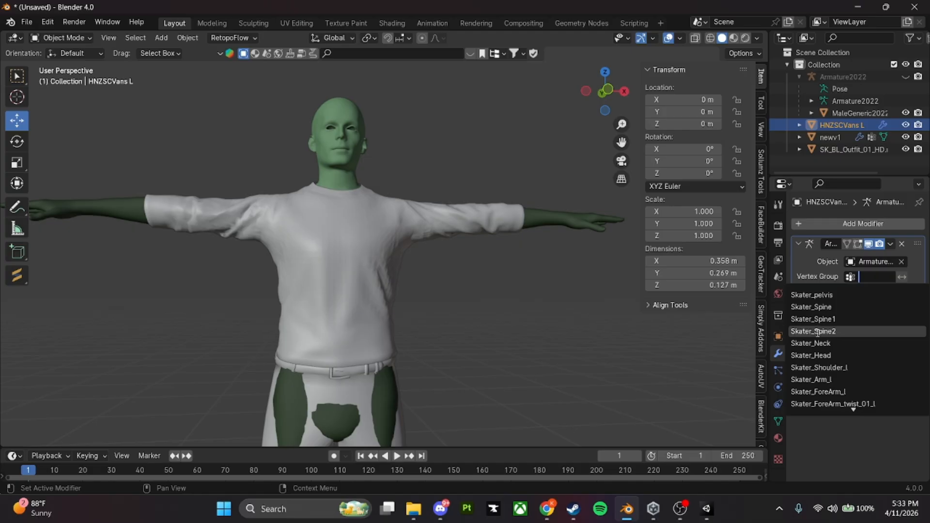
click(855, 150)
click(868, 277)
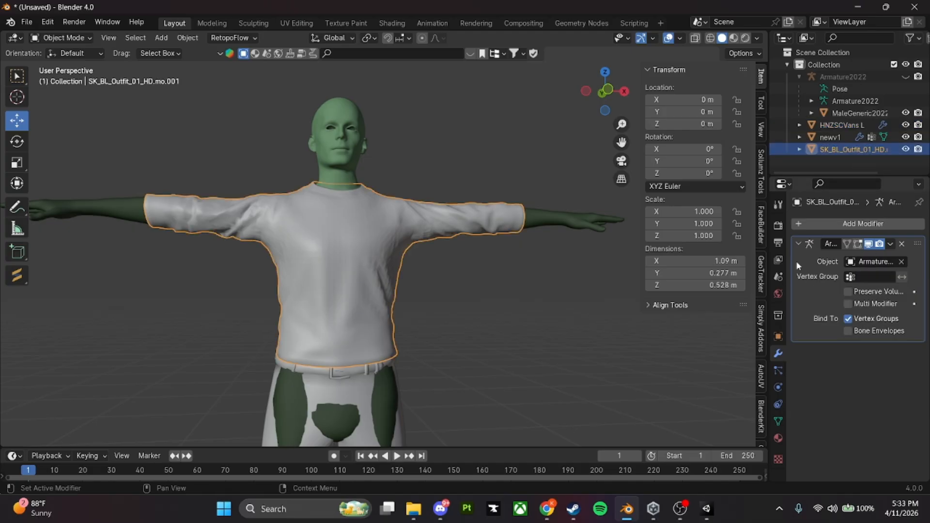
- Apply all transforms to the SK_BL_Outfit_01_HD shirt and to the newv1 trousers
scroll(505, 321, down, 2)
key(ctrl+a)
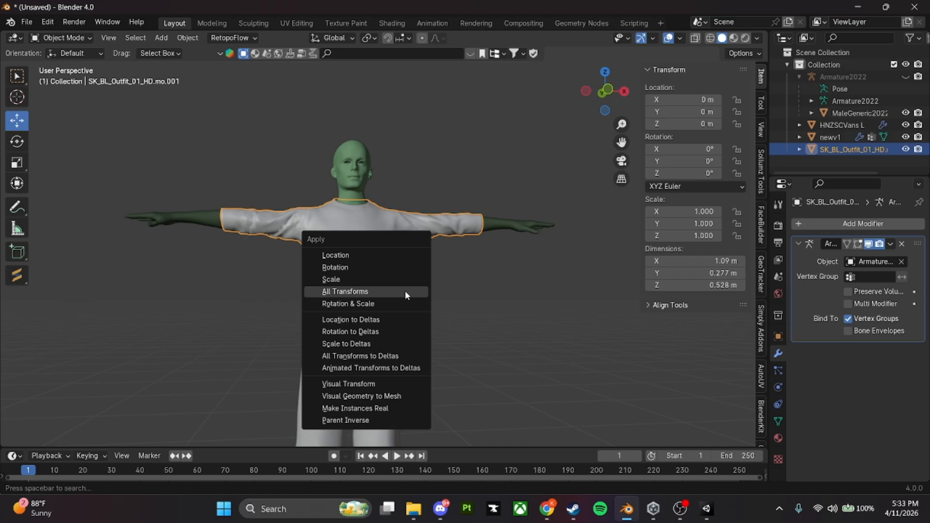
click(405, 292)
click(385, 392)
click(385, 392)
key(ctrl+a)
click(455, 339)
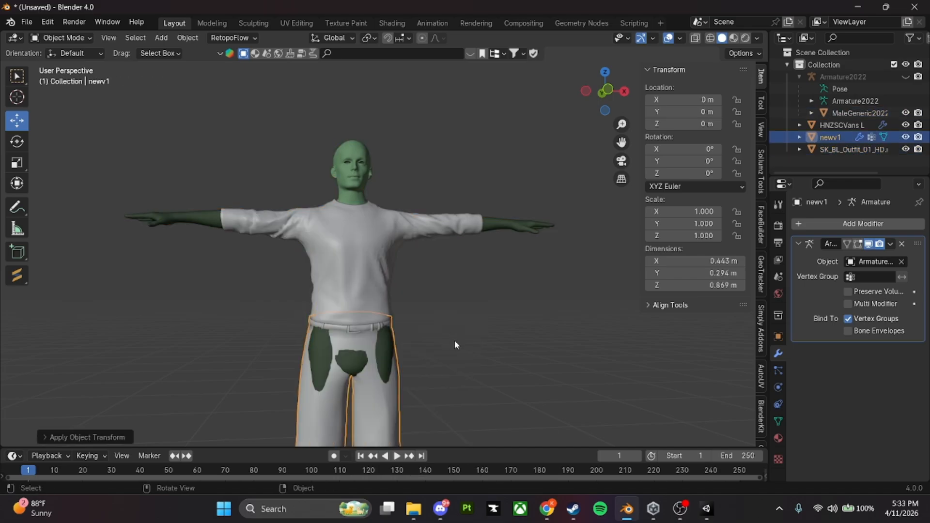
- Apply all transforms to the HNZSCVans L shoes and to the MaleGeneric2022 body
key(KP_Decimal)
click(403, 337)
key(ctrl+a)
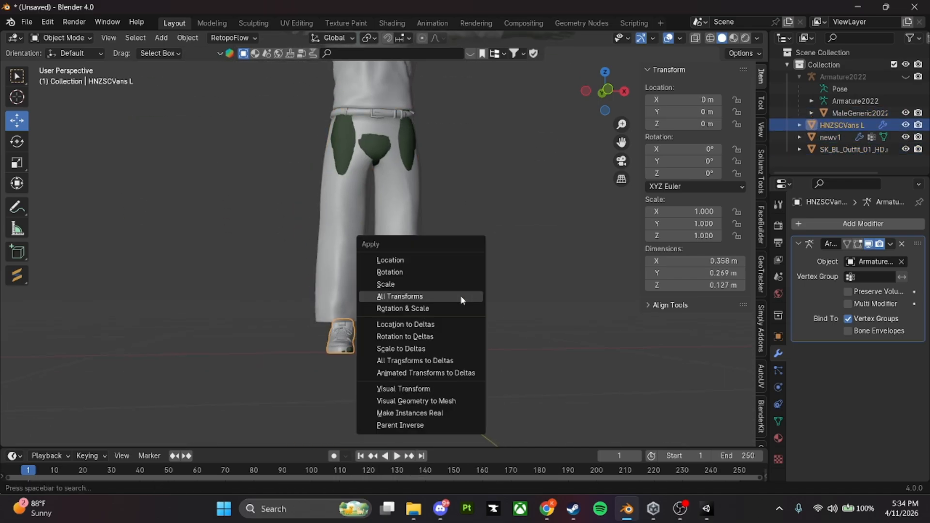
click(461, 298)
shift+middle_drag(442, 258, 458, 431)
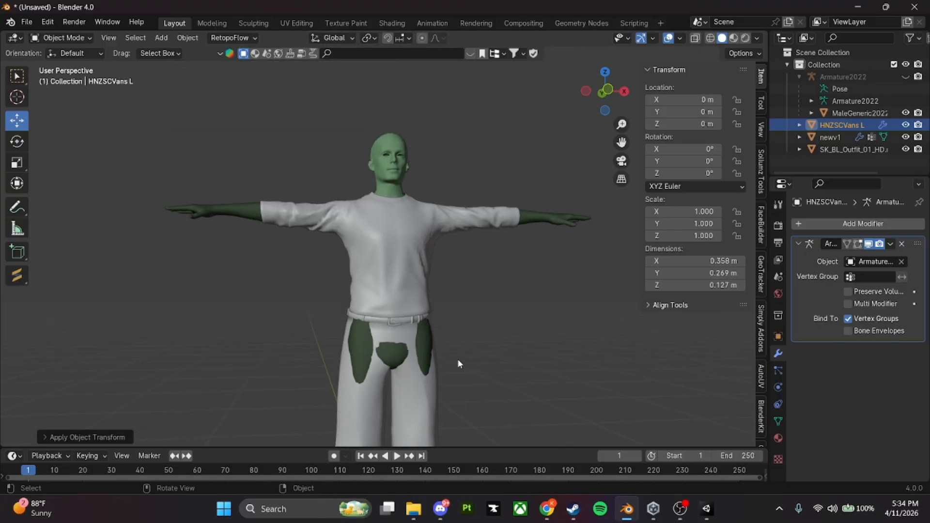
click(554, 221)
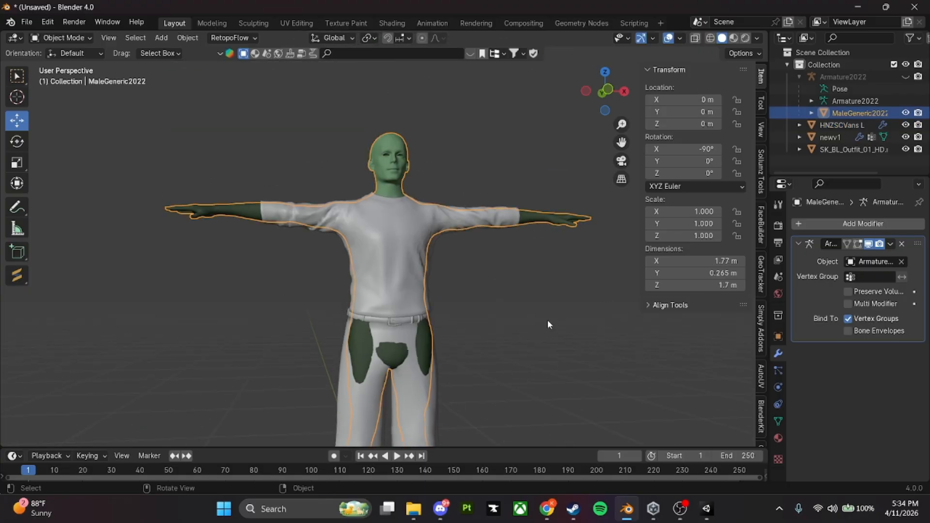
key(ctrl+a)
click(484, 217)
- Unhide Armature2022 in the viewport and apply all of its transforms
middle_drag(465, 291, 387, 324)
click(906, 76)
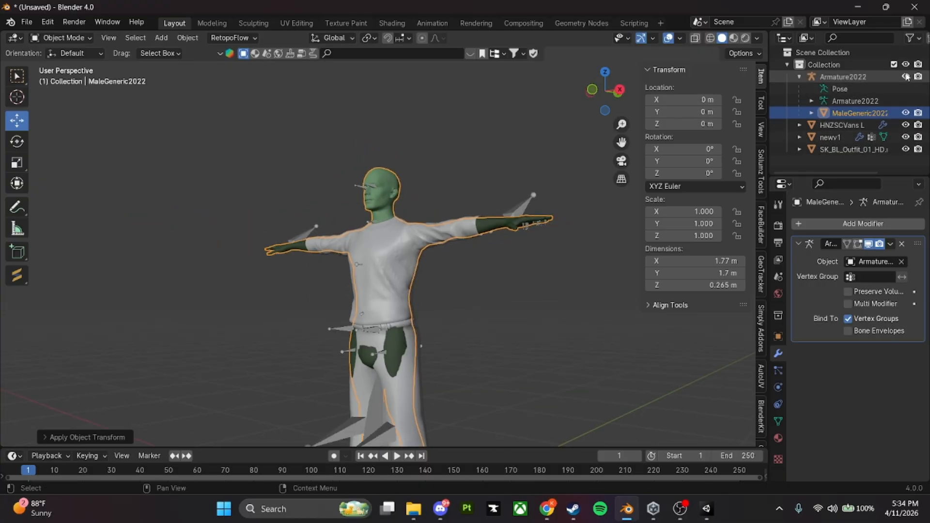
middle_drag(462, 262, 485, 250)
click(556, 203)
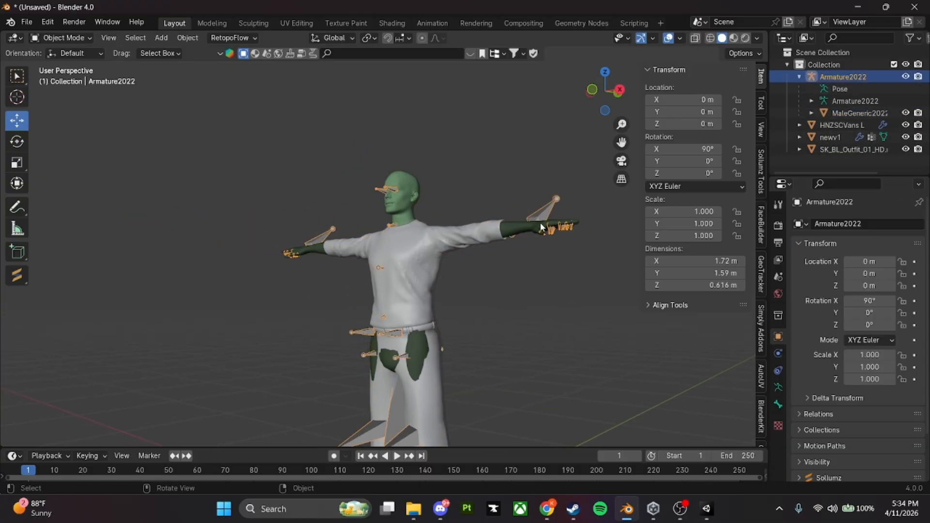
key(ctrl+a)
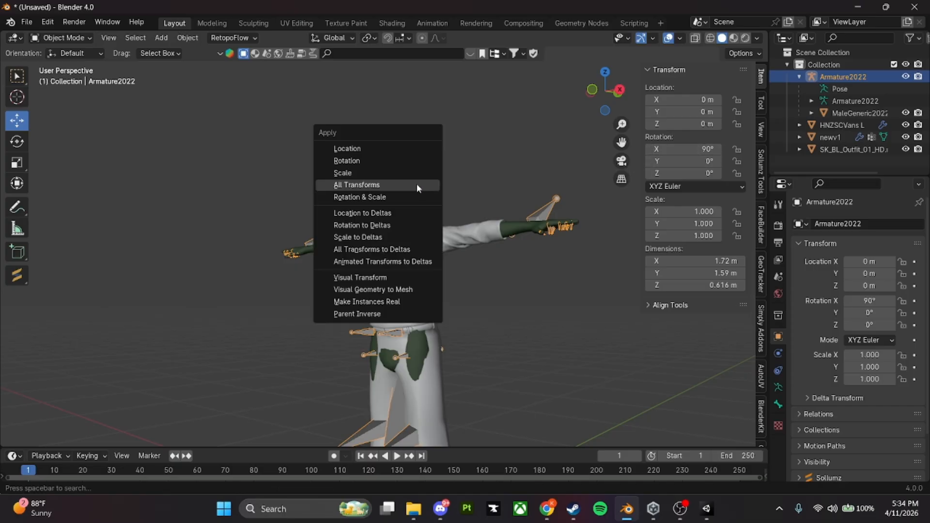
click(406, 185)
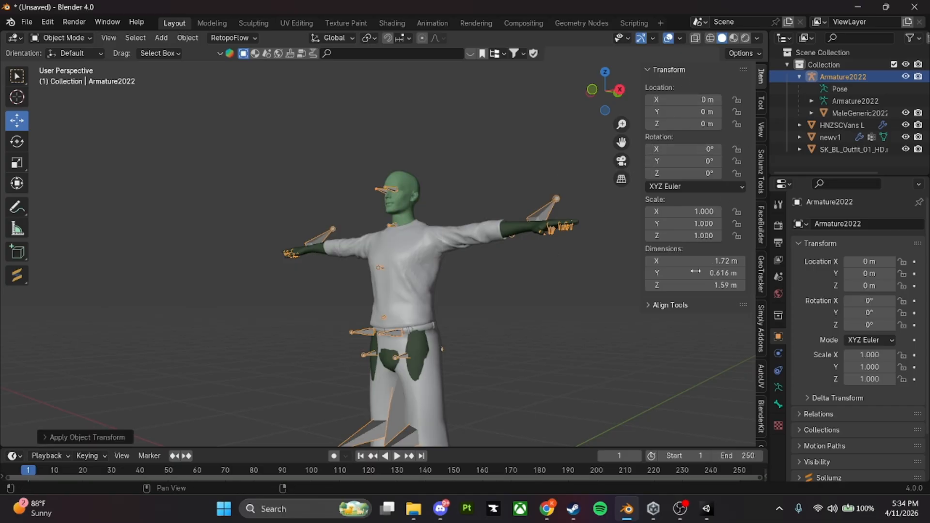
middle_drag(419, 216, 476, 306)
scroll(531, 351, down, 5)
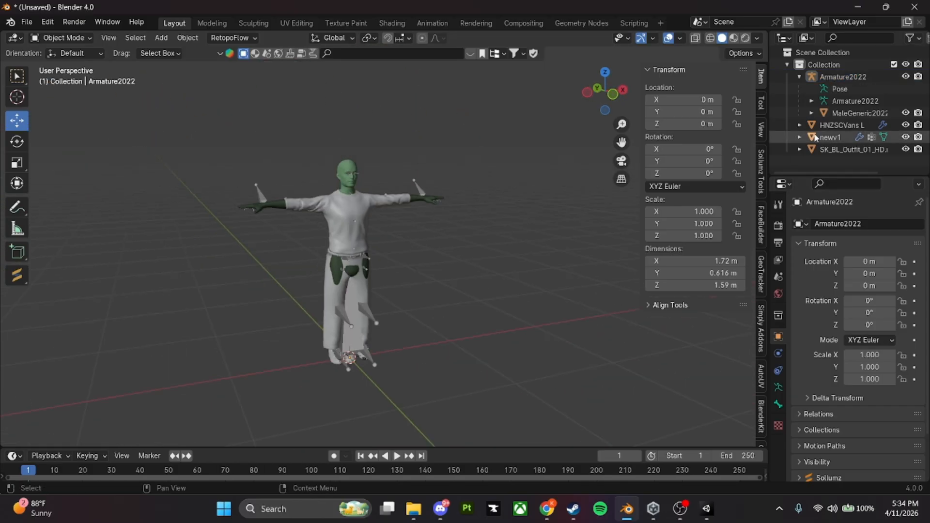
shift+middle_drag(377, 228, 449, 273)
scroll(450, 273, up, 2)
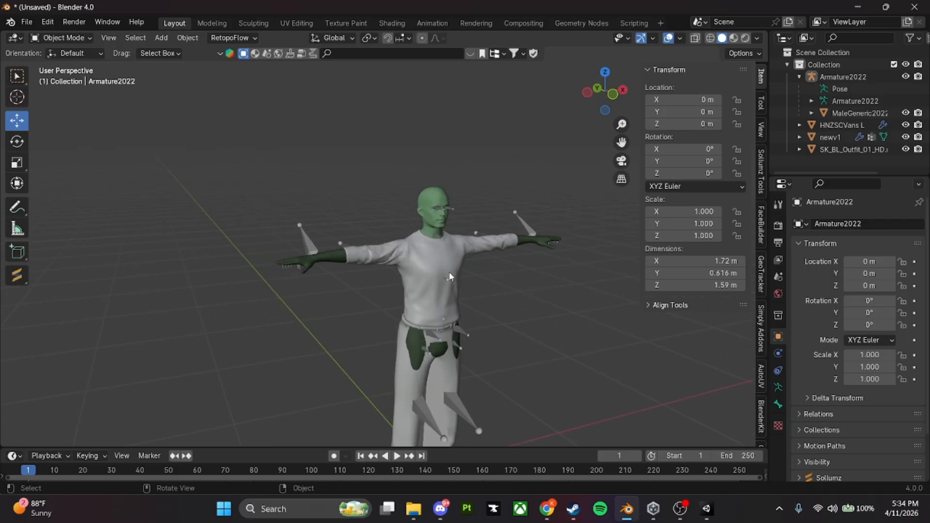
click(525, 220)
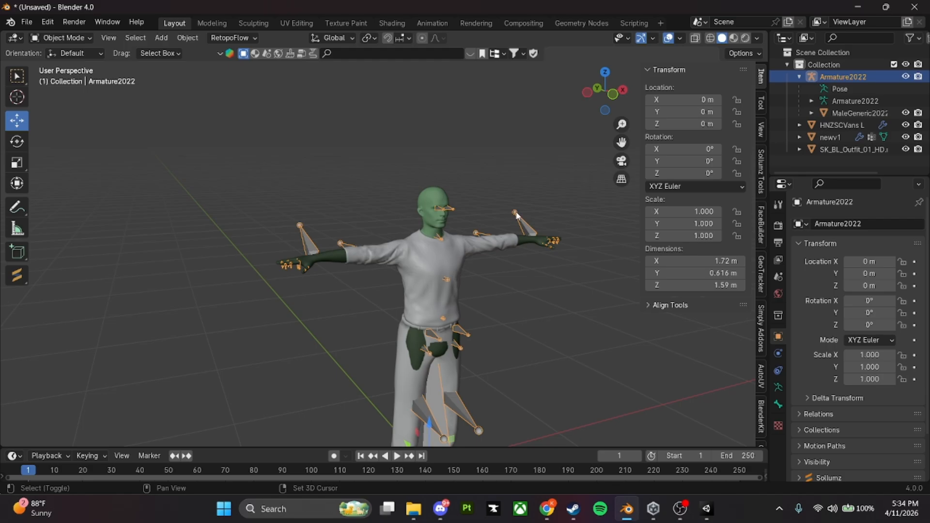
shift+click(451, 257)
middle_drag(451, 258, 443, 275)
click(443, 325)
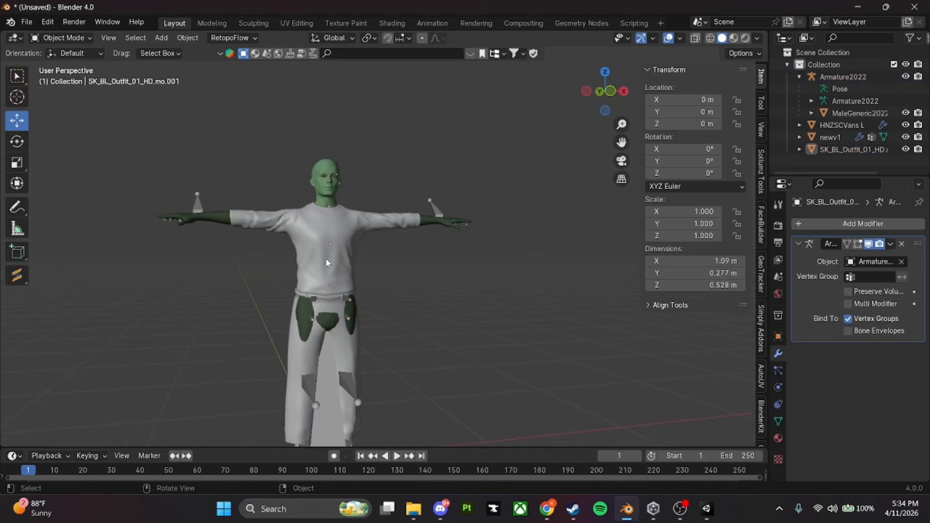
- Select only the SK_BL_Outfit_01_HD shirt and show its material properties
click(325, 258)
click(779, 439)
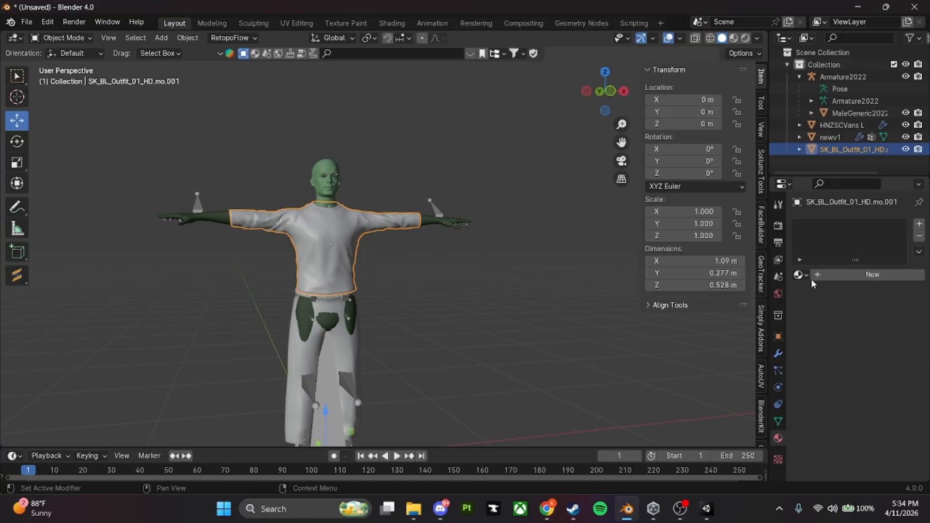
scroll(349, 264, up, 5)
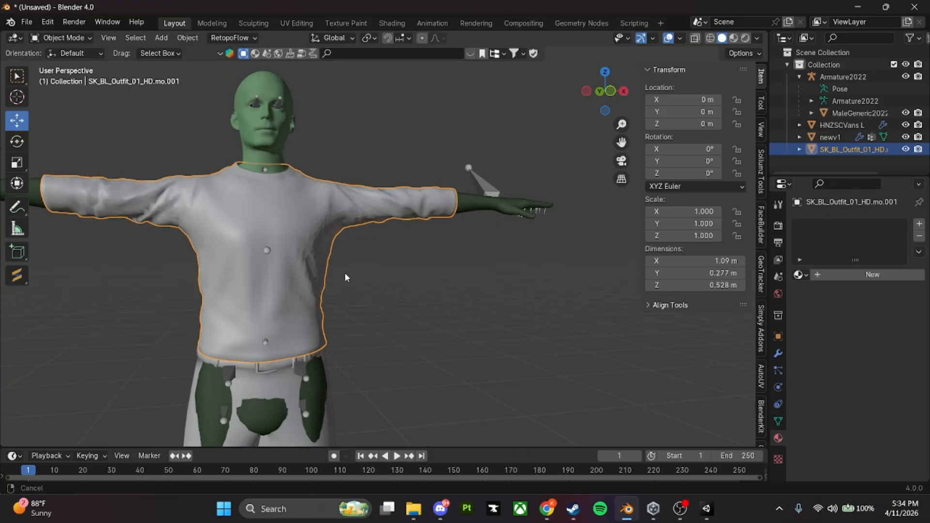
shift+middle_drag(344, 274, 484, 280)
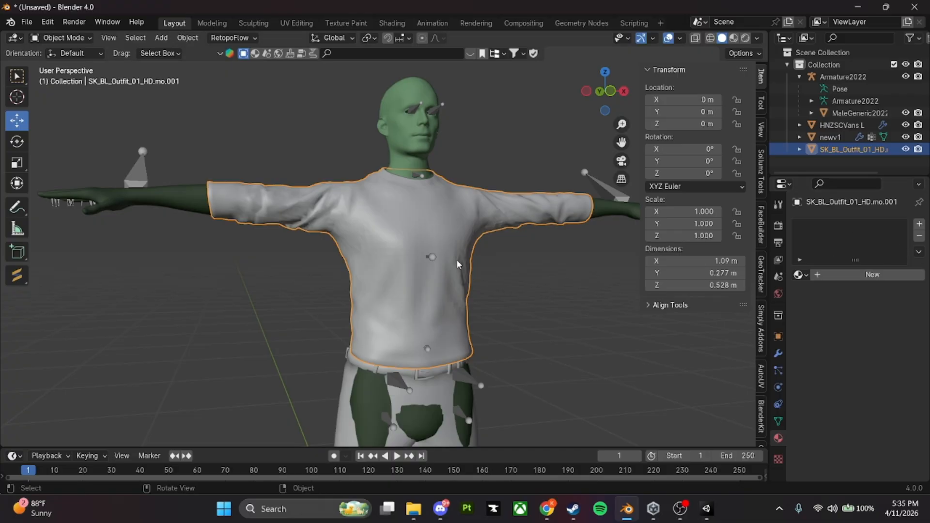
middle_drag(551, 242, 519, 234)
shift+middle_drag(582, 267, 434, 286)
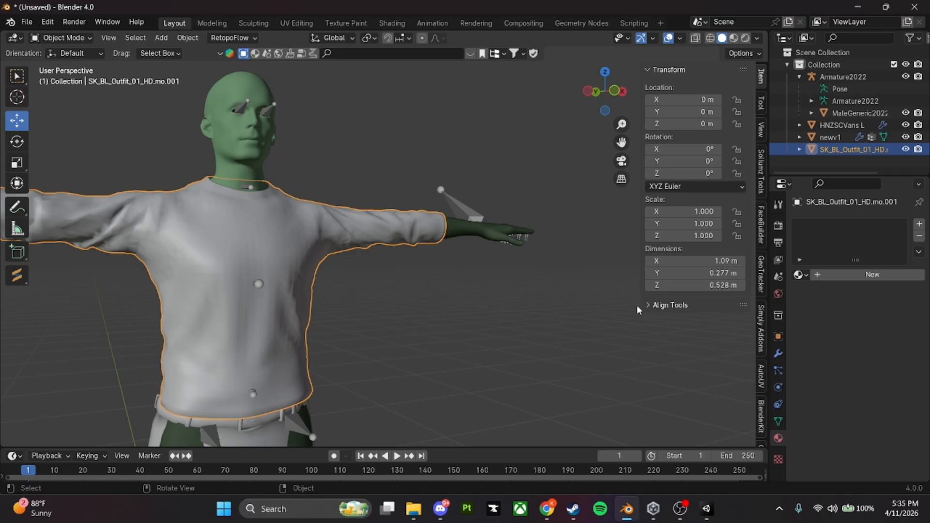
- Create a new material on the shirt and remove its slot, both directly and by adding an empty slot first
click(872, 275)
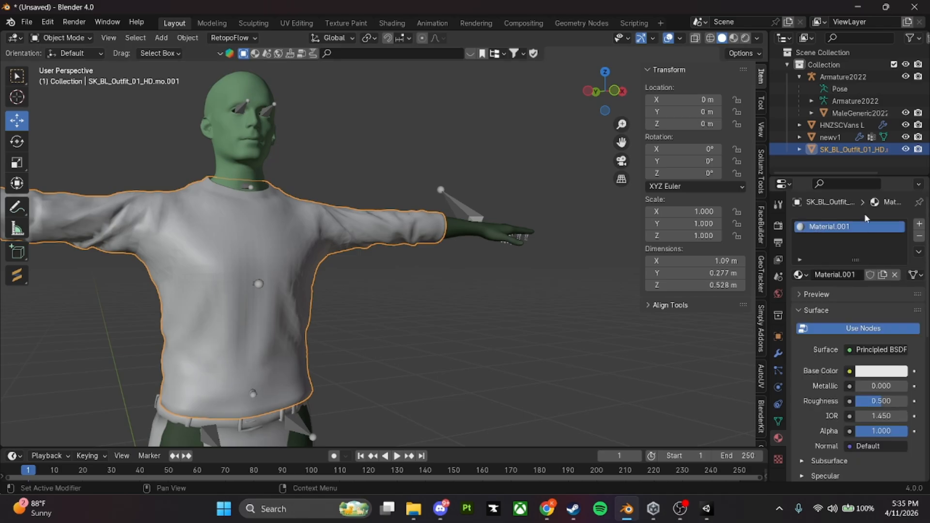
click(919, 236)
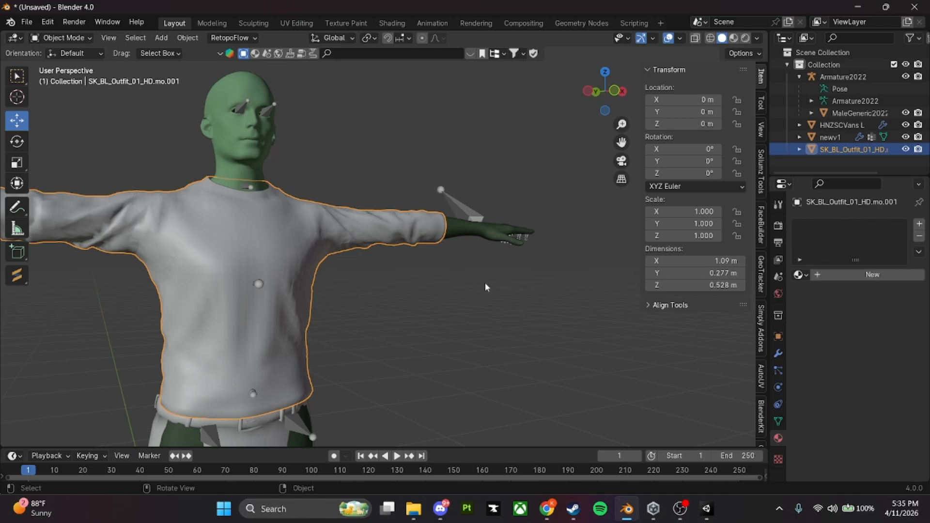
shift+middle_drag(484, 283, 426, 274)
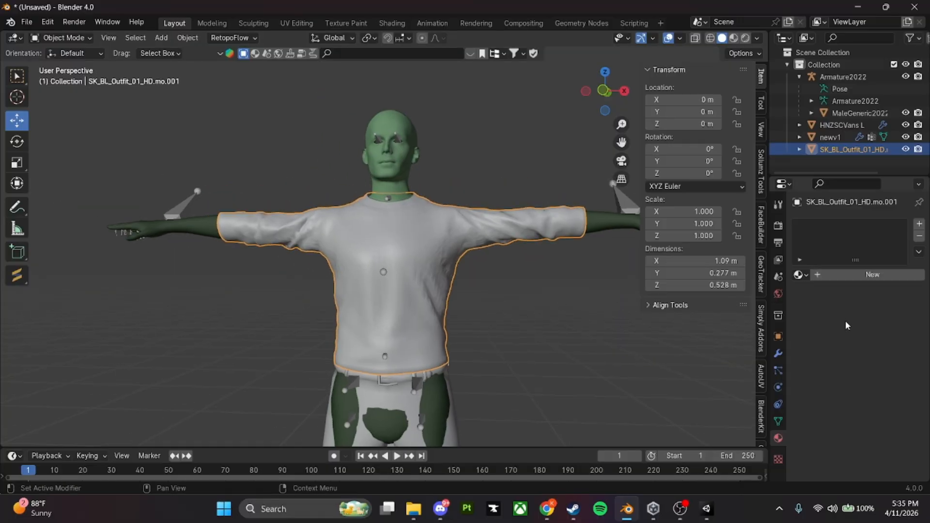
click(918, 223)
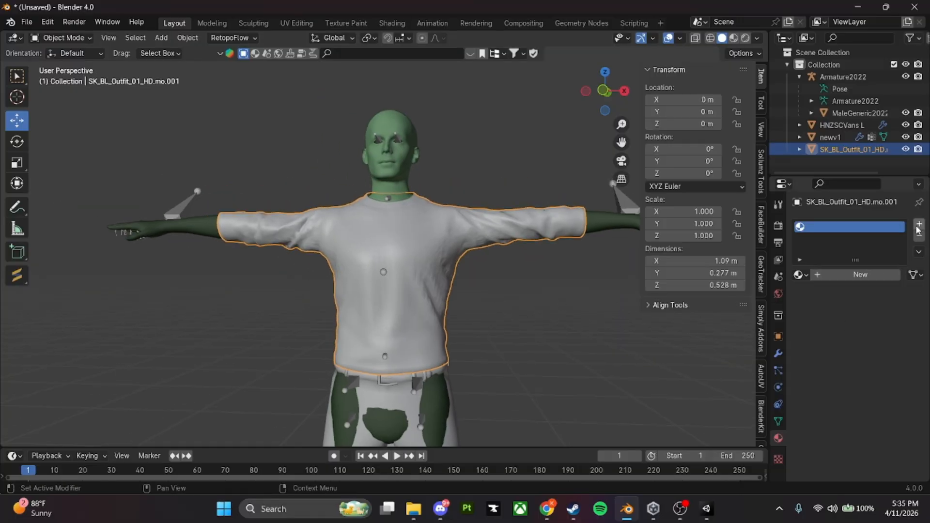
click(839, 273)
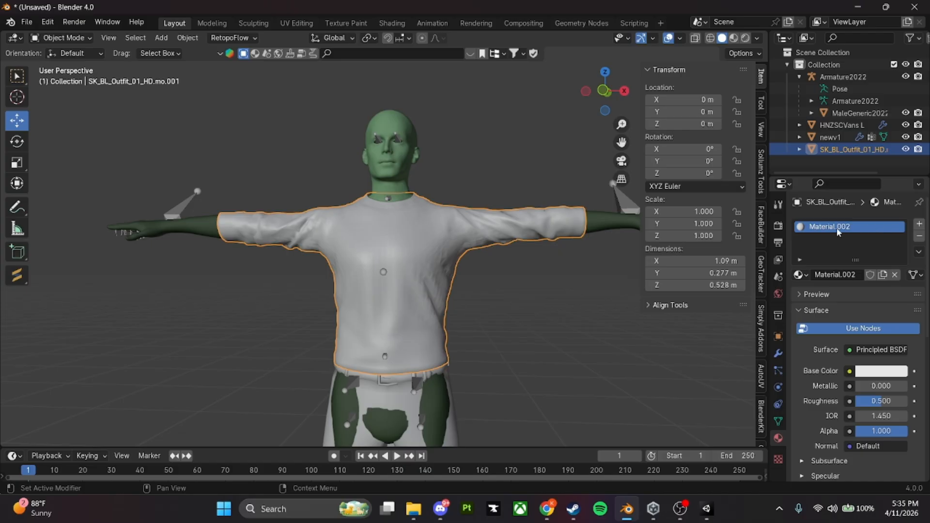
click(918, 236)
- Add Armature2022 to the shirt selection and apply all transforms to both
middle_drag(498, 297, 400, 217)
shift+click(401, 216)
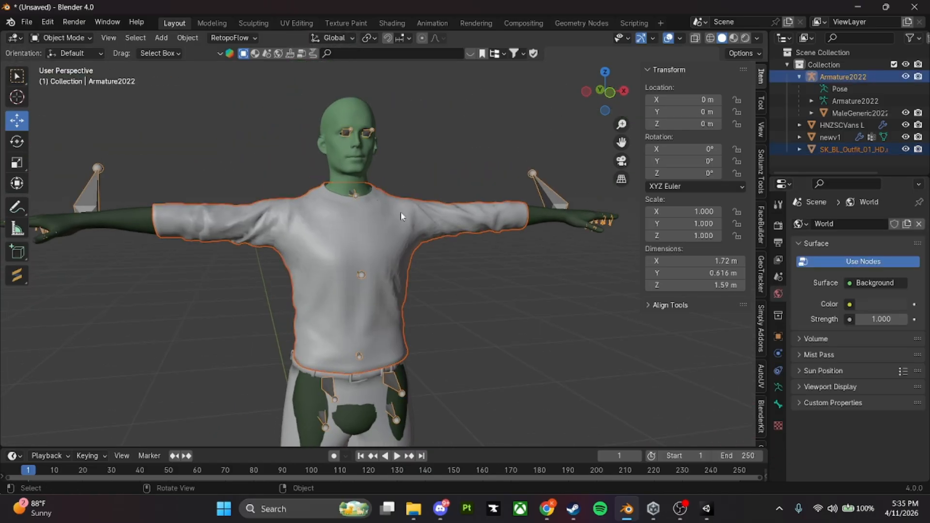
key(ctrl+a)
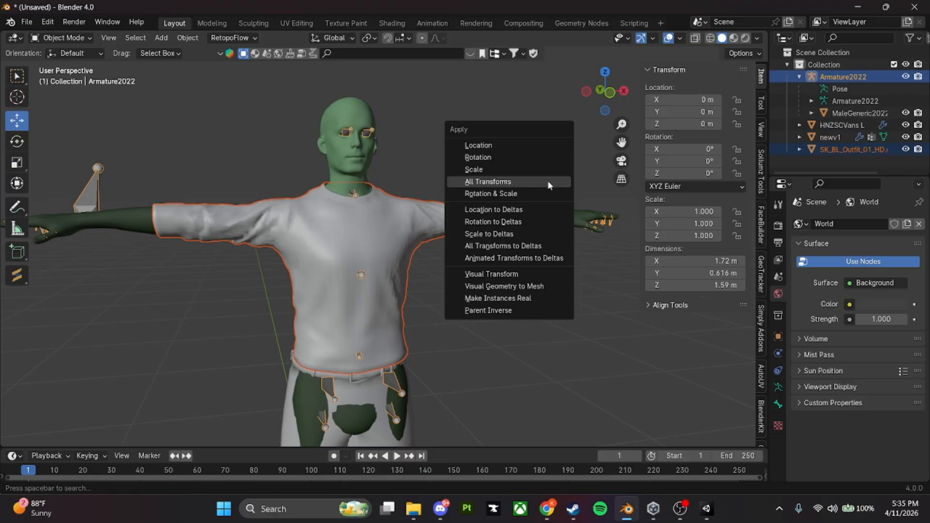
click(549, 182)
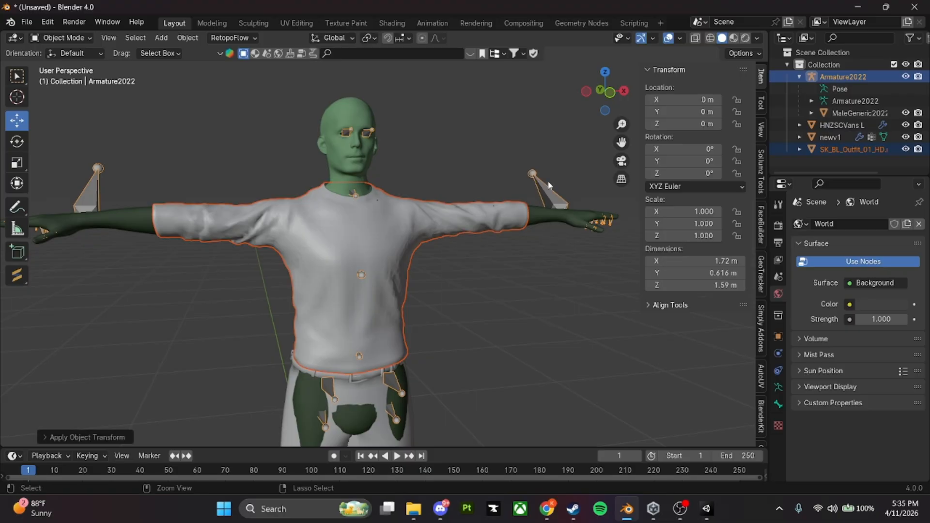
- Open the FBX export in a maximized window and load the preset for selected Armature and Mesh objects with FBX Units Scale
click(27, 22)
mouse_move(51, 206)
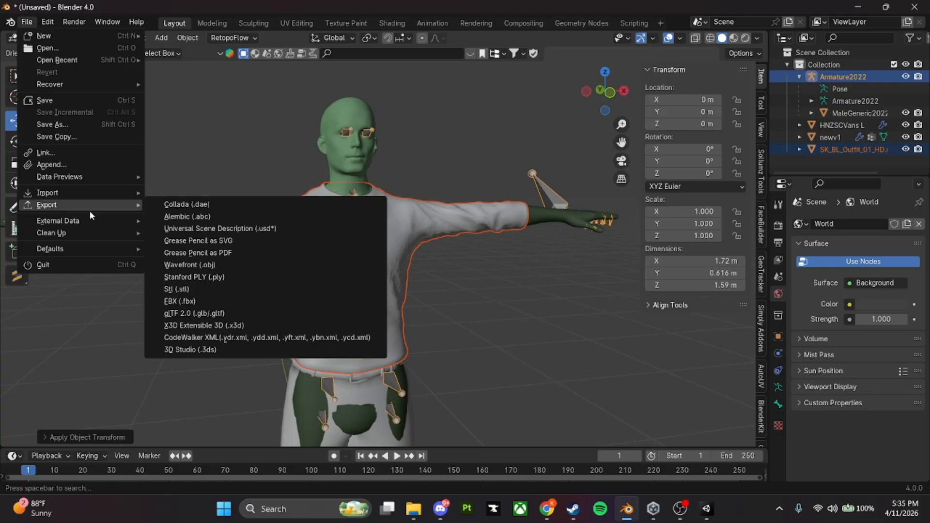
click(186, 302)
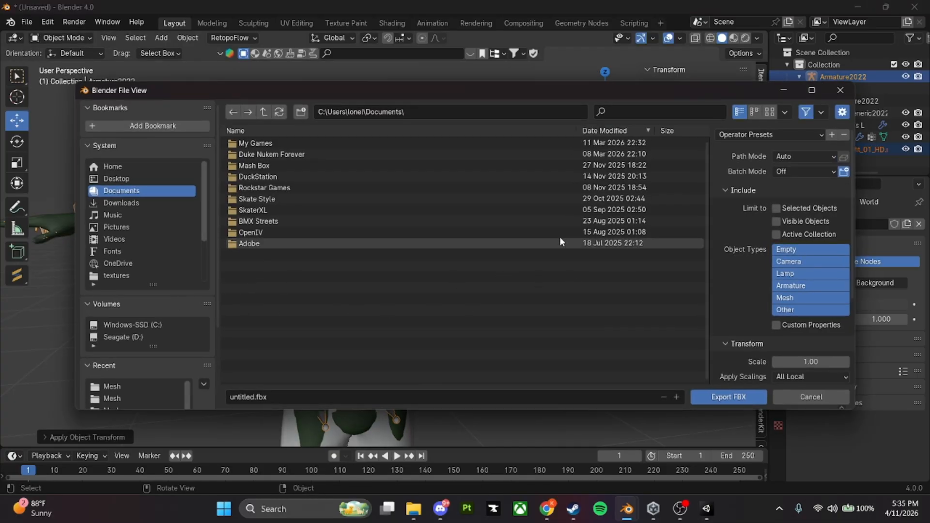
click(765, 135)
click(761, 165)
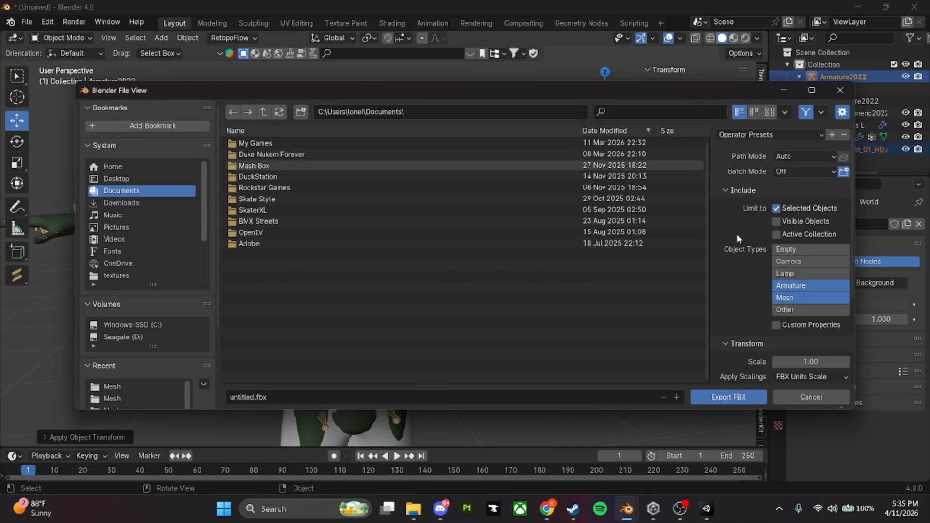
click(812, 90)
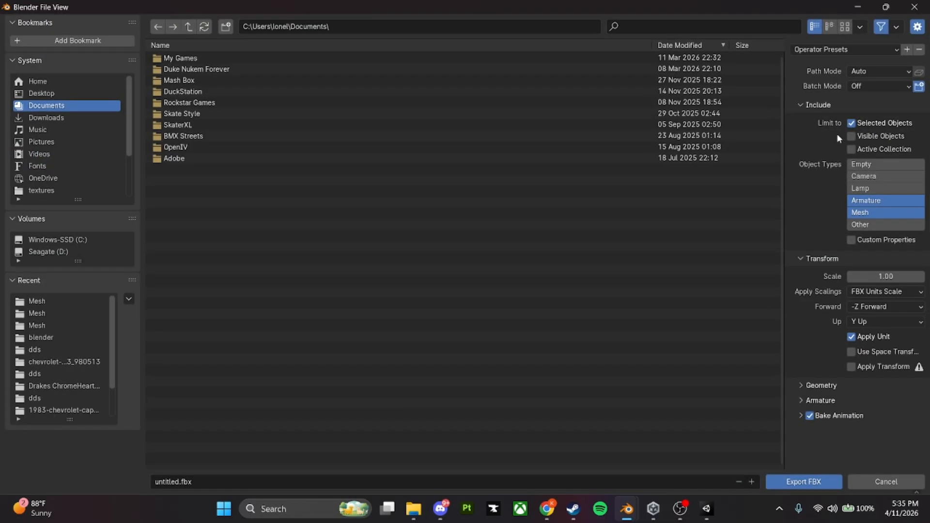
- Examine the FBX export's Geometry, Armature and Bake Animation settings
click(822, 385)
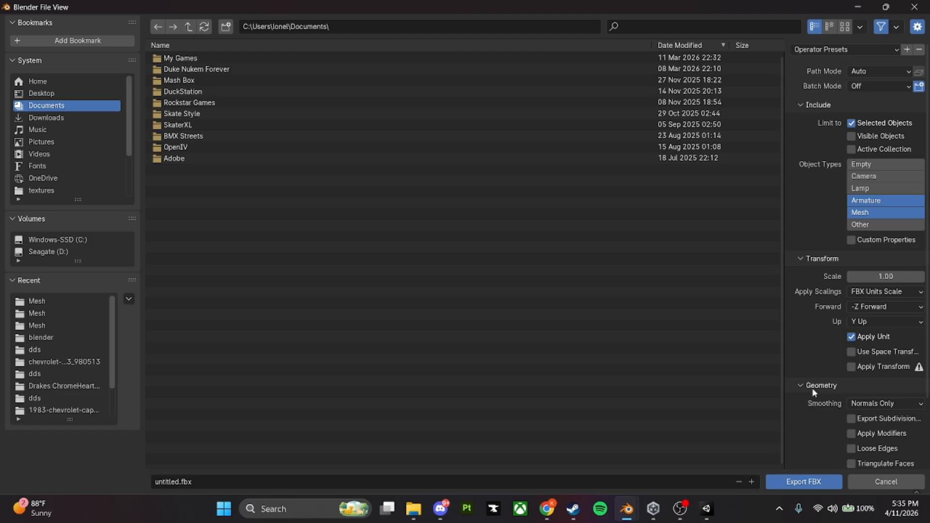
scroll(820, 279, down, 3)
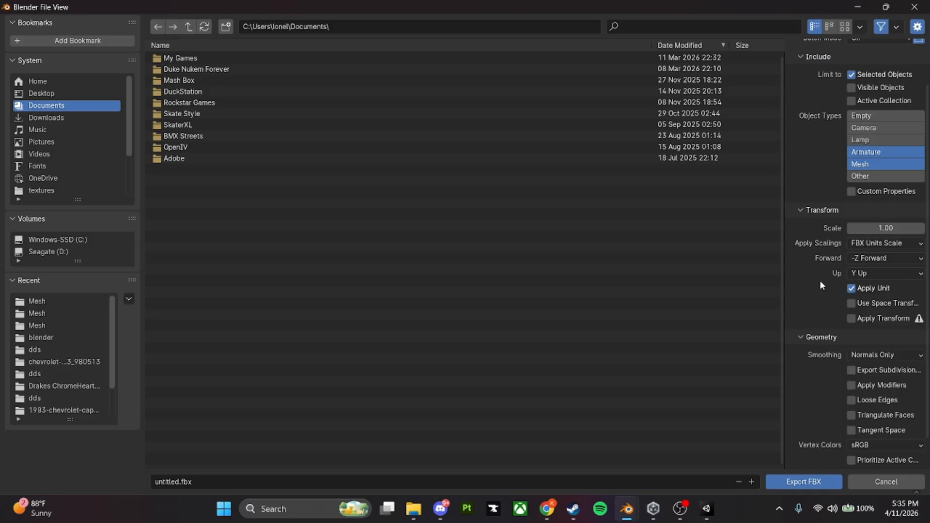
scroll(821, 282, down, 2)
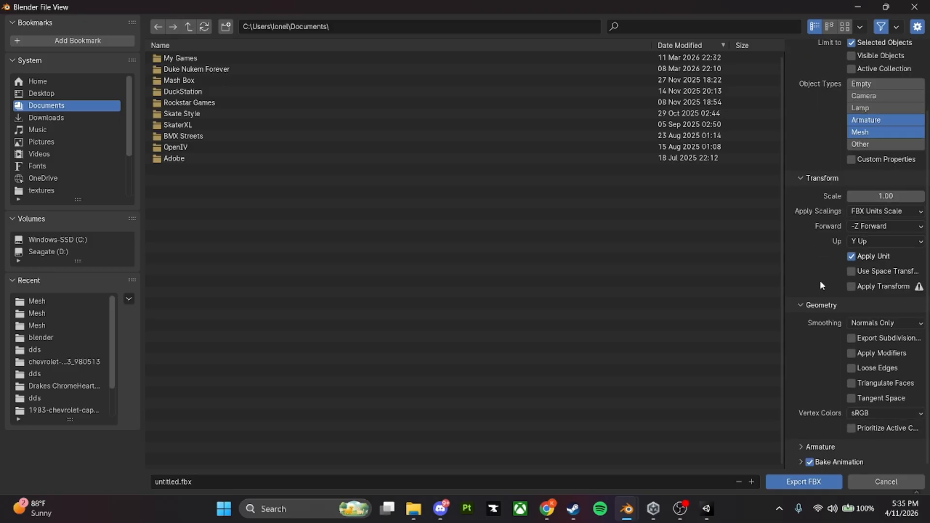
click(822, 447)
scroll(810, 367, down, 2)
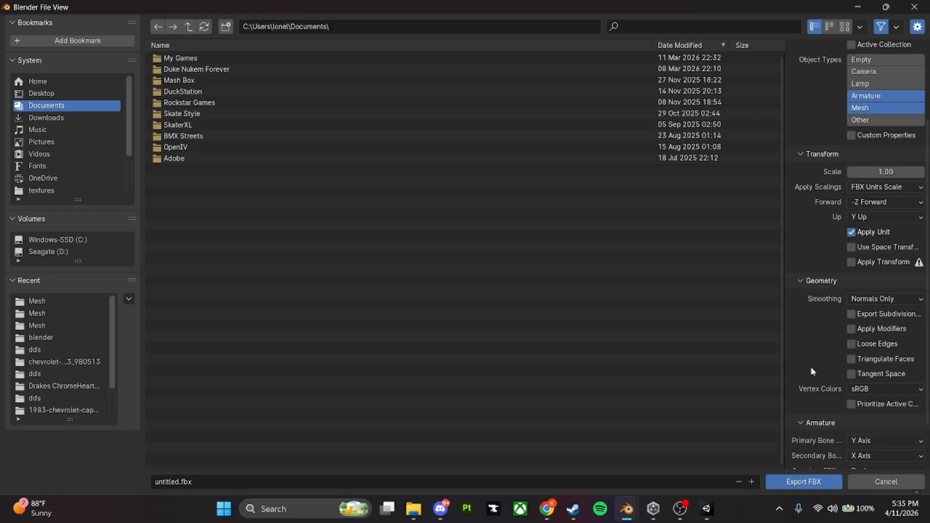
scroll(810, 367, down, 1)
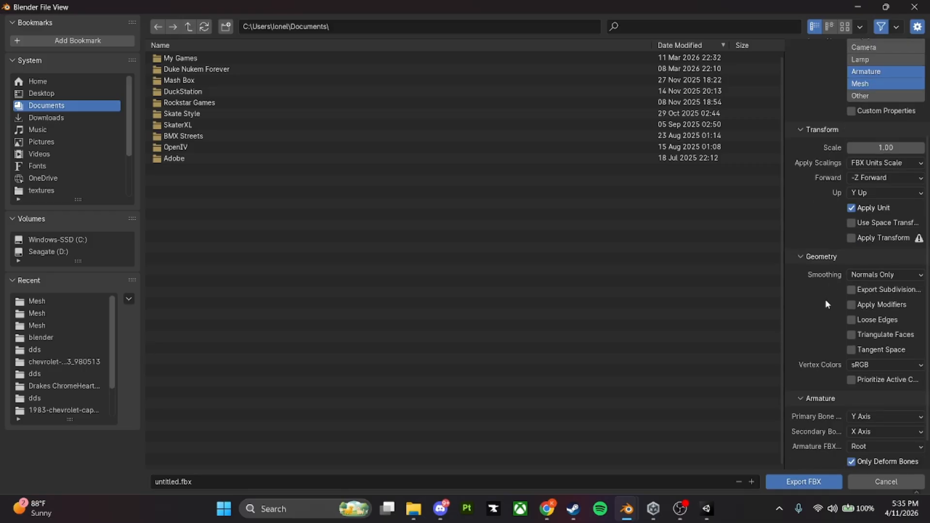
scroll(824, 299, down, 2)
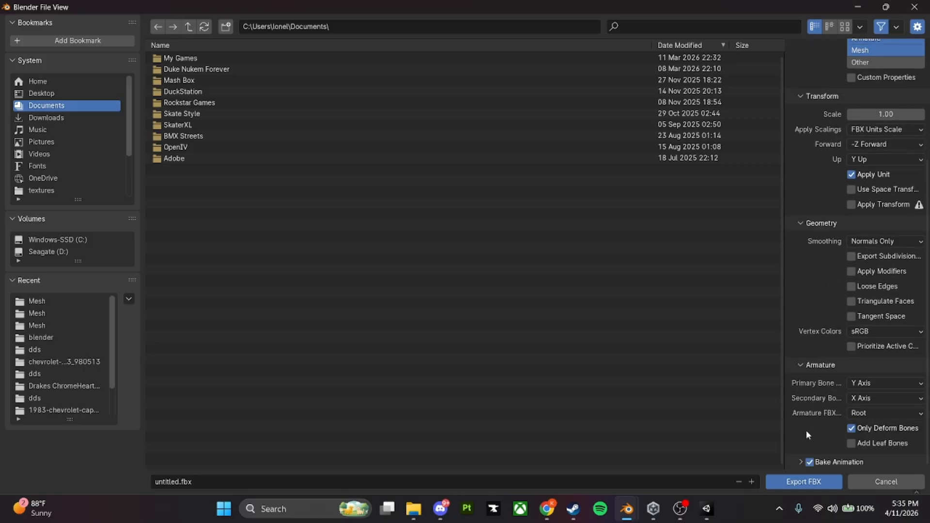
click(800, 463)
scroll(829, 275, down, 5)
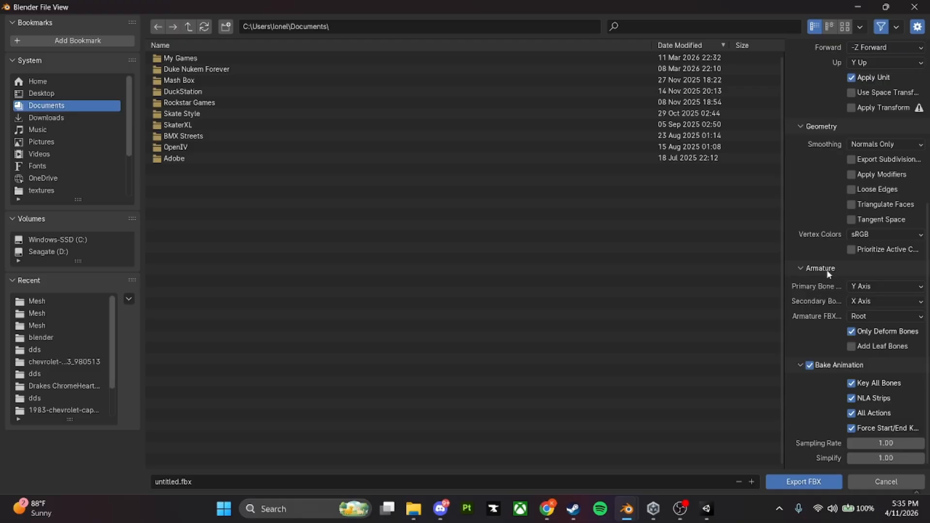
scroll(829, 274, up, 13)
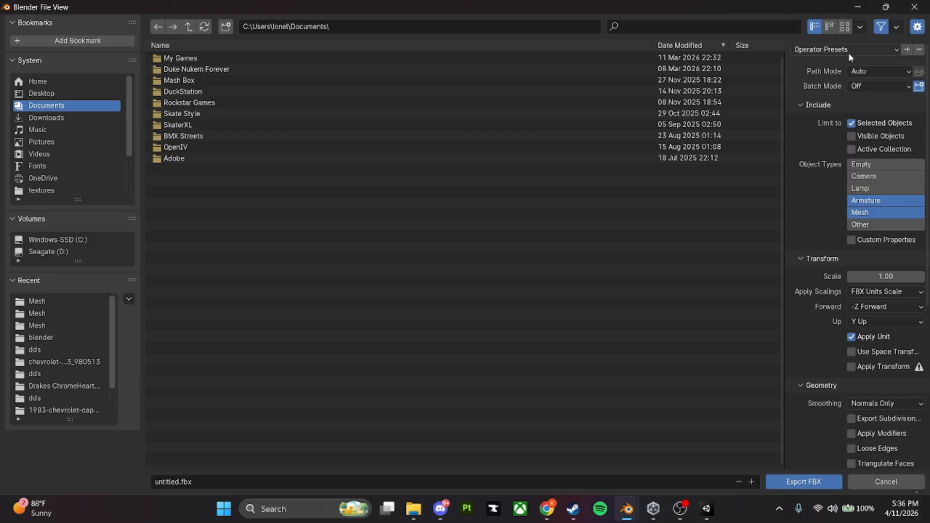
- Reload the export preset, browse to the Desktop folder, and cancel the FBX export
click(826, 49)
click(817, 80)
click(823, 49)
click(823, 80)
click(52, 93)
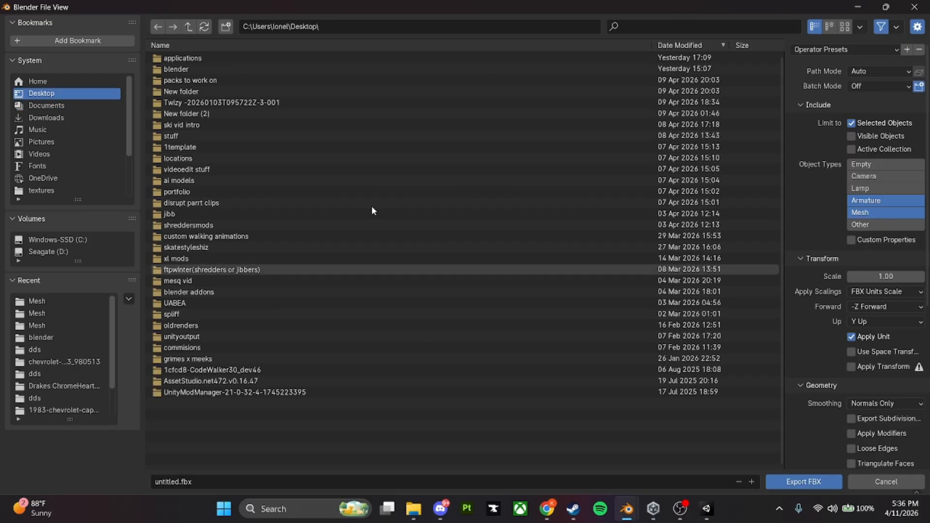
click(866, 481)
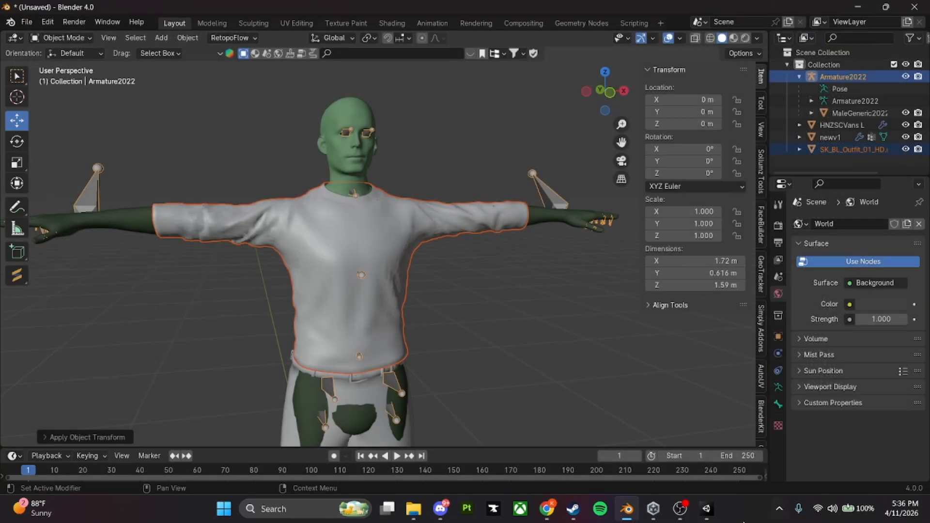
- Switch to the XL Clothing Project 1 Unity editor and view the installed editor versions in Unity Hub
click(706, 508)
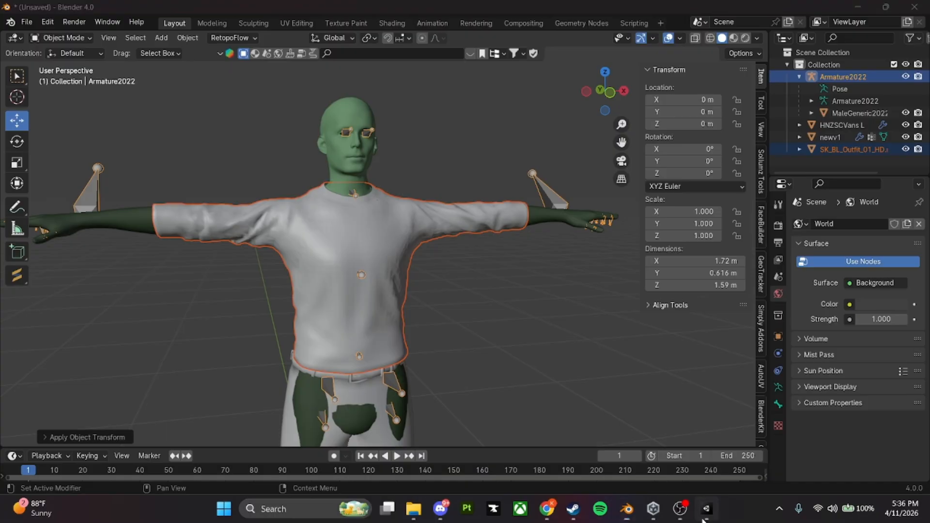
click(252, 7)
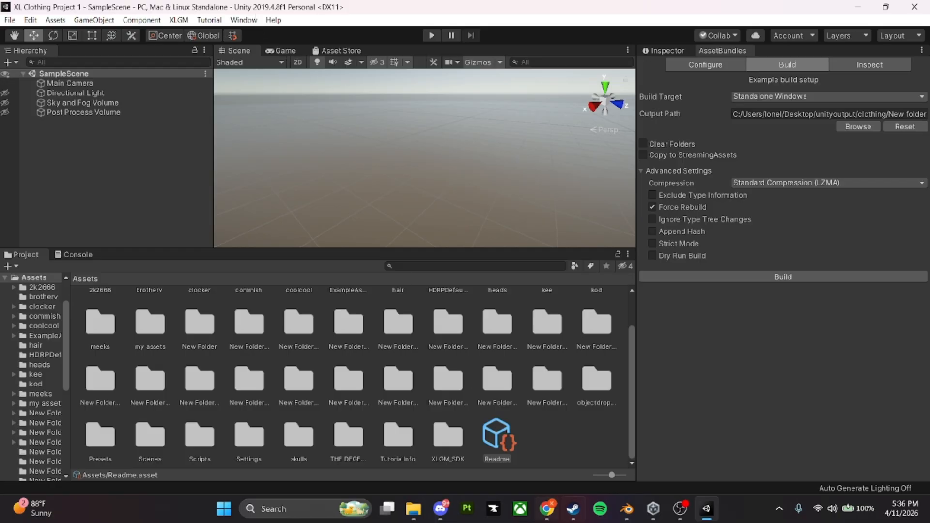
click(653, 509)
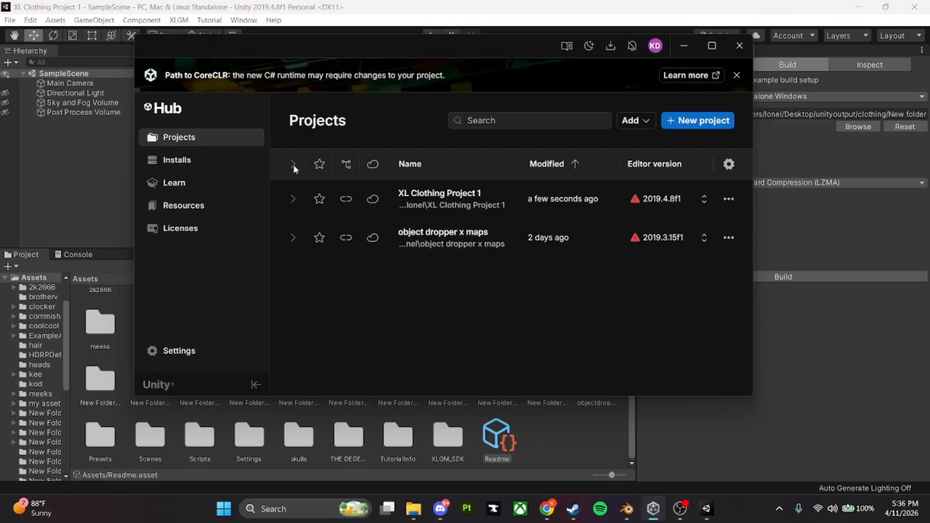
click(176, 160)
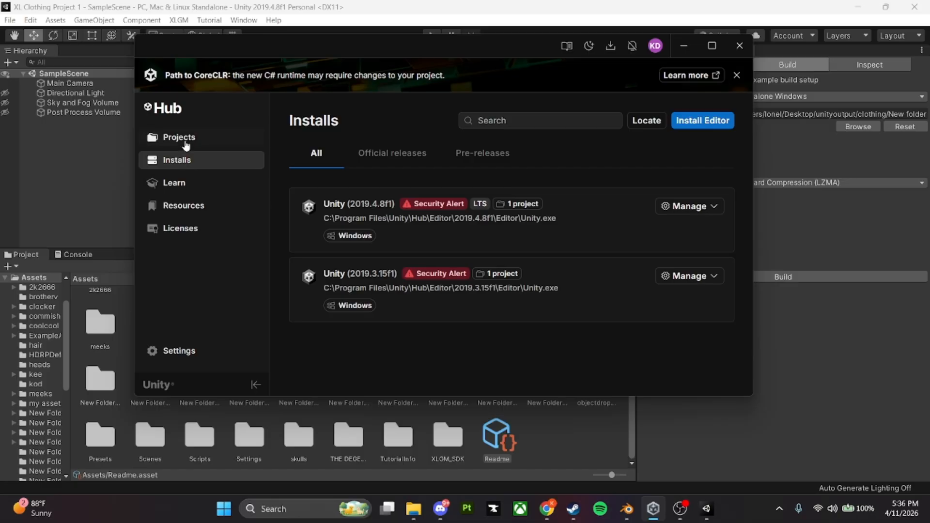
- Preview a new Unity 2019.4.8f1 project with the High Definition 3D sample template, and minimize Unity Hub without creating it
click(167, 137)
click(708, 121)
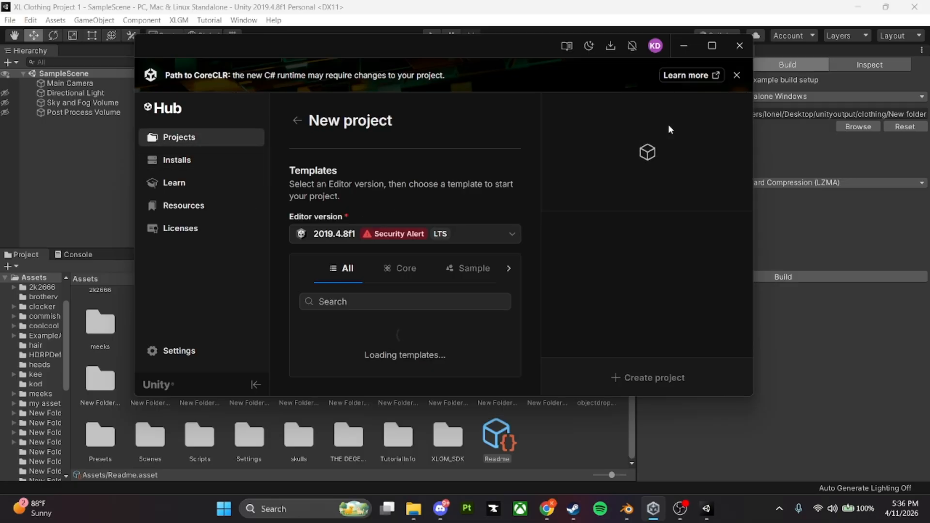
scroll(465, 207, down, 5)
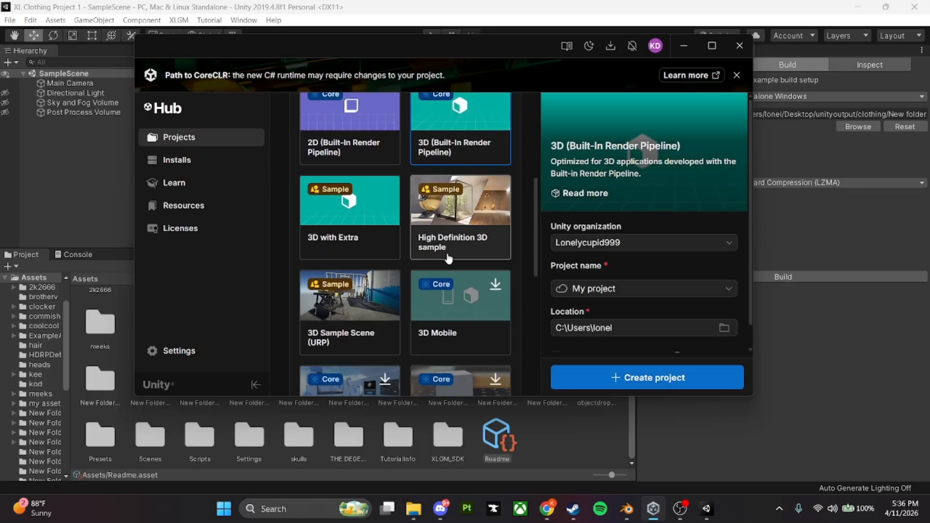
click(460, 204)
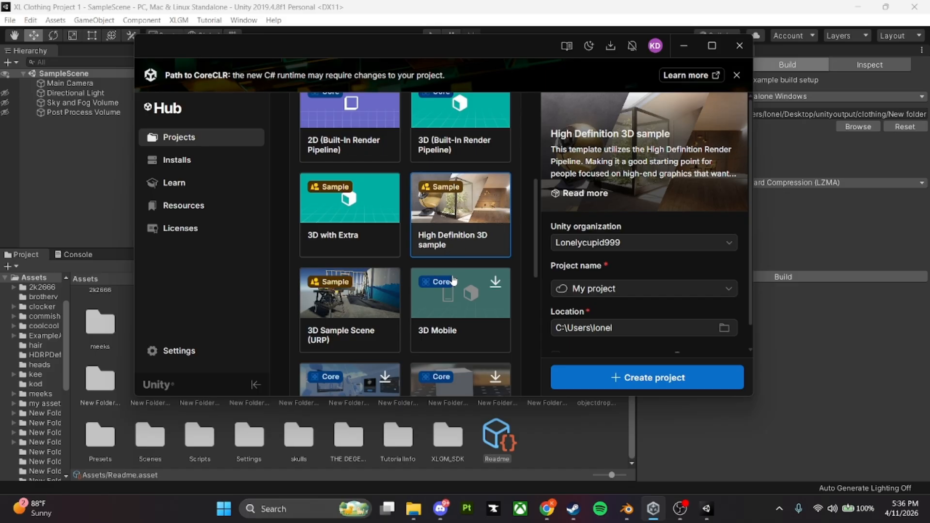
scroll(478, 211, up, 3)
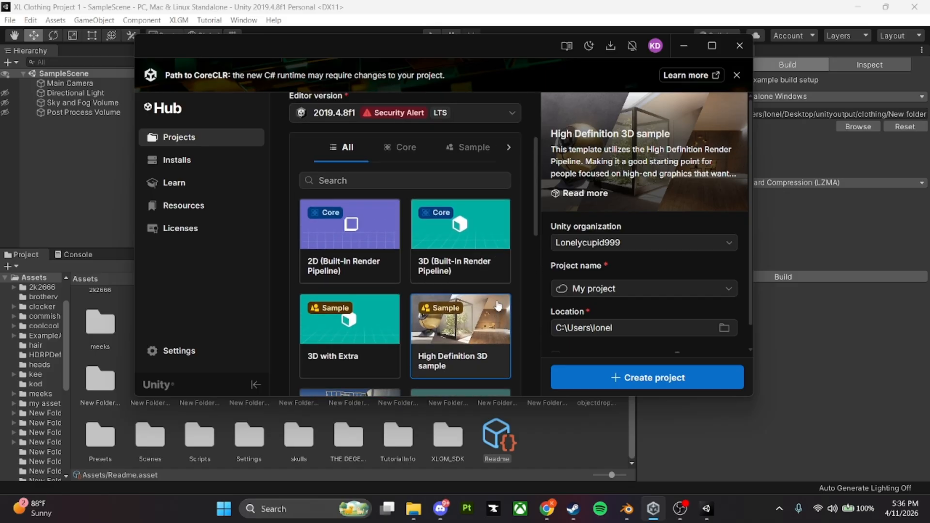
scroll(688, 272, down, 1)
scroll(664, 239, up, 1)
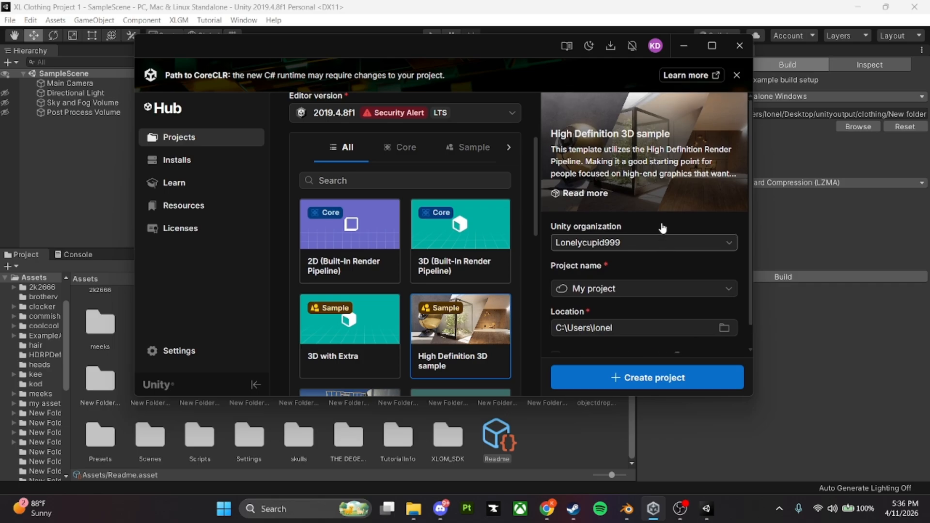
scroll(505, 186, up, 3)
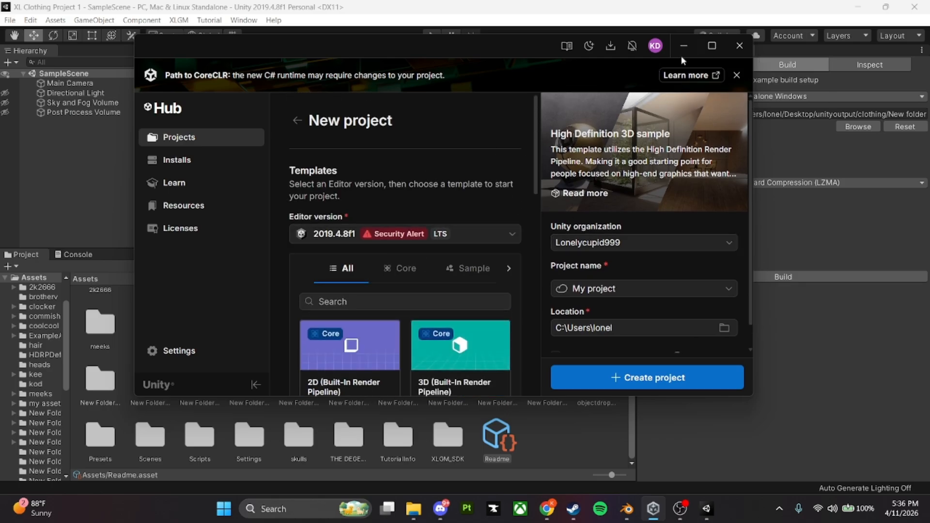
click(740, 49)
click(683, 46)
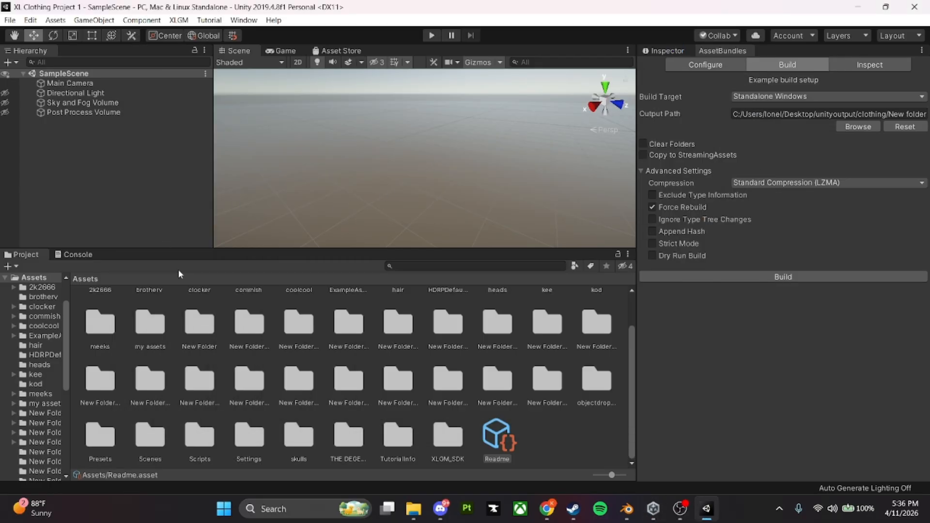
- Bring up File Explorer, minimize the other windows to view the desktop files, and return to the Unity editor
click(567, 446)
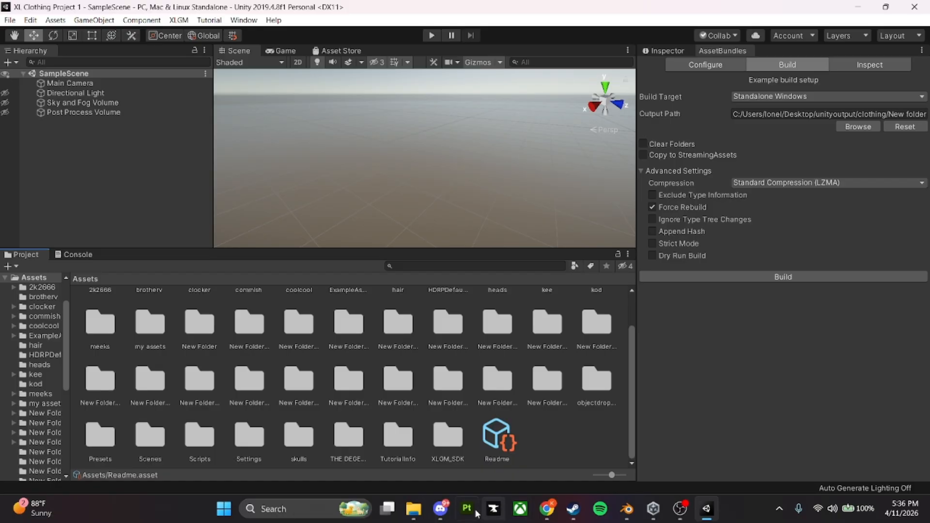
mouse_move(654, 518)
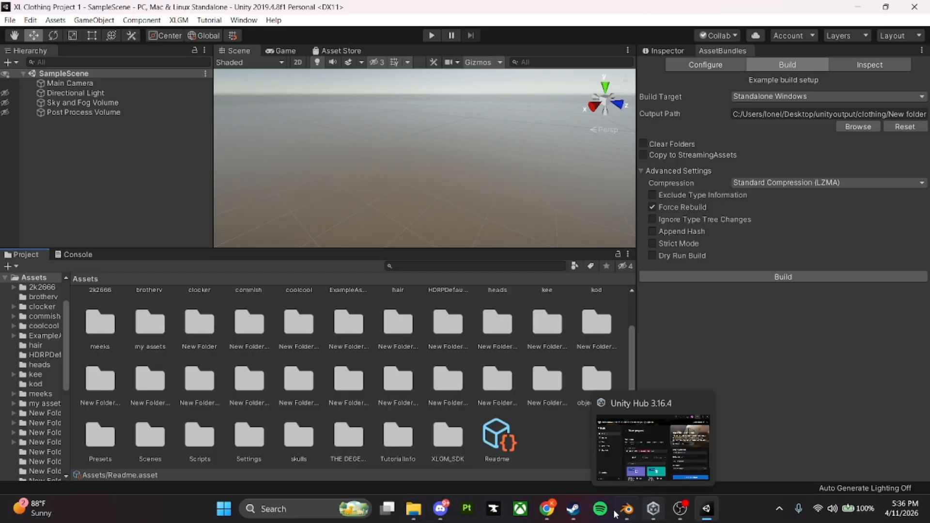
mouse_move(419, 517)
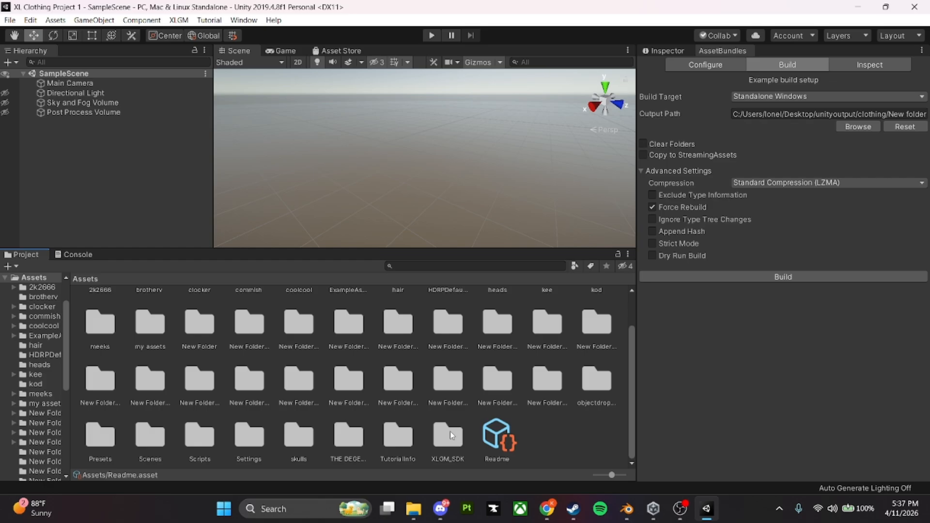
right_click(144, 186)
click(414, 508)
click(858, 6)
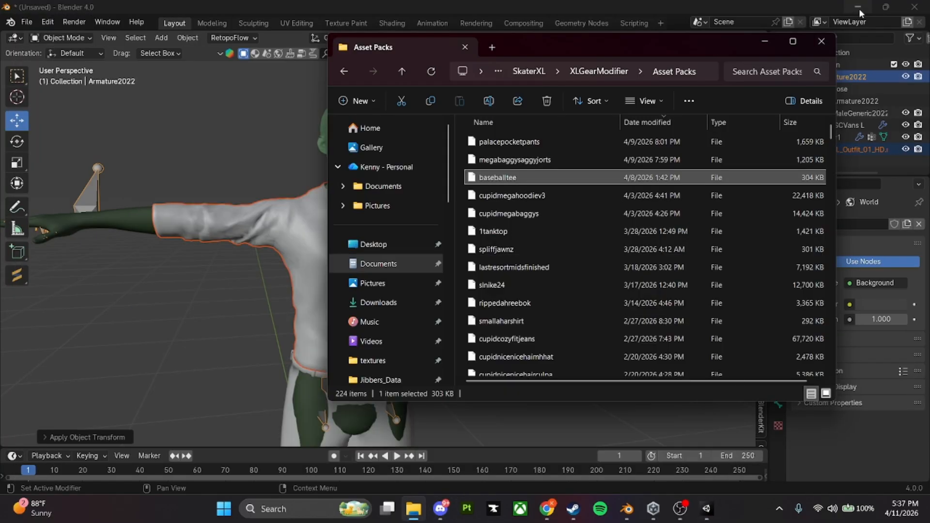
click(859, 7)
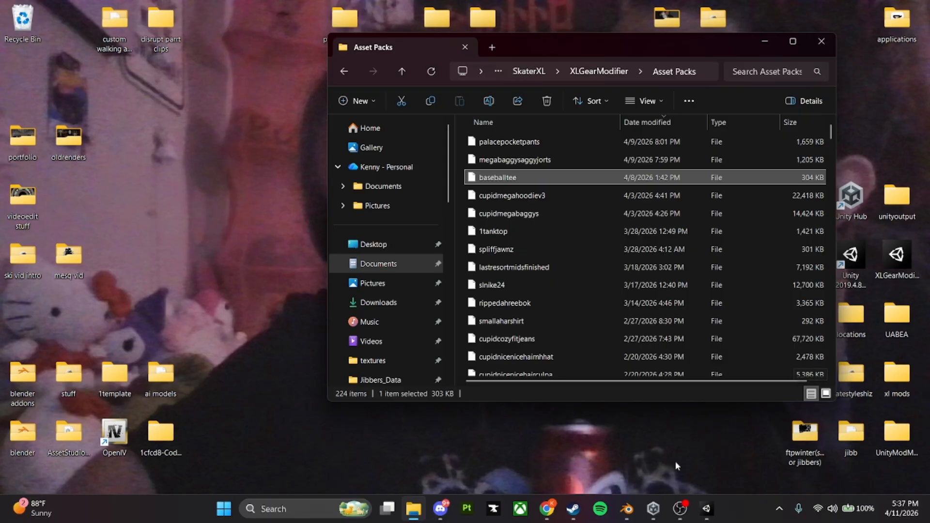
click(661, 404)
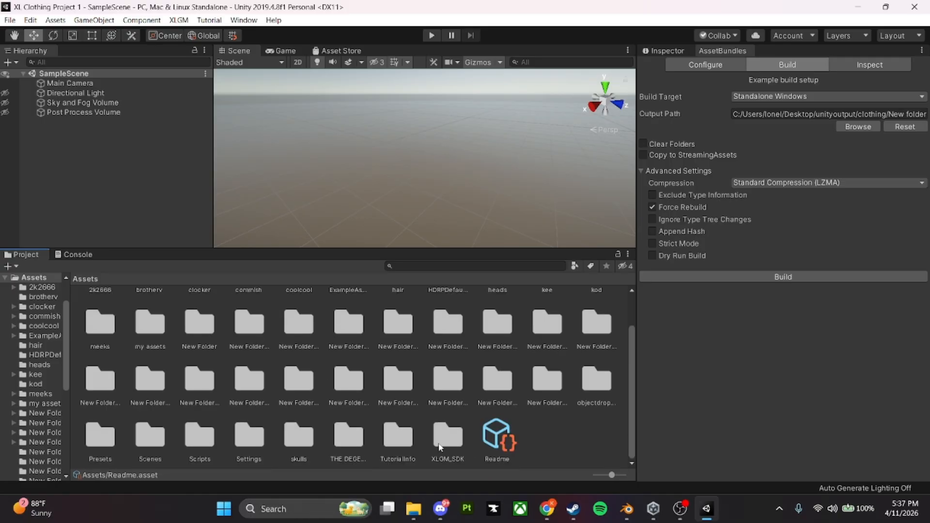
- Select the XLGM_SDK folder, view the Asset Bundle Browser package in the Package Manager, and close the Package Manager
click(441, 445)
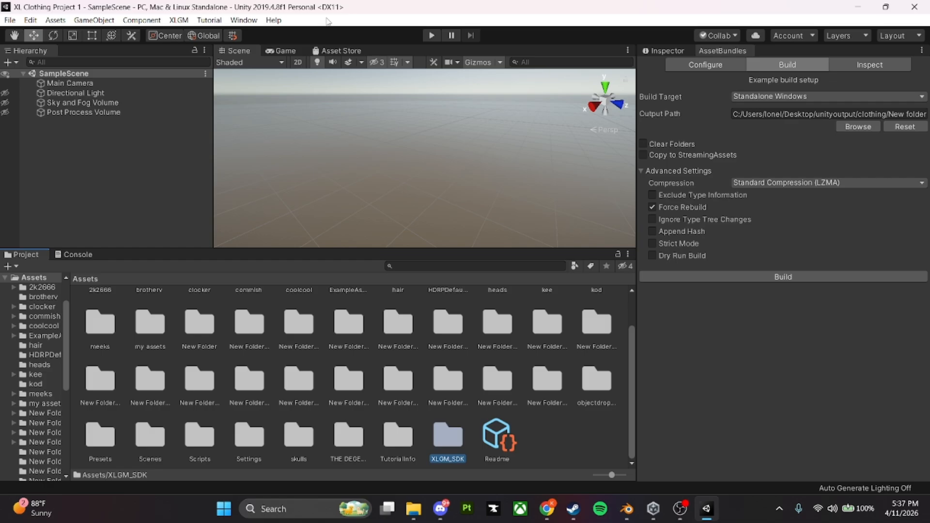
click(141, 19)
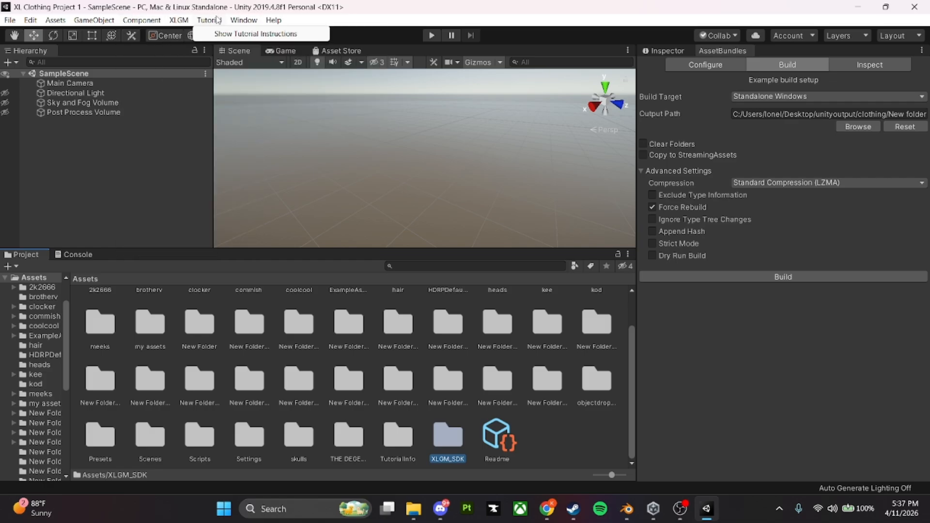
mouse_move(253, 23)
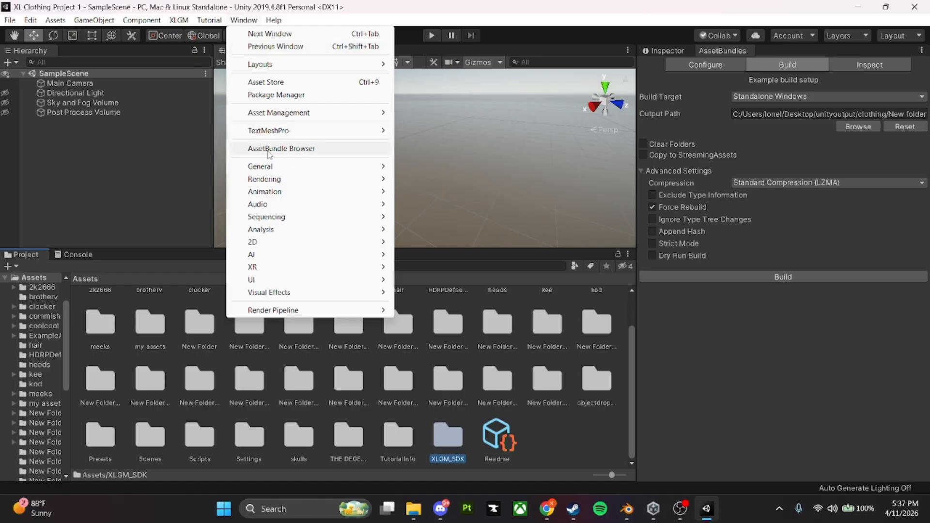
click(279, 95)
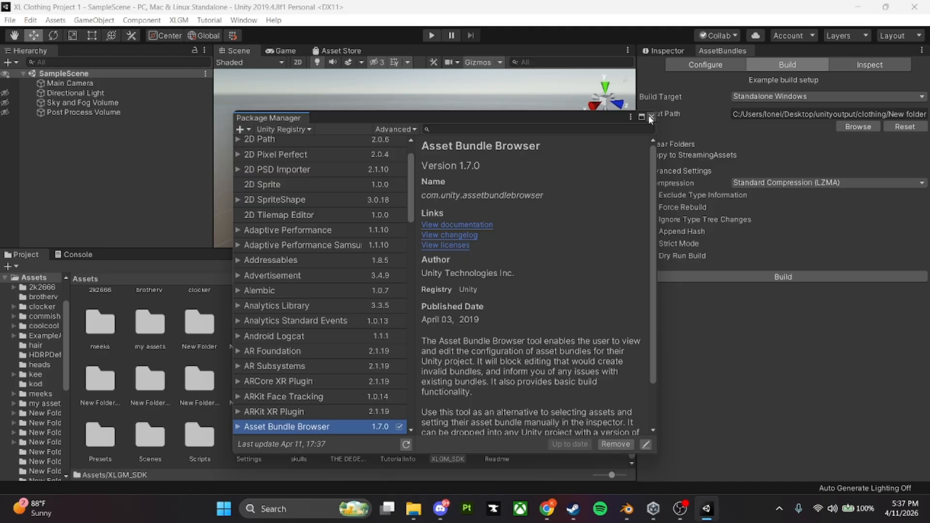
click(650, 117)
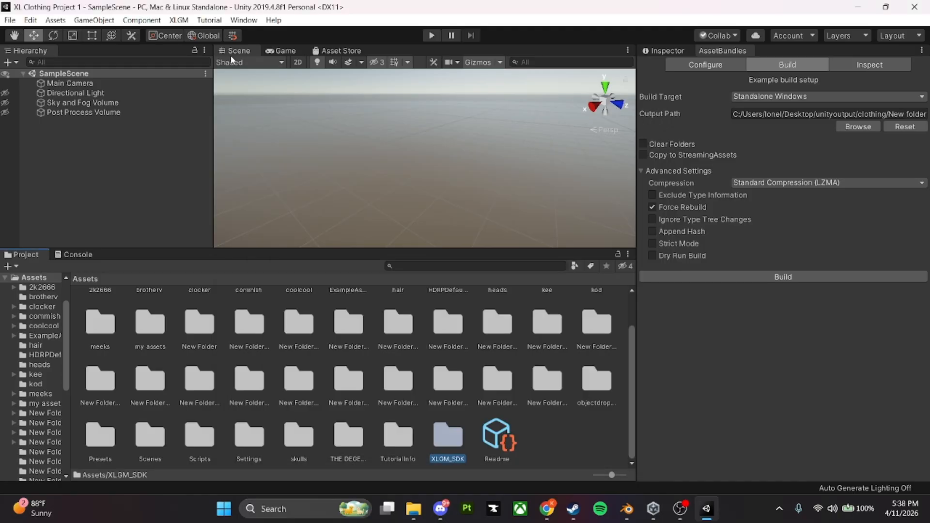
- Create a new folder in the project's Assets, keeping its default name
right_click(542, 454)
mouse_move(625, 158)
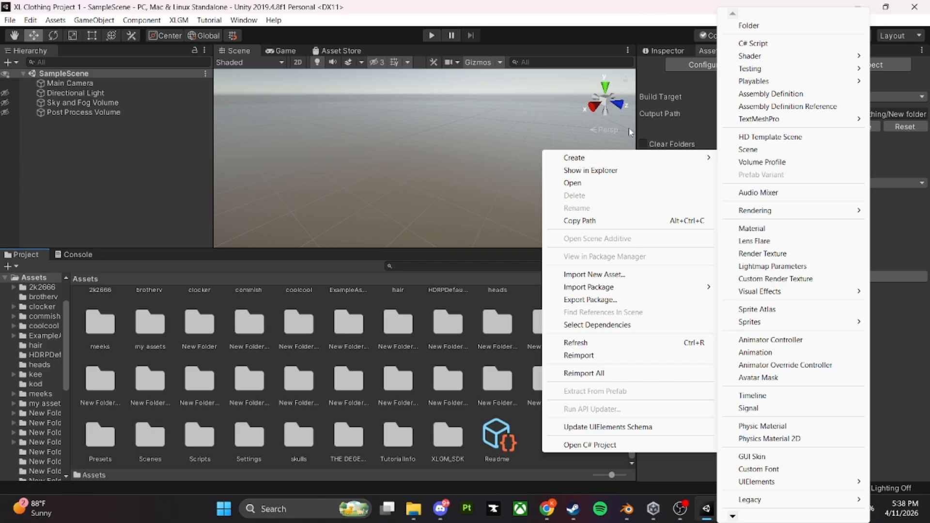
click(749, 25)
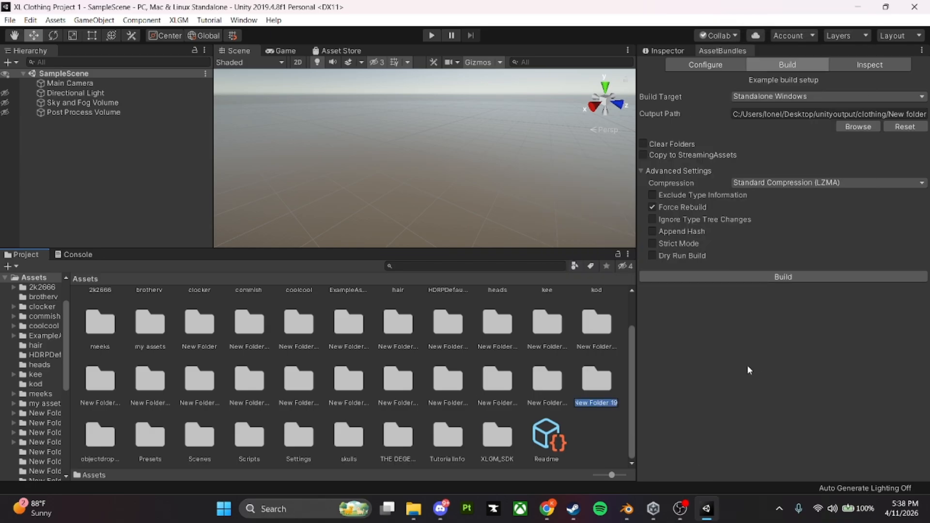
key(Return)
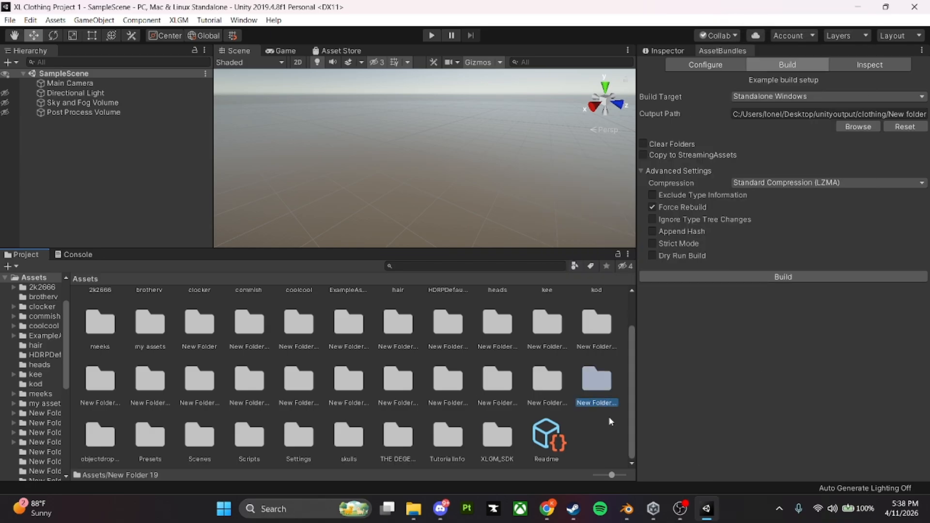
- Open the newly created New Folder 19 in Assets, then bring up File Explorer and minimize it again
double_click(595, 382)
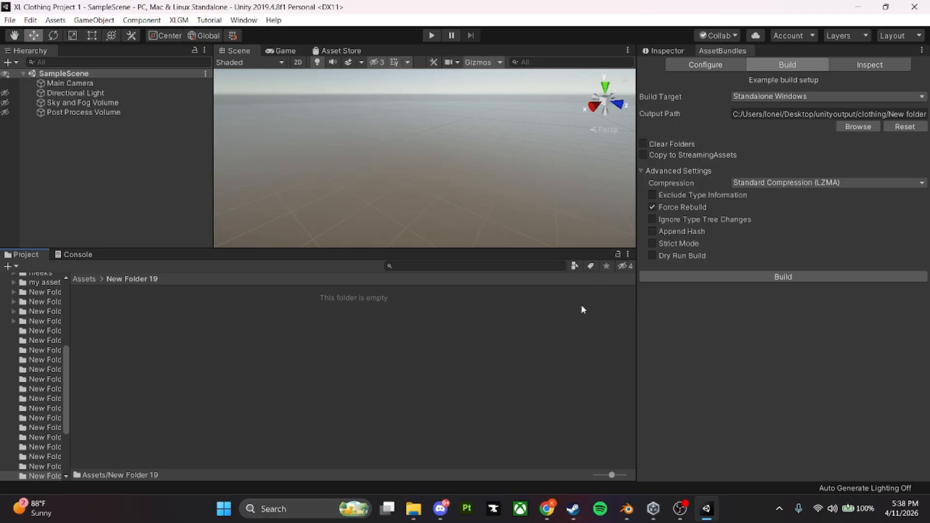
click(413, 508)
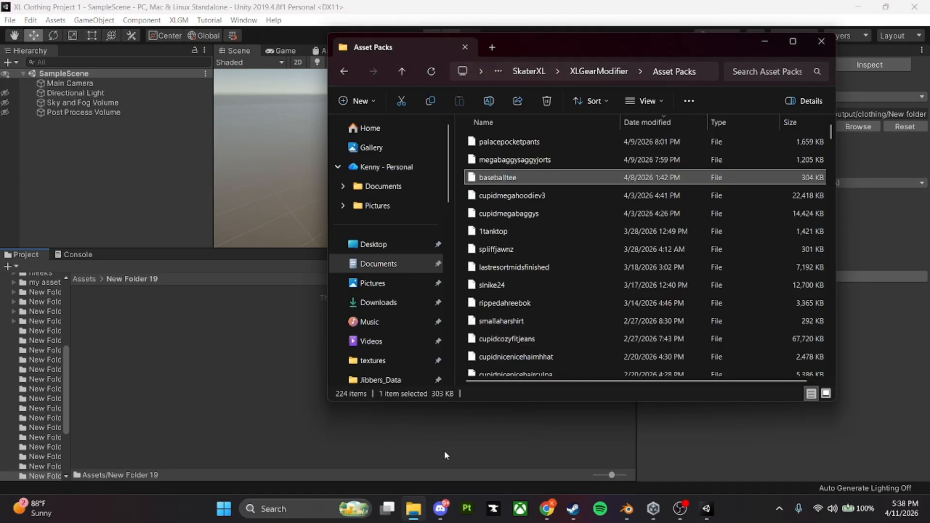
click(765, 41)
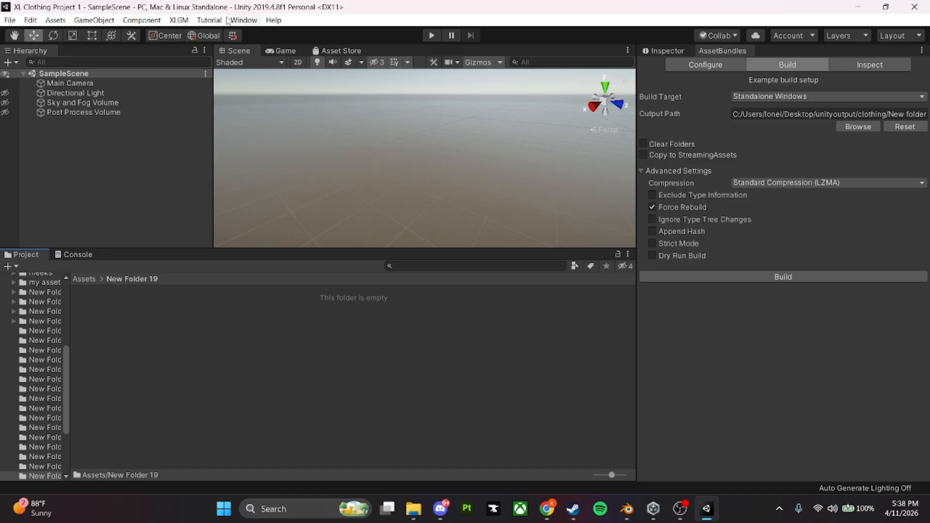
- View the Window commands, undock the AssetBundles window, and dock it back beside the Inspector
click(237, 20)
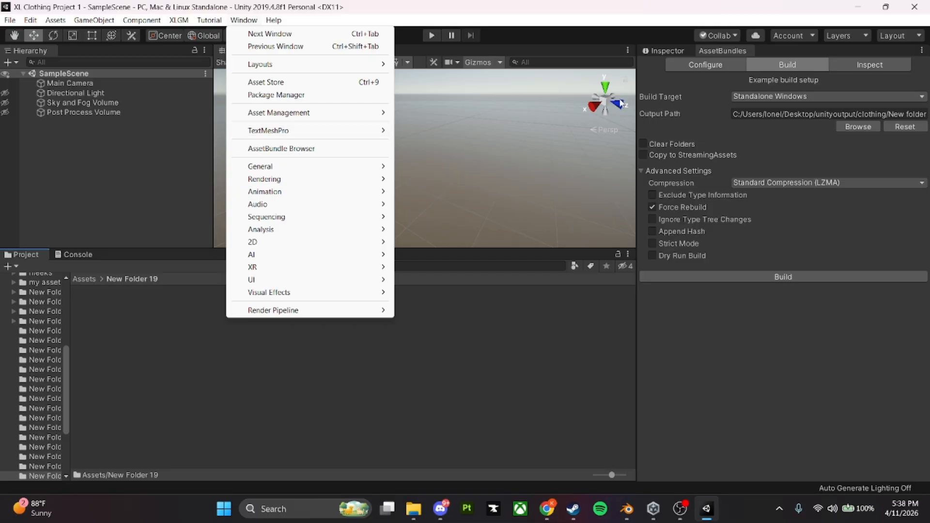
click(716, 53)
drag(716, 52, 765, 85)
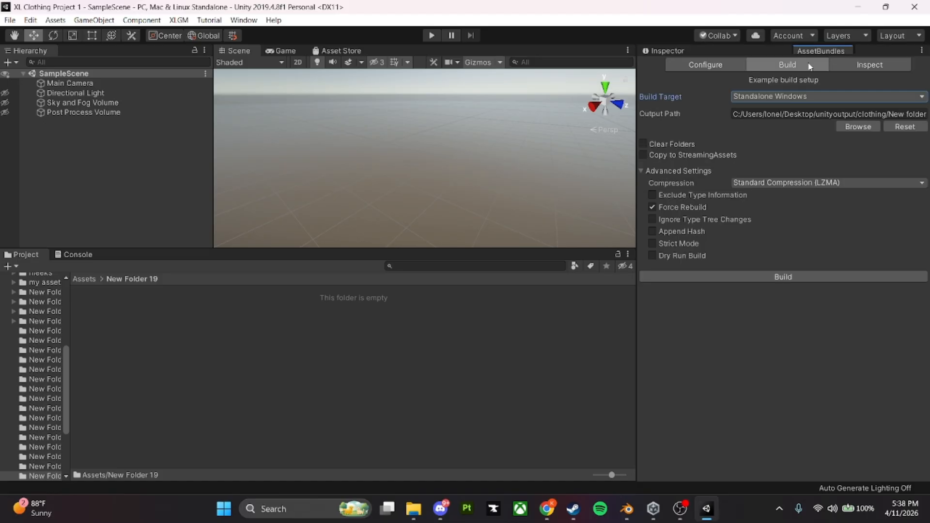
drag(835, 205, 803, 317)
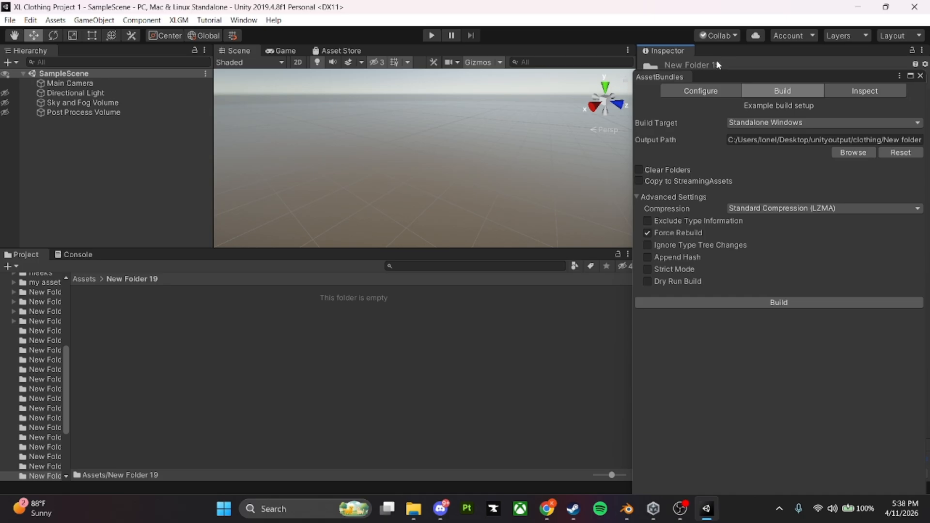
drag(668, 80, 737, 52)
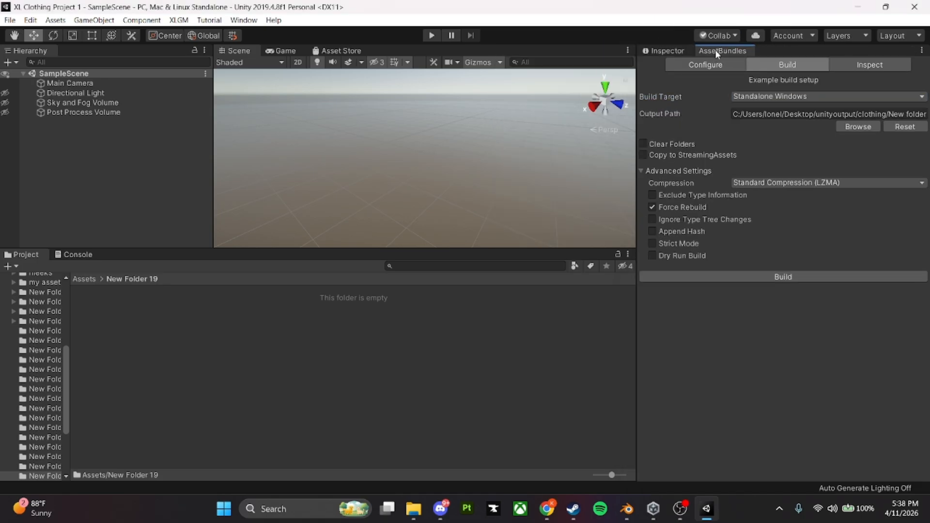
- Switch back and forth between the Inspector and AssetBundles views, leaving the Inspector in front
click(660, 51)
click(720, 53)
click(659, 52)
click(721, 51)
click(648, 51)
click(175, 390)
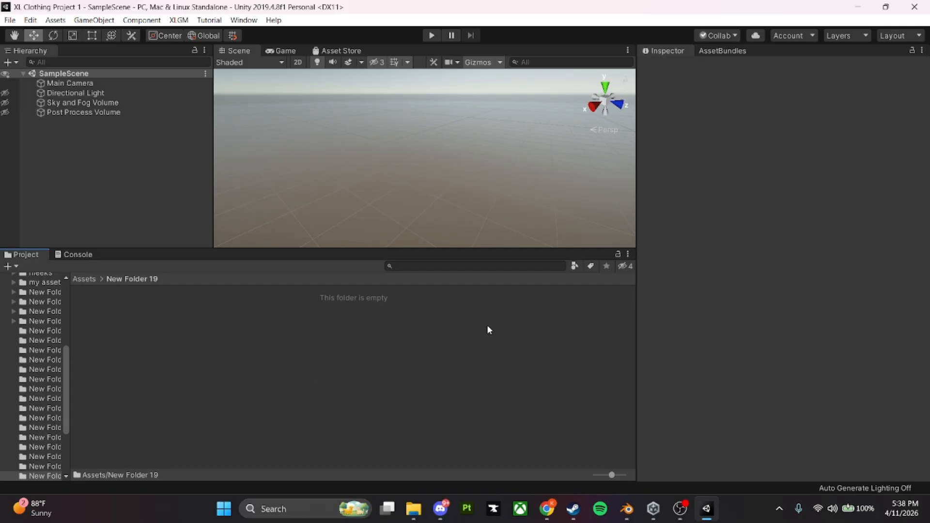
- In File Explorer, open the 4disrupt pack folder inside the desktop's packs to work on folder
click(414, 508)
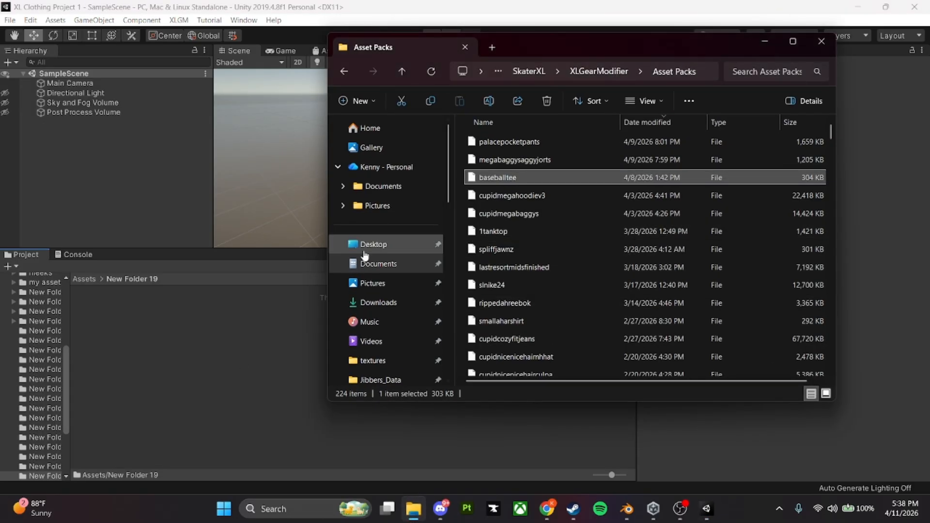
click(367, 246)
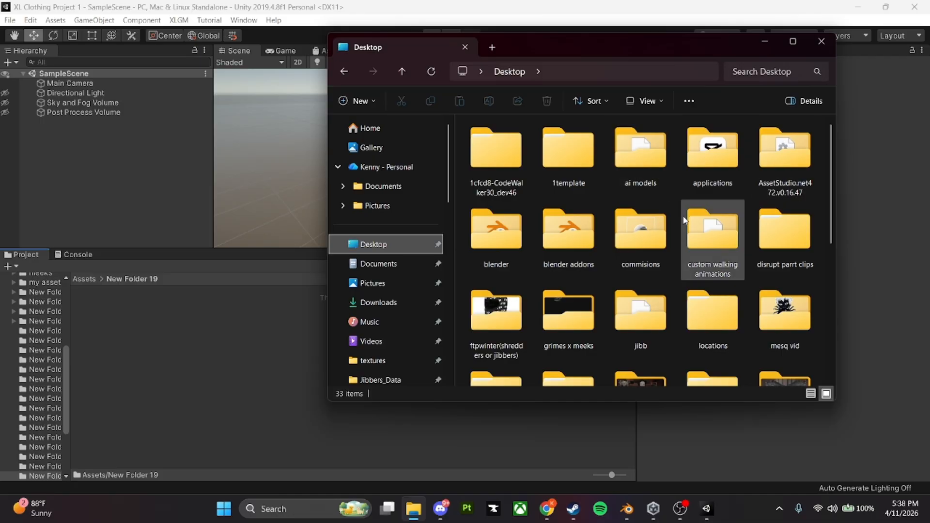
scroll(685, 221, down, 2)
scroll(683, 230, down, 3)
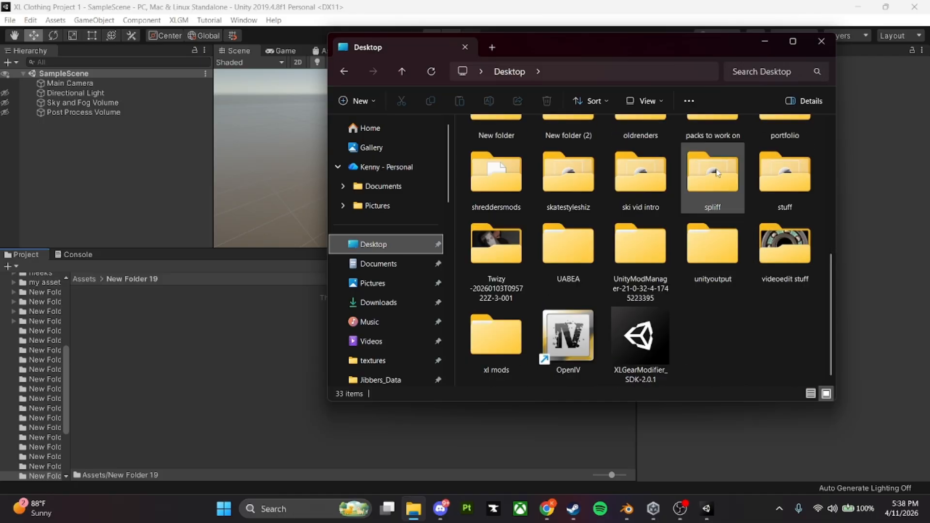
scroll(717, 242, up, 5)
scroll(727, 255, down, 2)
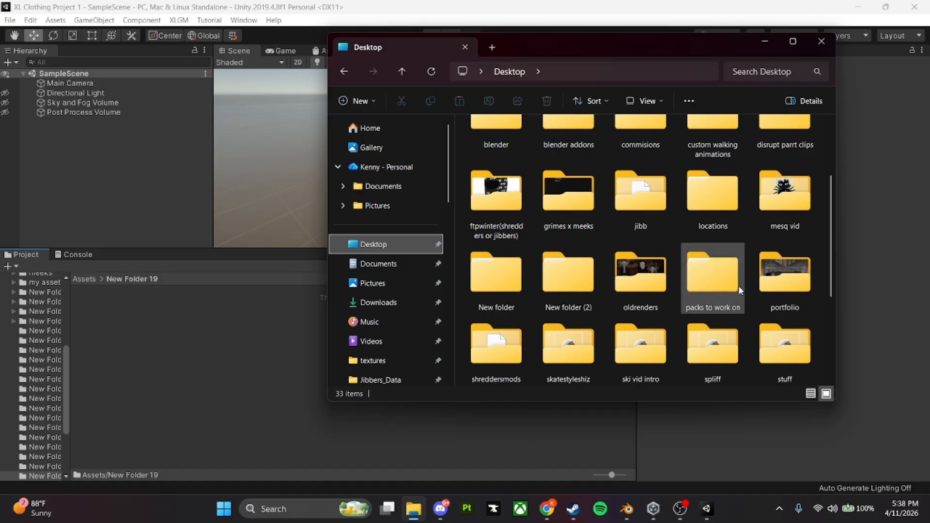
double_click(713, 262)
double_click(520, 195)
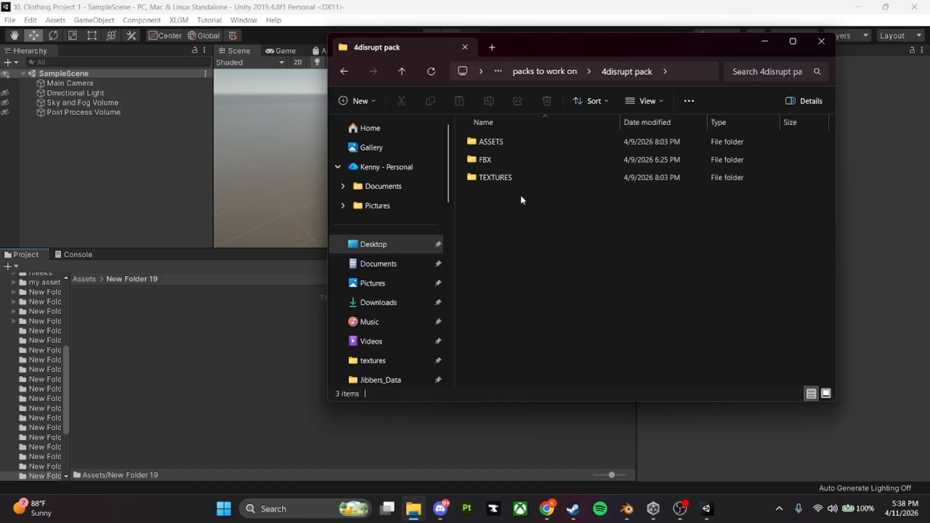
- Import baggypurpjortsrigged from the pack's FBX folder into New Folder 19 of the Unity project
click(510, 167)
double_click(510, 165)
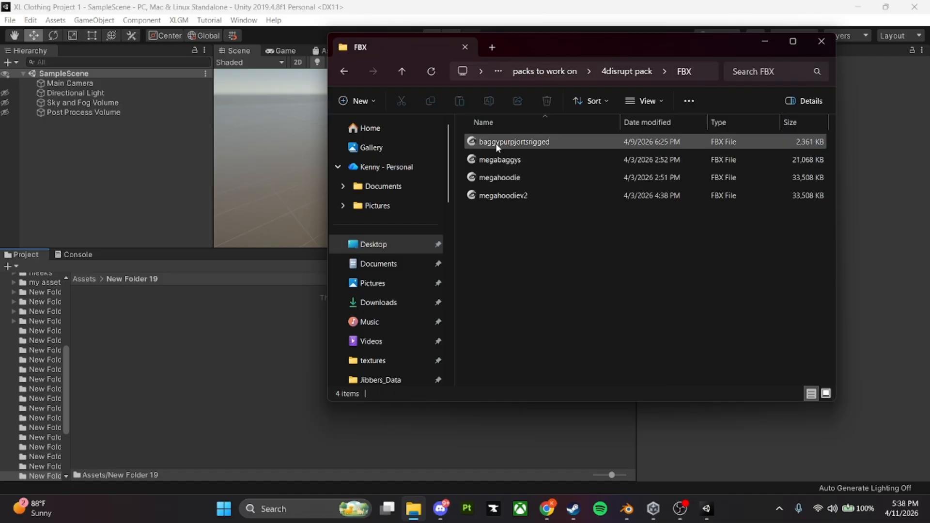
drag(496, 144, 121, 302)
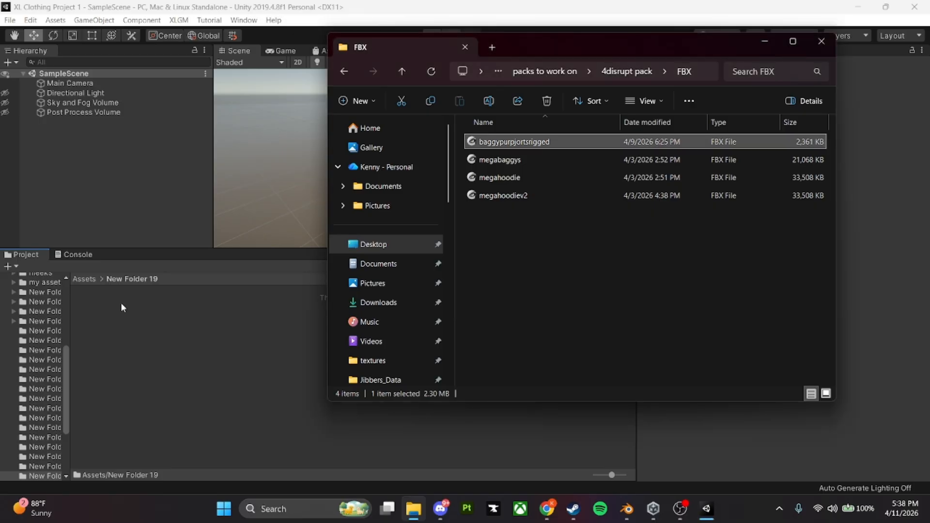
click(109, 323)
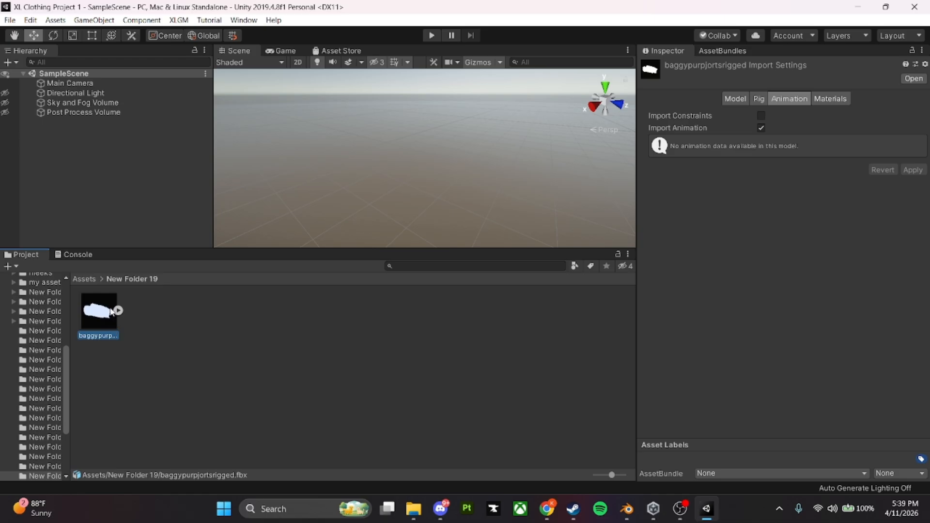
- Expand the baggypurpjortsrigged model and extract its Baggy_Purple_Jorts material from the prefab
click(118, 311)
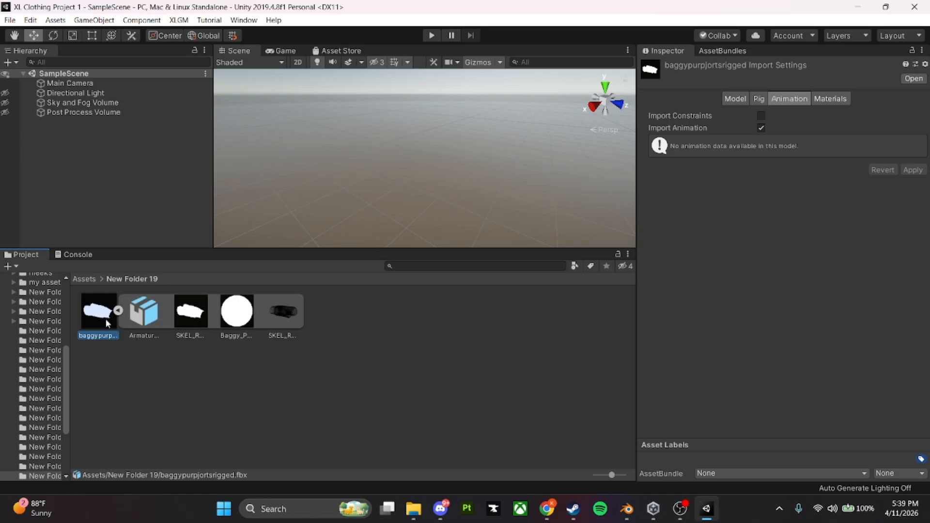
click(232, 319)
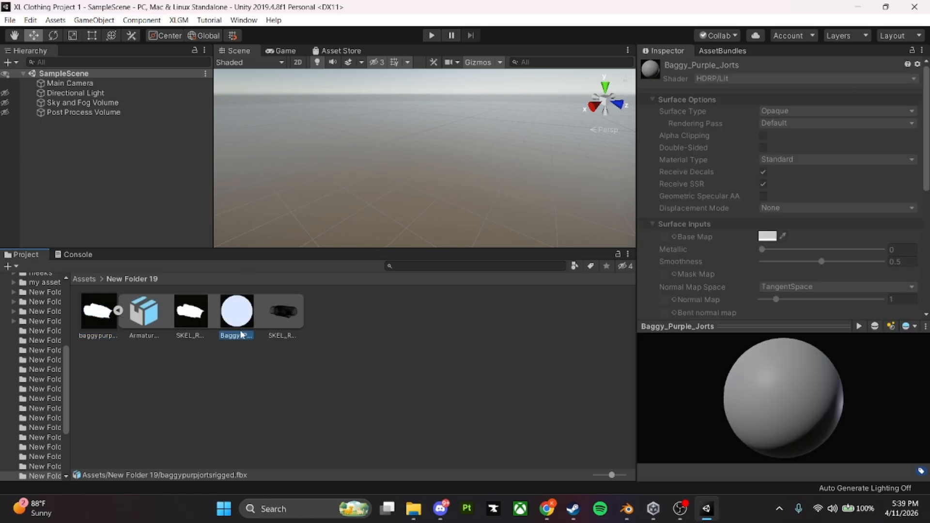
right_click(249, 307)
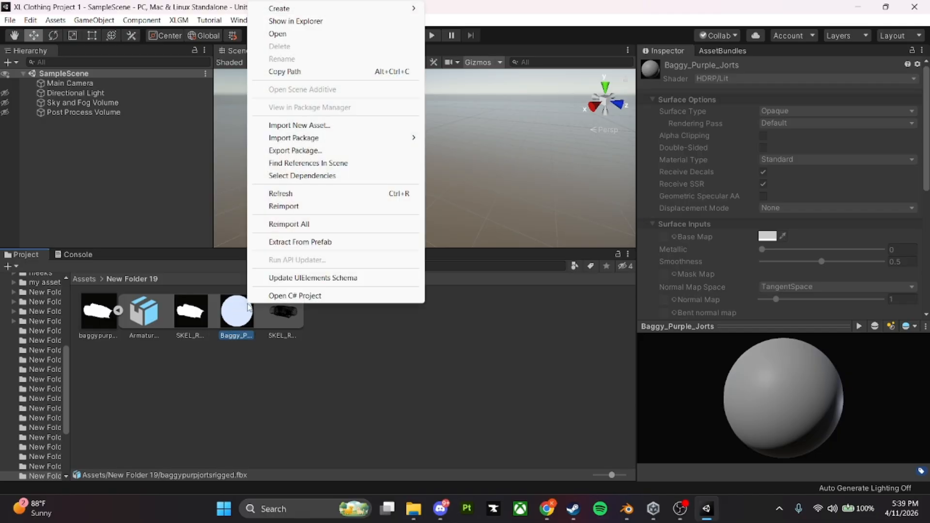
click(300, 242)
click(368, 290)
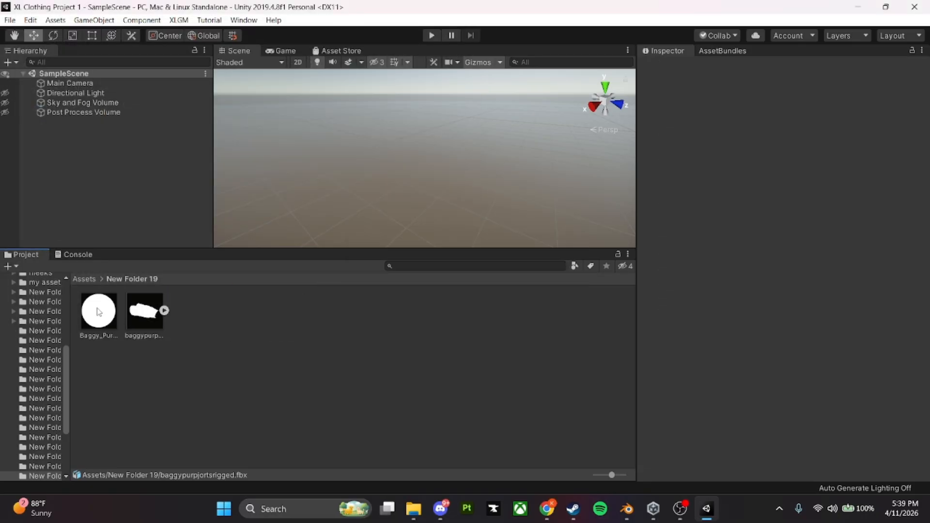
- Create an empty GameObject in SampleScene and place the baggypurpjortsrigged model inside it as a child
right_click(121, 193)
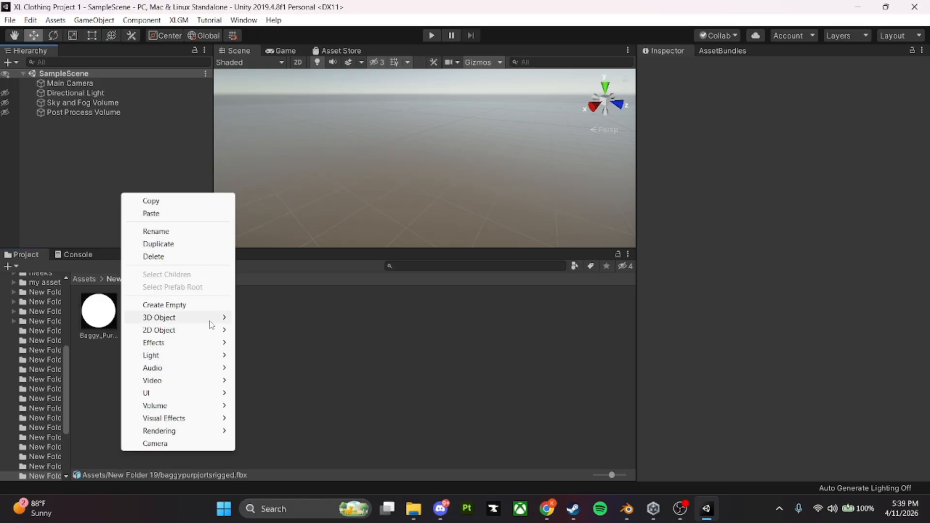
click(125, 169)
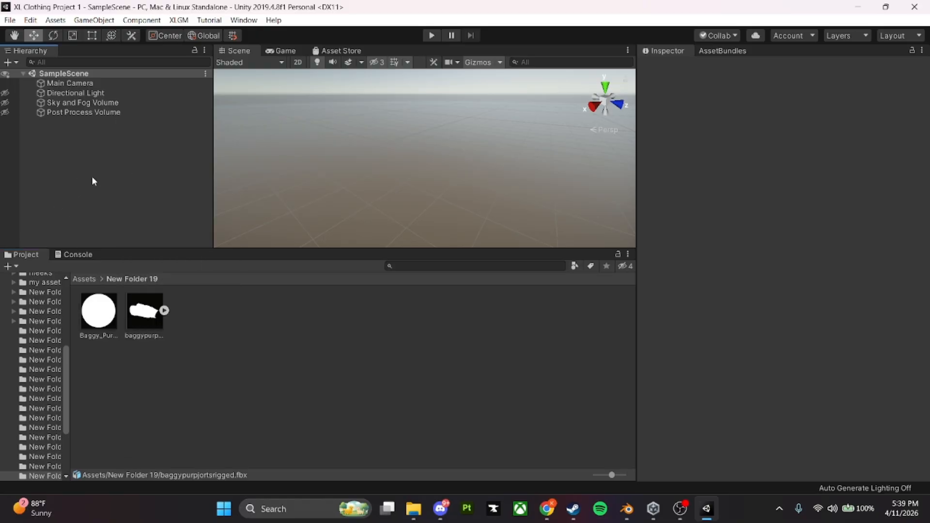
right_click(121, 180)
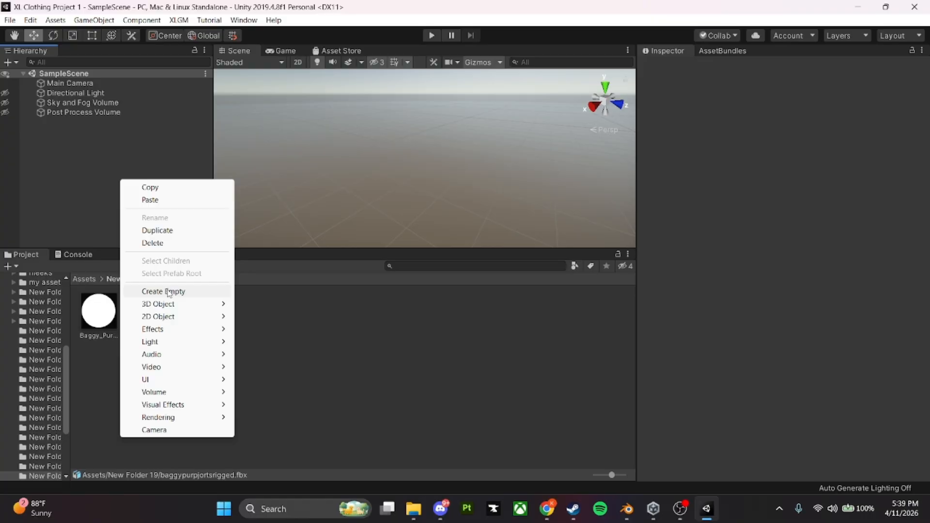
click(146, 291)
drag(143, 316, 71, 120)
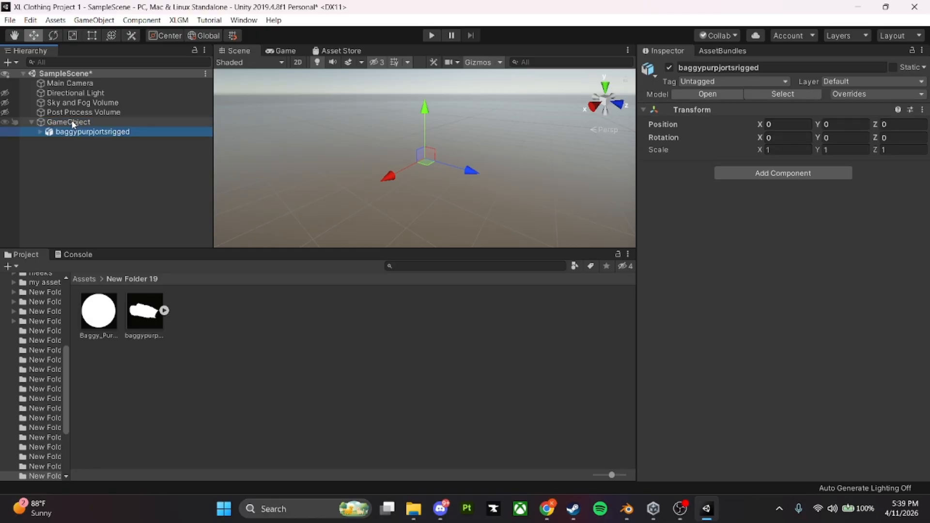
- Save the GameObject as a prefab in New Folder 19 and open that prefab for editing
click(61, 122)
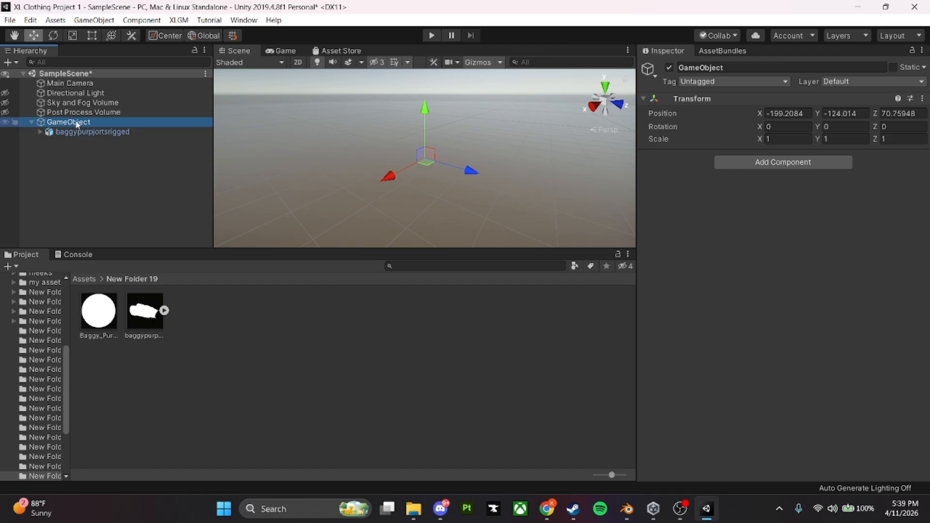
drag(80, 123, 206, 357)
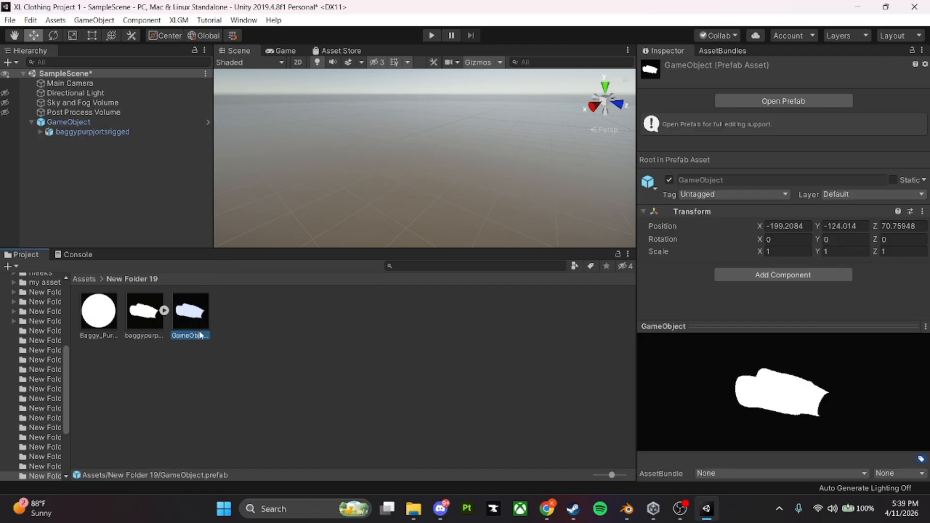
double_click(188, 314)
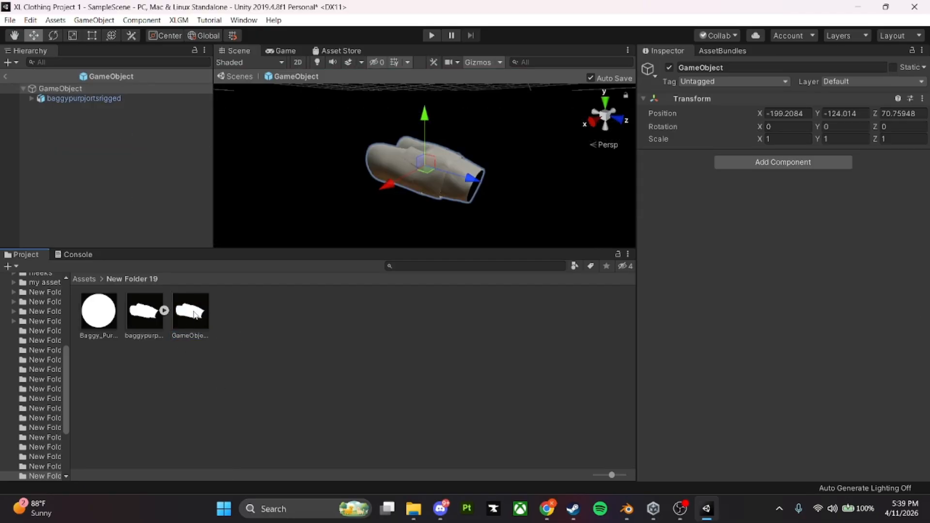
- Expand baggypurpjortsrigged in the prefab, select SKEL_ROOT, and enable Update When Offscreen on its Skinned Mesh Renderer
click(32, 99)
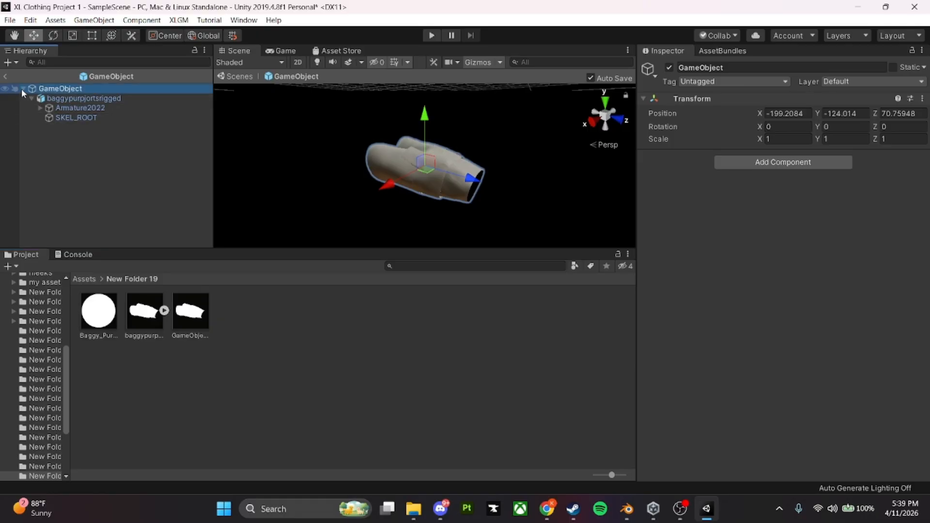
click(75, 117)
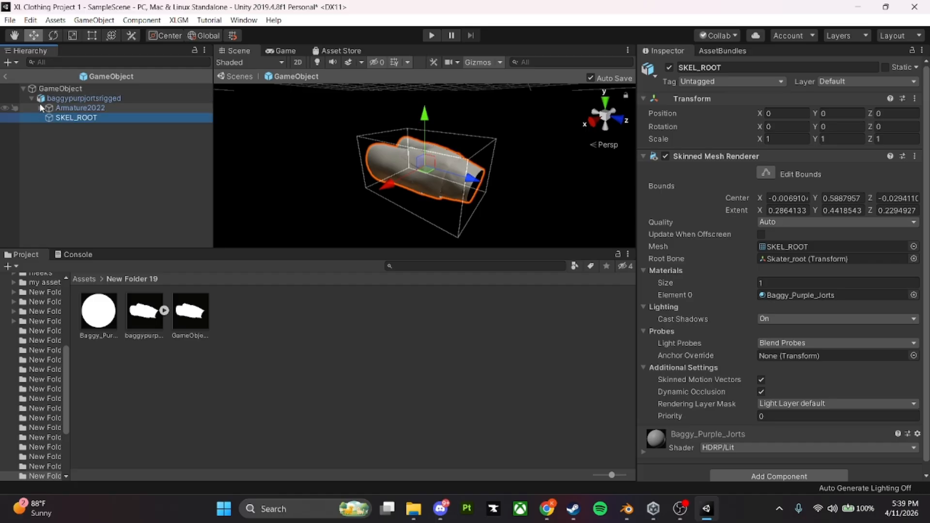
click(80, 118)
click(79, 98)
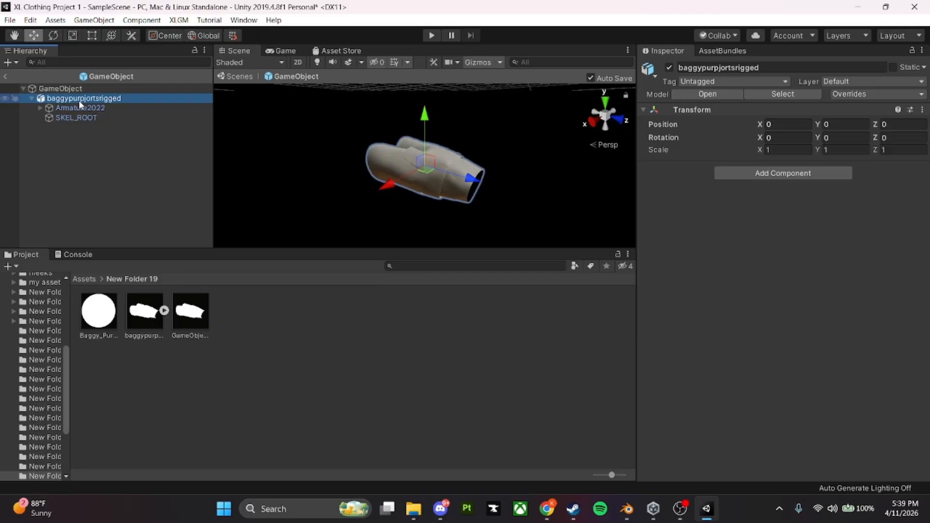
click(84, 119)
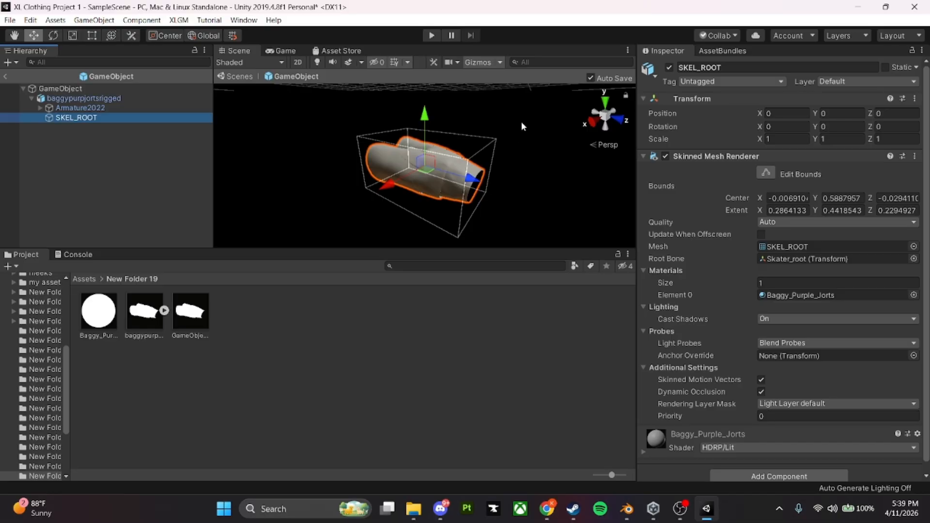
click(761, 235)
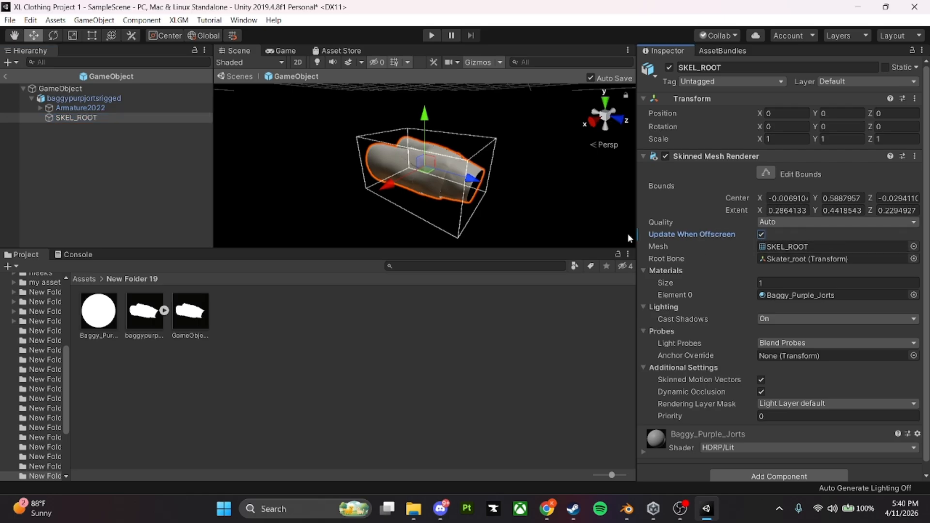
- Expand the Baggy_Purple_Jorts material on SKEL_ROOT, enable Double-Sided, and inspect the inside of the jorts mesh
scroll(725, 237, down, 1)
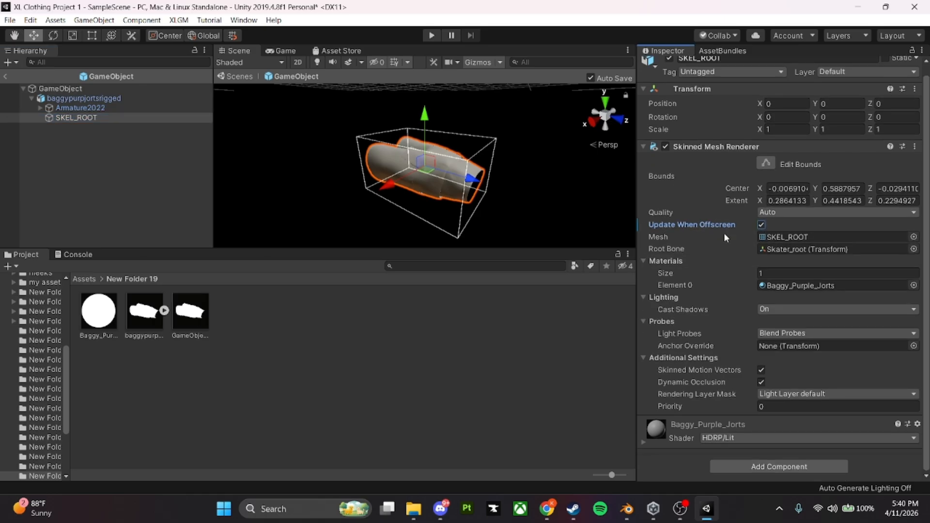
click(644, 443)
scroll(696, 376, down, 10)
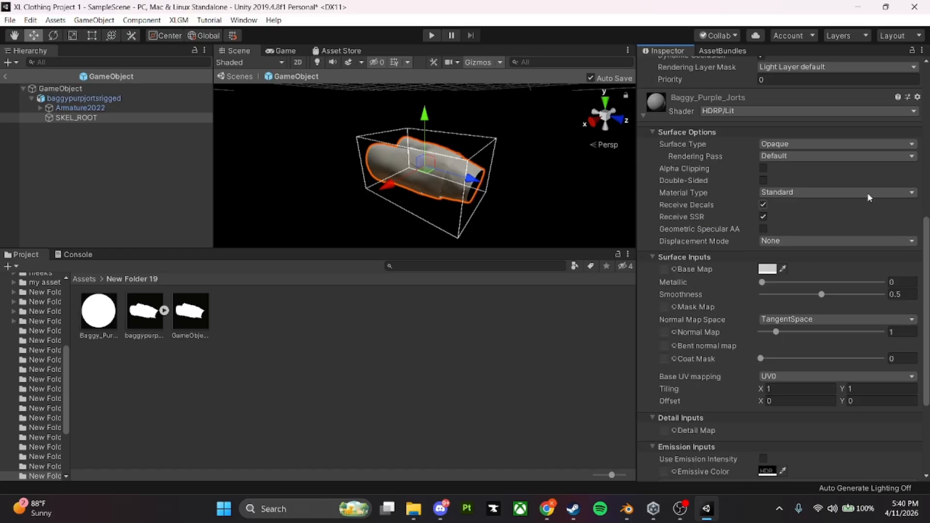
right_drag(528, 190, 429, 128)
middle_drag(521, 180, 469, 146)
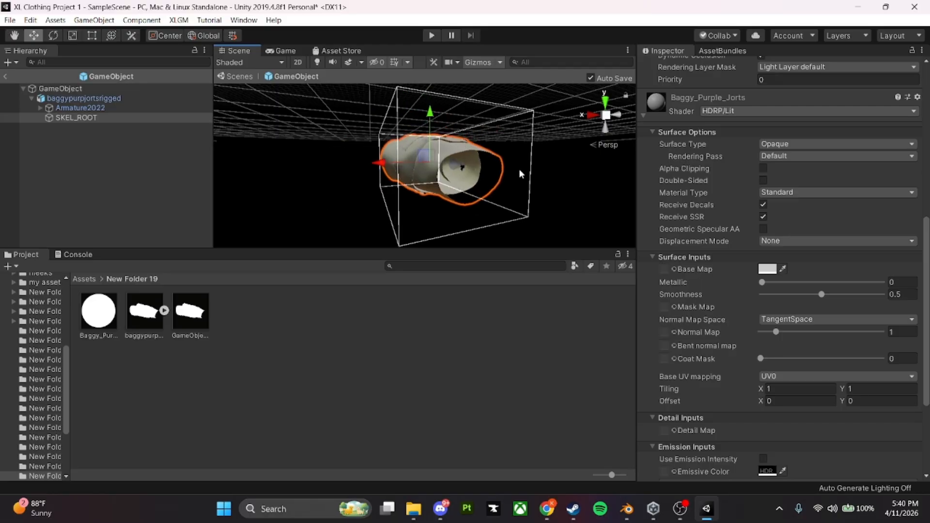
click(763, 180)
right_drag(515, 184, 484, 140)
middle_drag(484, 139, 443, 177)
right_drag(443, 177, 413, 191)
middle_drag(413, 191, 434, 178)
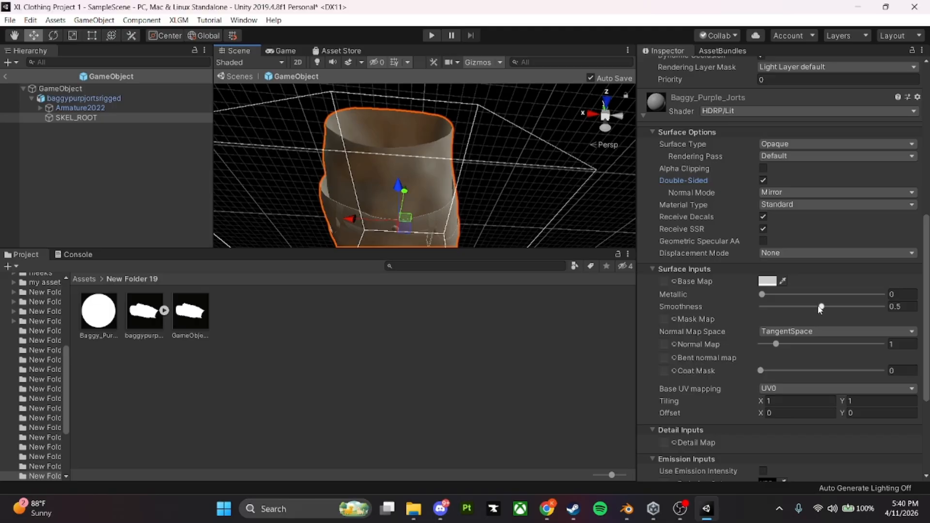
middle_drag(482, 183, 503, 133)
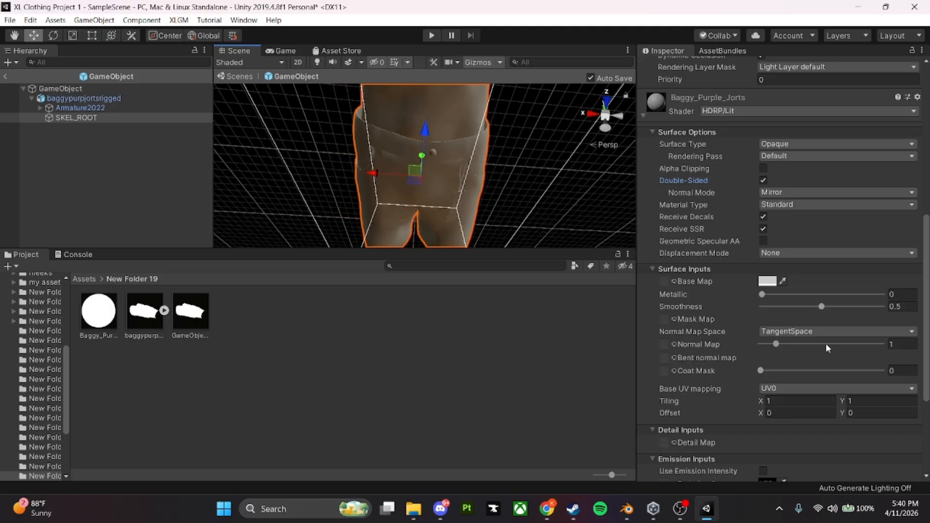
- Set the Baggy_Purple_Jorts material's Smoothness to 0 and its Base Map color to pure white
drag(825, 306, 701, 306)
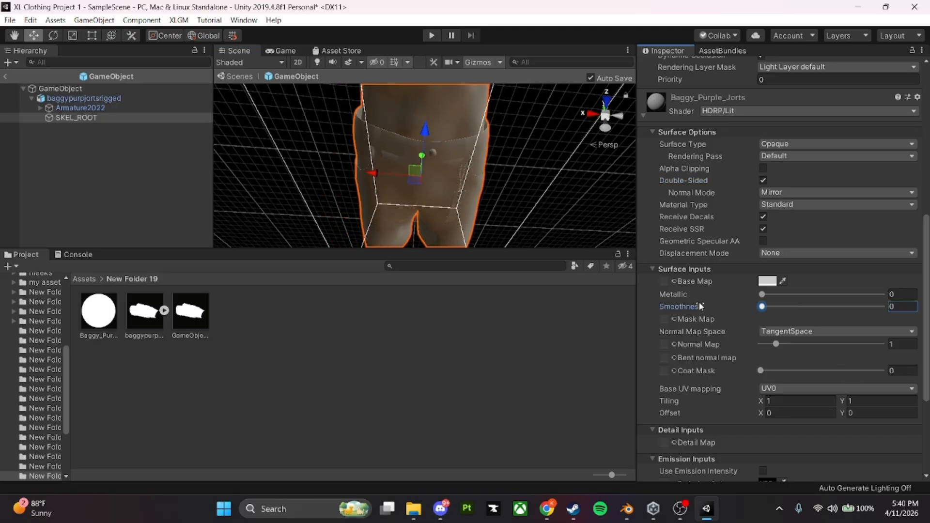
click(767, 281)
drag(69, 96, 6, 30)
click(139, 10)
middle_drag(410, 184, 416, 146)
alt+drag(415, 146, 400, 175)
middle_drag(401, 175, 426, 176)
alt+drag(427, 176, 644, 176)
alt+drag(408, 153, 416, 170)
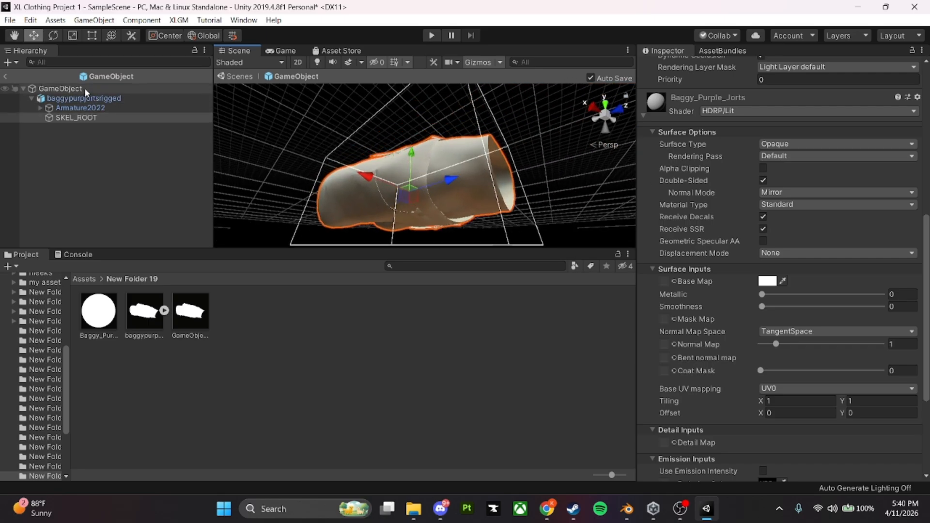
- Add the XLGM Clothing Gear Metadata component to the prefab's root GameObject
scroll(678, 242, up, 10)
scroll(804, 279, down, 15)
scroll(807, 284, up, 10)
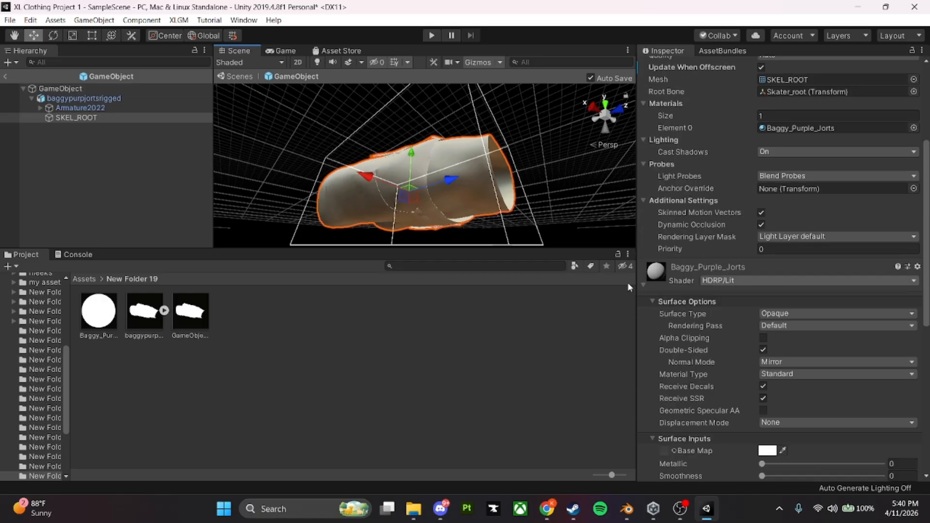
click(64, 89)
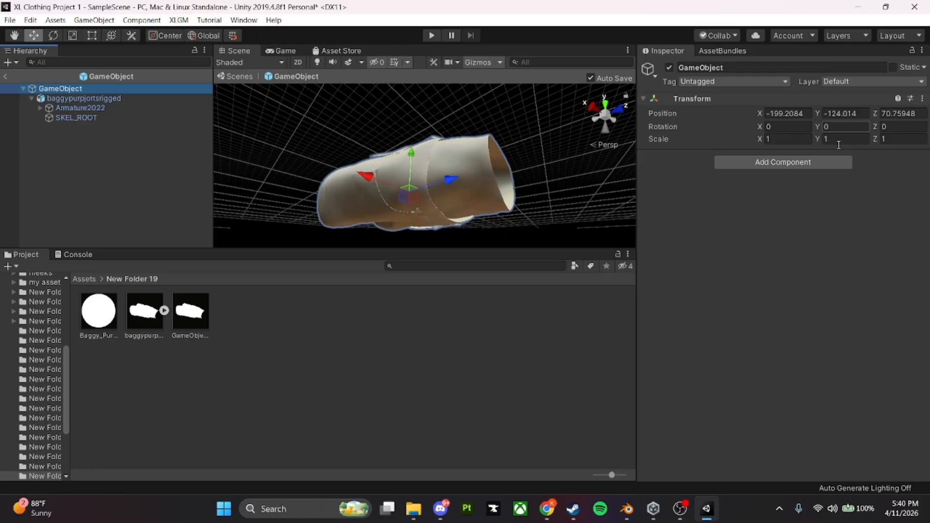
click(791, 168)
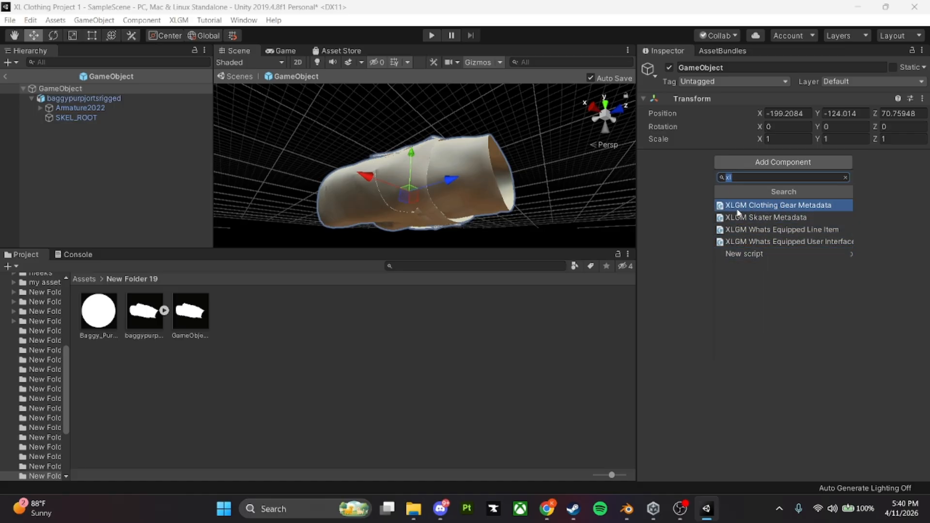
click(775, 206)
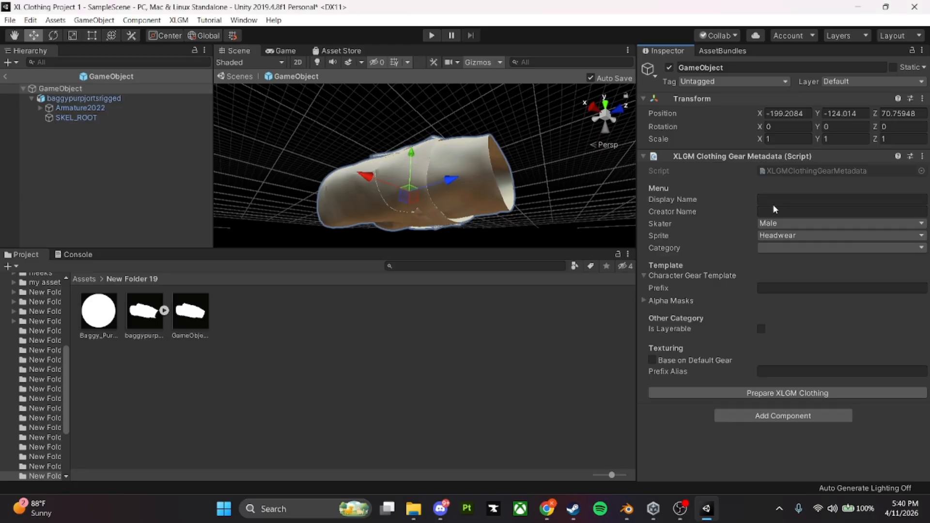
- Set the gear metadata's Display Name to BAGGY JORT and fill in the creator's name
click(777, 201)
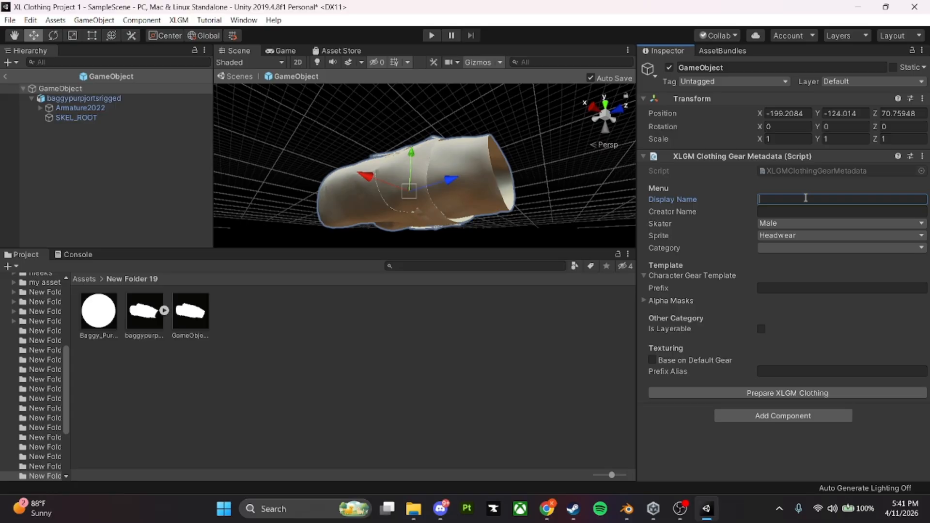
text(BA)
text(GGY)
text( JORT)
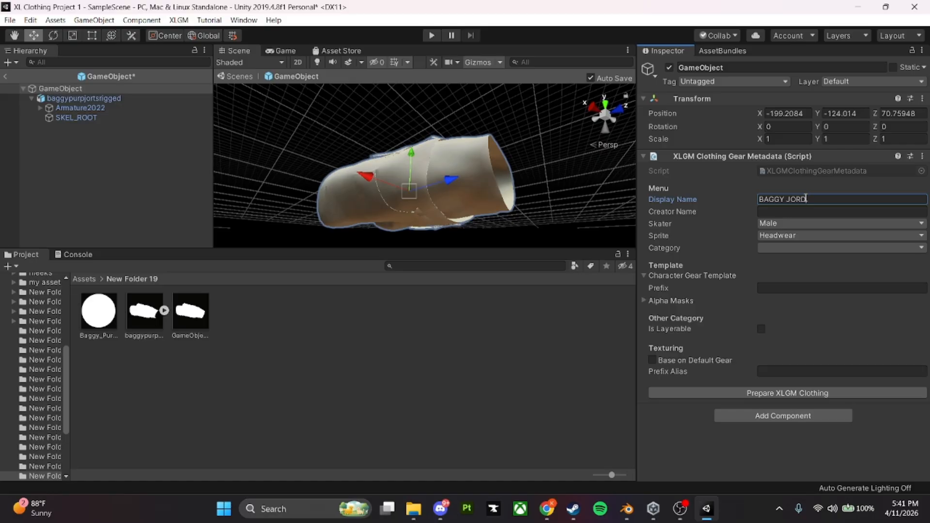
click(803, 213)
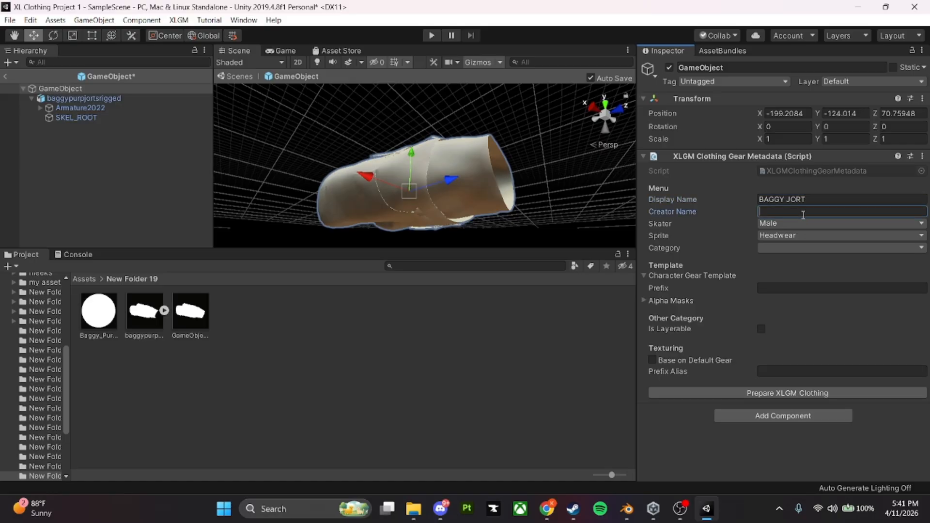
text(CUPID)
- Set the gear metadata's Skater to Male and both its Sprite and Category to Bottom
click(767, 226)
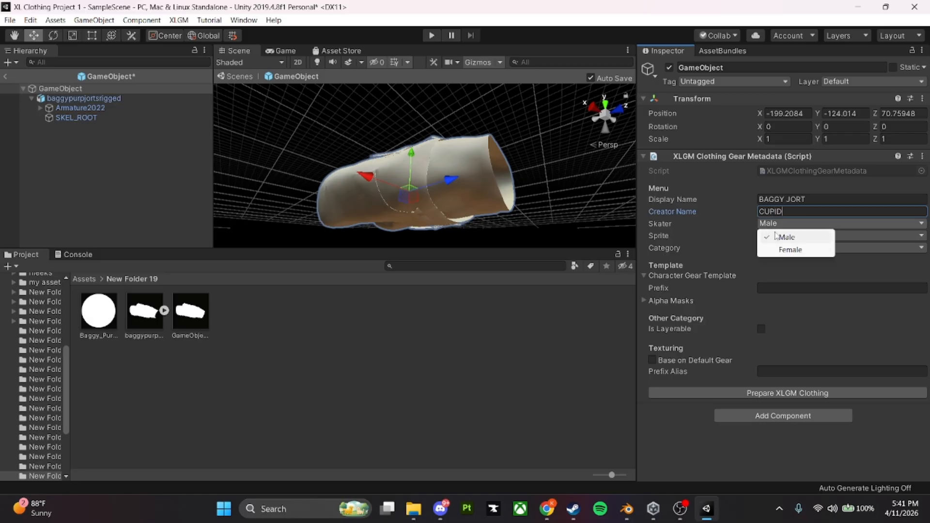
click(778, 237)
click(778, 236)
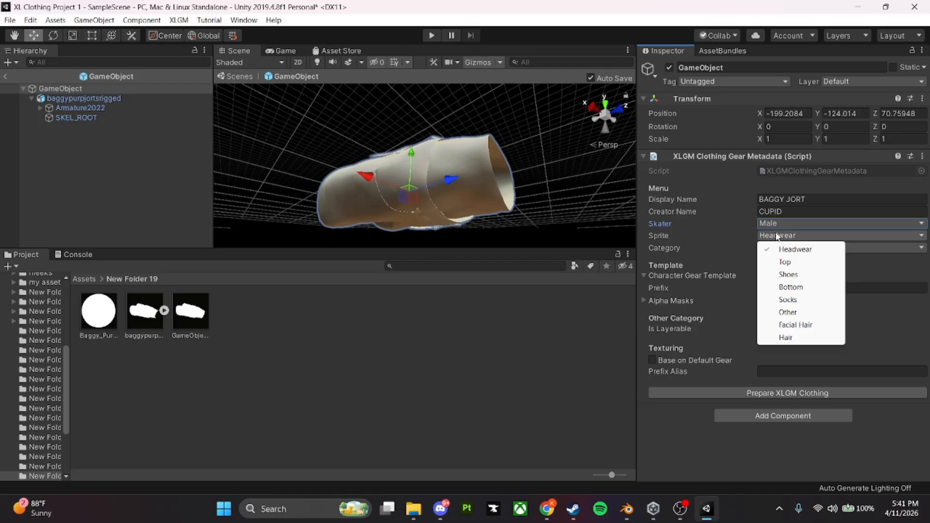
click(799, 287)
click(797, 248)
click(799, 302)
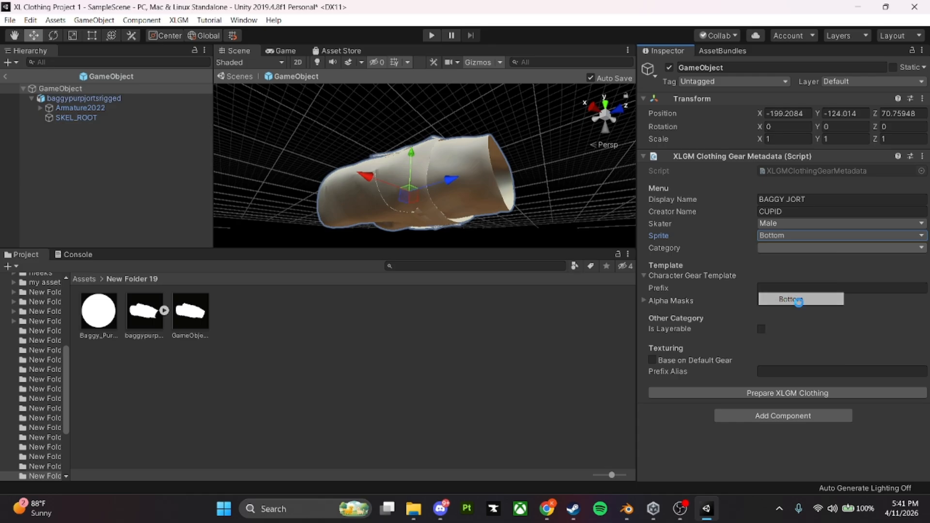
click(800, 236)
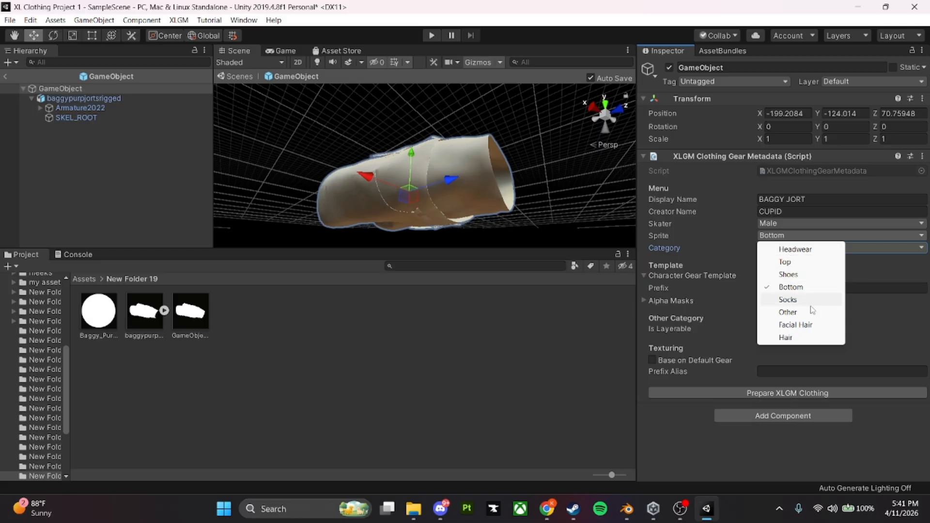
click(737, 251)
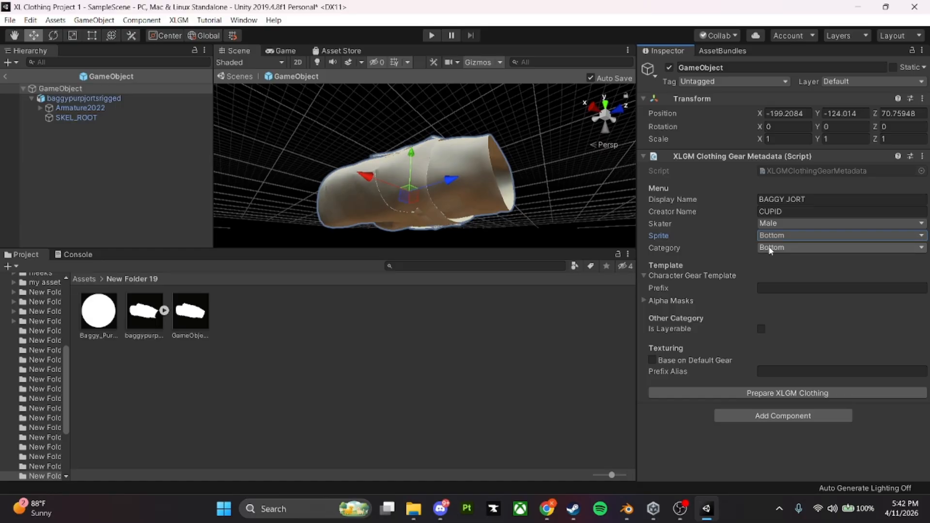
- Set the gear template's Prefix to baggyjort1 and the texturing Prefix Alias to baggyjorts
click(782, 289)
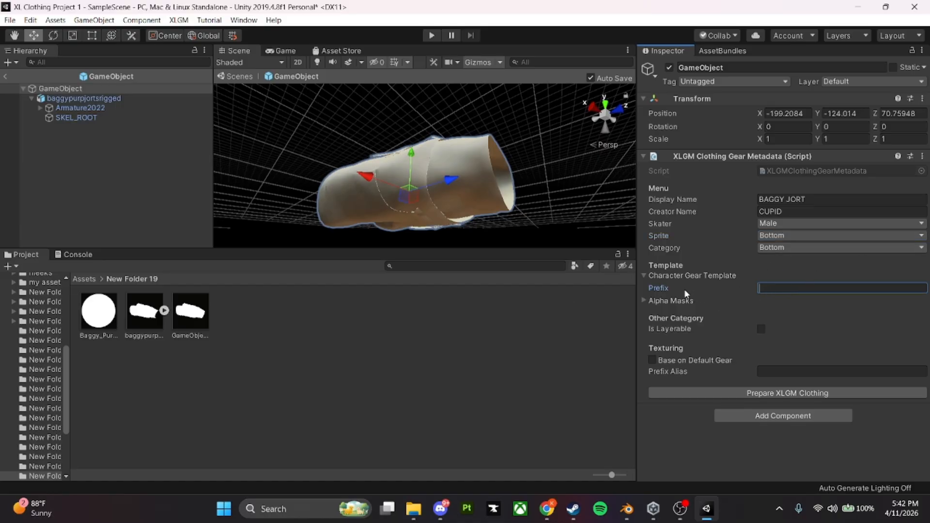
mouse_move(685, 289)
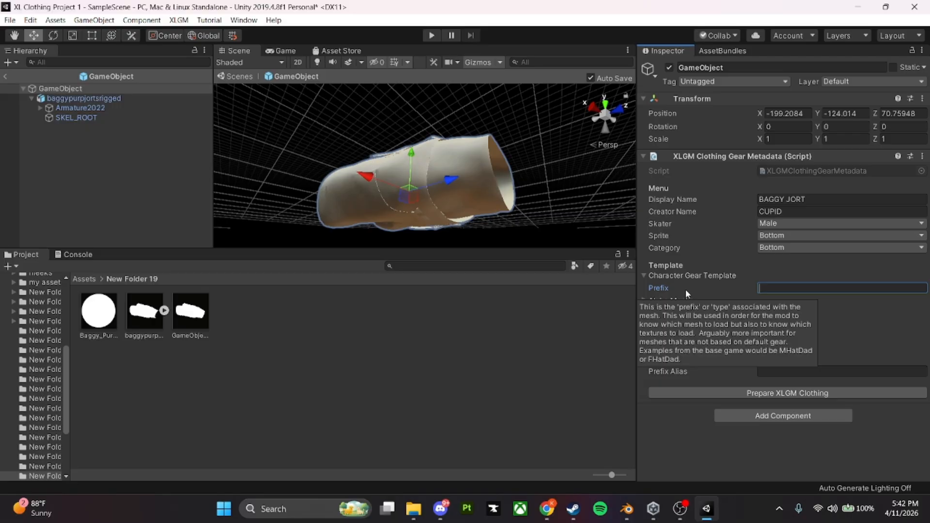
text(baggyjort1)
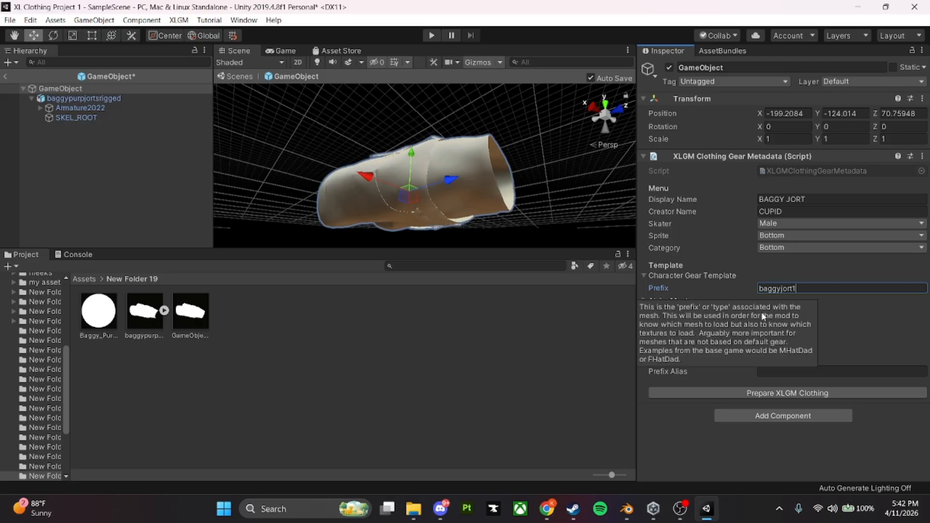
click(800, 370)
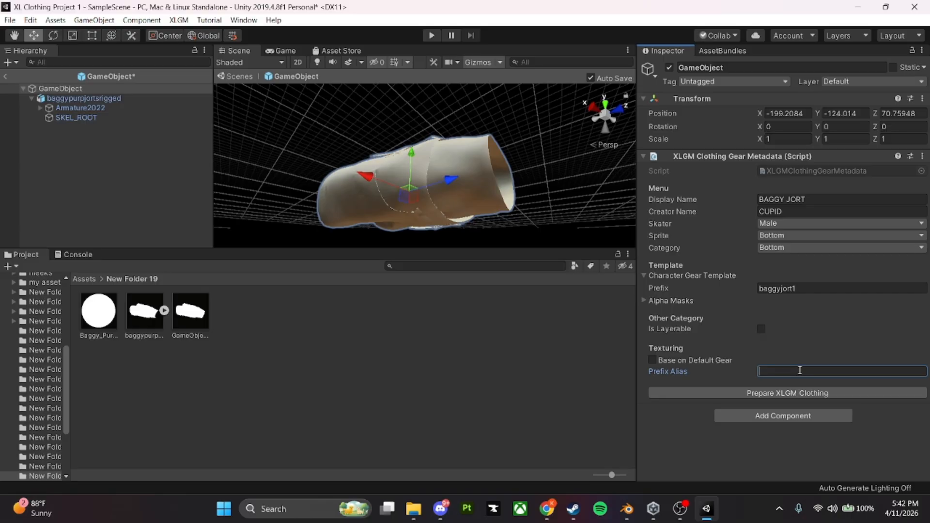
text(baggyjorts)
drag(800, 372, 757, 374)
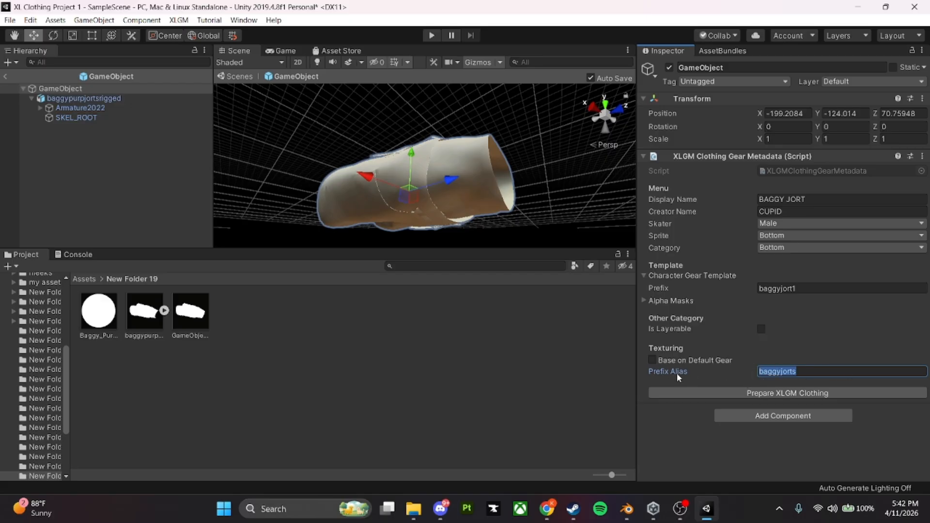
click(785, 289)
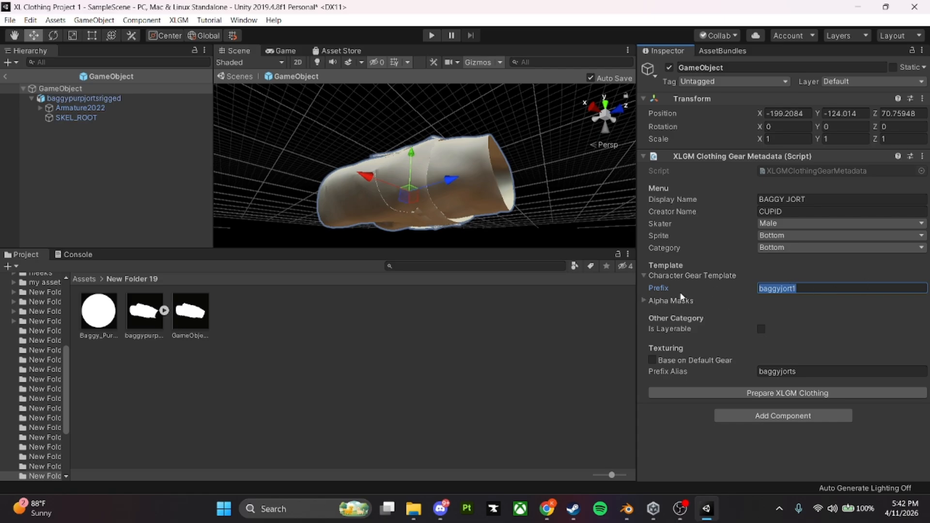
click(689, 291)
- Enable Is Layerable in the gear metadata and run Prepare XLGM Clothing
click(792, 393)
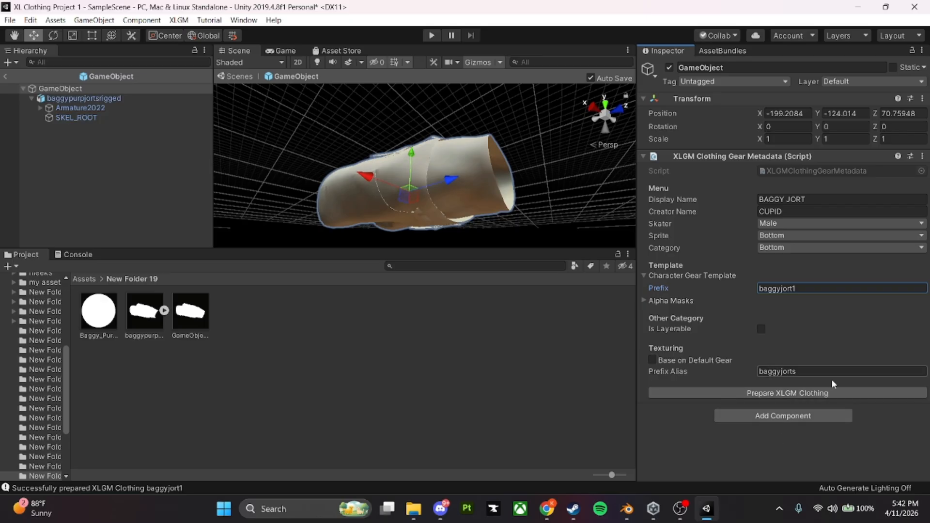
click(761, 329)
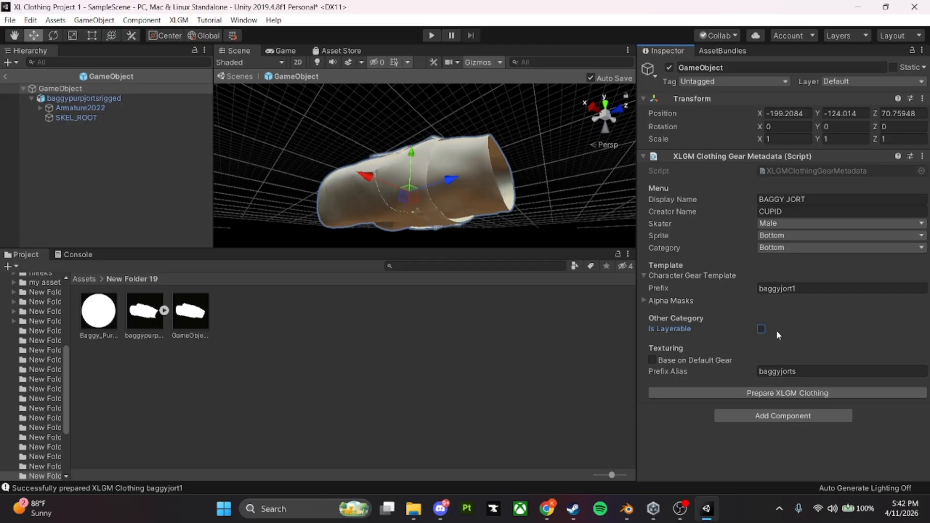
click(762, 329)
click(791, 395)
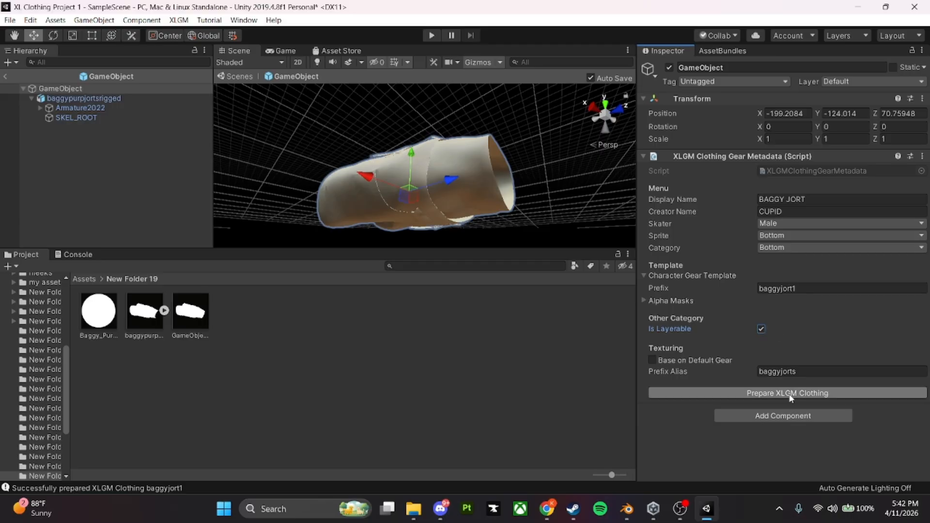
- Delete the old palacepocketpants bundle from the AssetBundles configuration
click(723, 51)
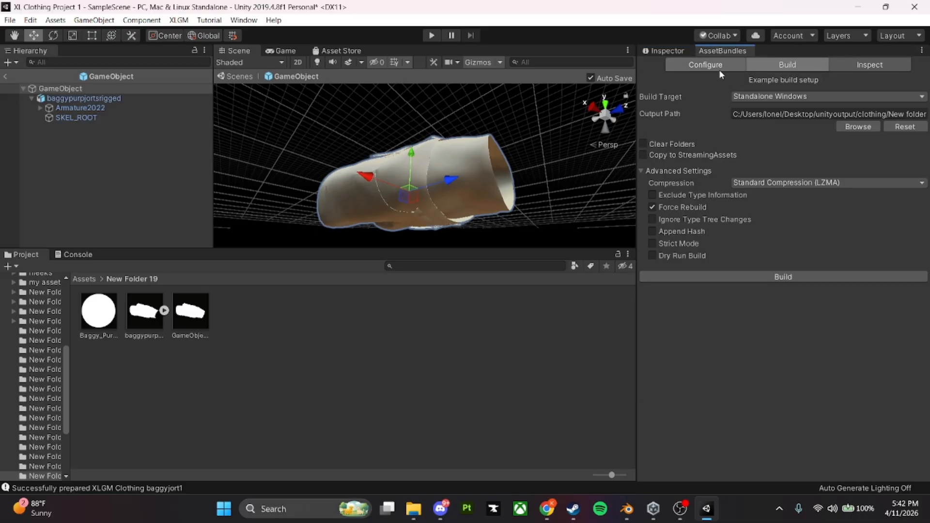
click(721, 68)
right_click(696, 80)
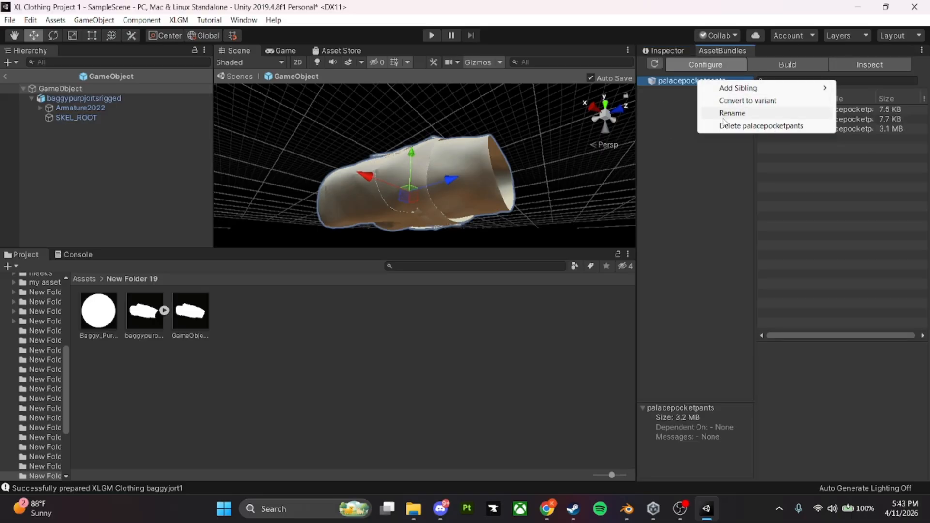
click(726, 126)
- Create a new asset bundle and add the jorts material, rigged model and GameObject prefab from New Folder 19
right_click(711, 110)
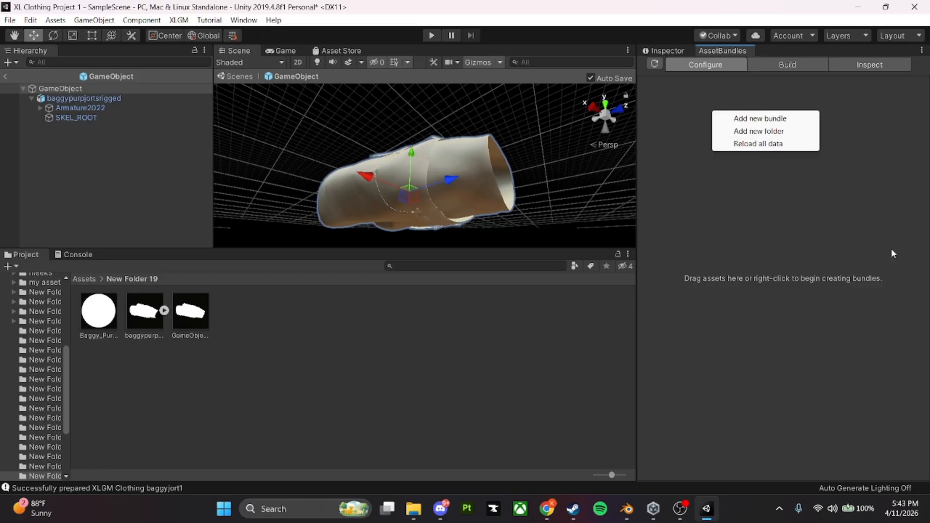
click(764, 120)
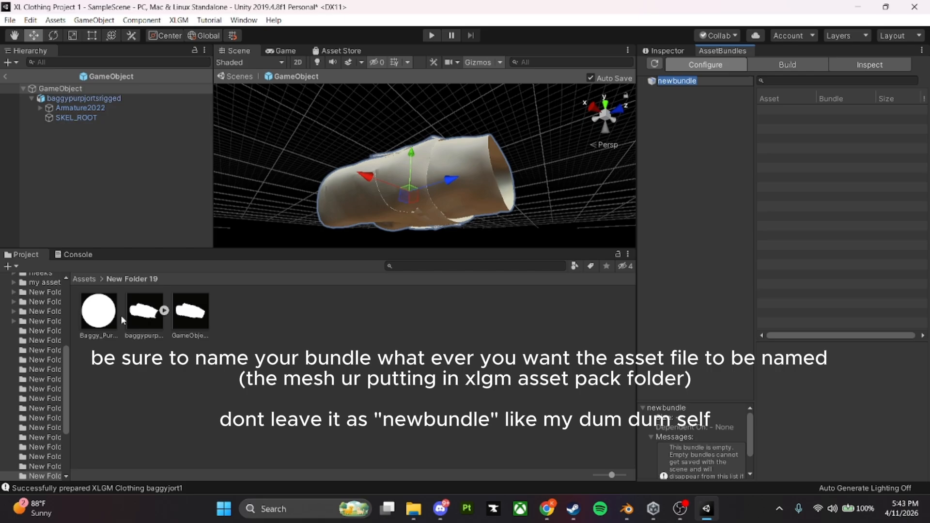
click(98, 310)
shift+click(202, 313)
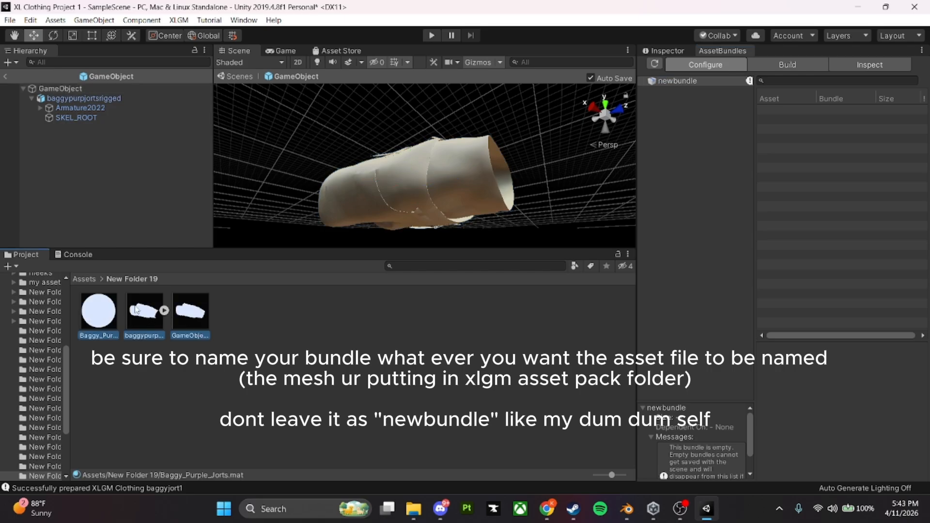
drag(102, 317, 686, 83)
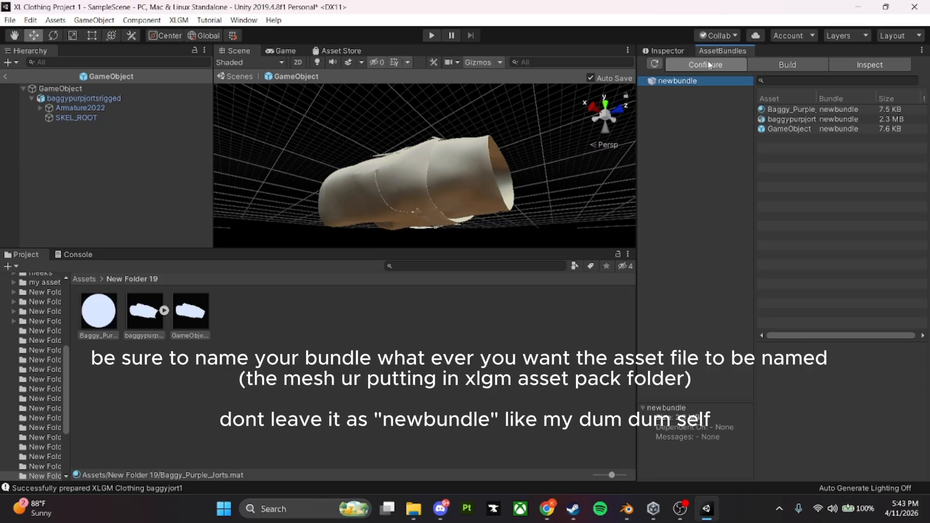
- Display the asset bundle build settings and inspect the folder set as the output path
click(778, 66)
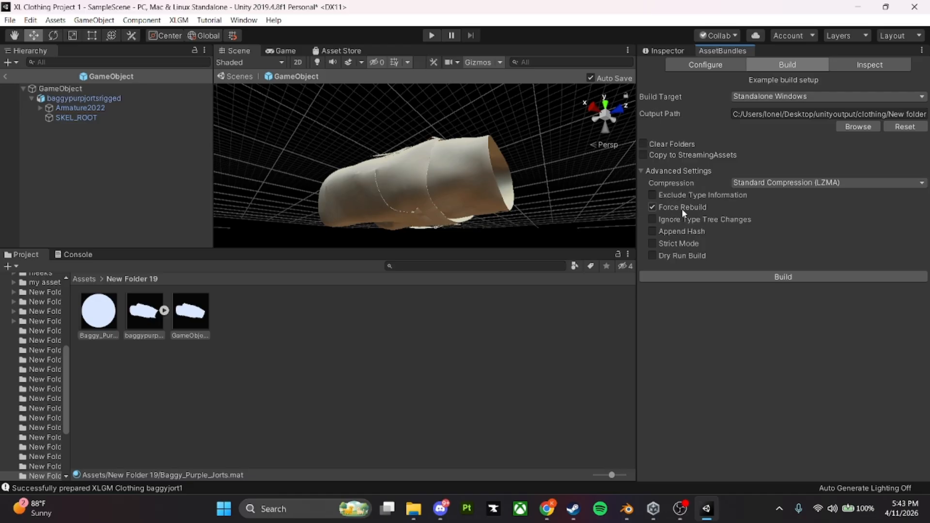
click(855, 127)
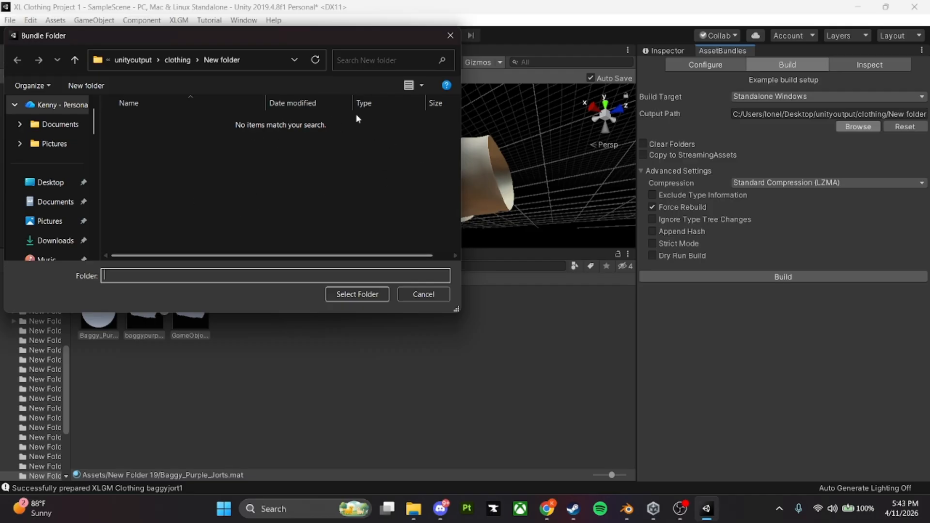
click(424, 295)
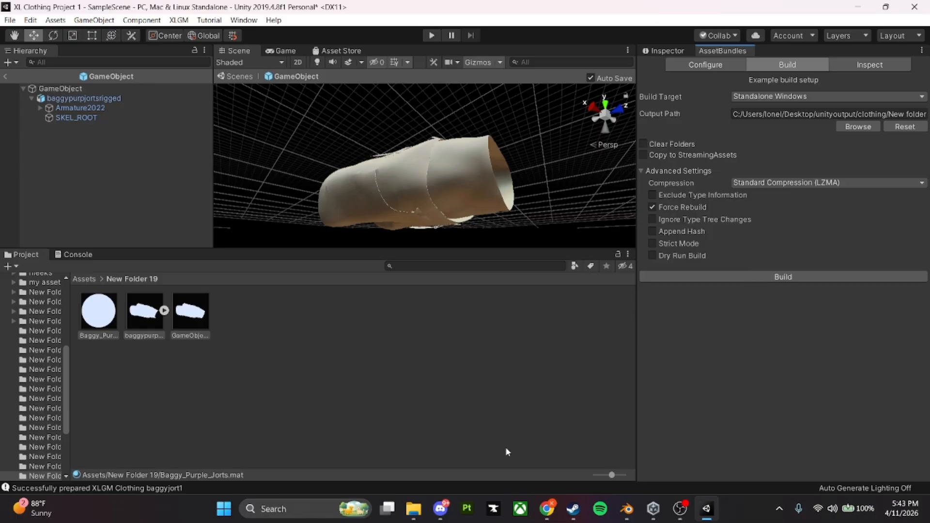
- Switch to File Explorer and open the obj folder inside unityoutput on the Desktop
click(441, 509)
click(413, 509)
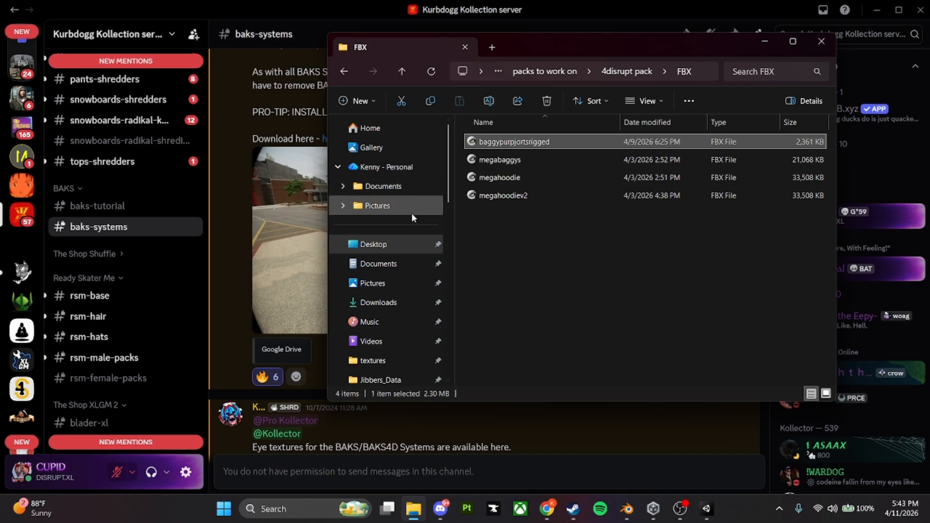
click(374, 244)
scroll(708, 259, down, 5)
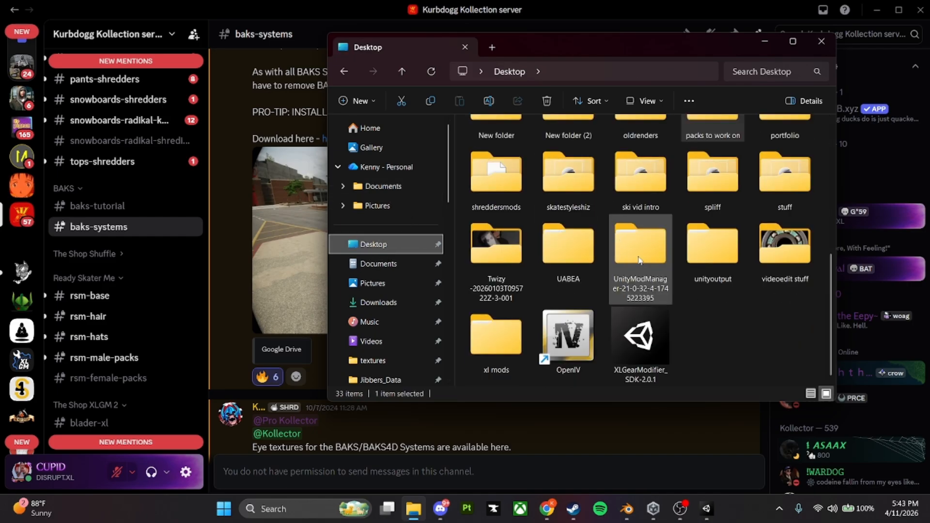
double_click(708, 259)
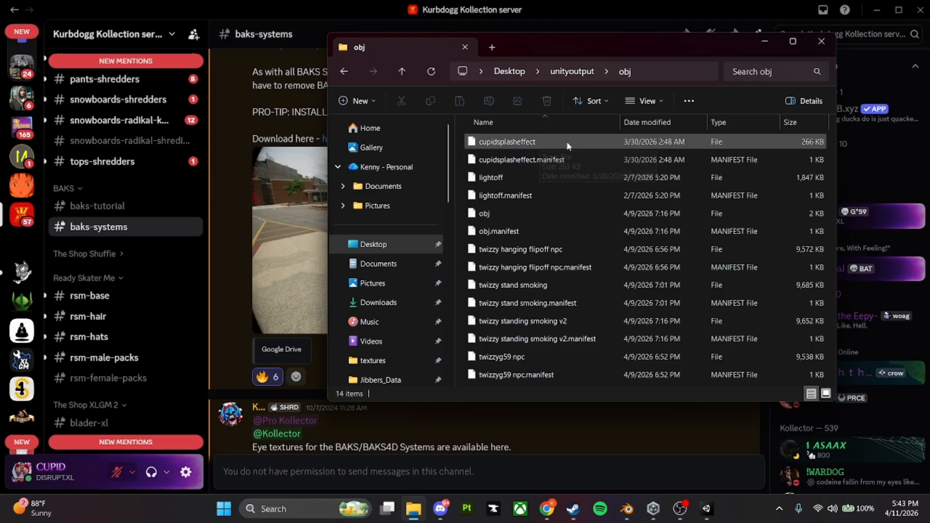
- Highlight the name of the built cupidsplasheffect bundle file without renaming it, and return to the Desktop folder
click(511, 146)
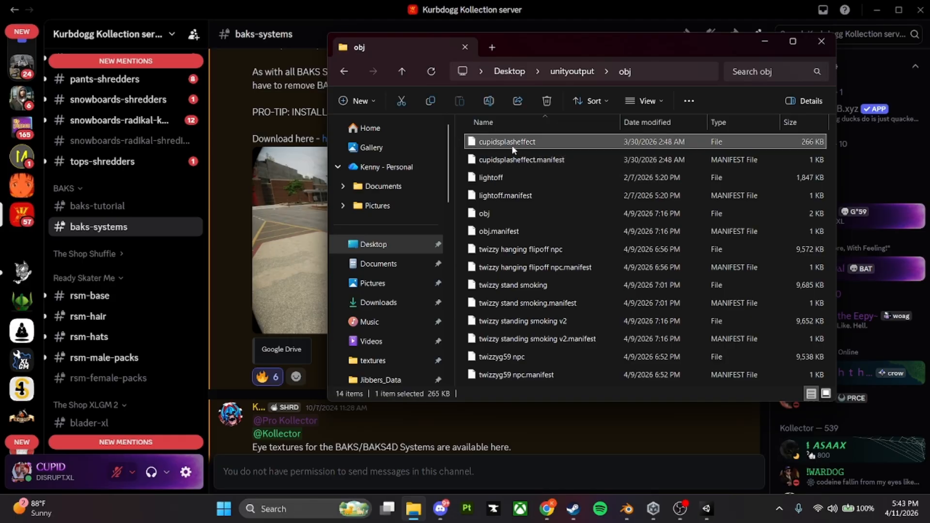
click(531, 142)
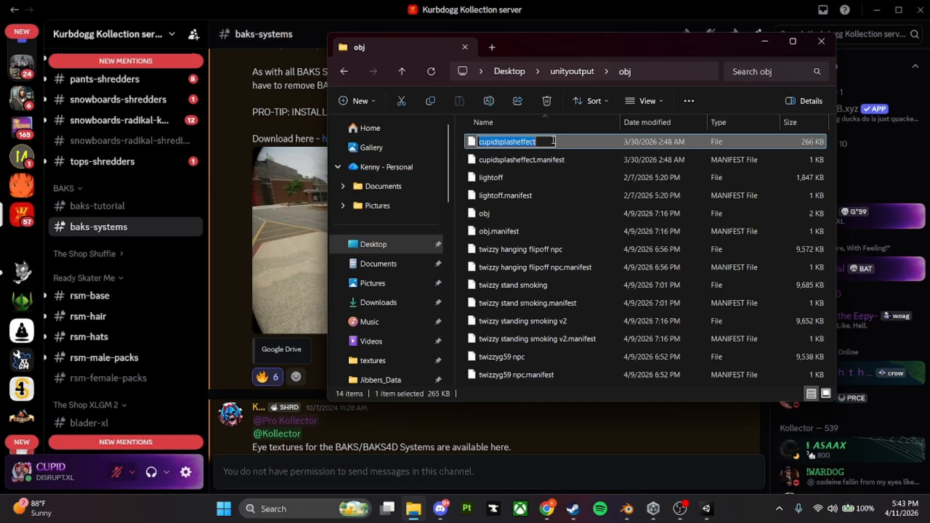
drag(542, 142, 478, 143)
click(602, 143)
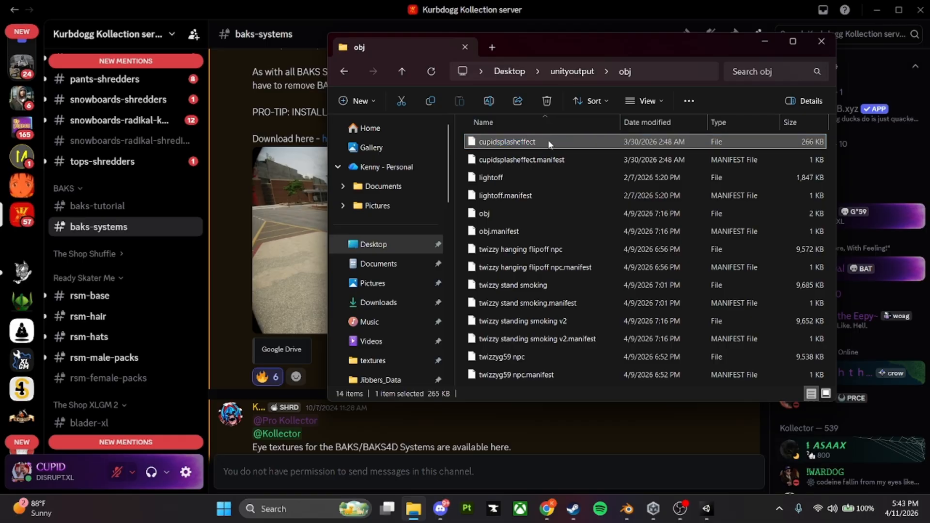
click(561, 72)
click(509, 71)
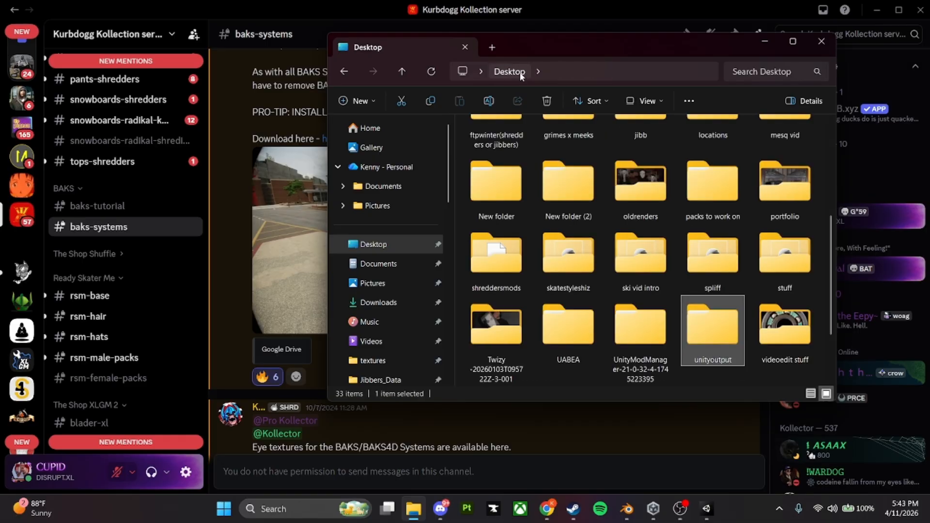
click(764, 43)
click(626, 509)
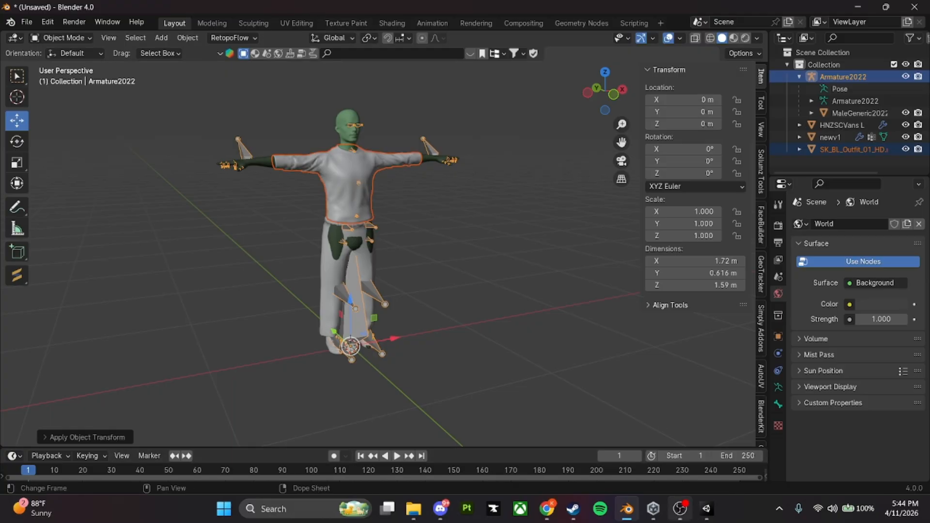
click(680, 508)
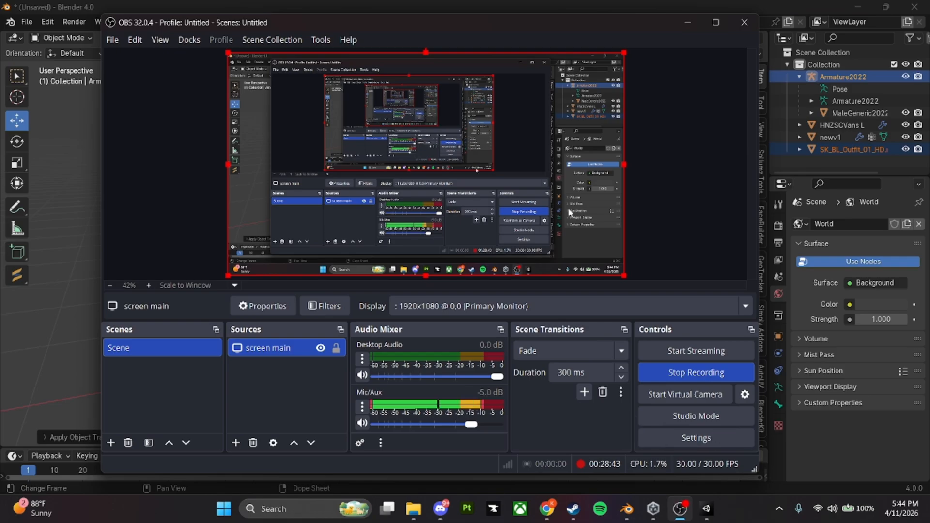